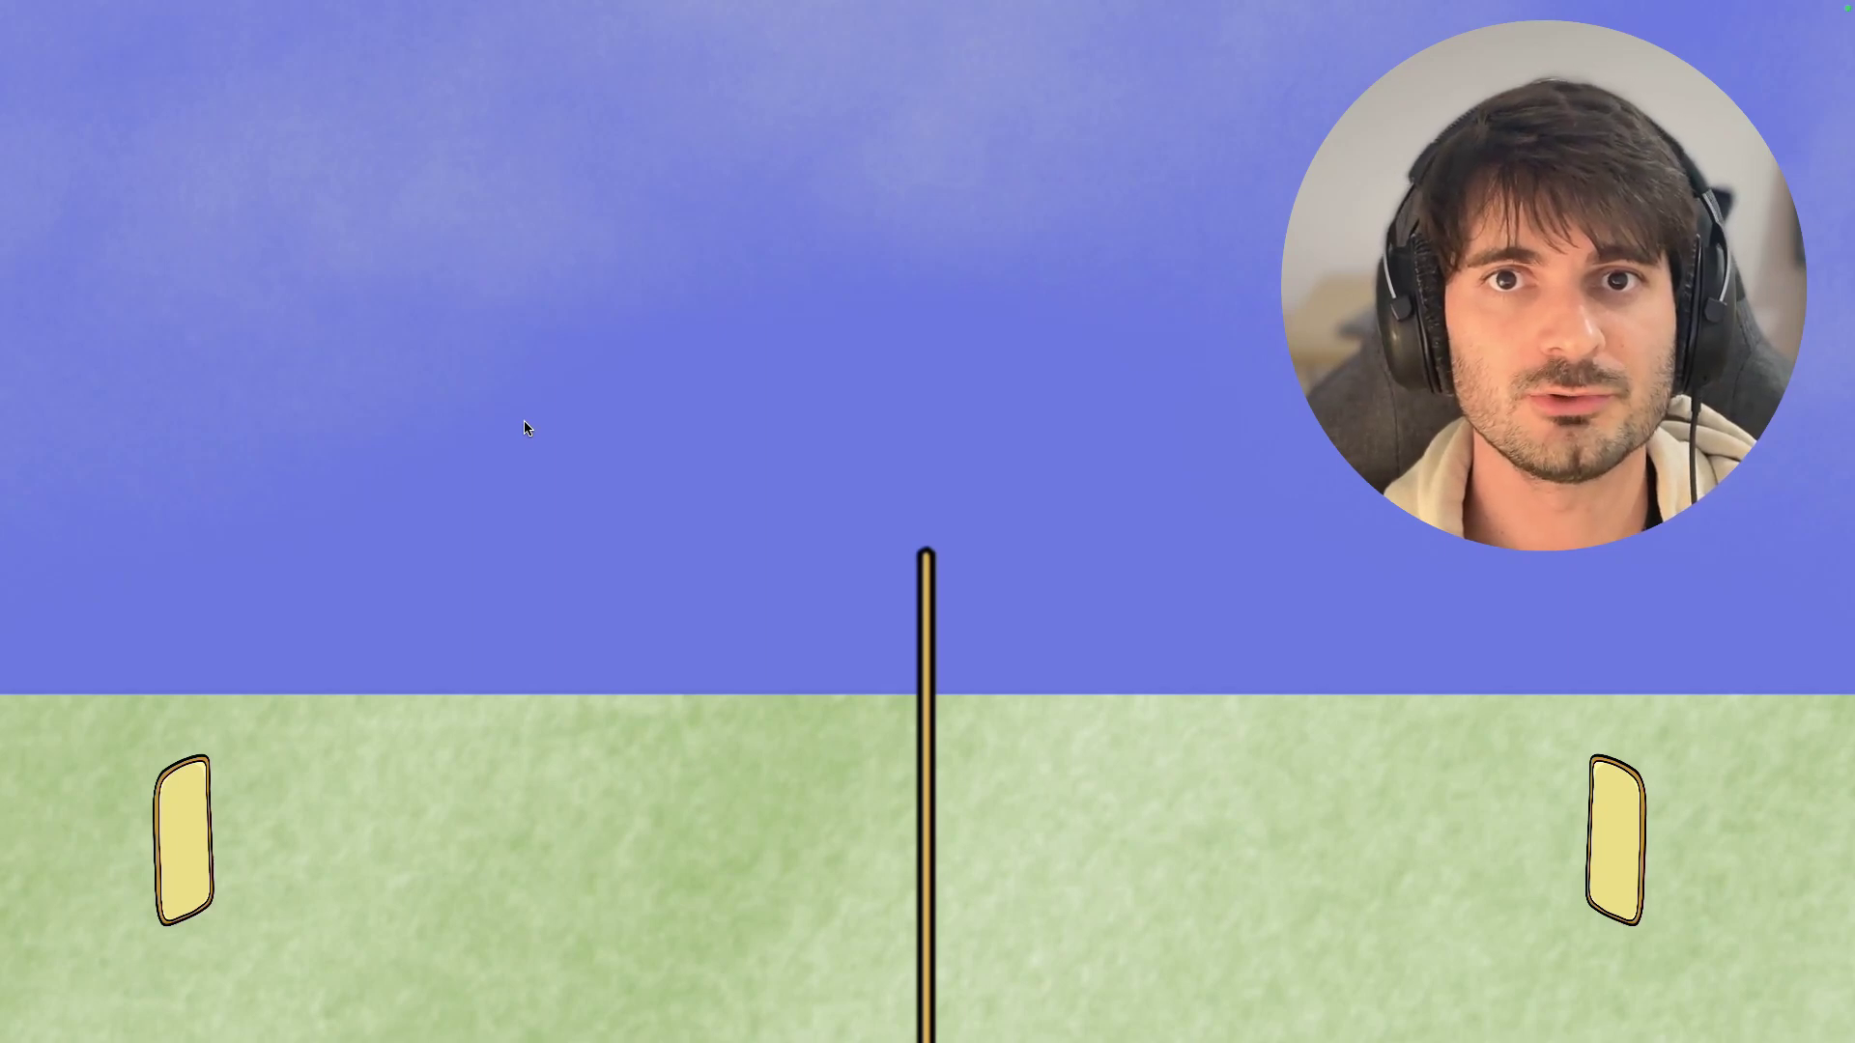
Play-test the volley game, moving the left player right, jumping, and back left with the arrow keys.
{"action": "key", "text": "Right"}
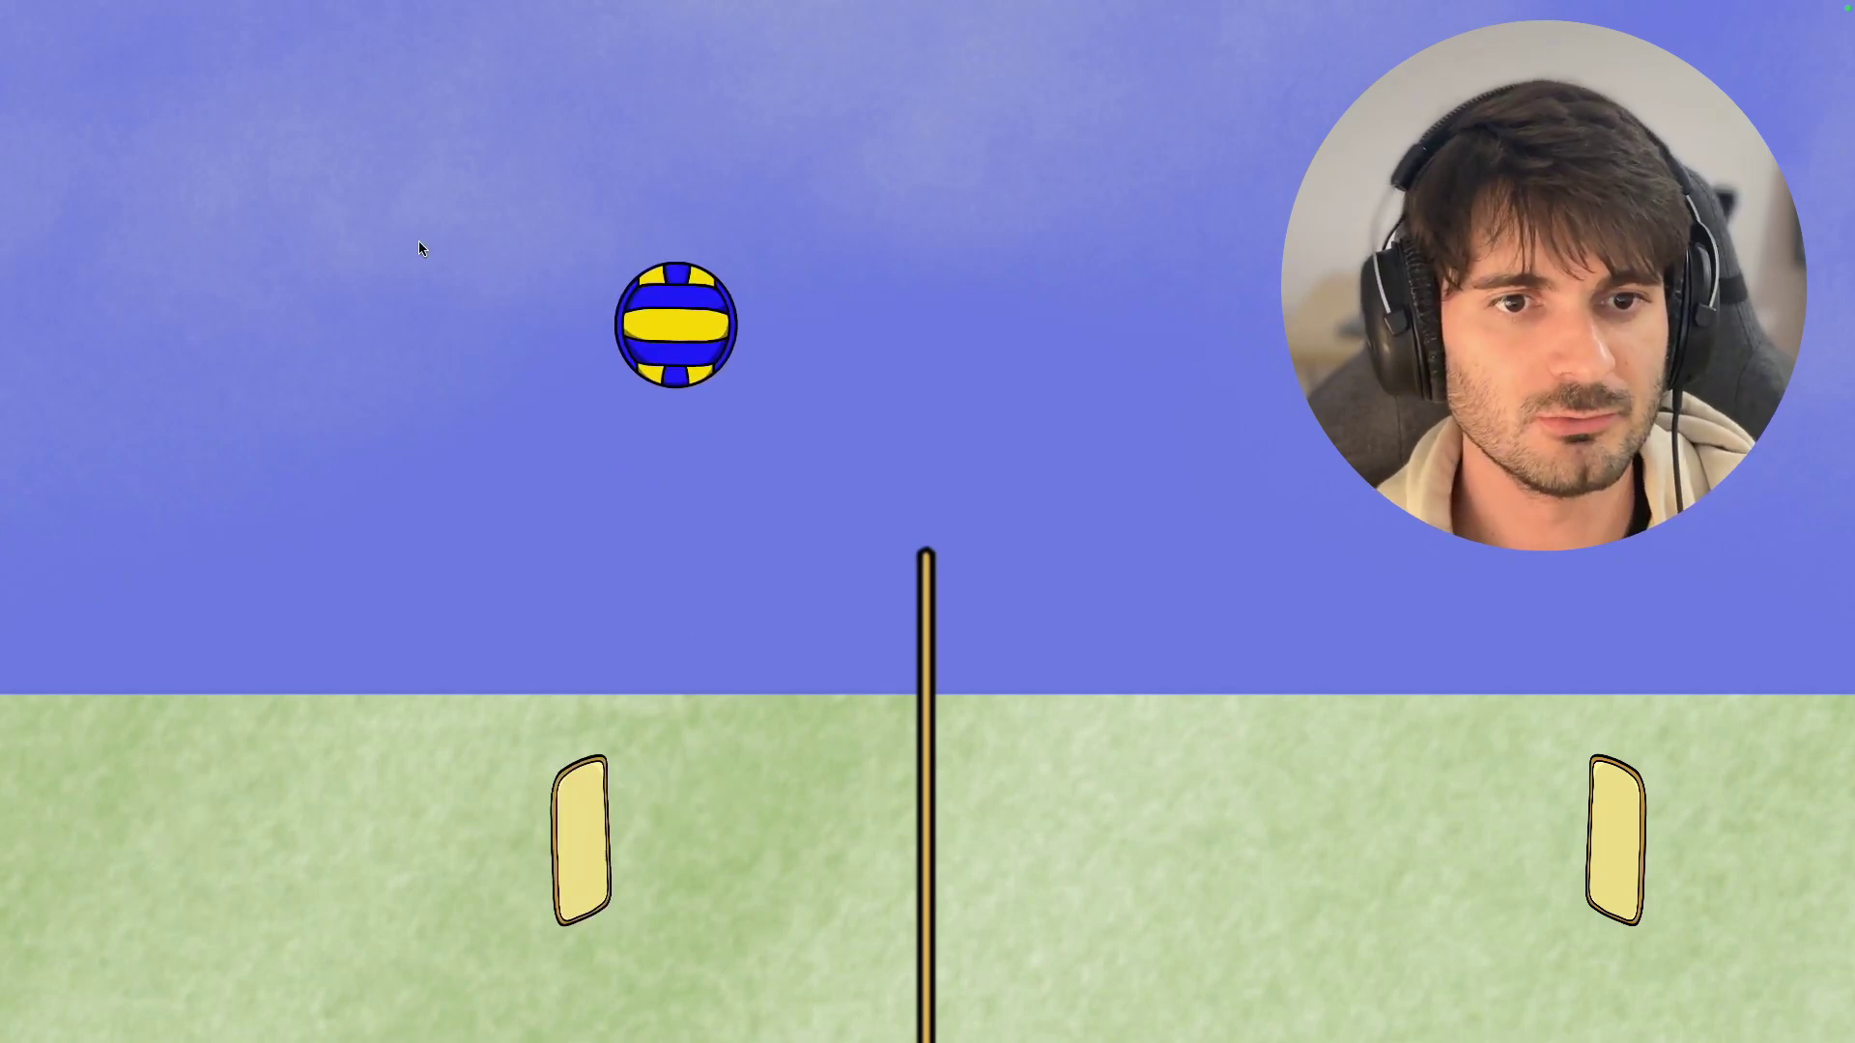
{"action": "key", "text": "Up"}
{"action": "key", "text": "Left"}
{"action": "key", "text": "Right"}
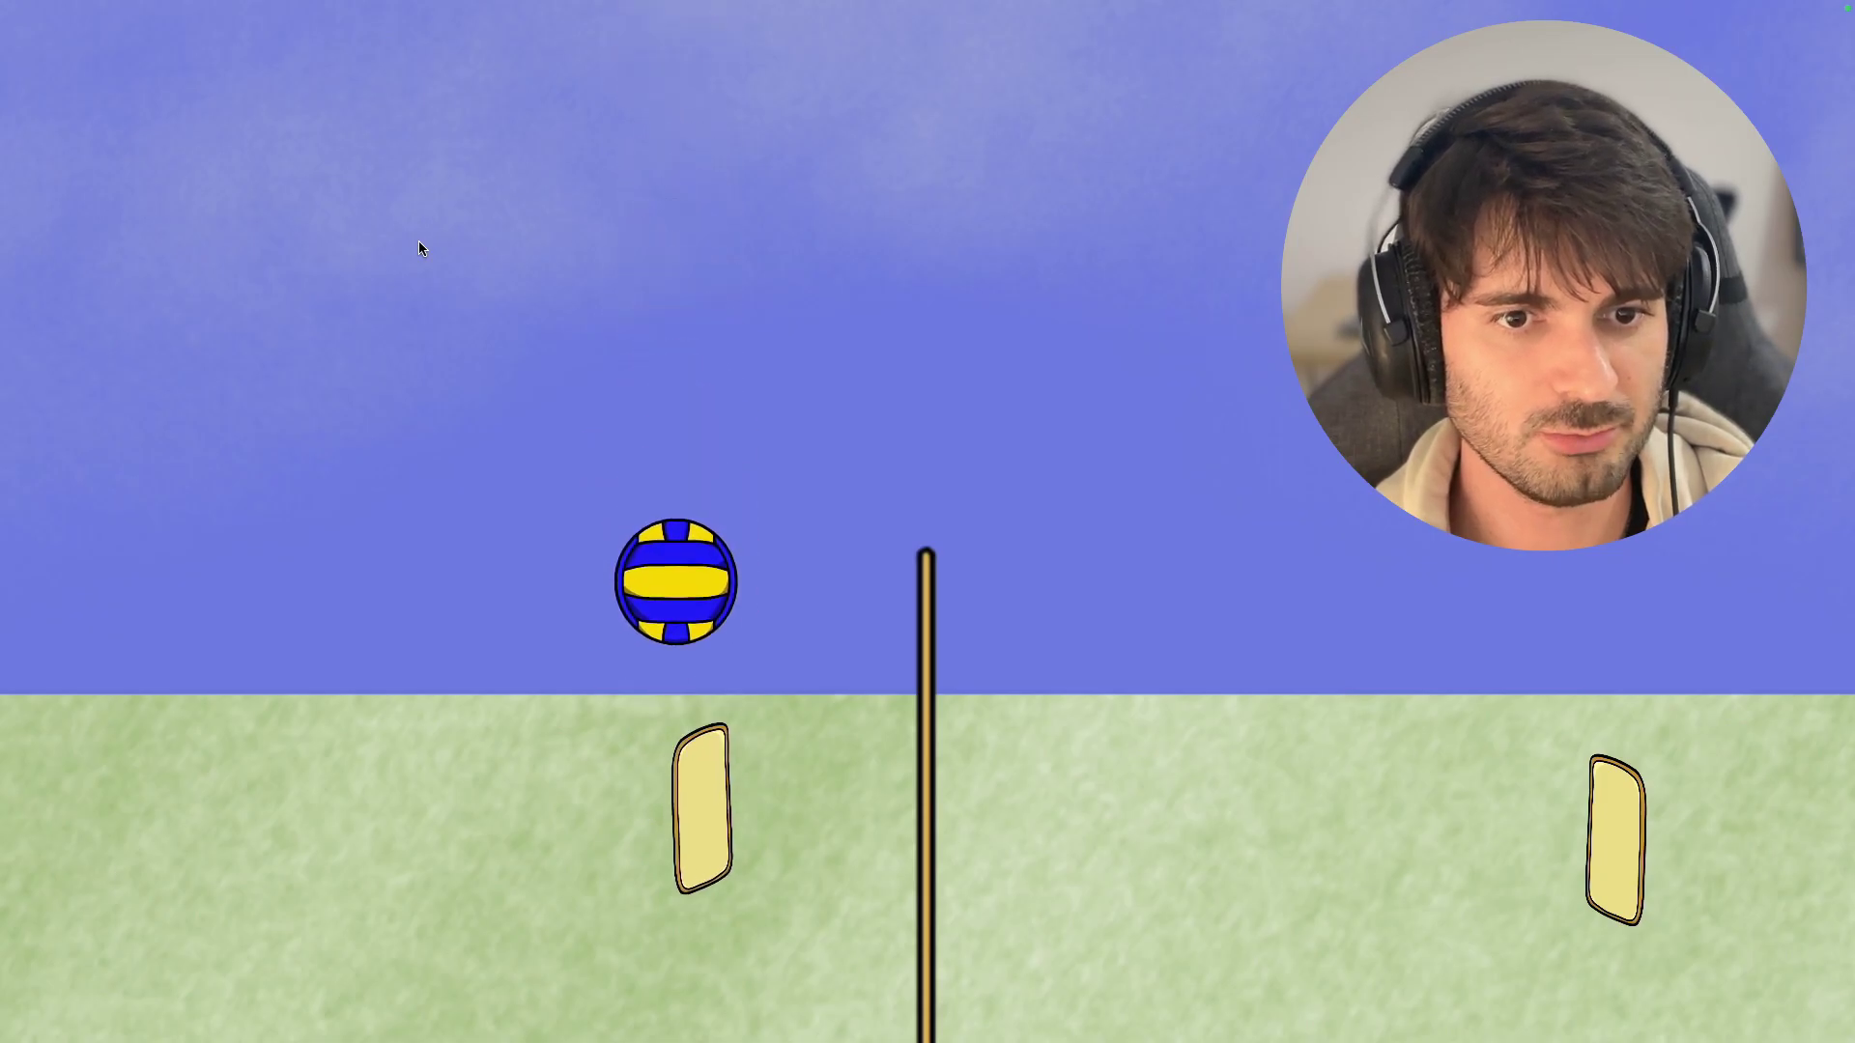
{"action": "key", "text": "Left"}
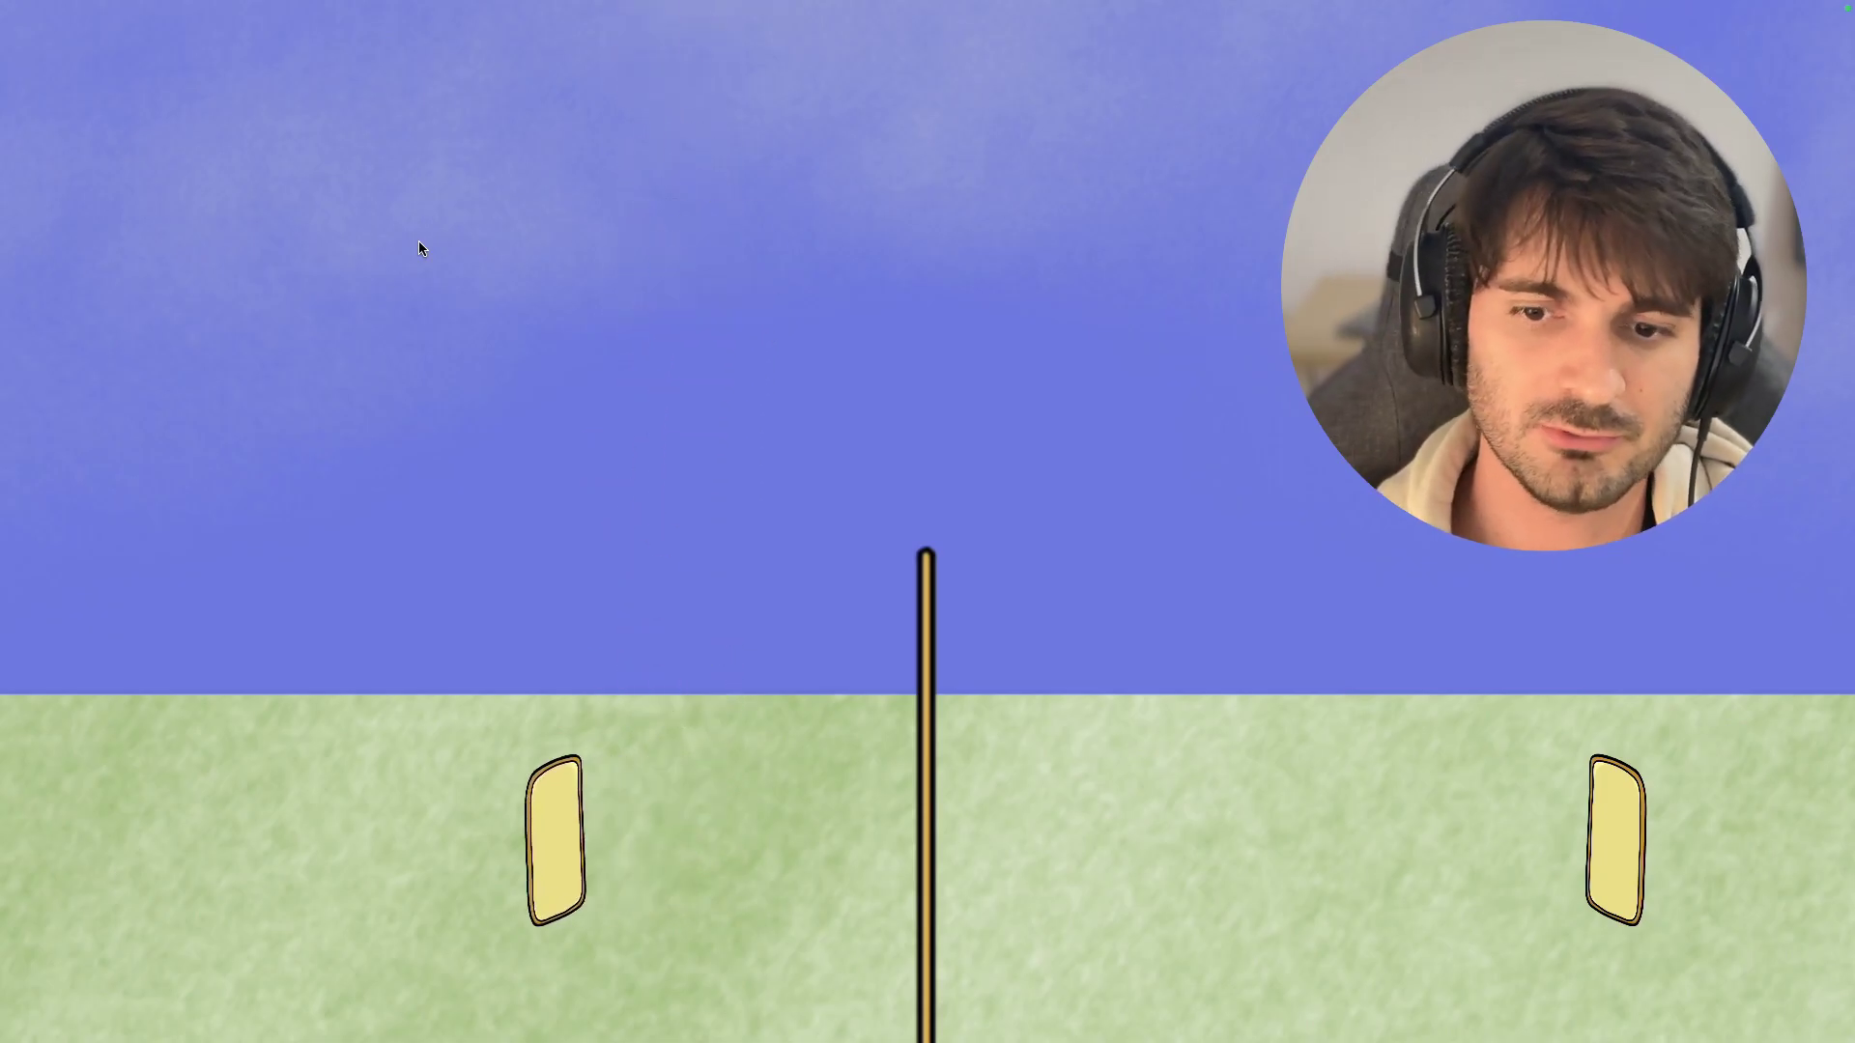
{"action": "key", "text": "Right"}
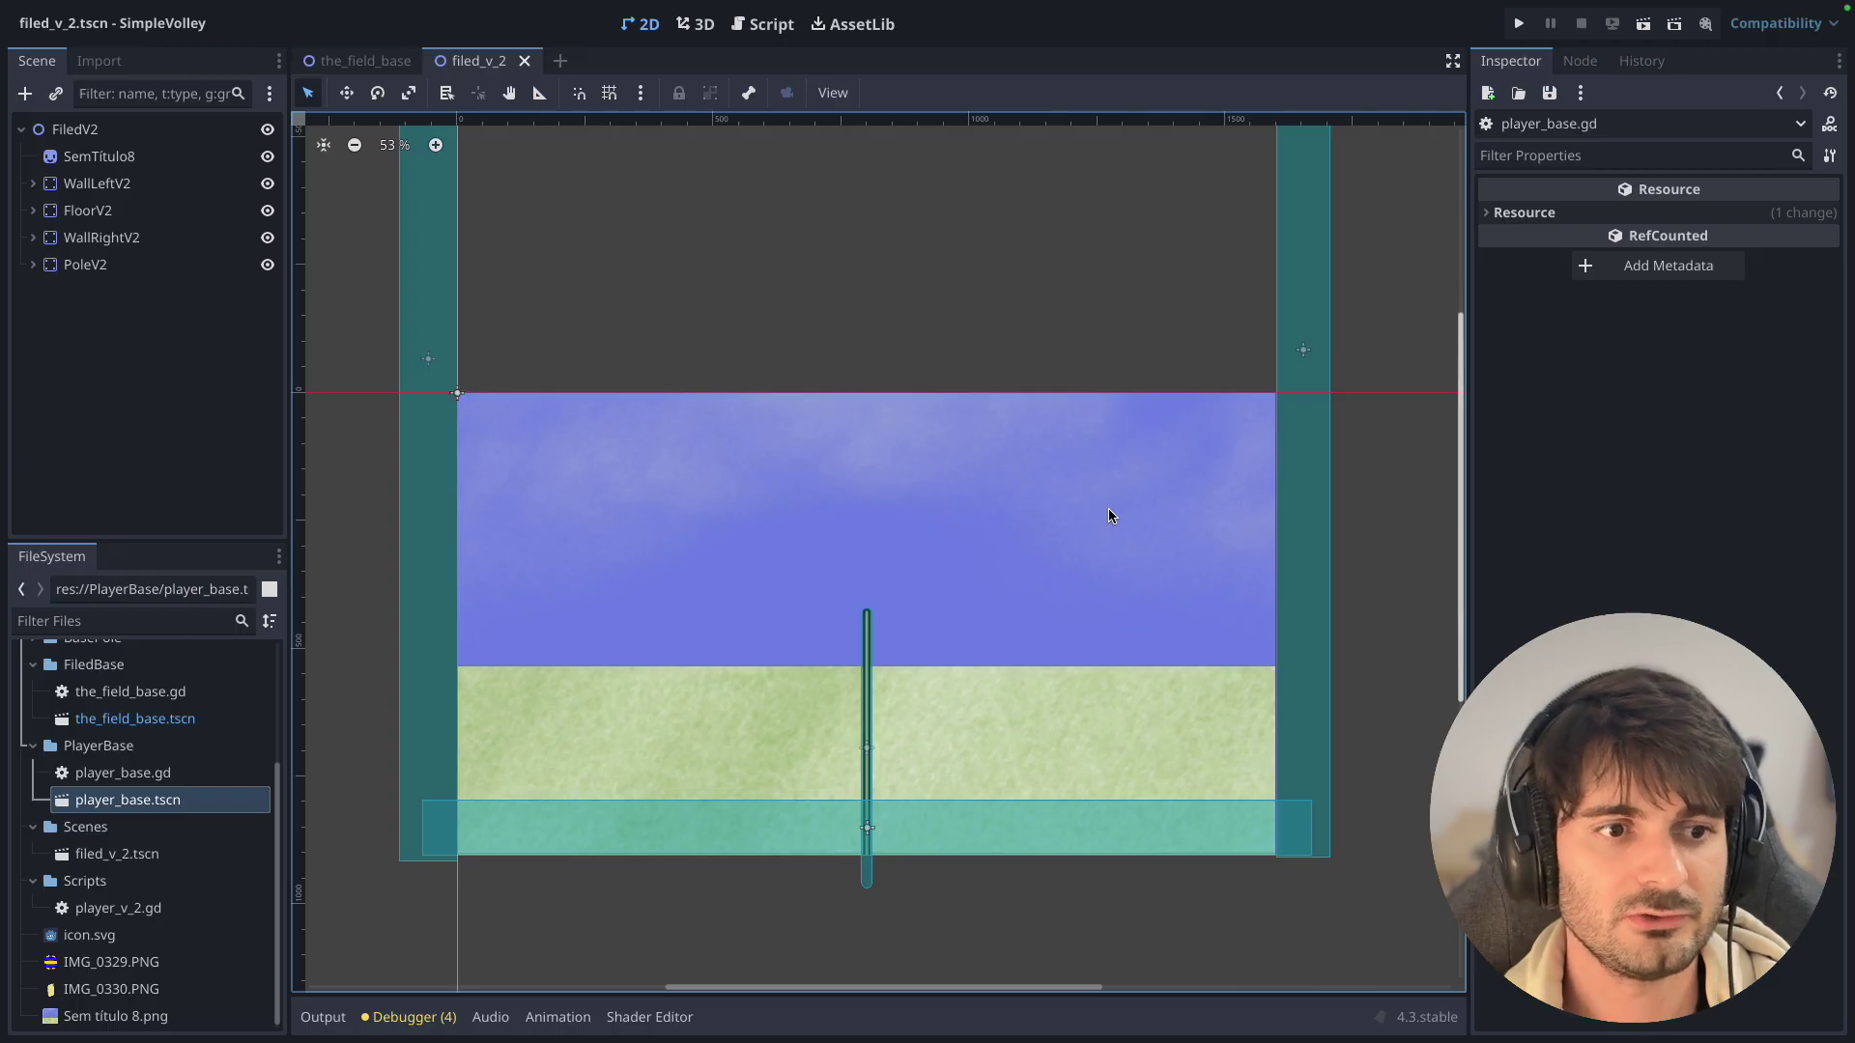
Toggle the SemTitulo8 background's visibility off and on, then expand WallRightV2 and WallLeftV2 to show their collision shapes.
{"action": "left_click", "coordinate": [941, 455]}
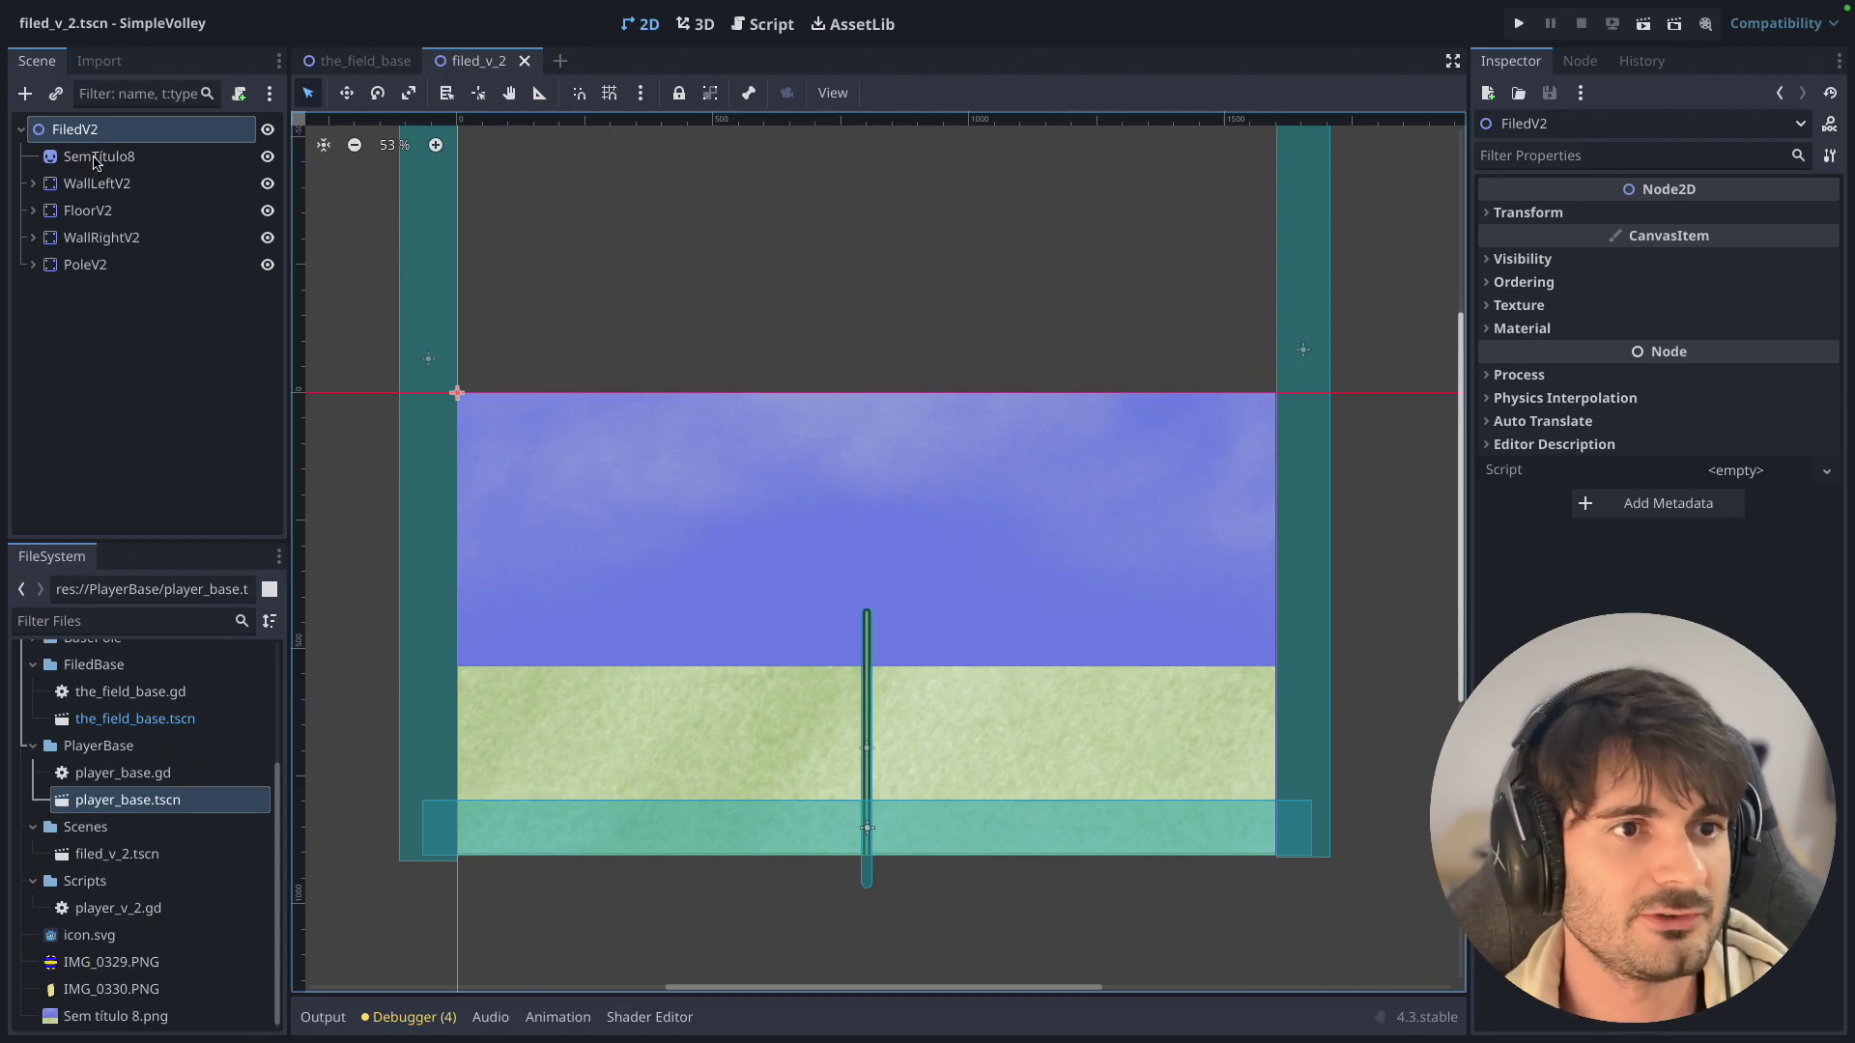
{"action": "left_click", "coordinate": [96, 158]}
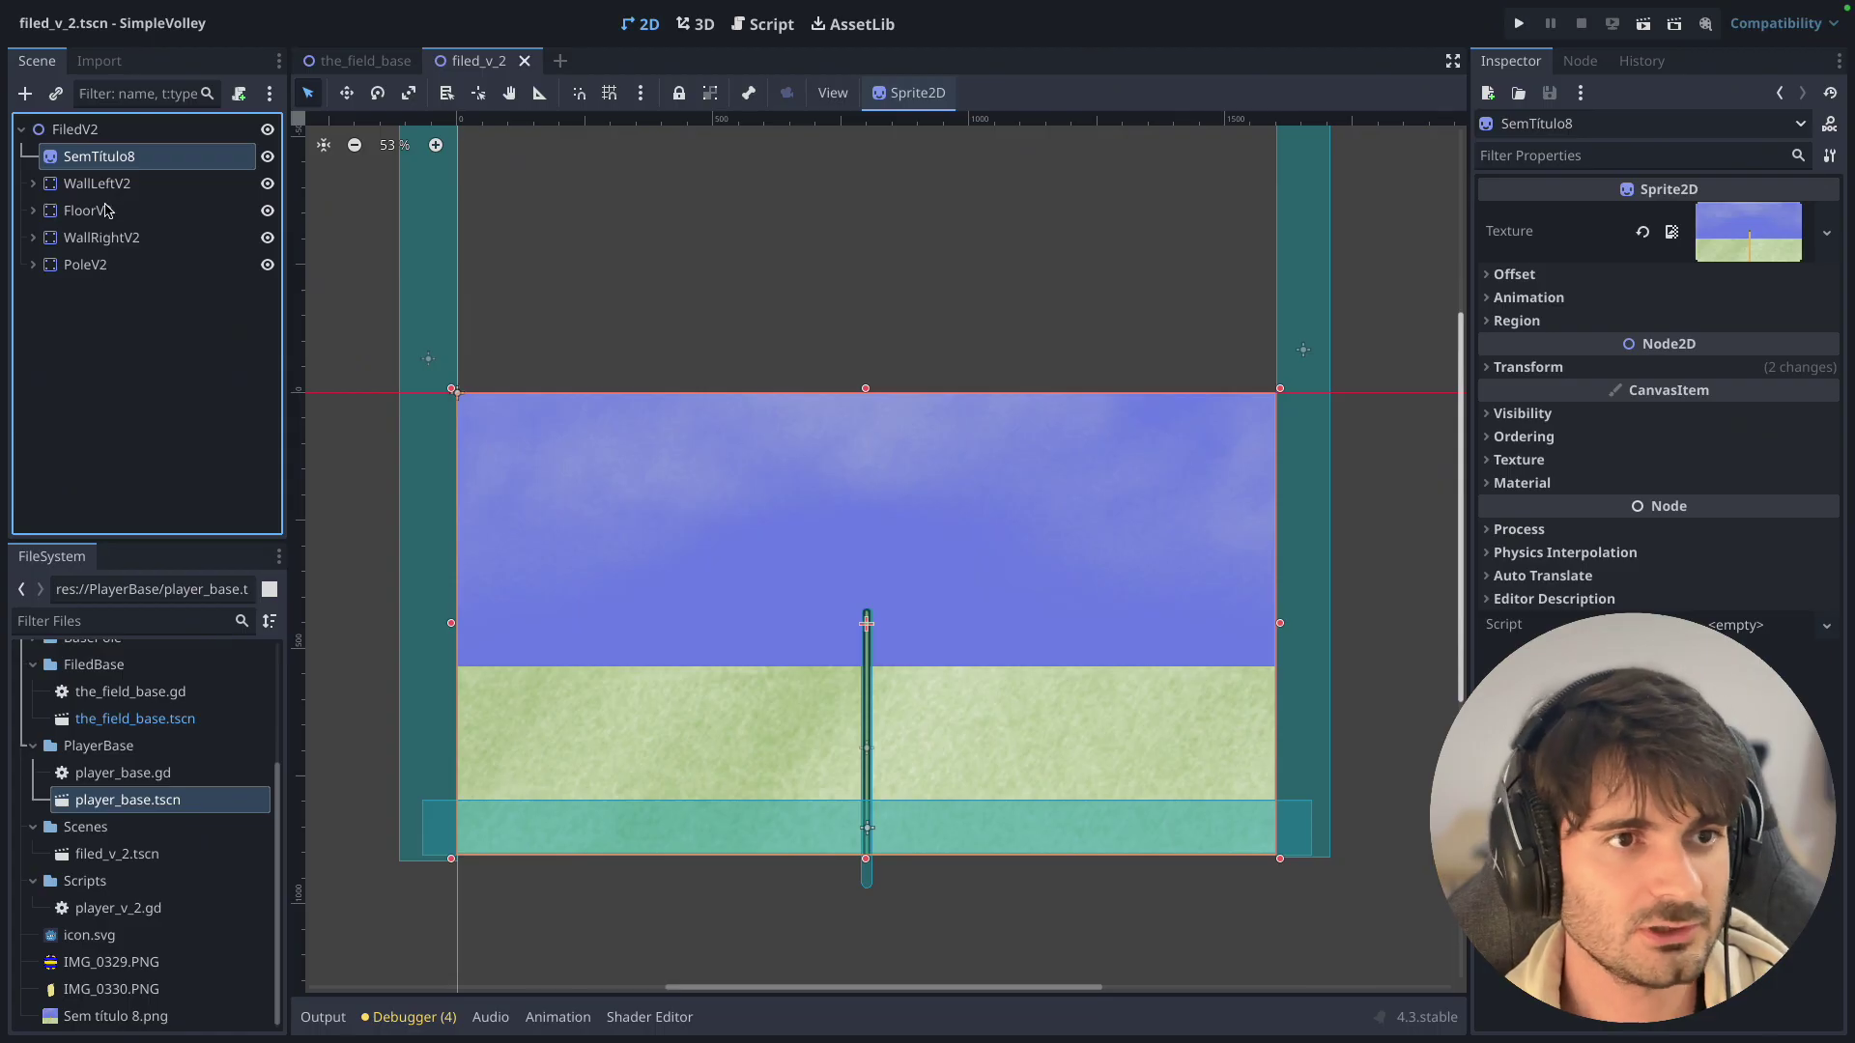
{"action": "left_click", "coordinate": [267, 158]}
{"action": "left_click", "coordinate": [268, 157]}
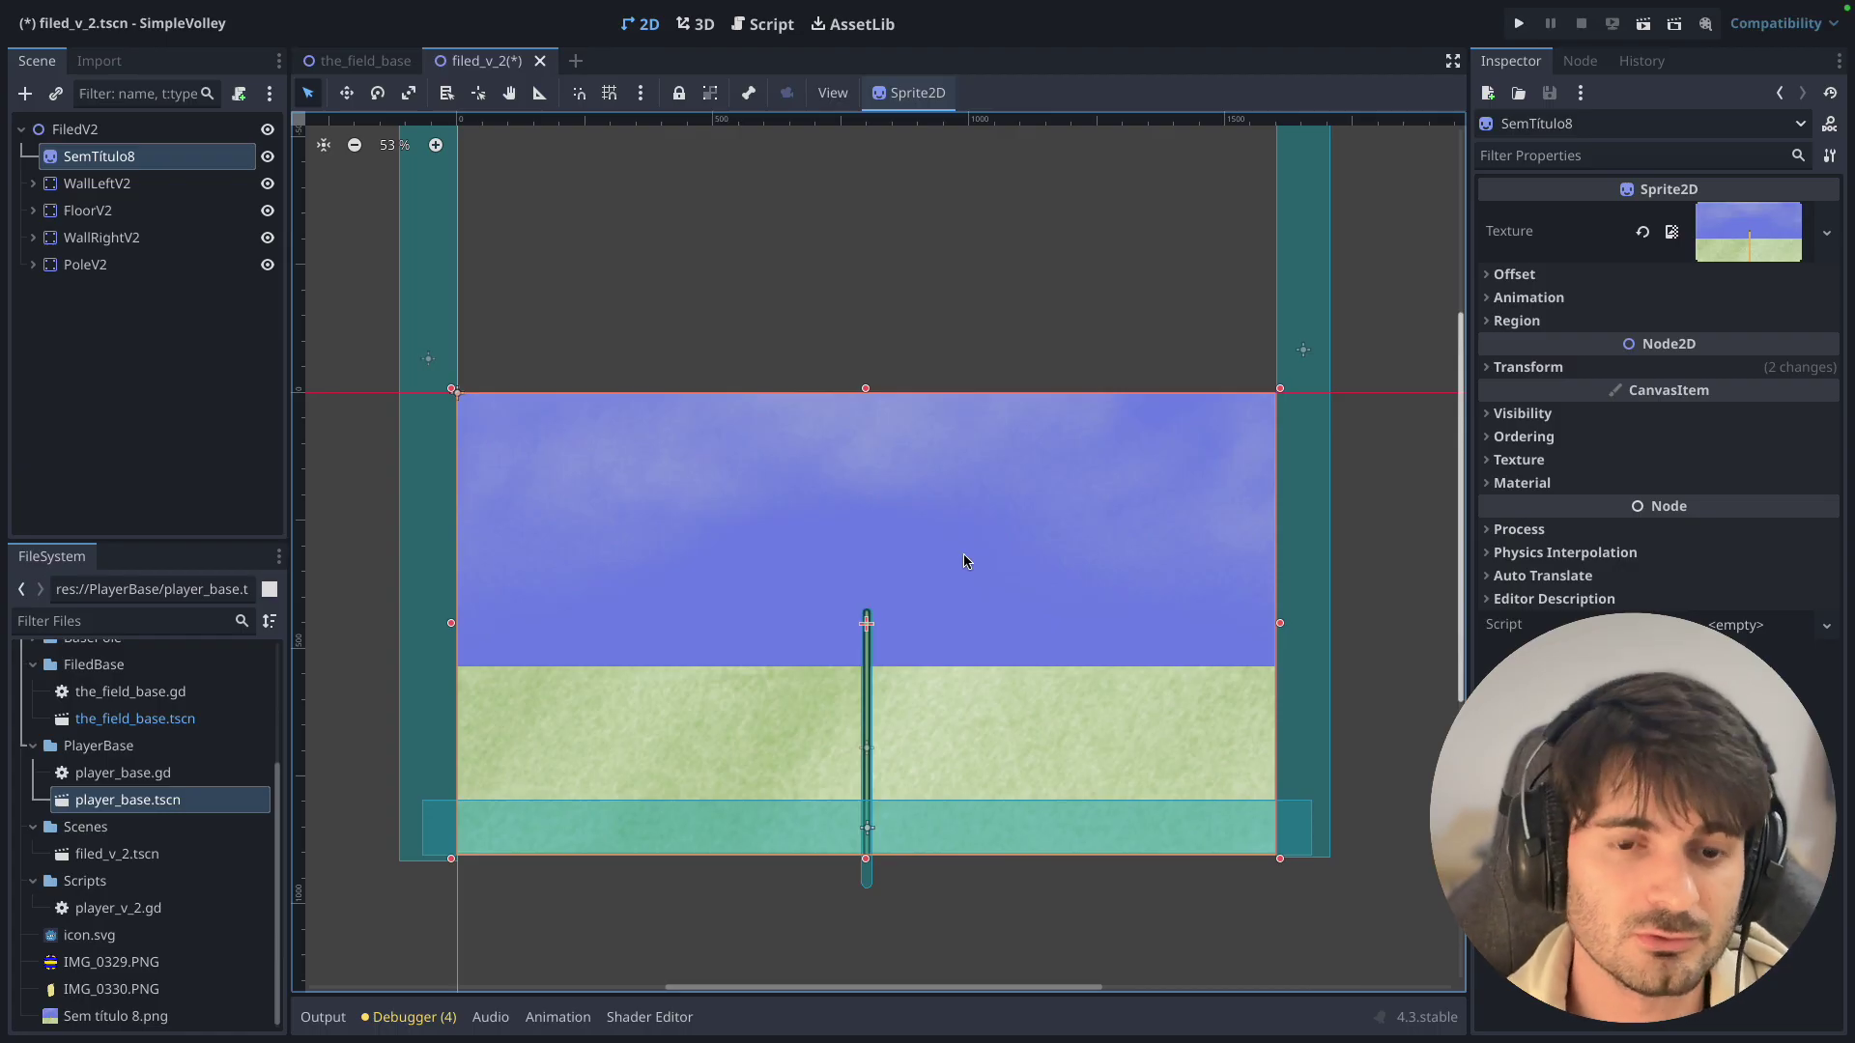
{"action": "left_click", "coordinate": [428, 319]}
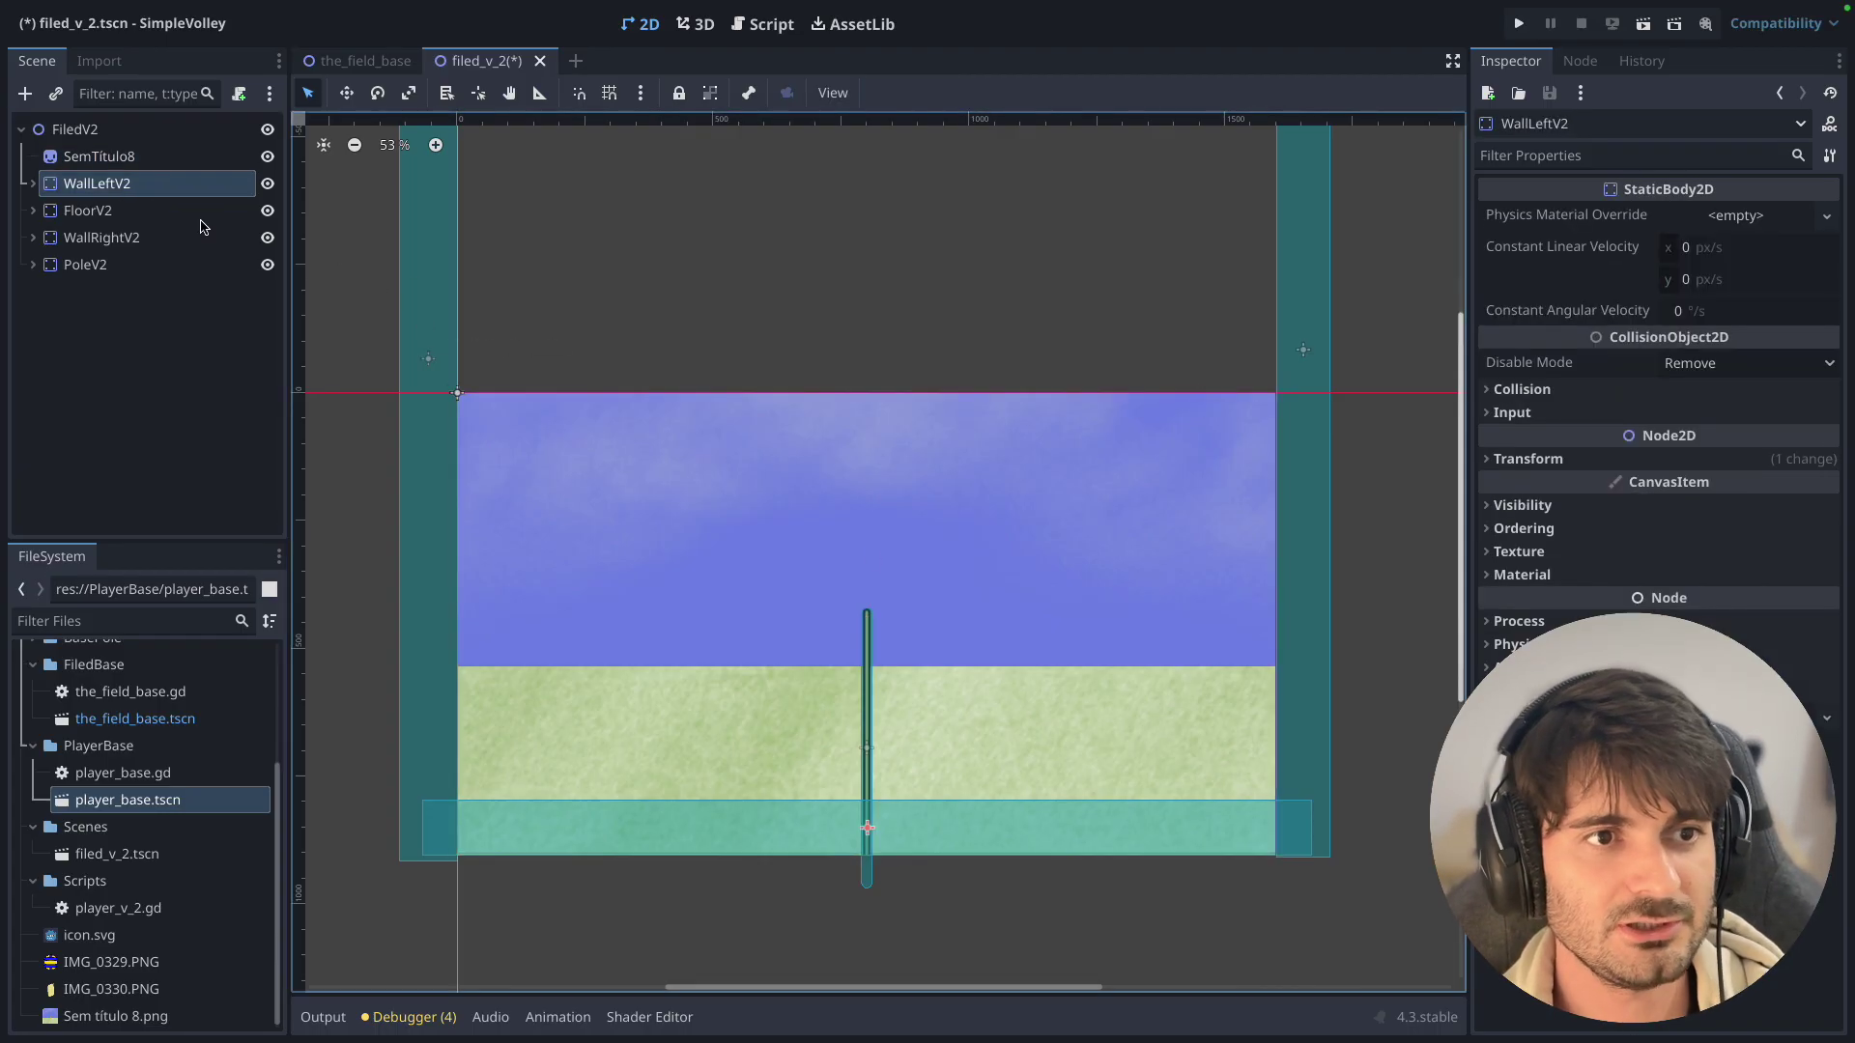
{"action": "left_click", "coordinate": [36, 190]}
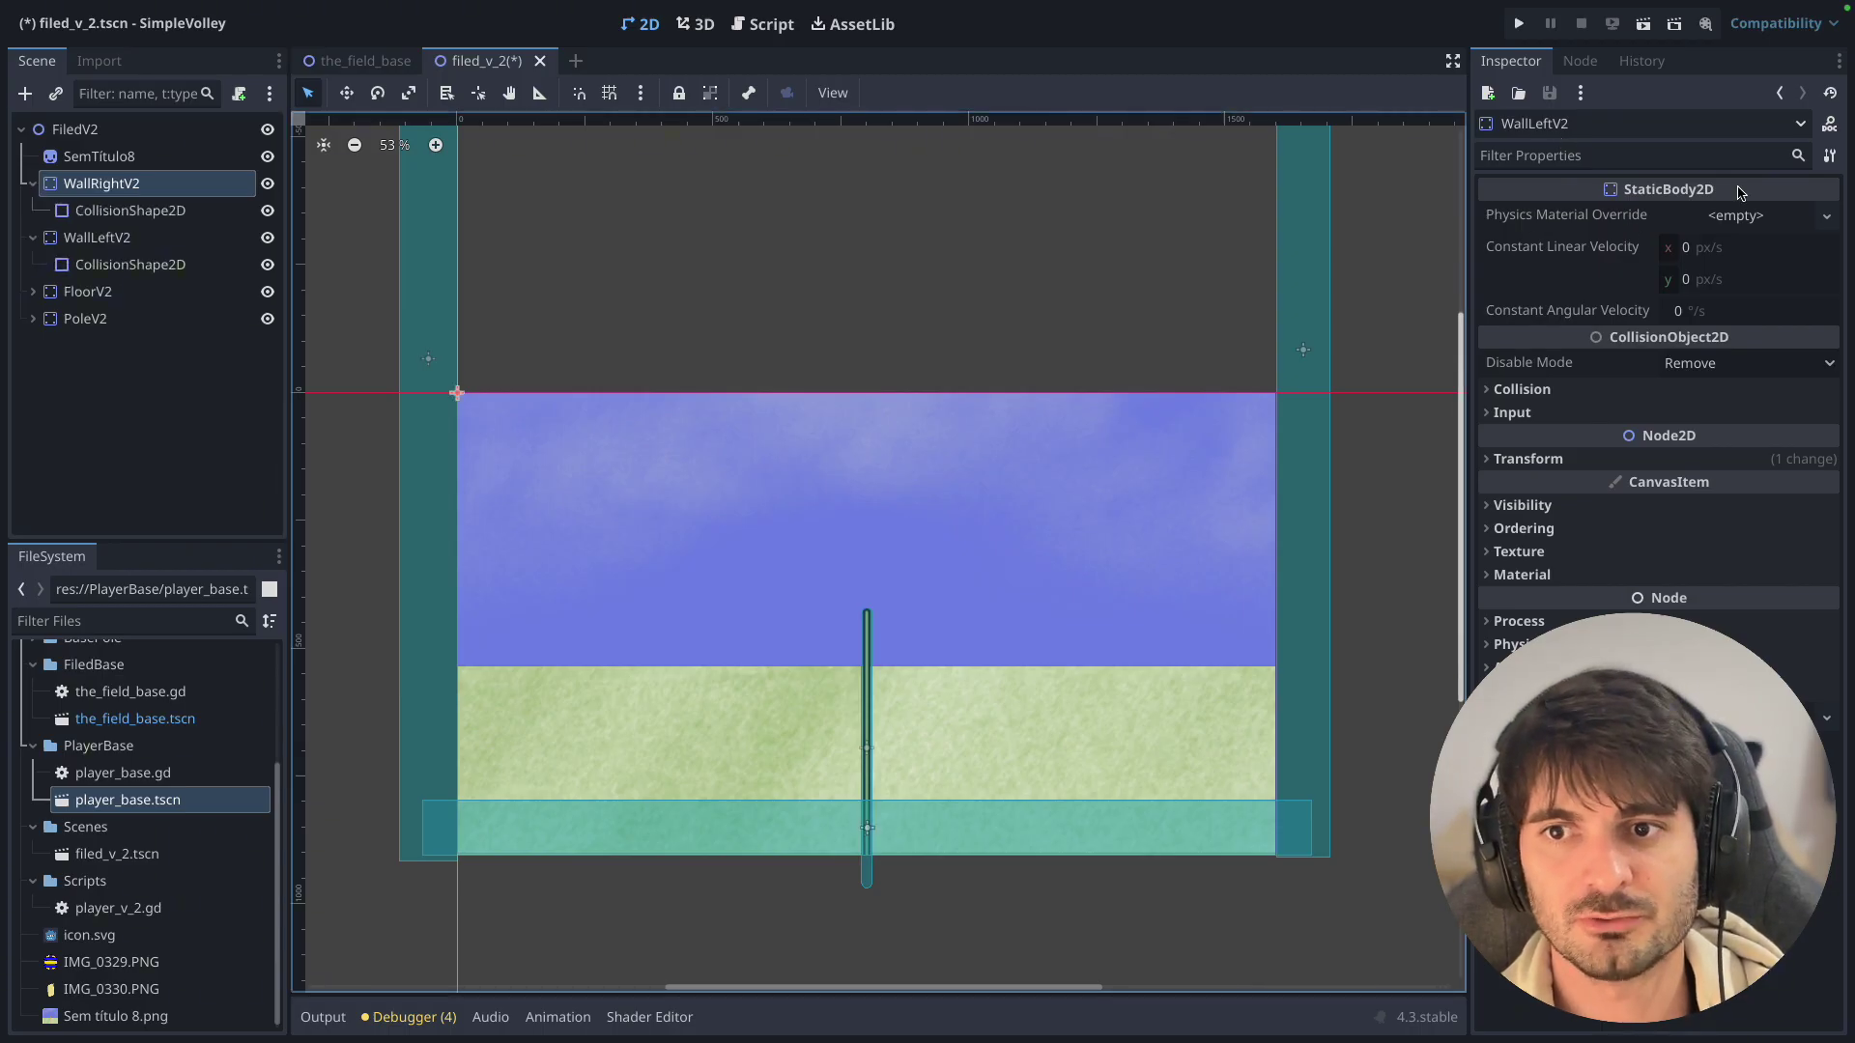
Select WallRightV2's CollisionShape2D and zoom in on its edge in the viewport.
{"action": "left_click", "coordinate": [92, 210]}
{"action": "scroll", "coordinate": [1219, 636], "scroll_direction": "down", "scroll_amount": 2}
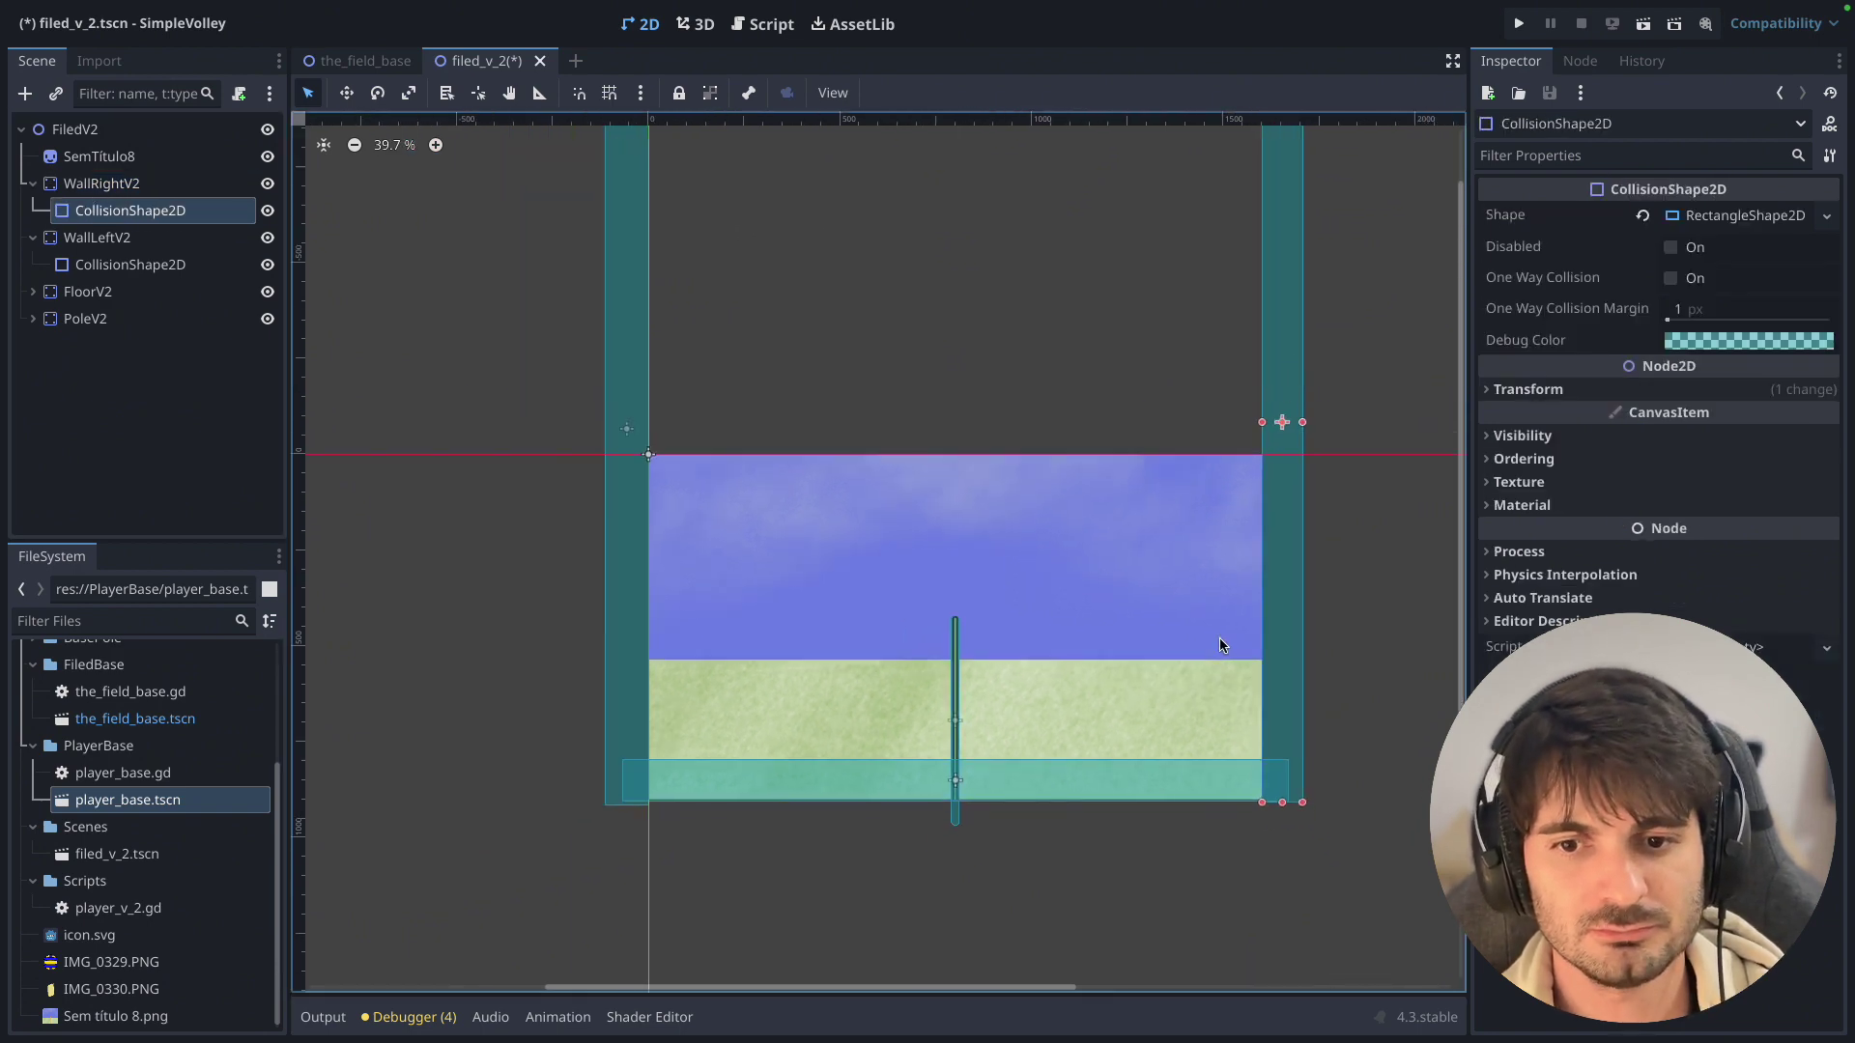
{"action": "scroll", "coordinate": [1221, 634], "scroll_direction": "up", "scroll_amount": 1}
{"action": "scroll", "coordinate": [1180, 639], "scroll_direction": "up", "scroll_amount": 1}
{"action": "mouse_move", "coordinate": [1078, 627]}
{"action": "middle_mouse_down"}
{"action": "mouse_move", "coordinate": [1156, 617]}
{"action": "mouse_move", "coordinate": [954, 549]}
{"action": "middle_mouse_up"}
{"action": "scroll", "coordinate": [1173, 620], "scroll_direction": "up", "scroll_amount": 2}
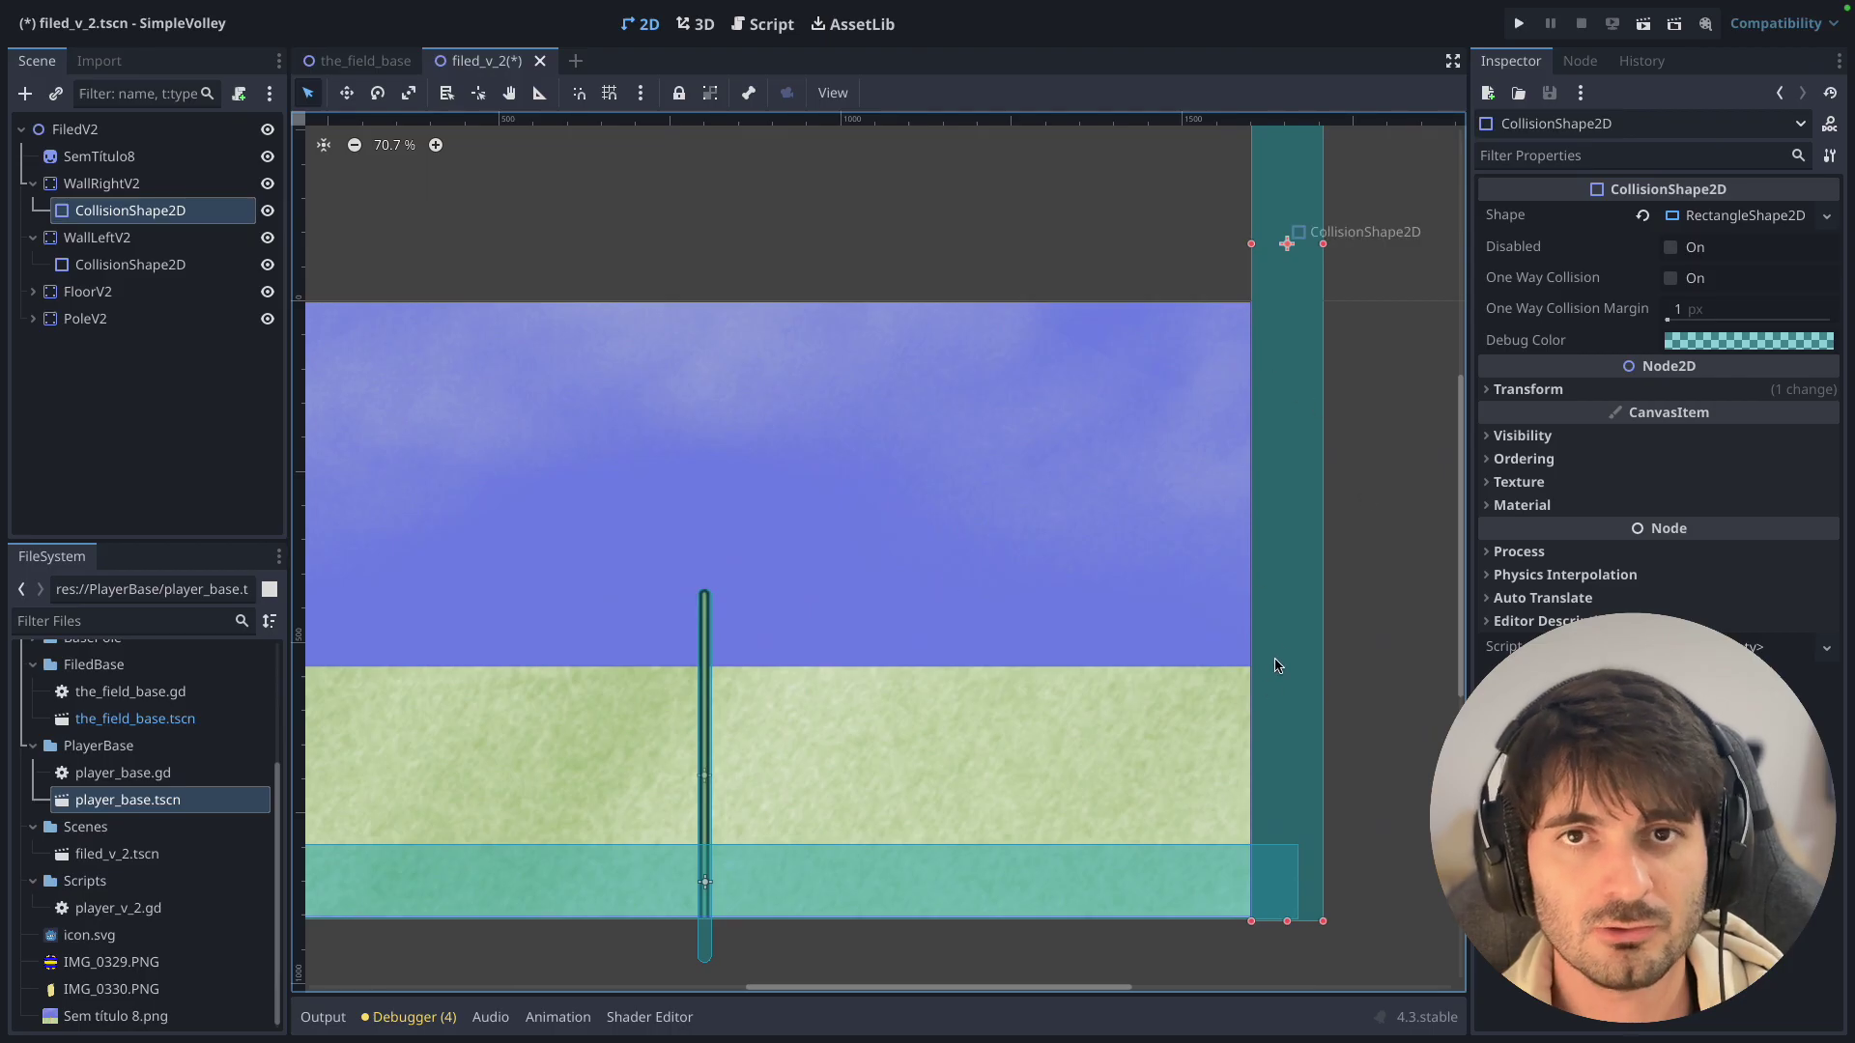
{"action": "scroll", "coordinate": [1263, 618], "scroll_direction": "up", "scroll_amount": 3}
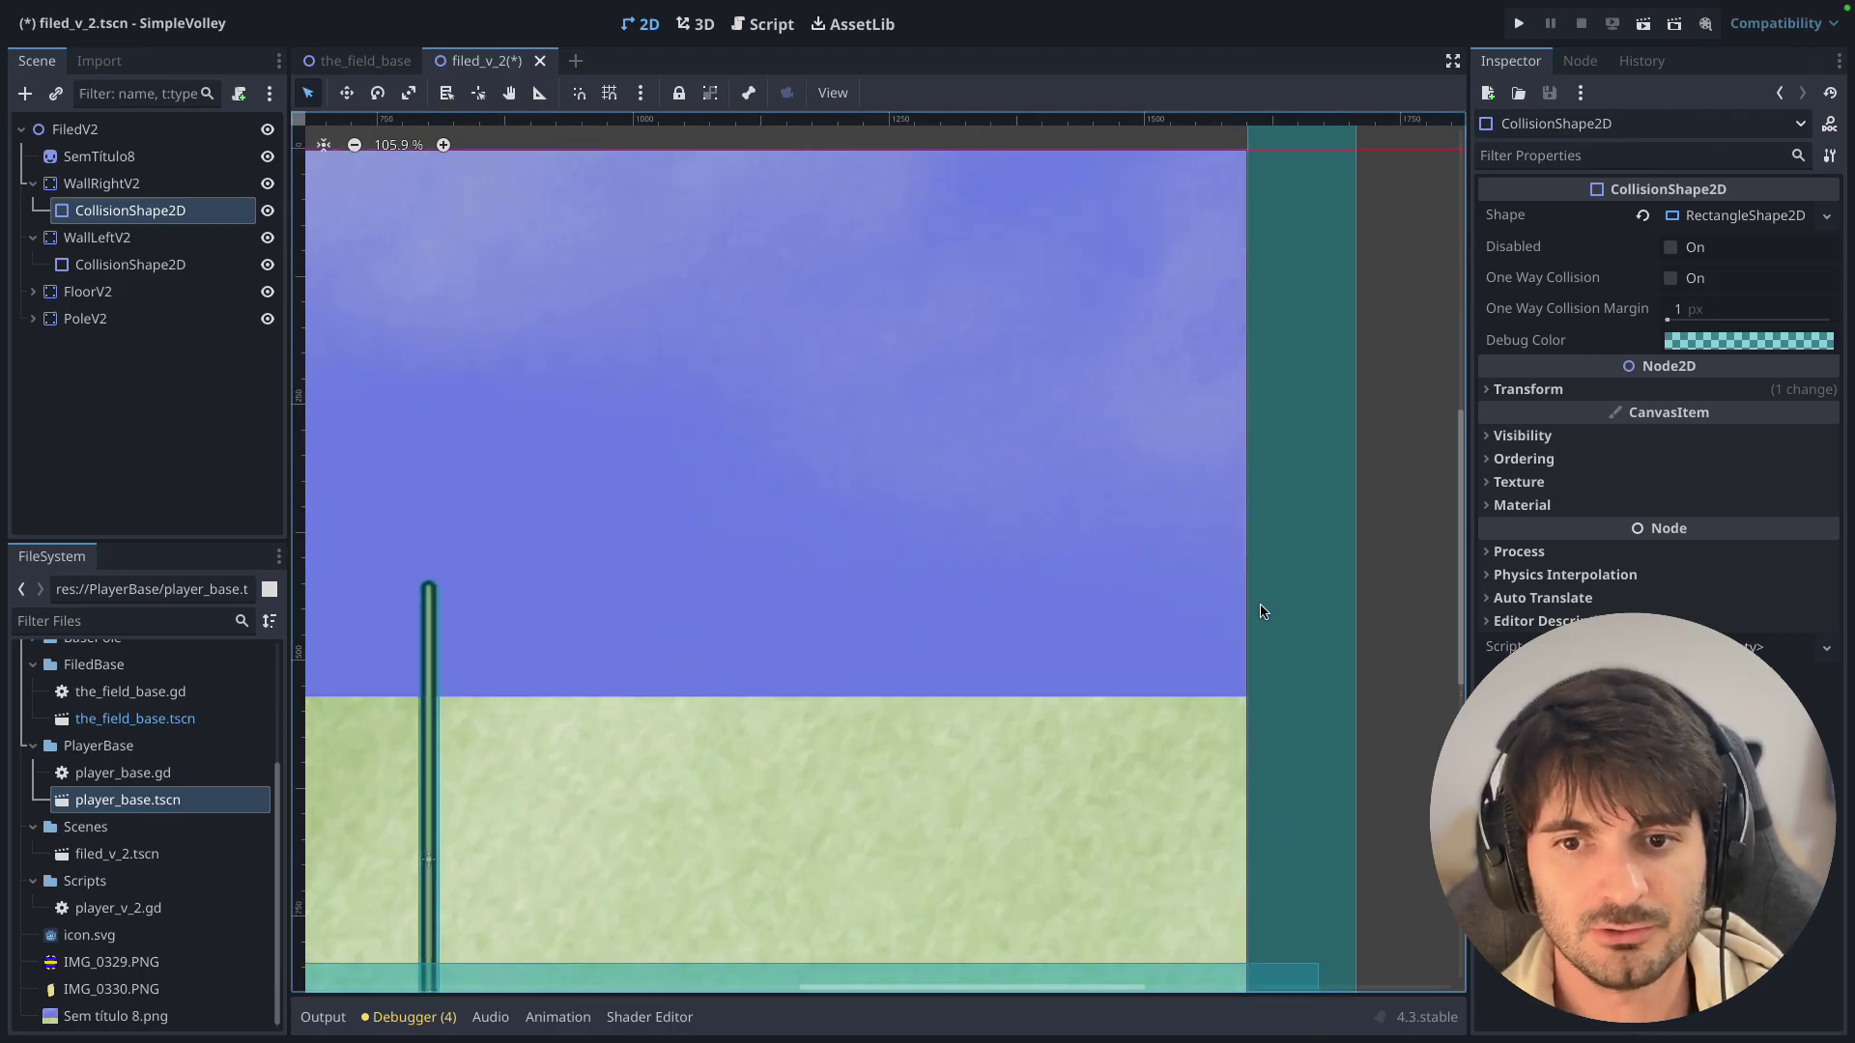
{"action": "scroll", "coordinate": [1251, 607], "scroll_direction": "up", "scroll_amount": 5}
{"action": "scroll", "coordinate": [1231, 580], "scroll_direction": "up", "scroll_amount": 2}
{"action": "scroll", "coordinate": [1107, 594], "scroll_direction": "down", "scroll_amount": 3}
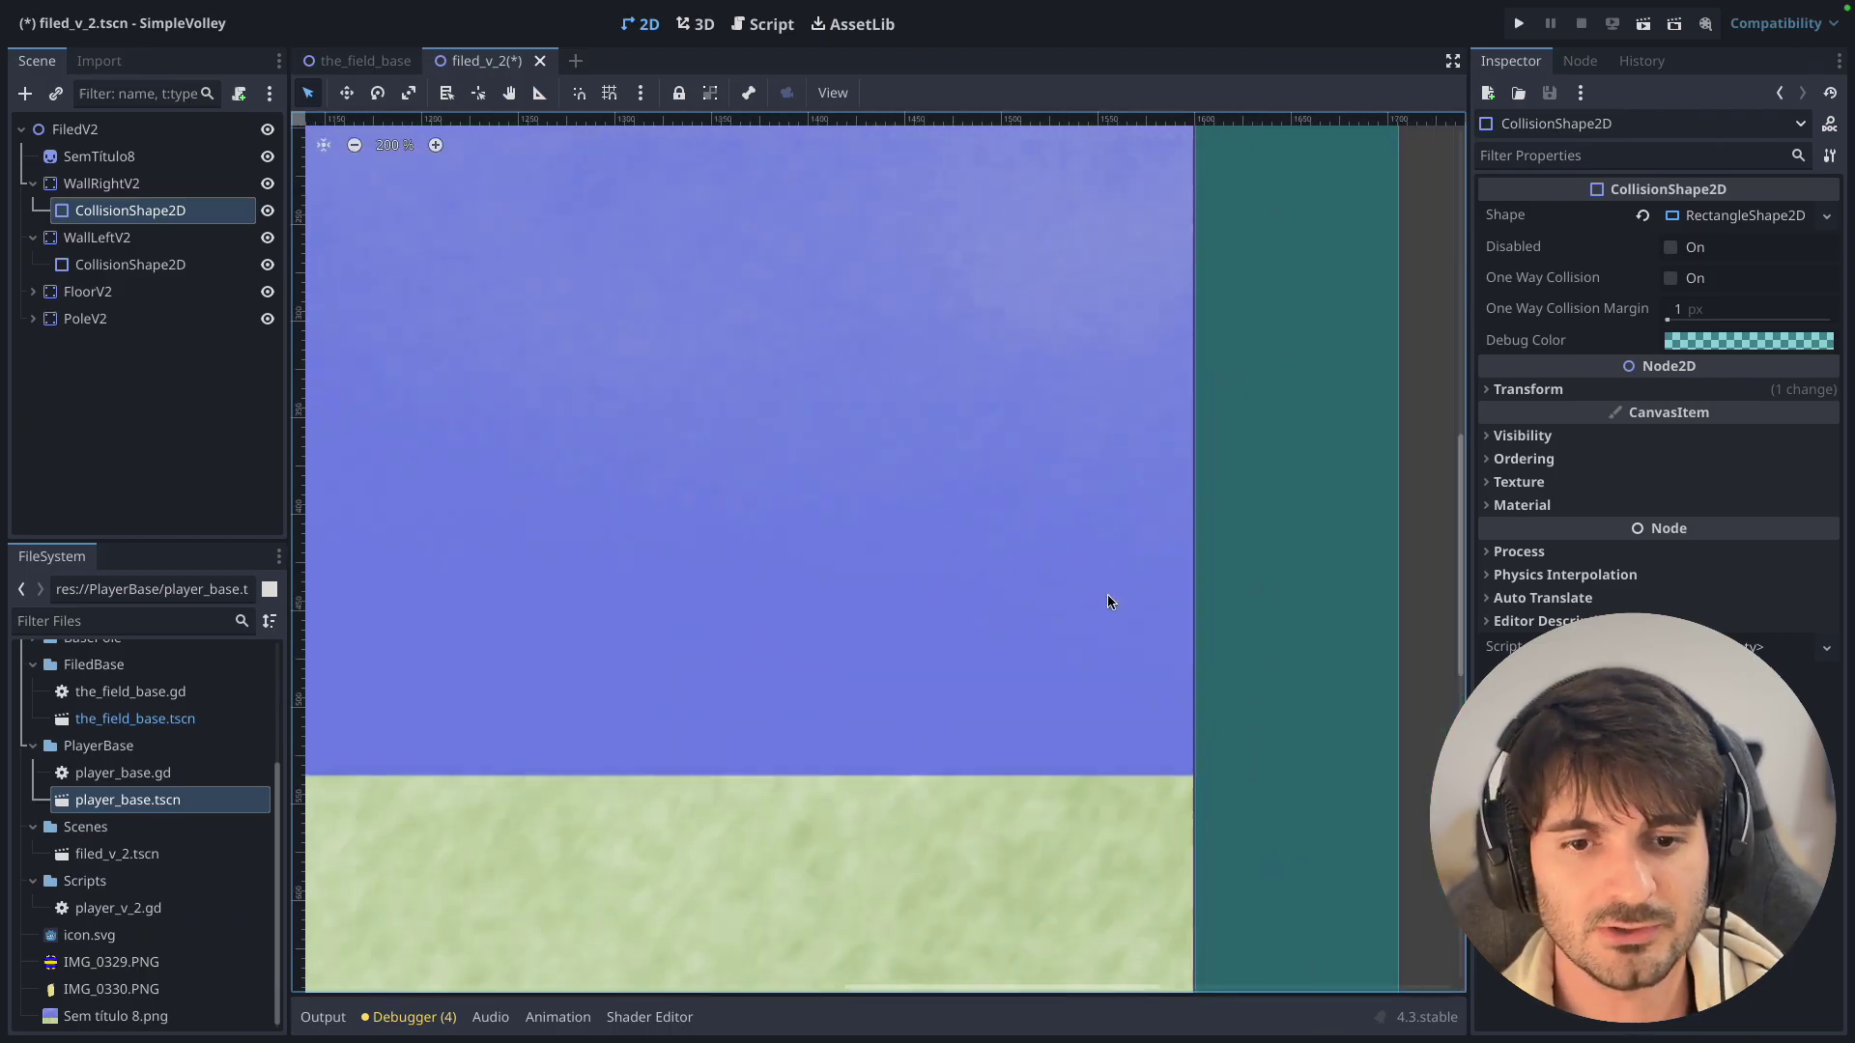
{"action": "scroll", "coordinate": [962, 630], "scroll_direction": "down", "scroll_amount": 3}
{"action": "scroll", "coordinate": [962, 630], "scroll_direction": "down", "scroll_amount": 7}
Select FloorV2 and expand it to show its collision shape spanning the field's bottom.
{"action": "left_click", "coordinate": [77, 322]}
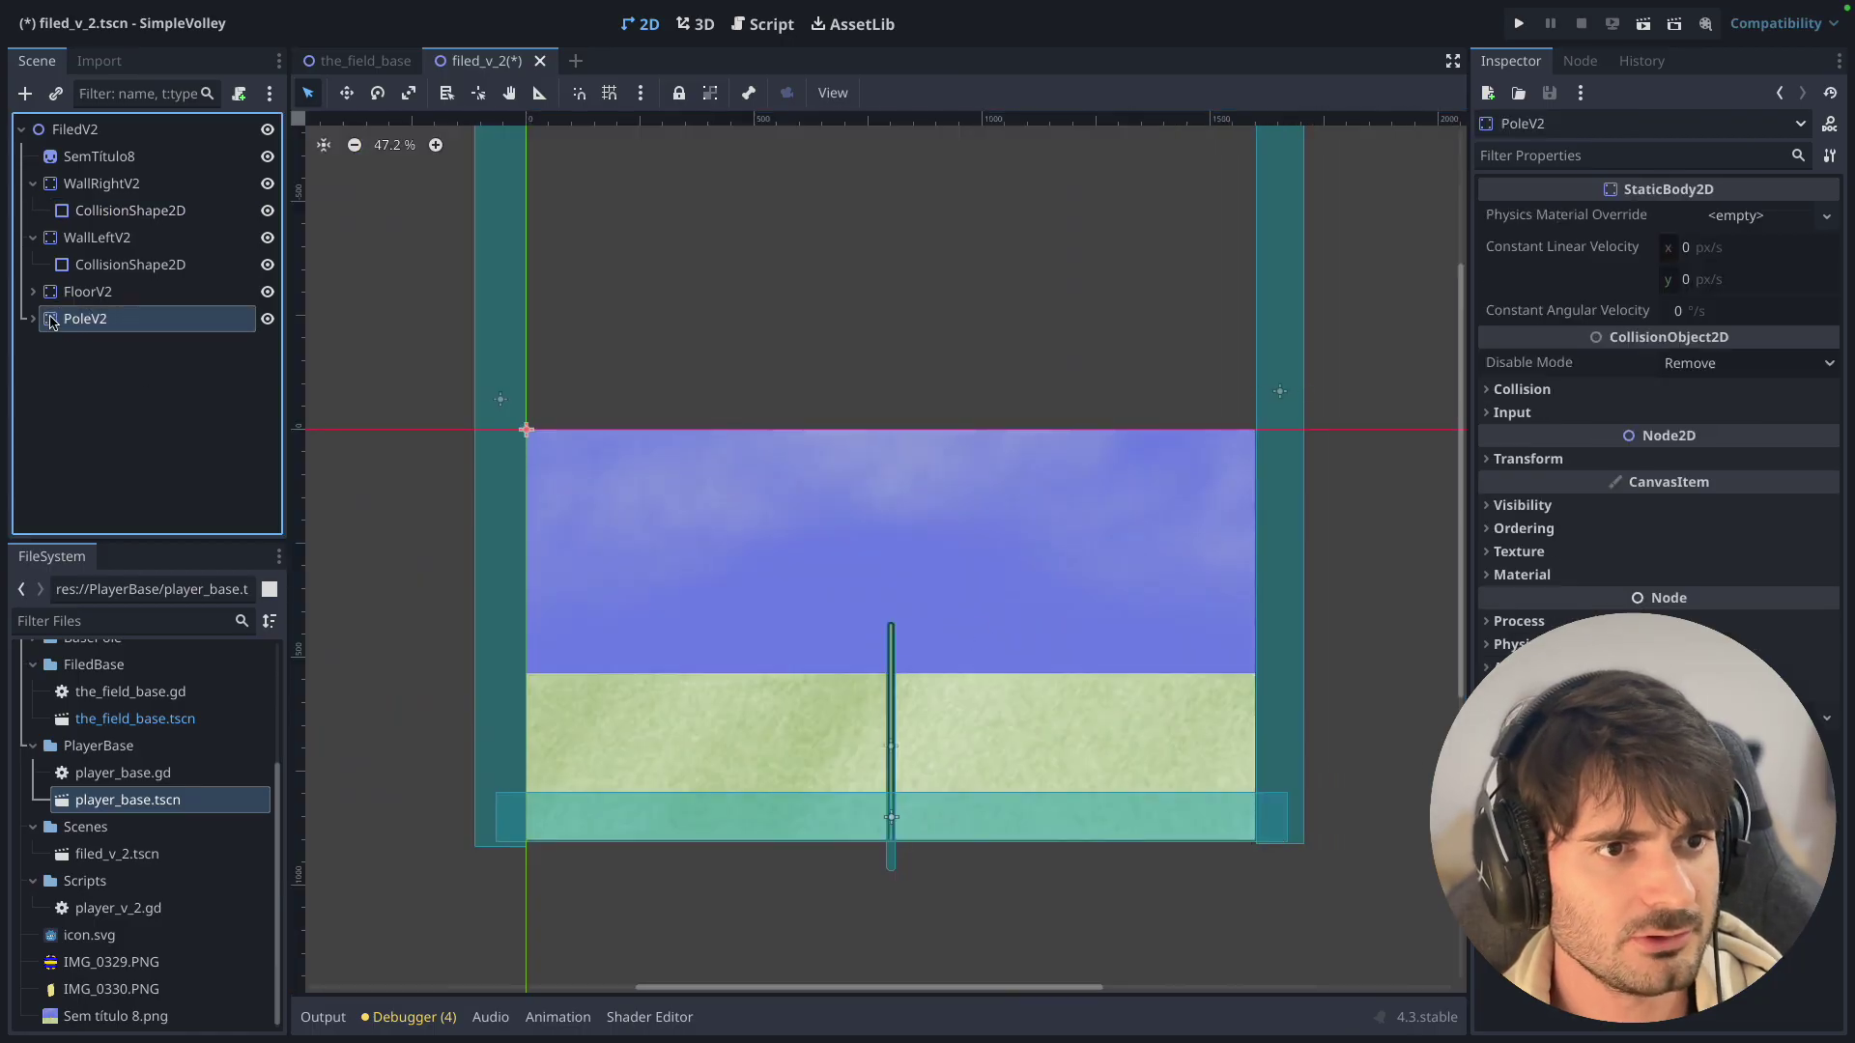
{"action": "left_click", "coordinate": [87, 292]}
{"action": "scroll", "coordinate": [854, 935], "scroll_direction": "up", "scroll_amount": 3}
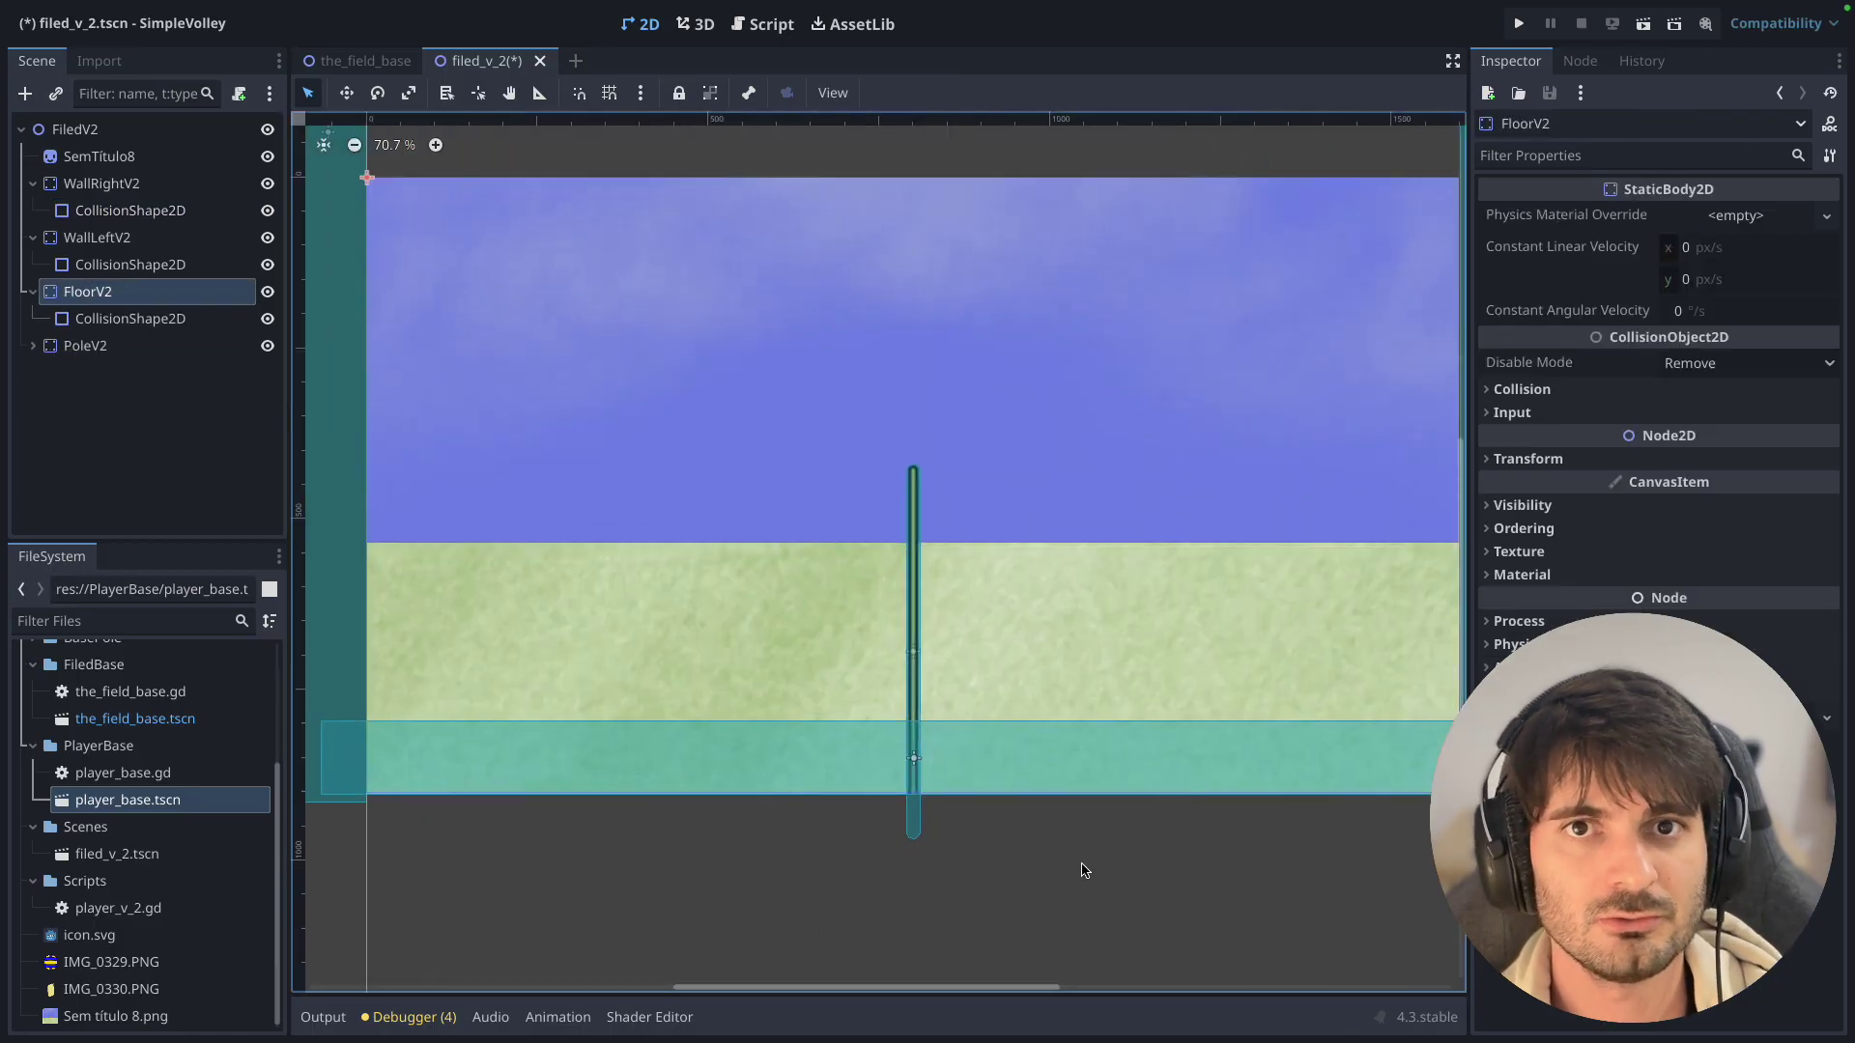
{"action": "scroll", "coordinate": [1007, 869], "scroll_direction": "down", "scroll_amount": 3}
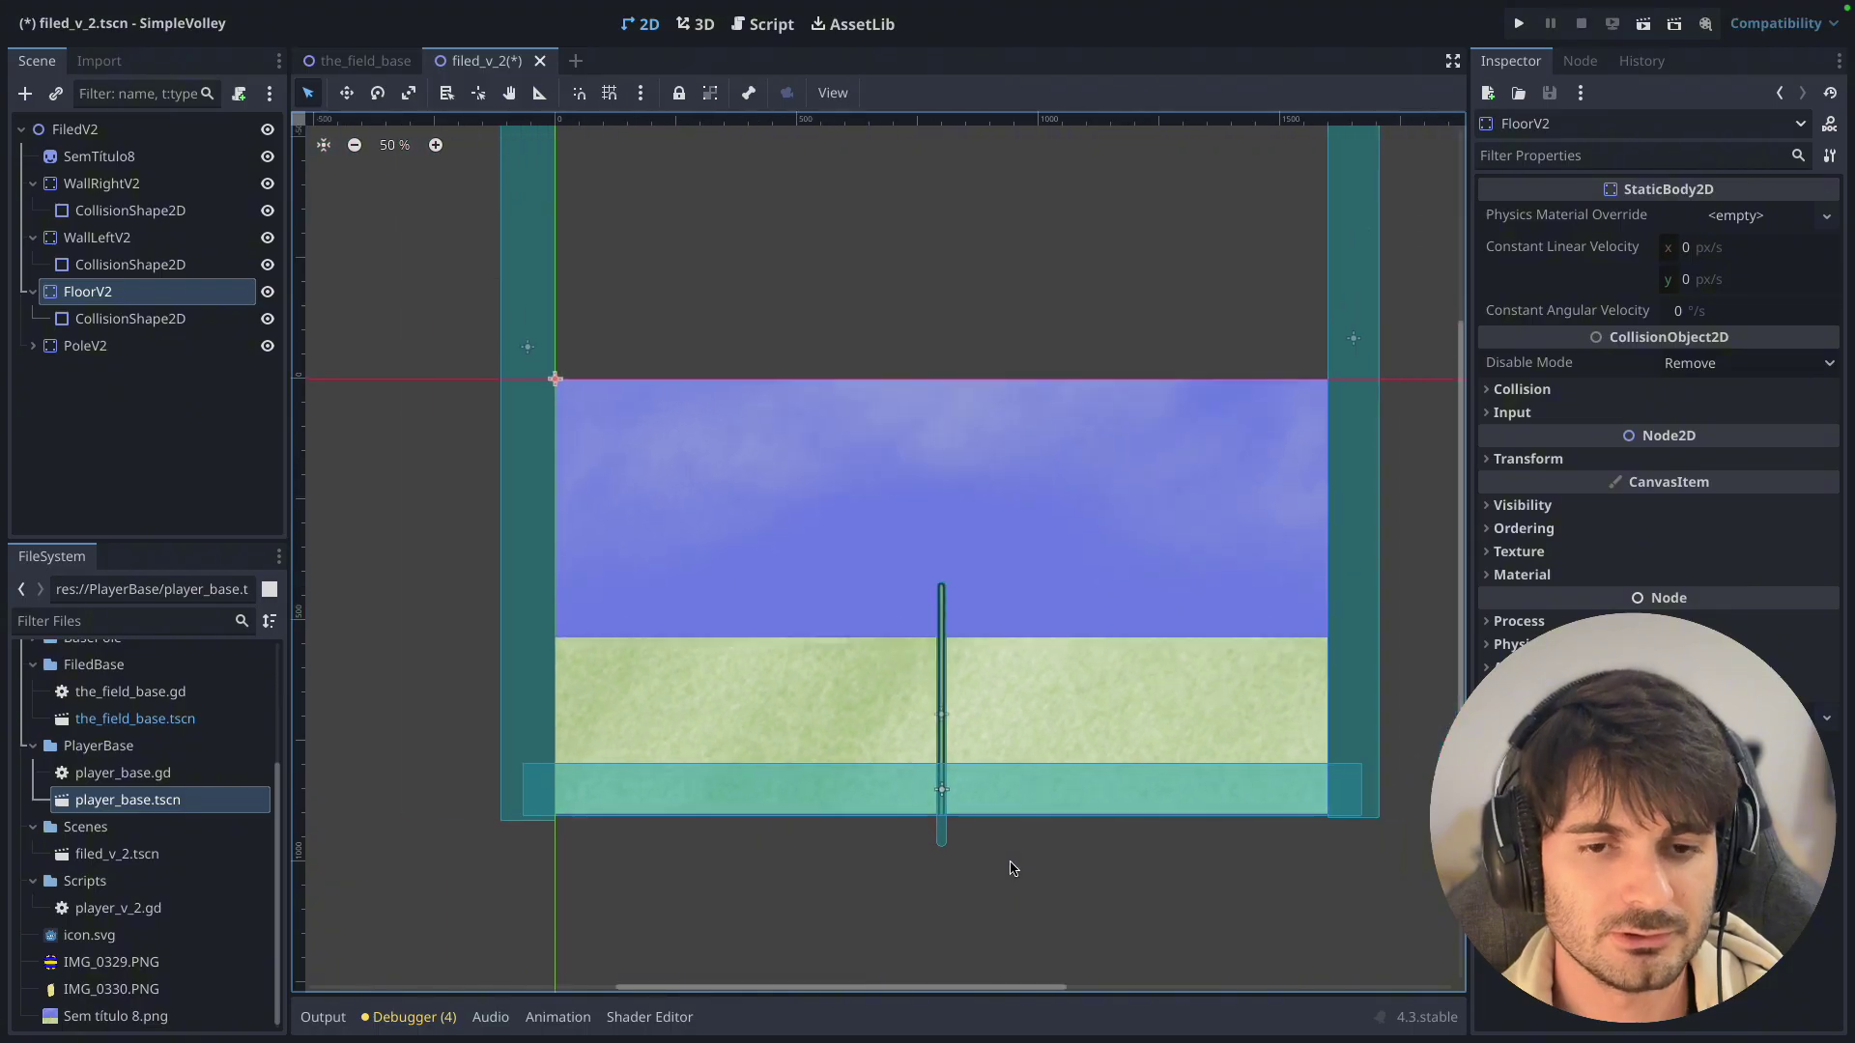
{"action": "scroll", "coordinate": [957, 821], "scroll_direction": "up", "scroll_amount": 3}
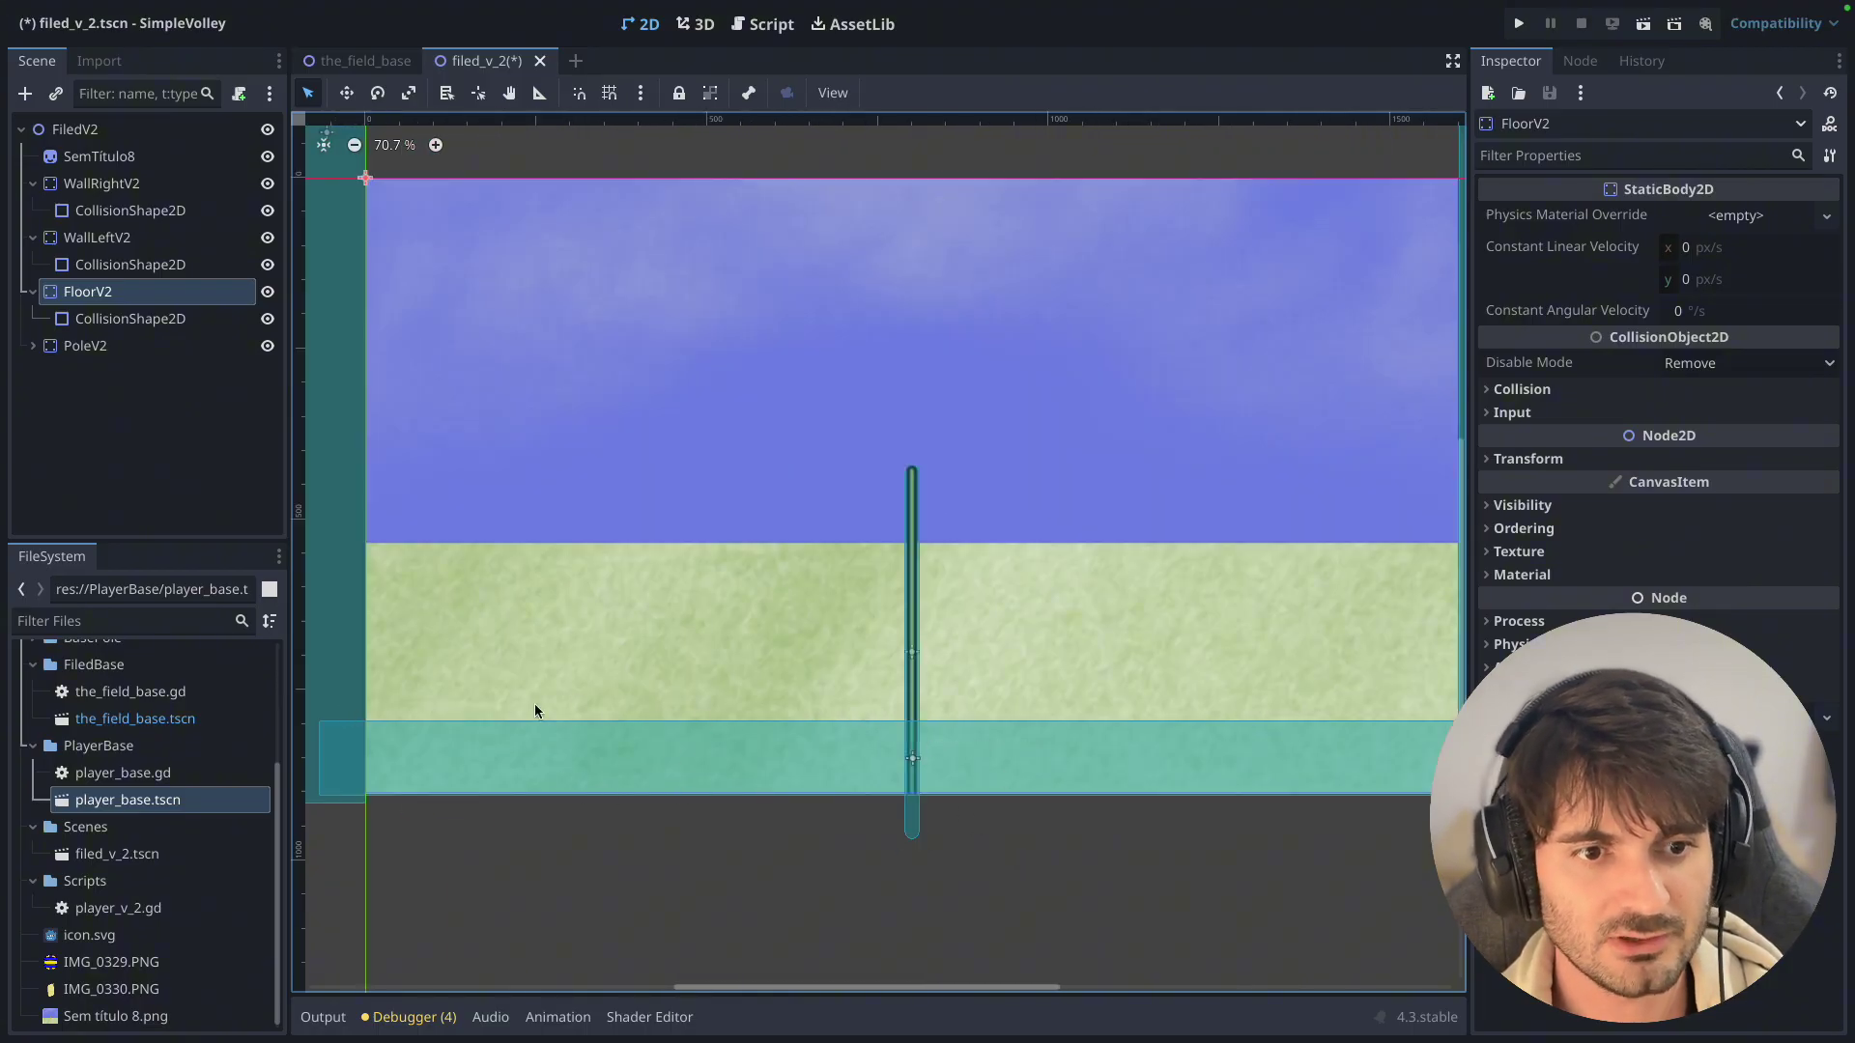
{"action": "scroll", "coordinate": [818, 665], "scroll_direction": "down", "scroll_amount": 2}
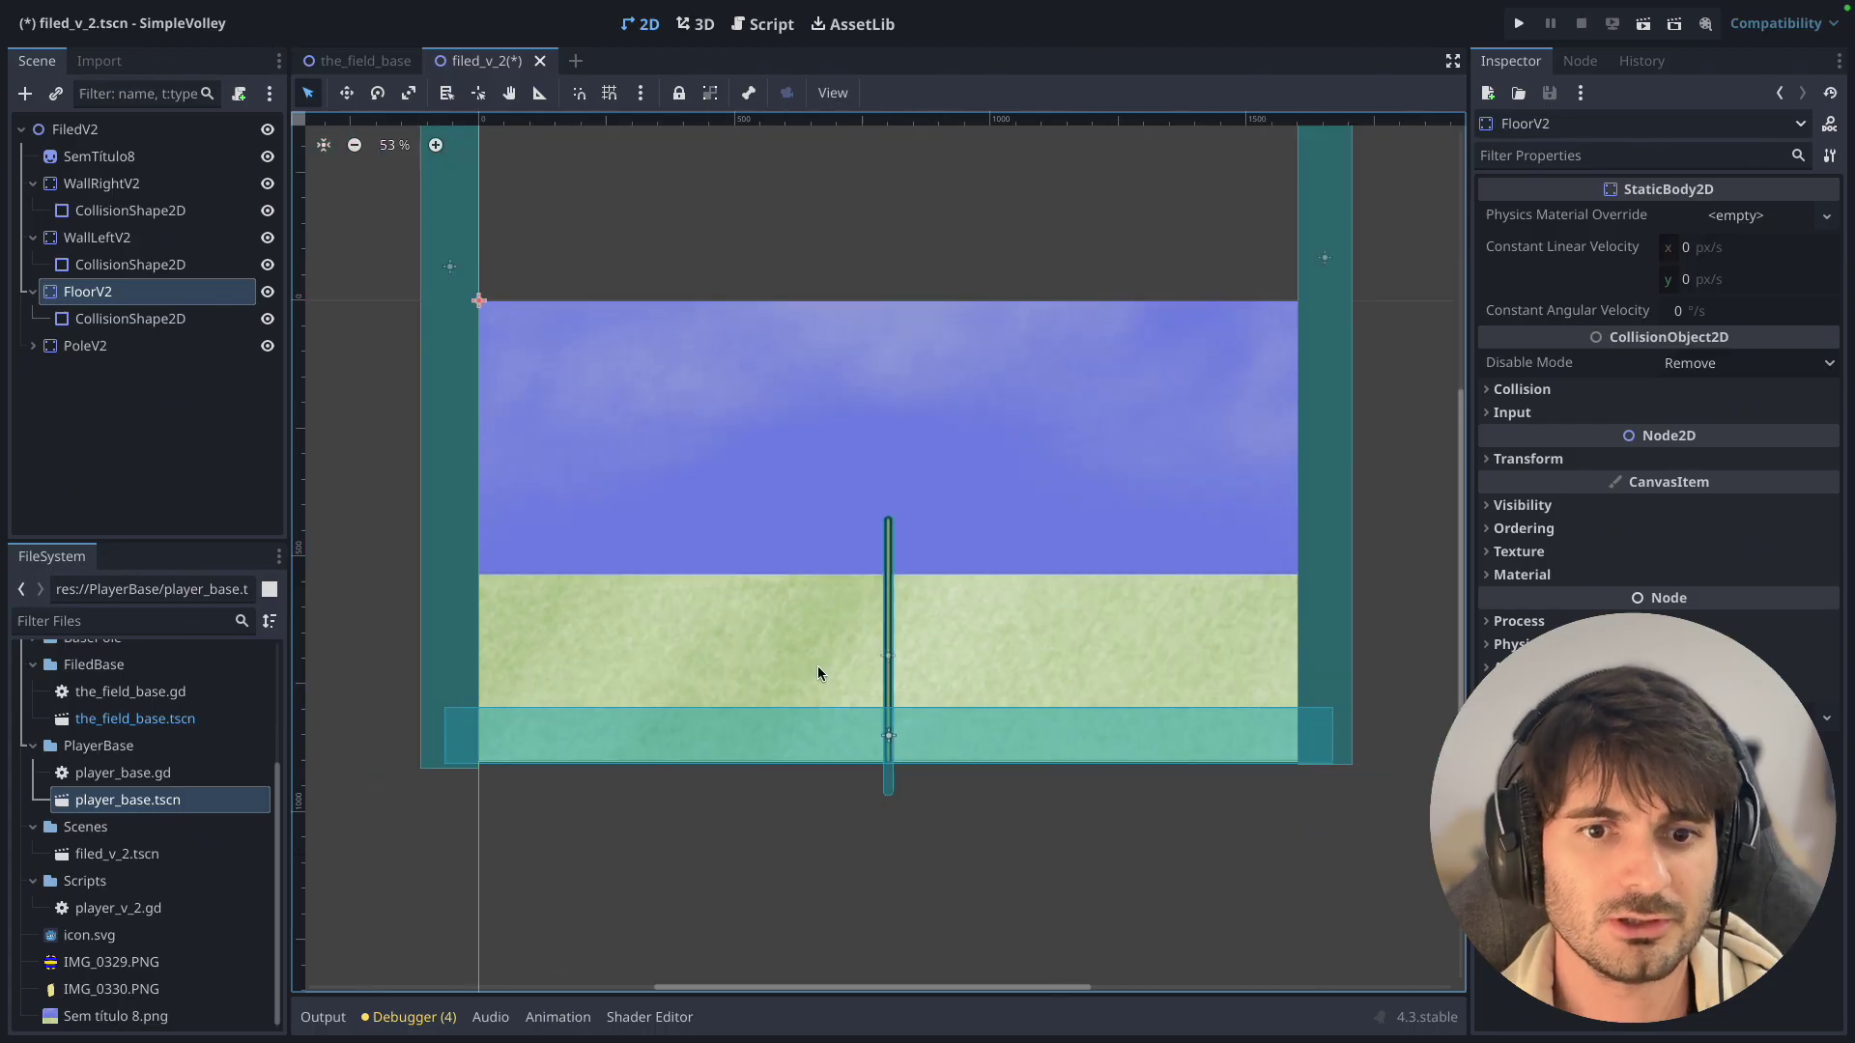
{"action": "scroll", "coordinate": [883, 664], "scroll_direction": "up", "scroll_amount": 1}
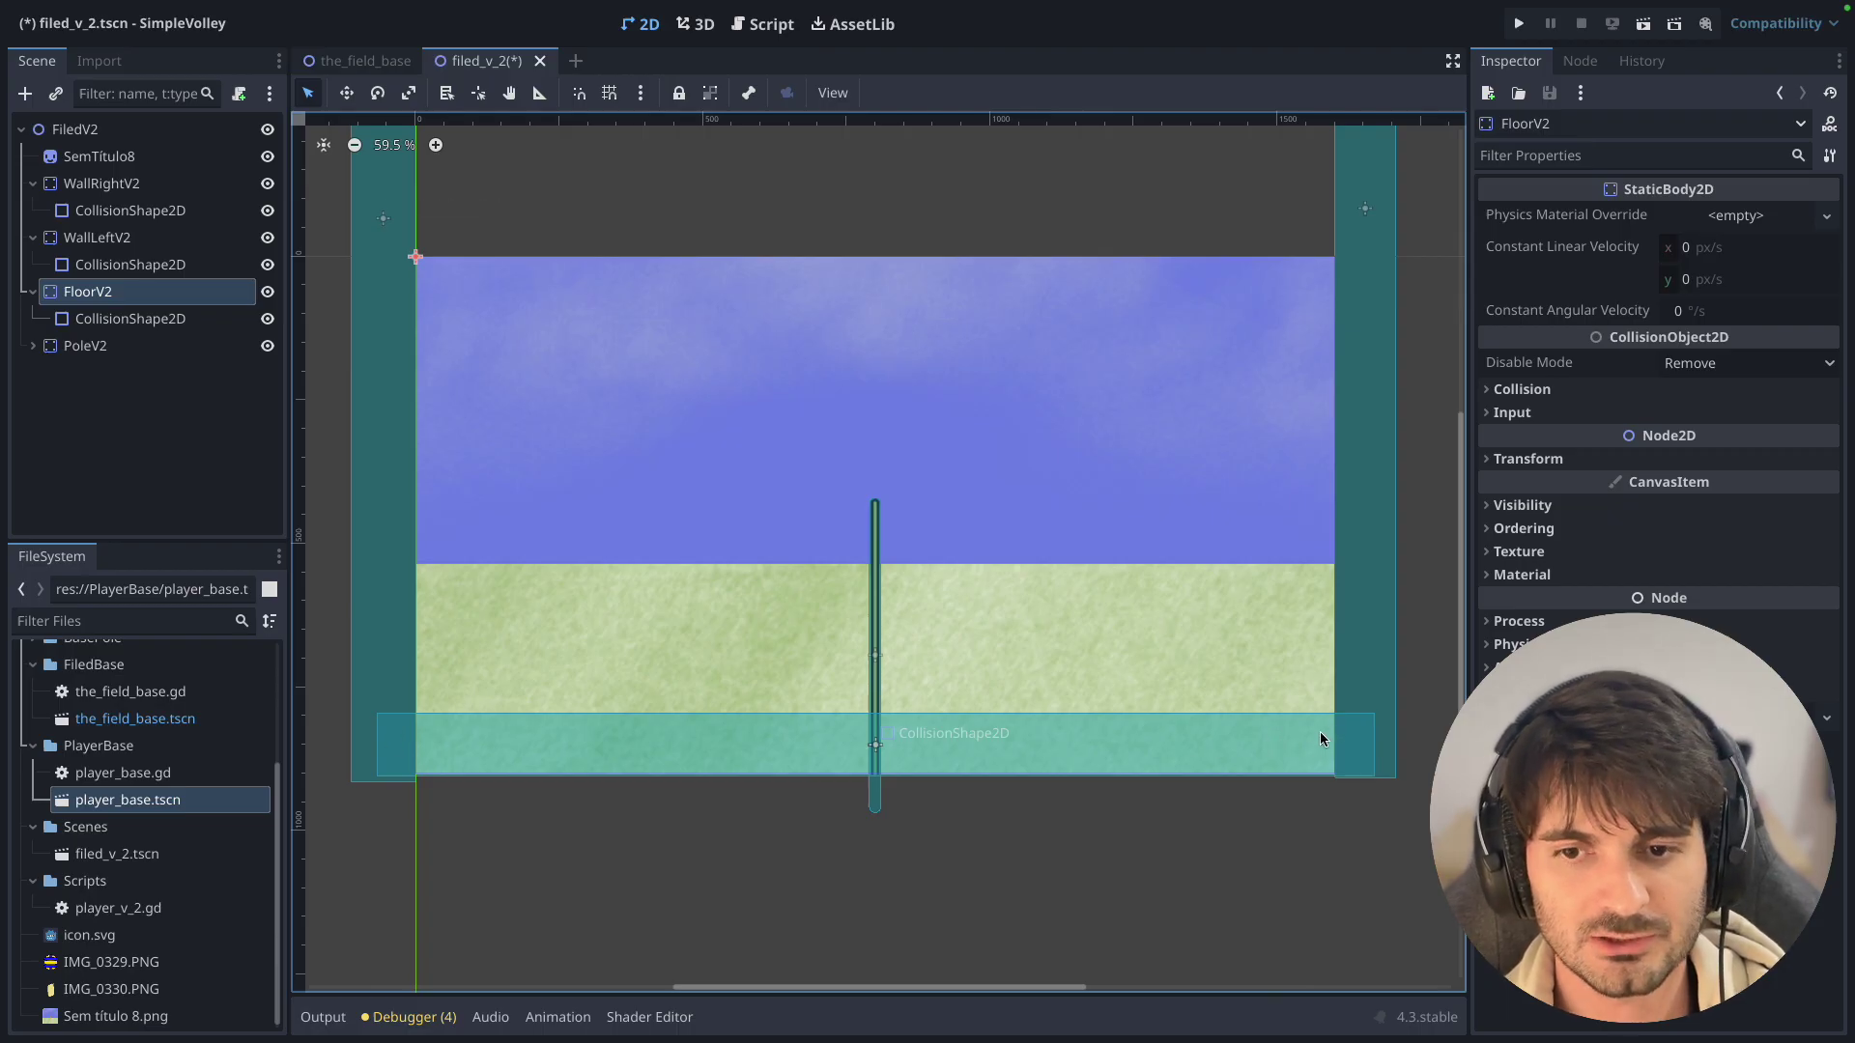
Expand the pole body and inspect its capsule collision shape's radius and height.
{"action": "left_click", "coordinate": [69, 346]}
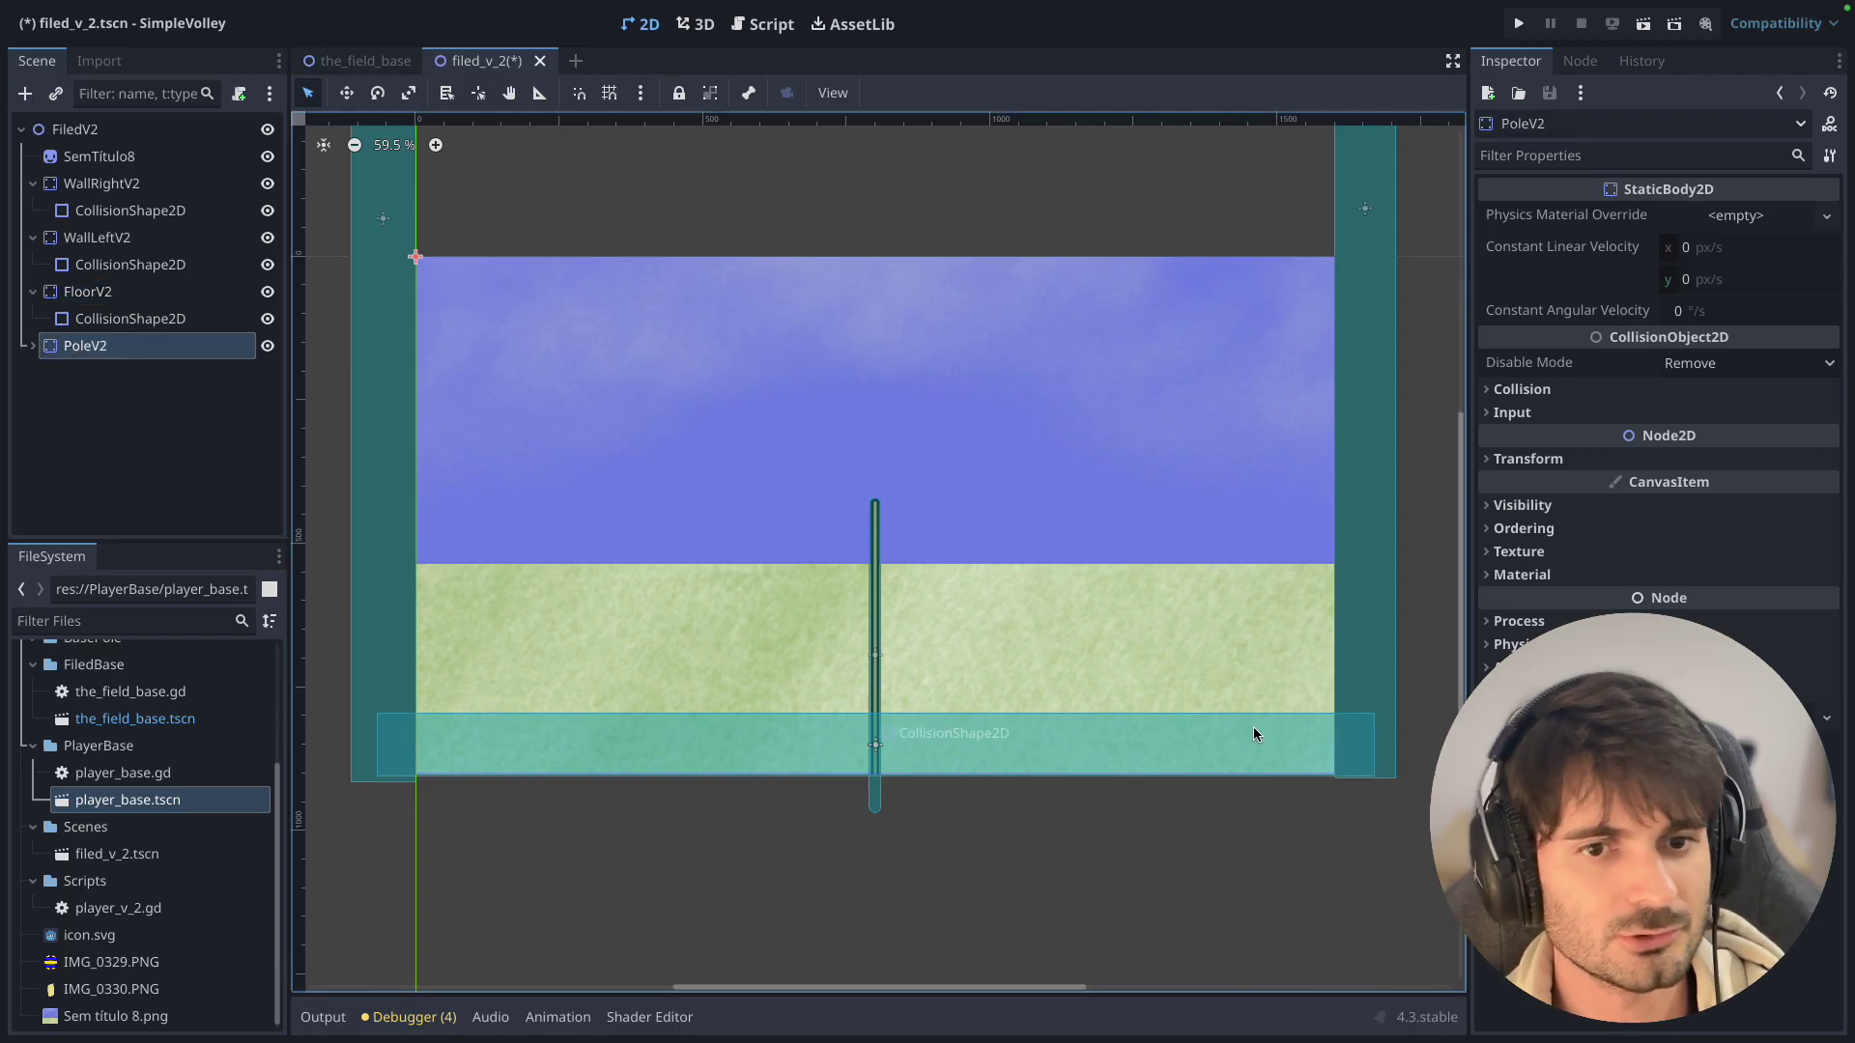
{"action": "left_click", "coordinate": [32, 348]}
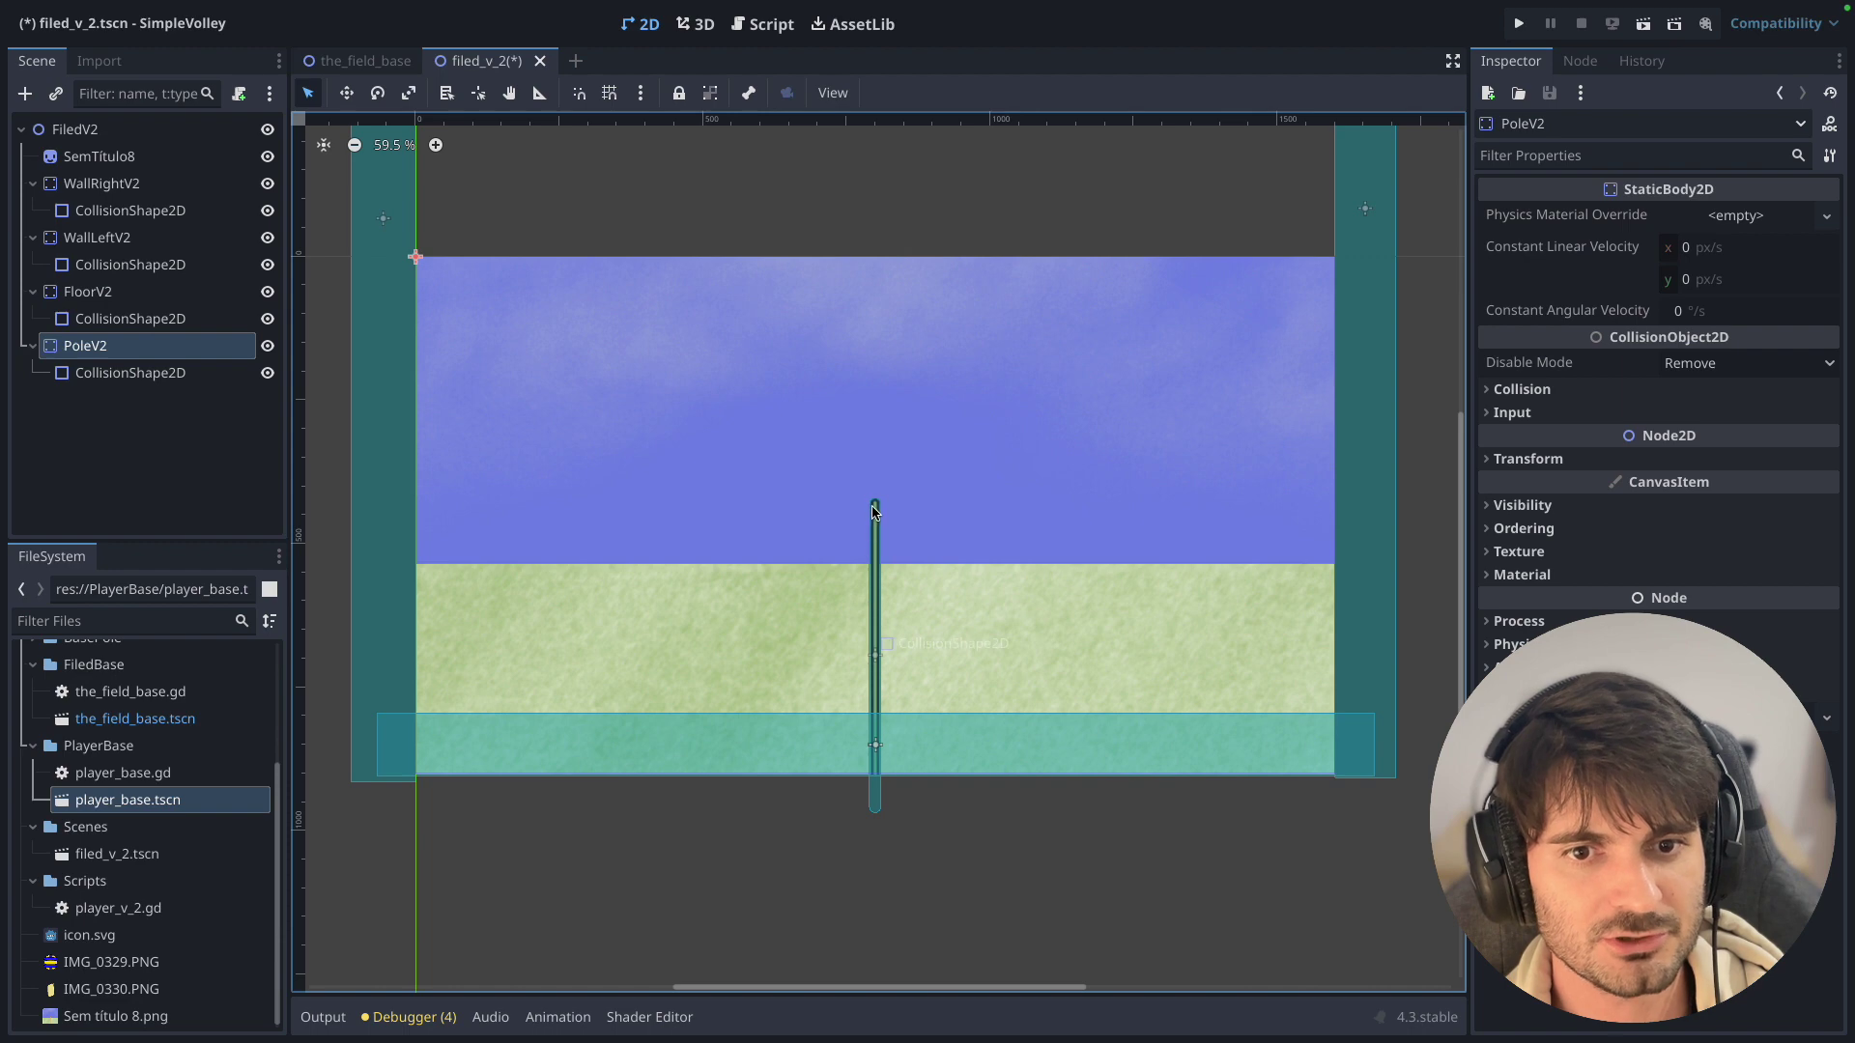
{"action": "left_click", "coordinate": [106, 373]}
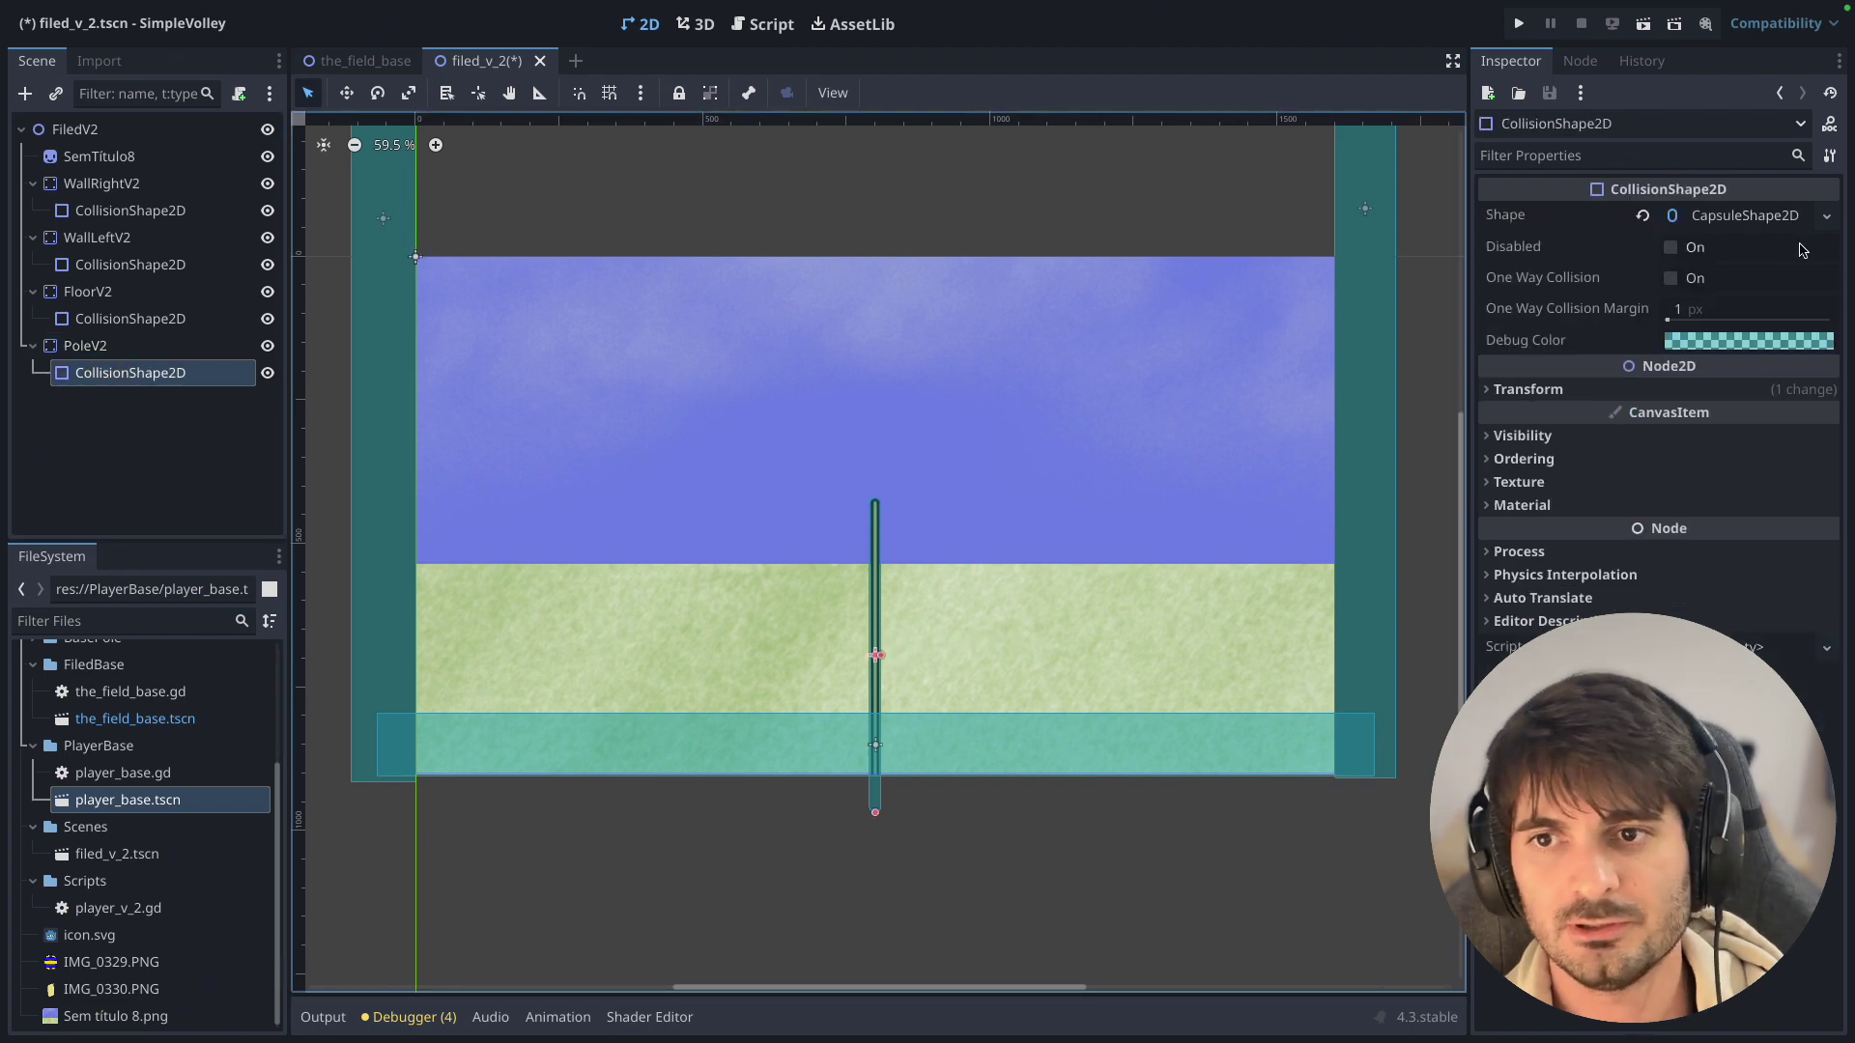
{"action": "left_click", "coordinate": [1770, 228]}
{"action": "scroll", "coordinate": [838, 704], "scroll_direction": "up", "scroll_amount": 3}
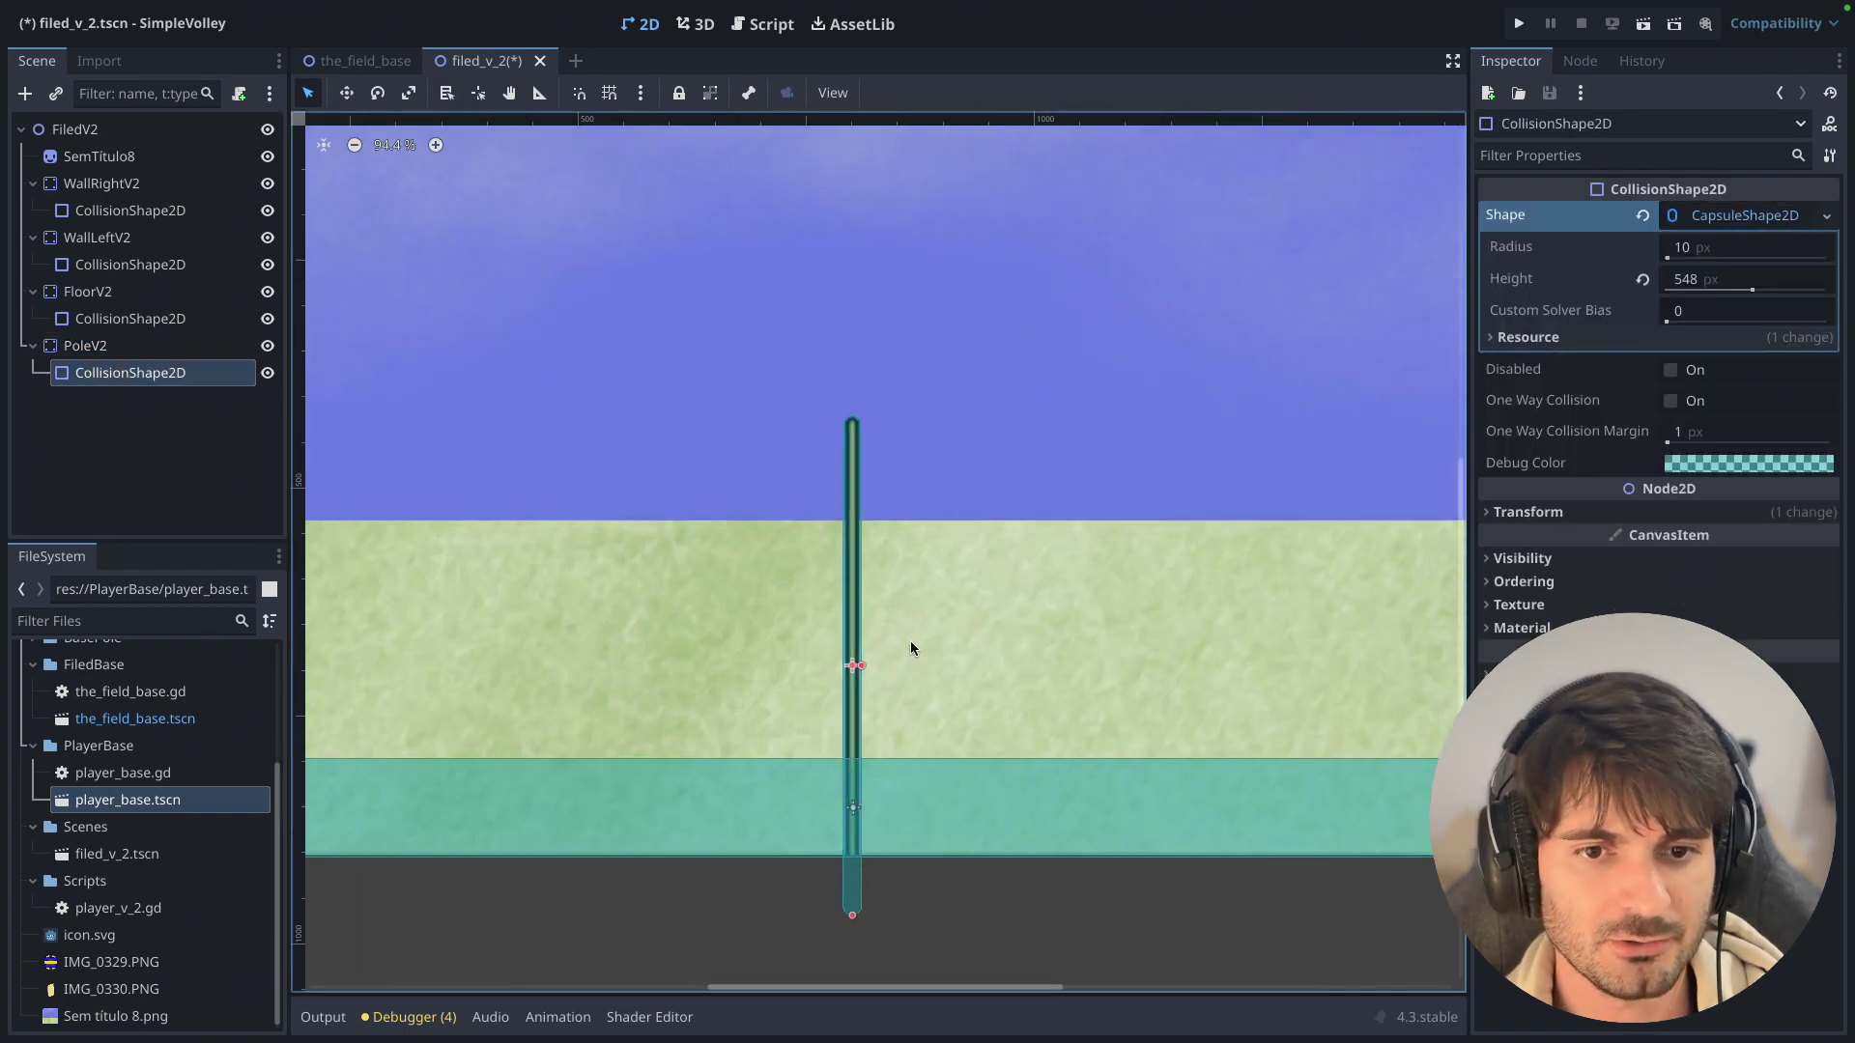
{"action": "scroll", "coordinate": [854, 638], "scroll_direction": "up", "scroll_amount": 3}
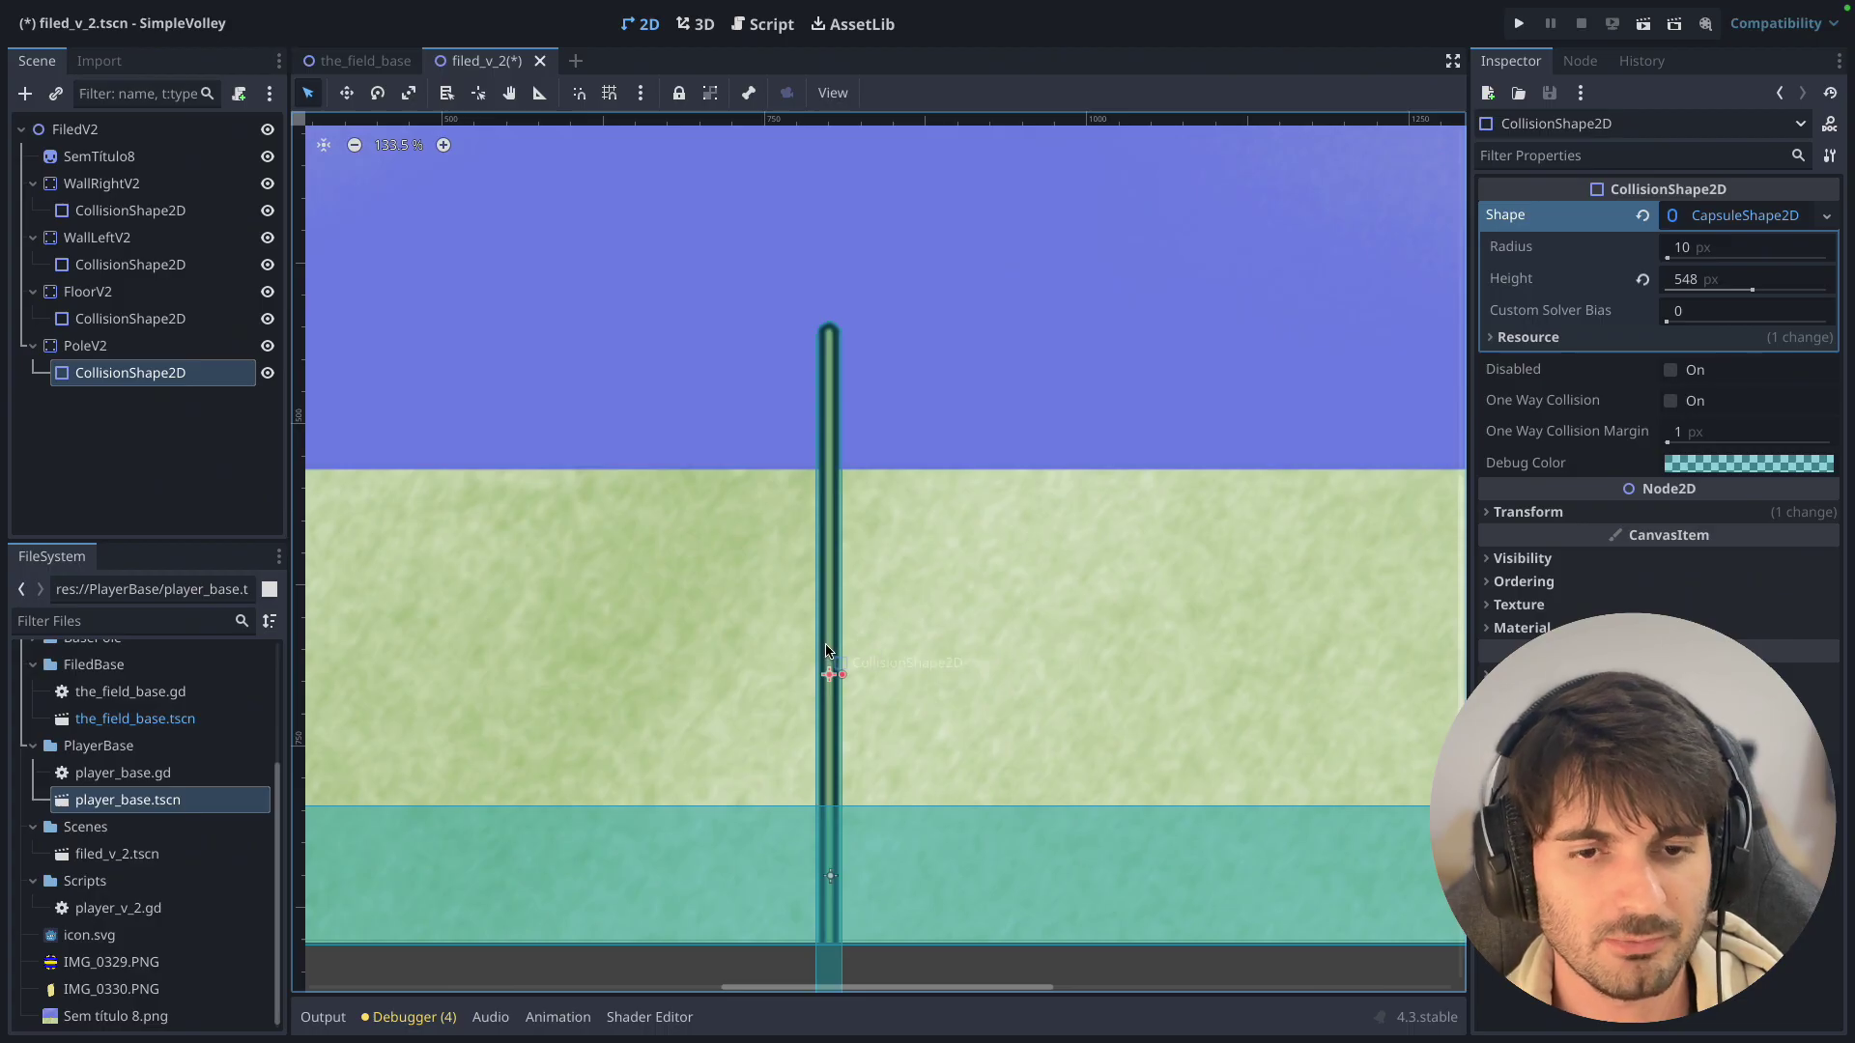
Save the filed_v_2 field scene and start a new empty scene tab.
{"action": "scroll", "coordinate": [825, 650], "scroll_direction": "down", "scroll_amount": 4}
{"action": "scroll", "coordinate": [802, 640], "scroll_direction": "down", "scroll_amount": 4}
{"action": "scroll", "coordinate": [780, 641], "scroll_direction": "down", "scroll_amount": 2}
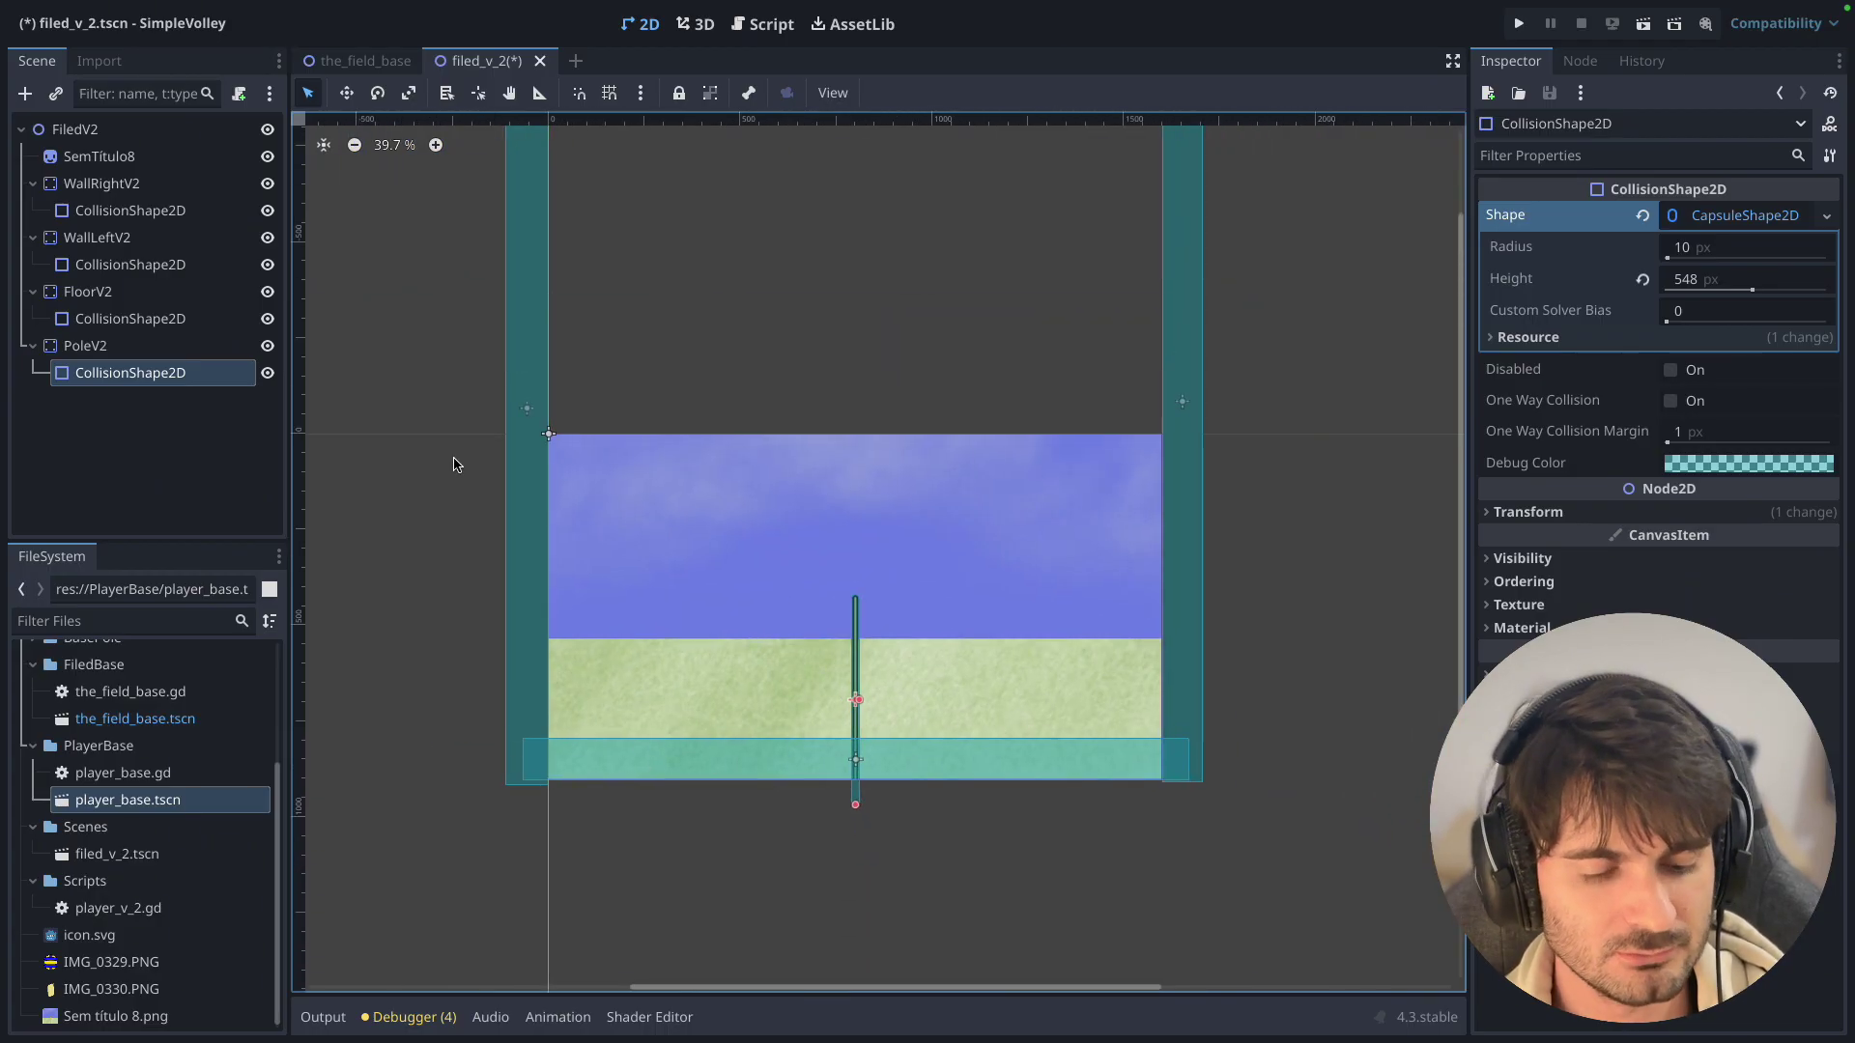
{"action": "key", "text": "ctrl+s"}
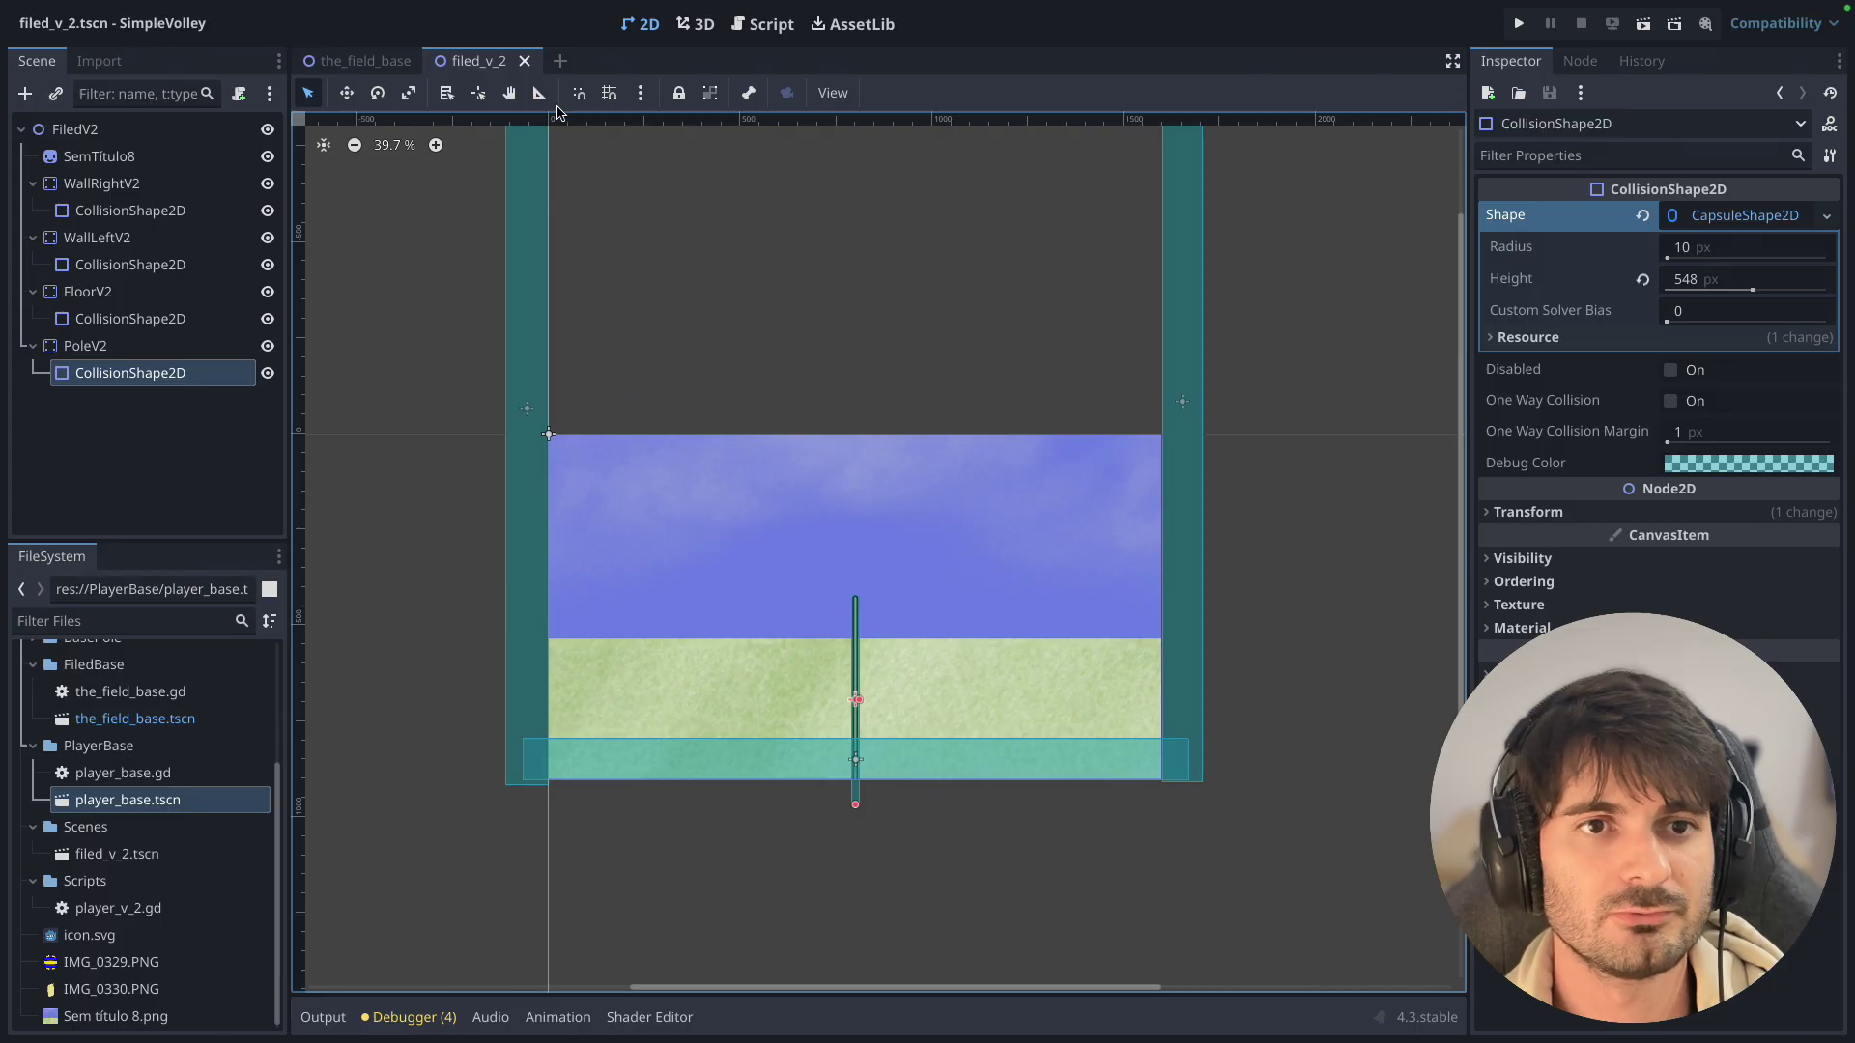
{"action": "left_click", "coordinate": [560, 62]}
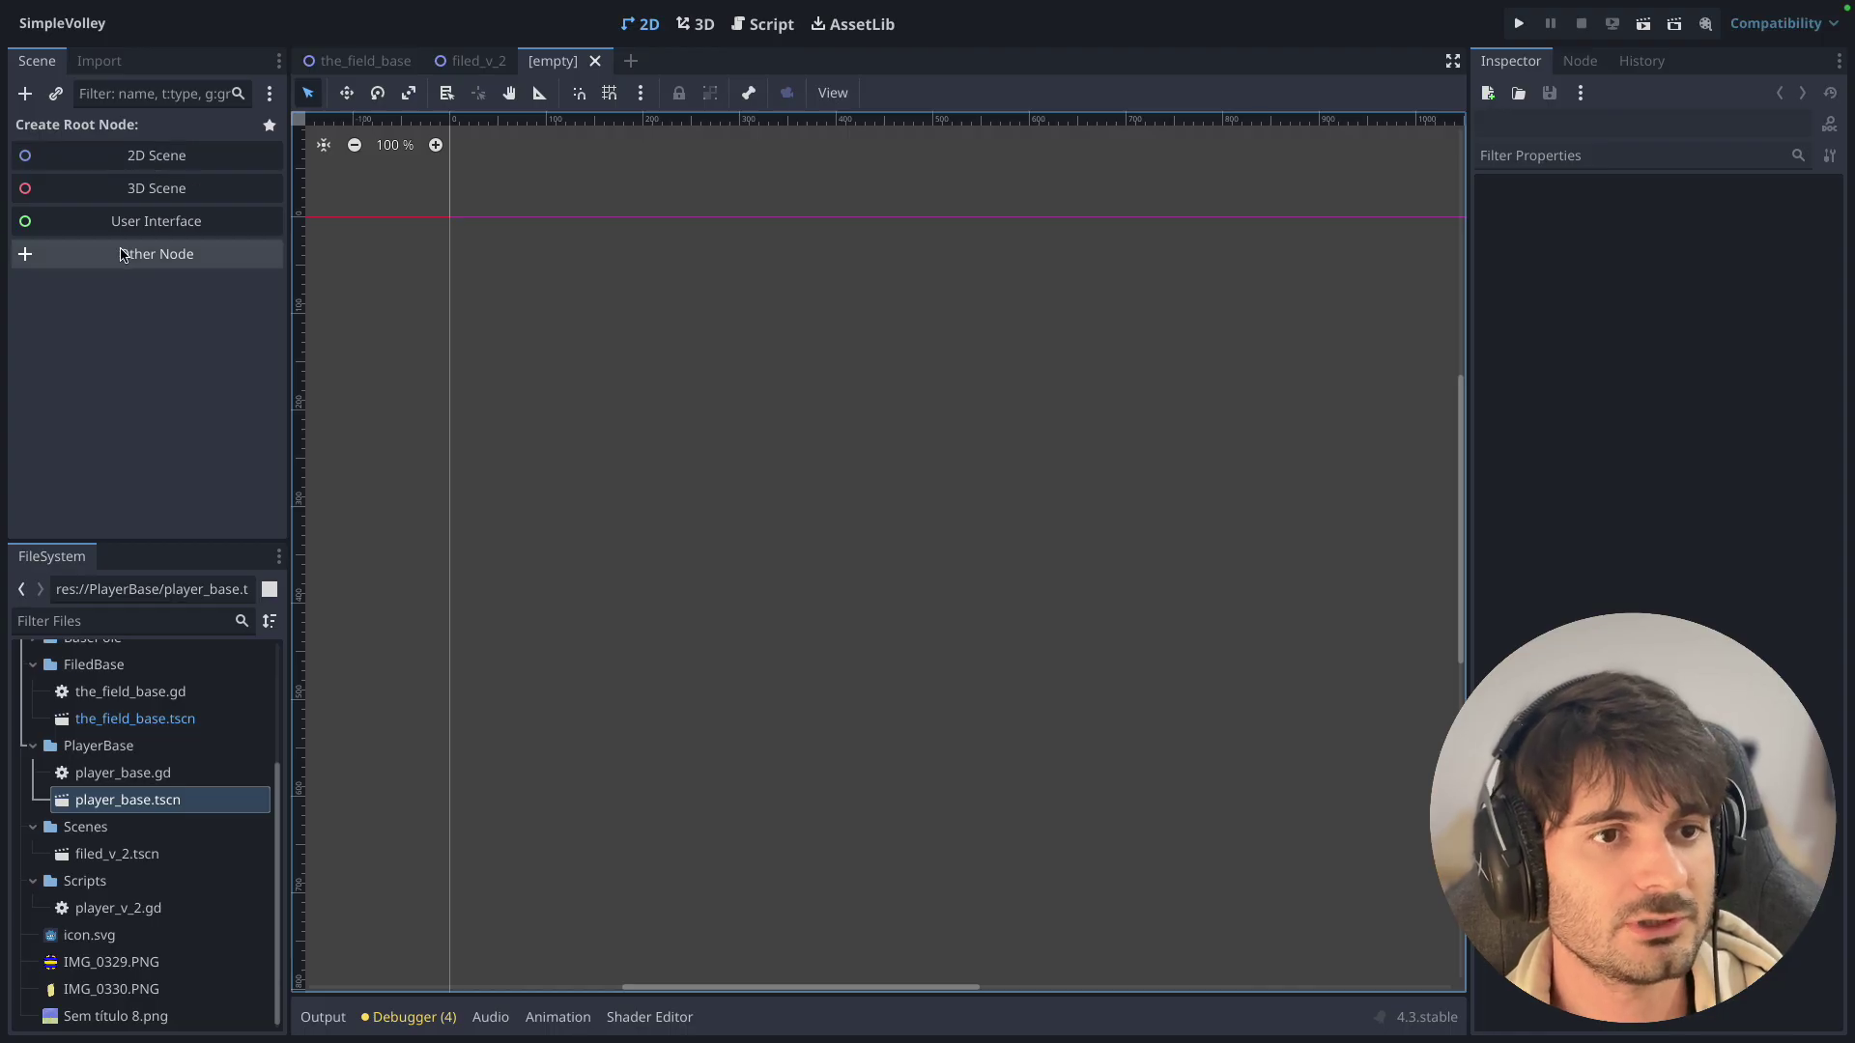
Create a RigidBody2D root node by searching 'rigi' under Other Node.
{"action": "left_click", "coordinate": [124, 254]}
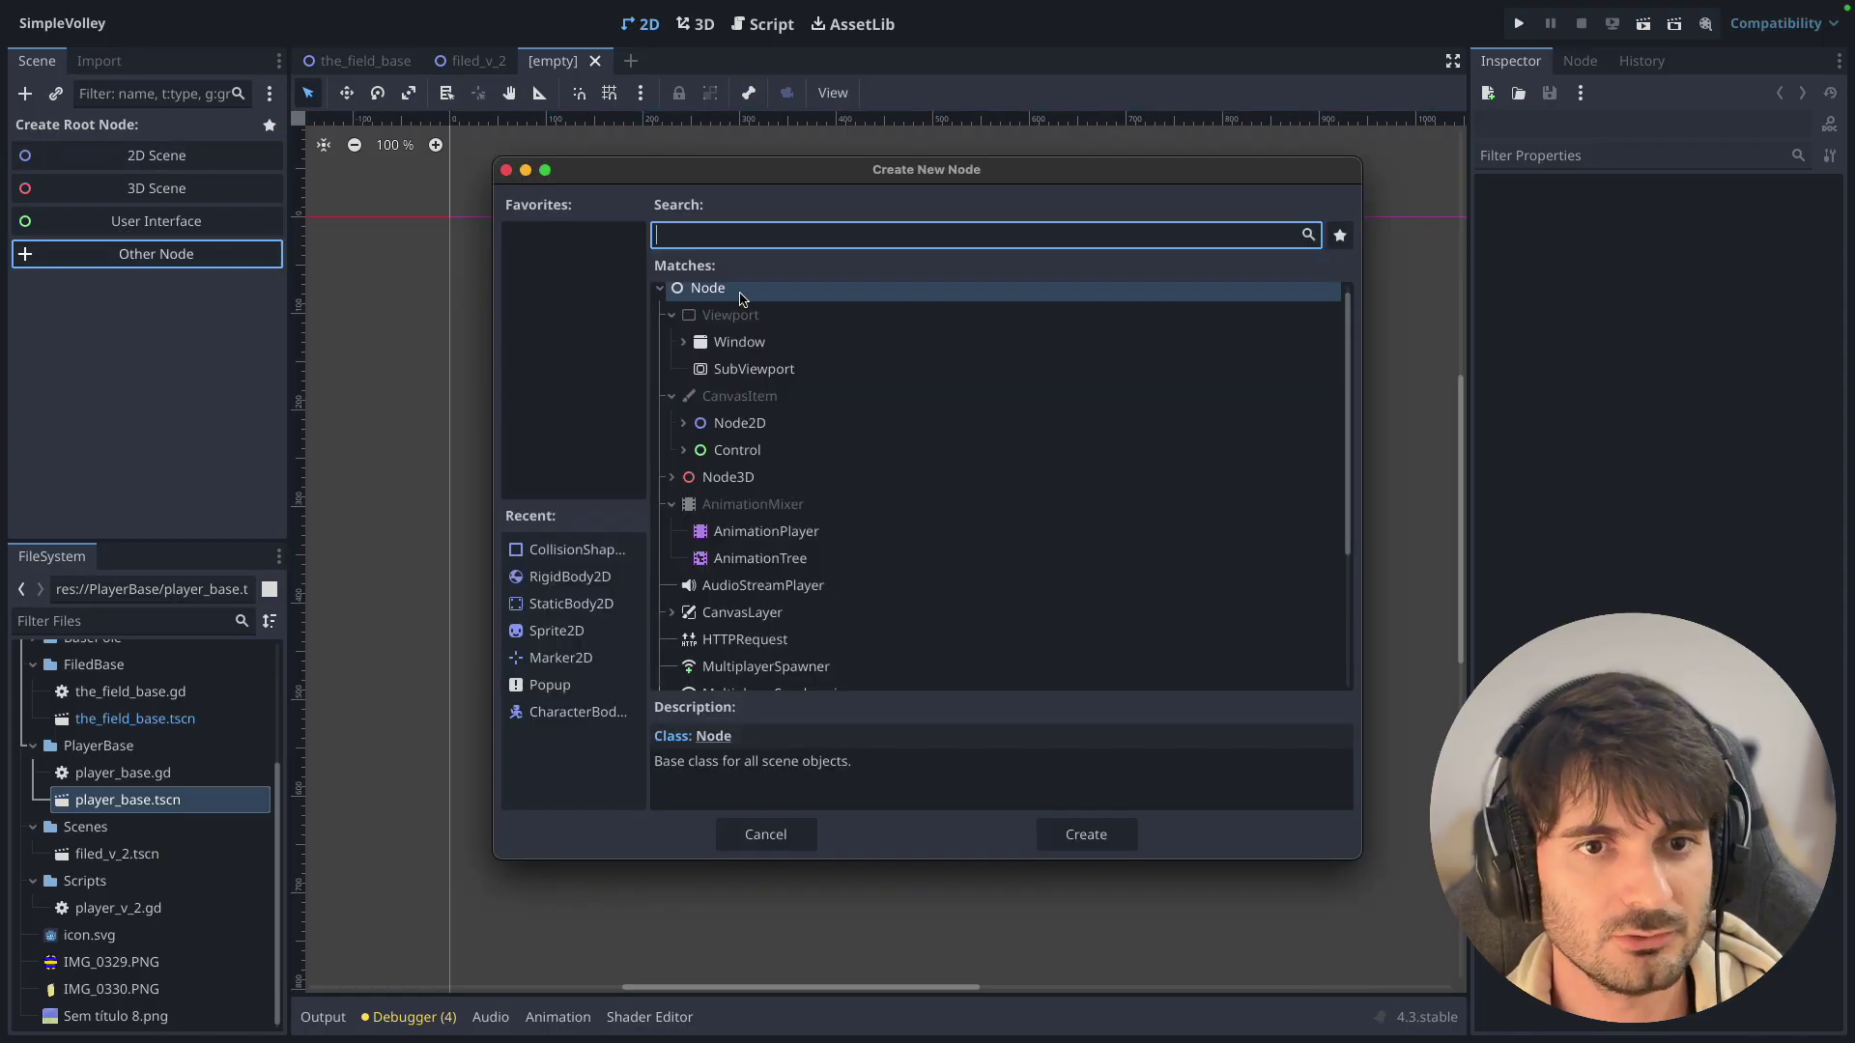
{"action": "type", "text": "rigi"}
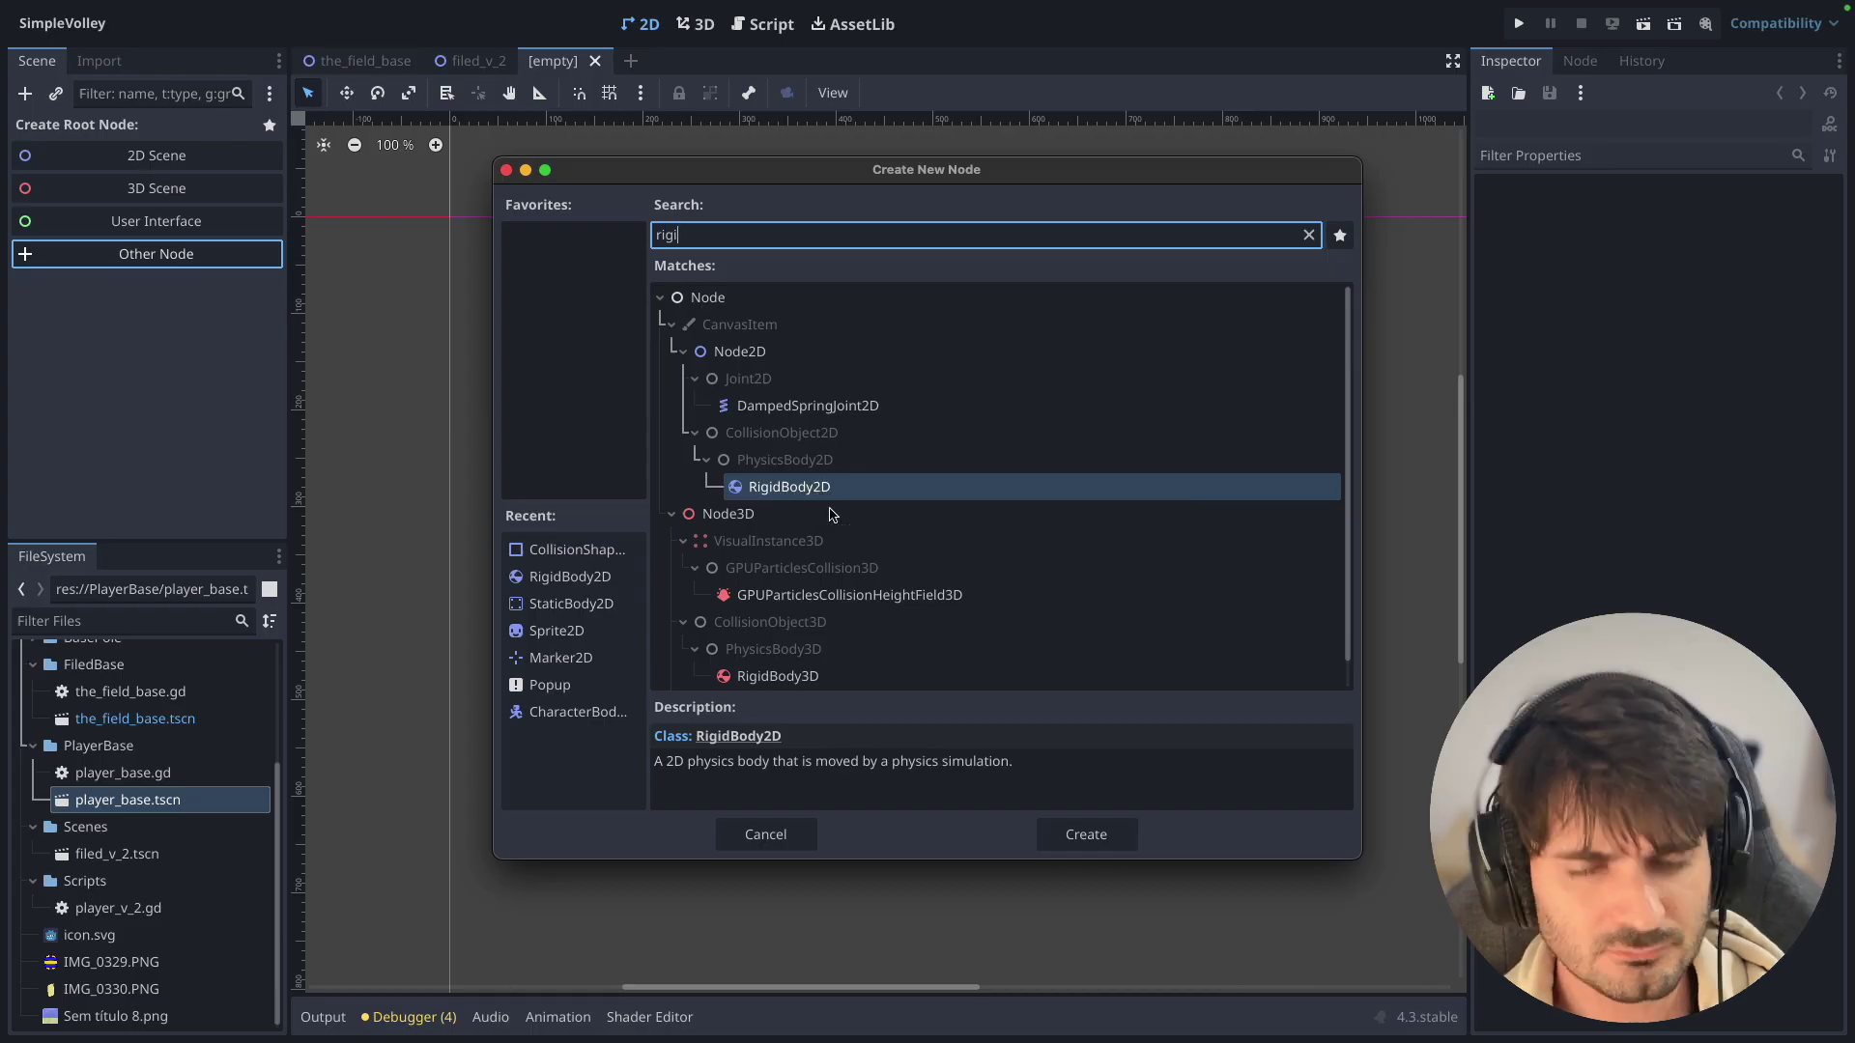
{"action": "left_click", "coordinate": [1053, 838]}
Rename the root node to PlayerV2 and save the scene as player_v_2.tscn.
{"action": "double_click", "coordinate": [128, 134]}
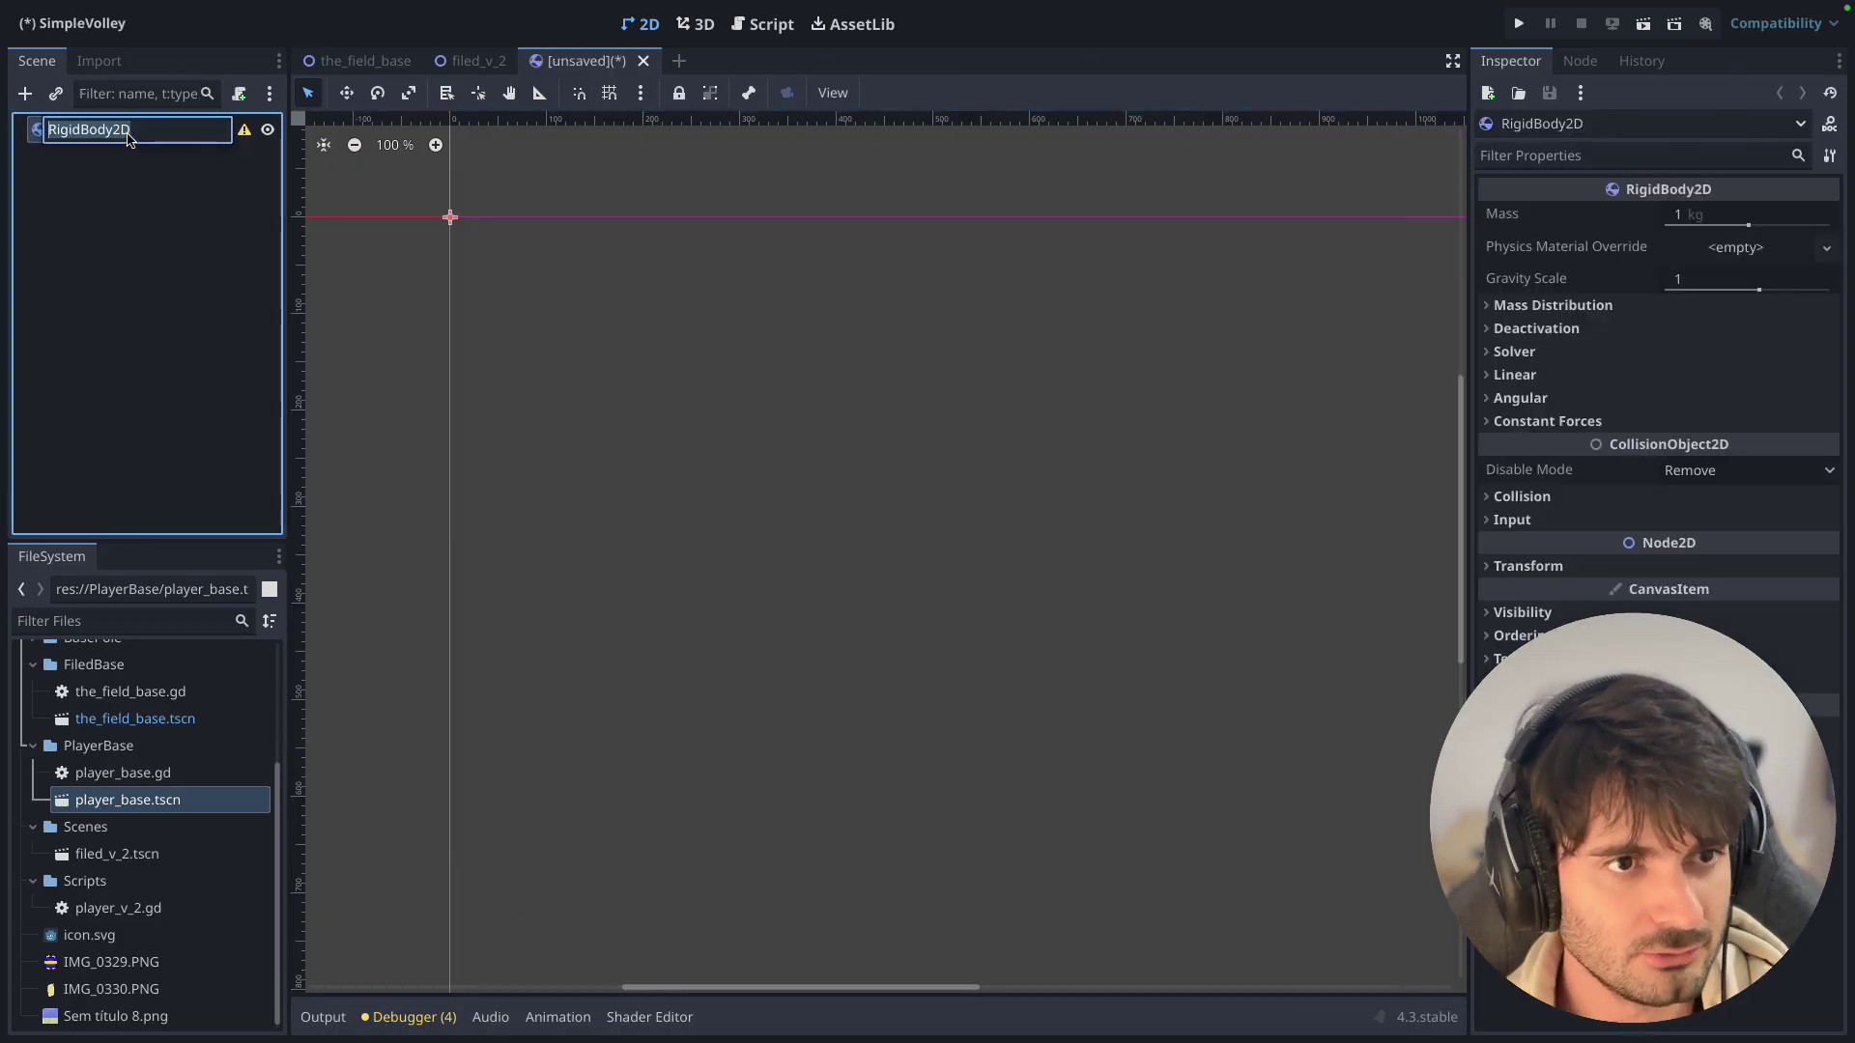
{"action": "type", "text": "PlayerV2"}
{"action": "key", "text": "Return"}
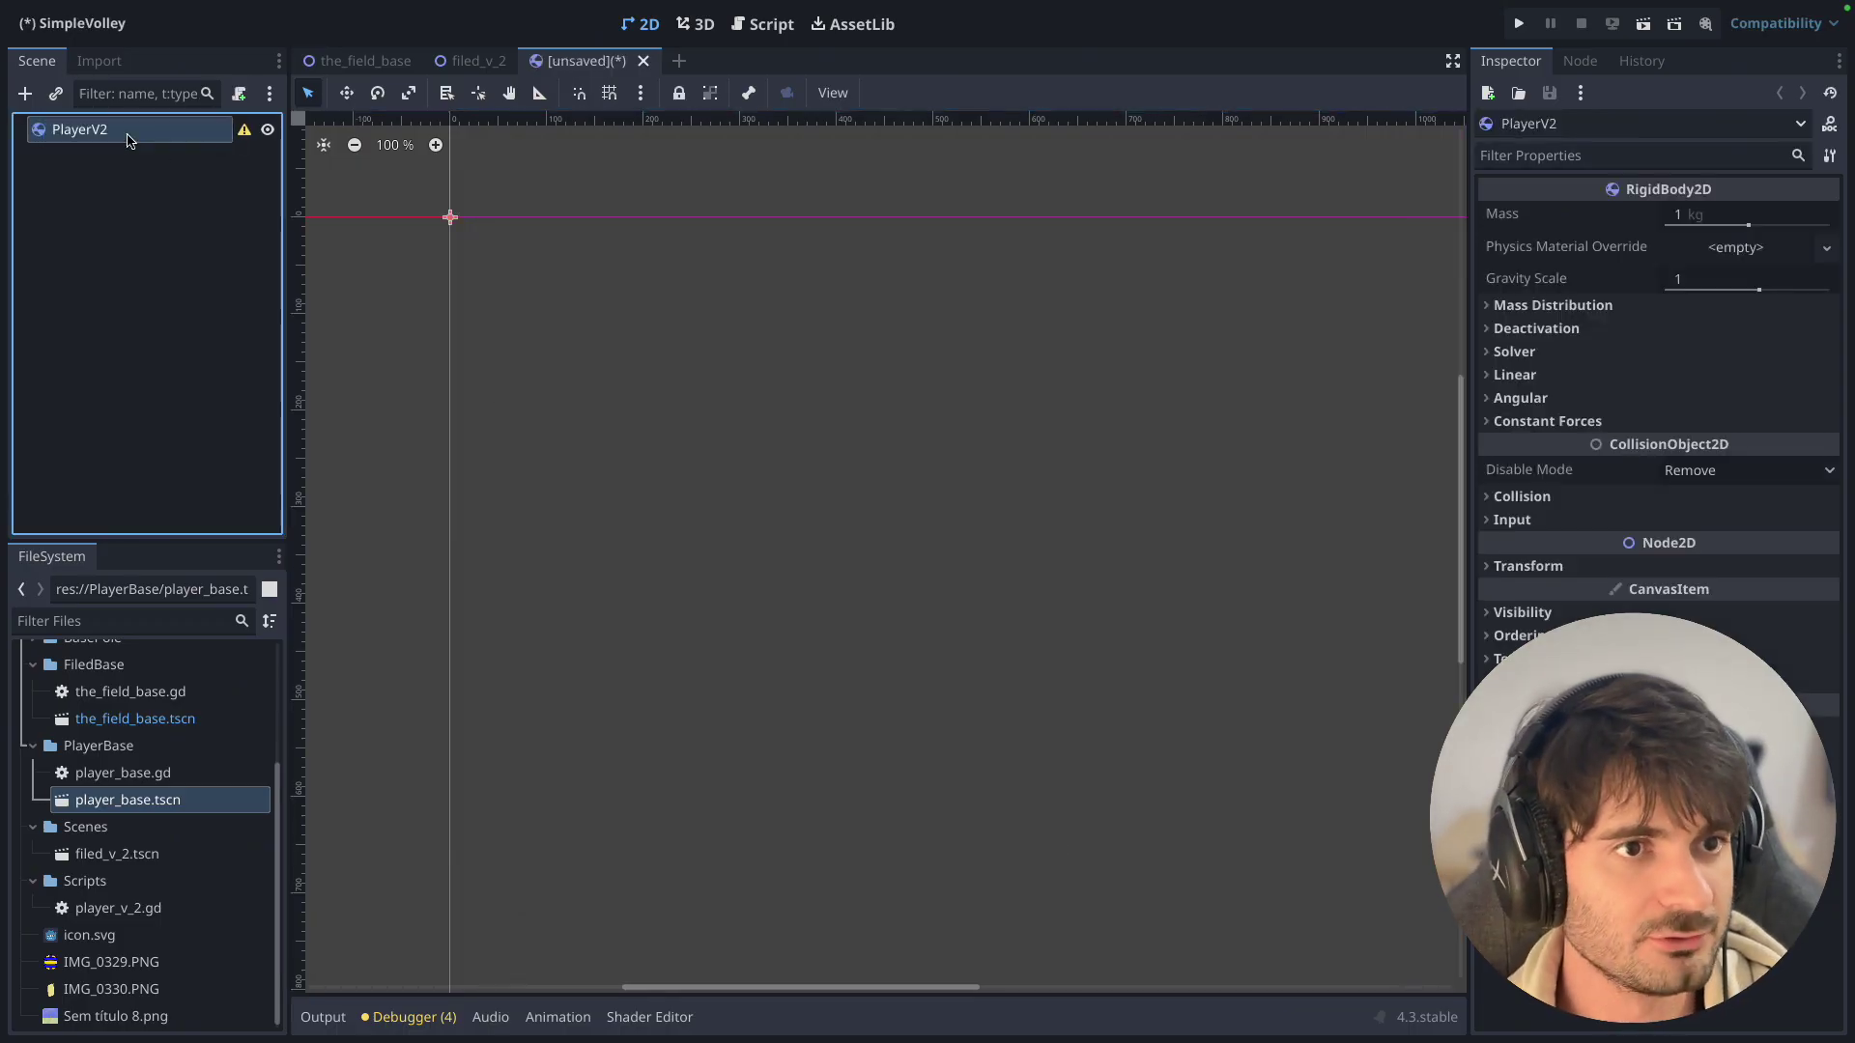
{"action": "key", "text": "ctrl+s"}
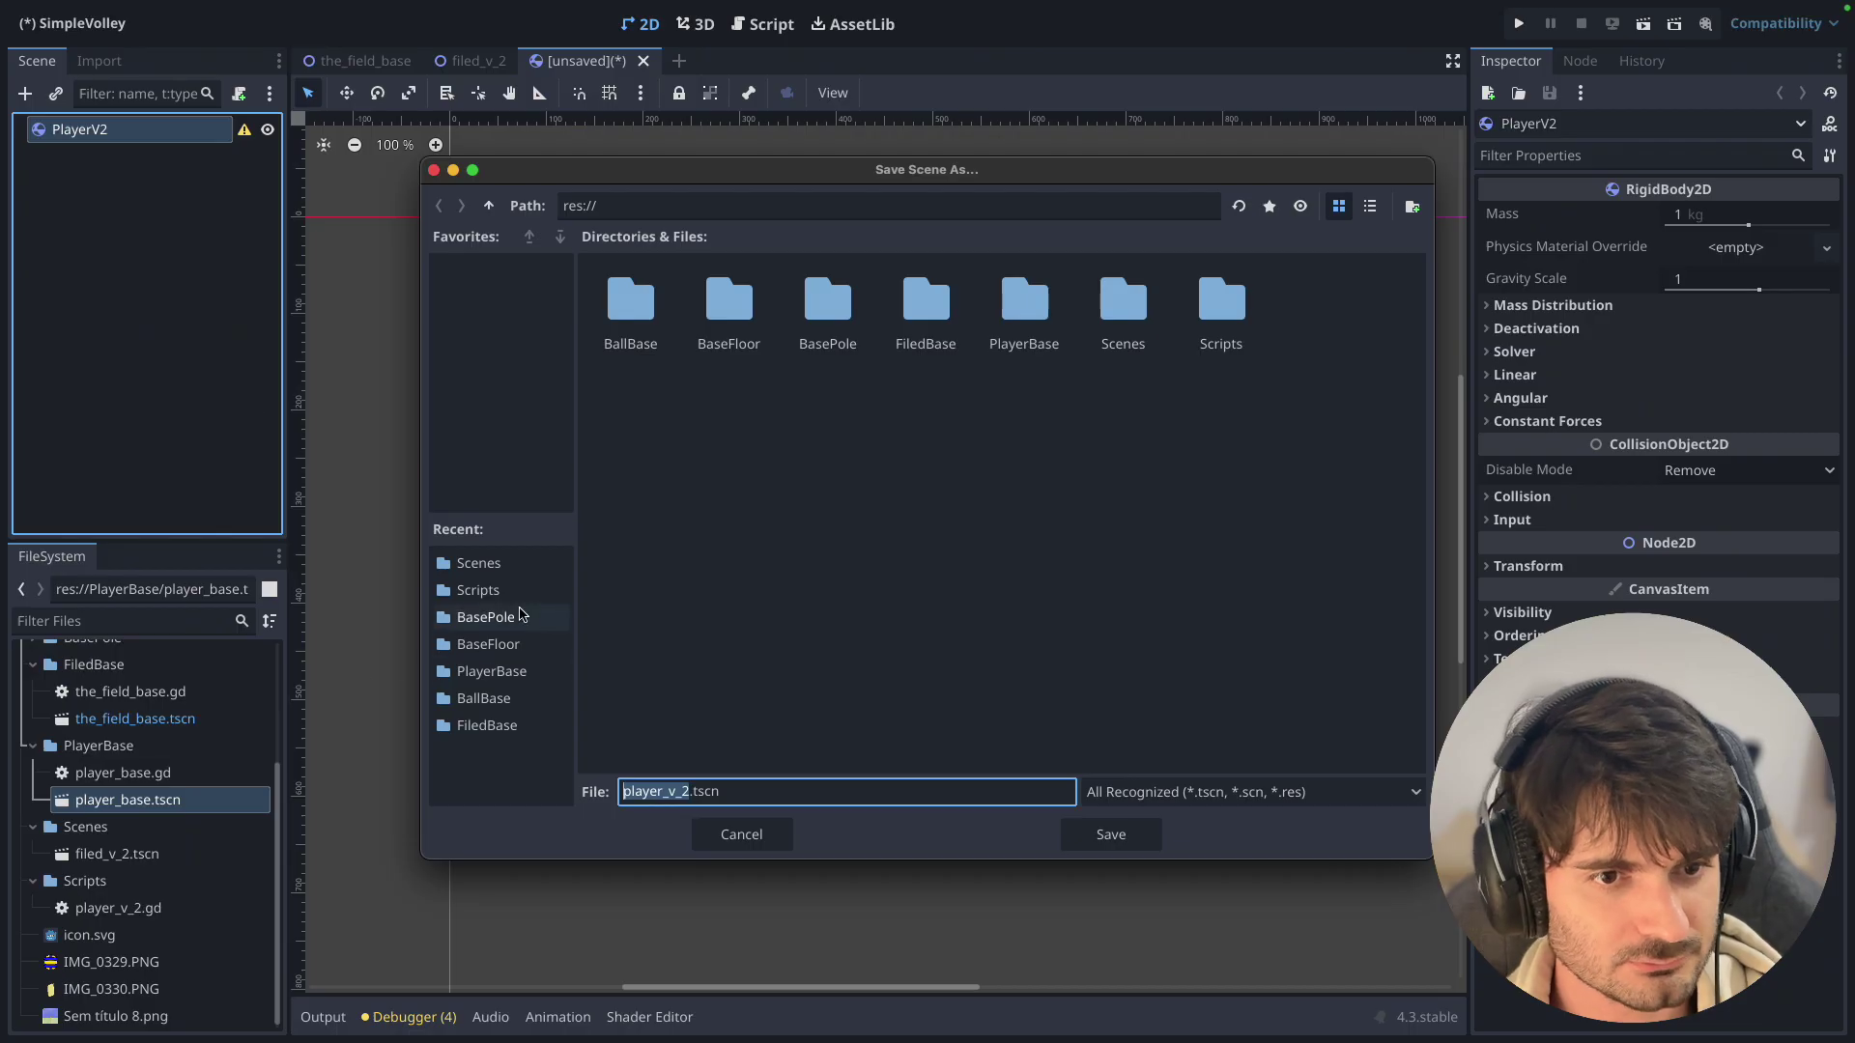
{"action": "key", "text": "Return"}
{"action": "middle_click_drag", "start_coordinate": [1050, 781], "coordinate": [1356, 977]}
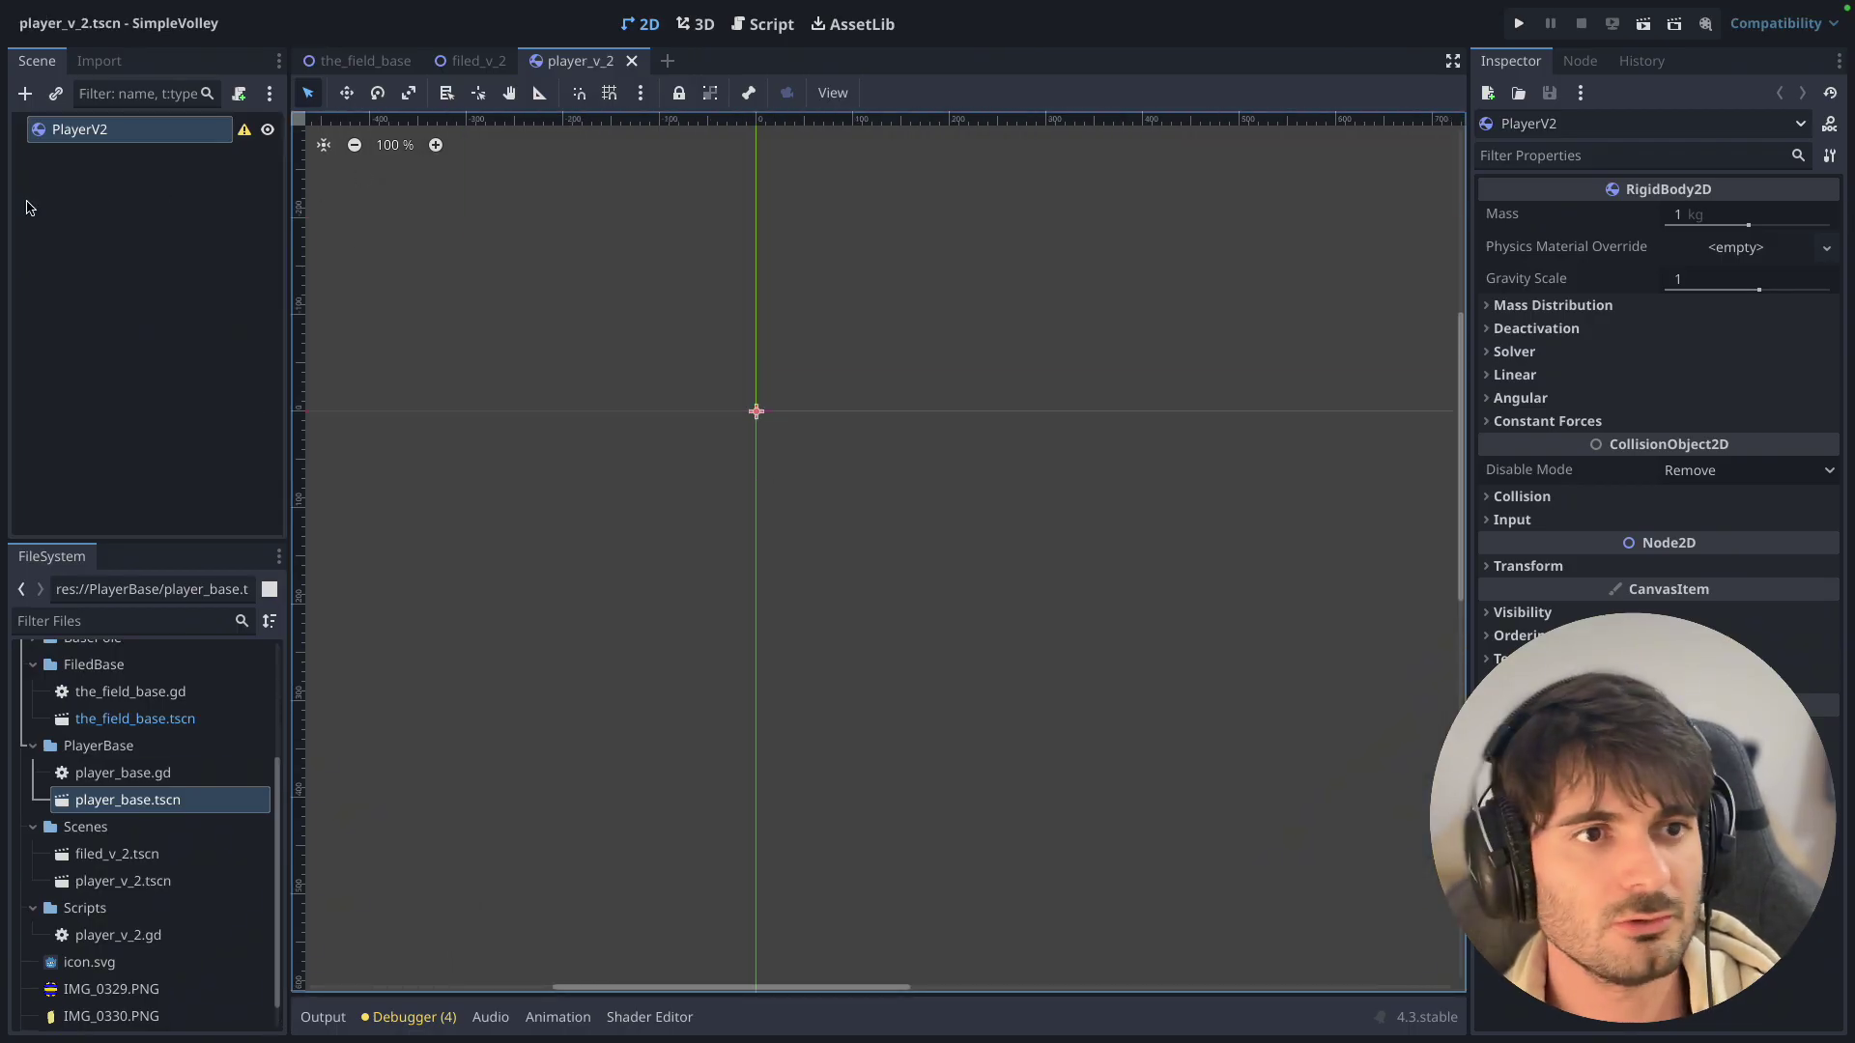
Add a CollisionShape2D child to PlayerV2 with a new CapsuleShape2D.
{"action": "left_click", "coordinate": [25, 94]}
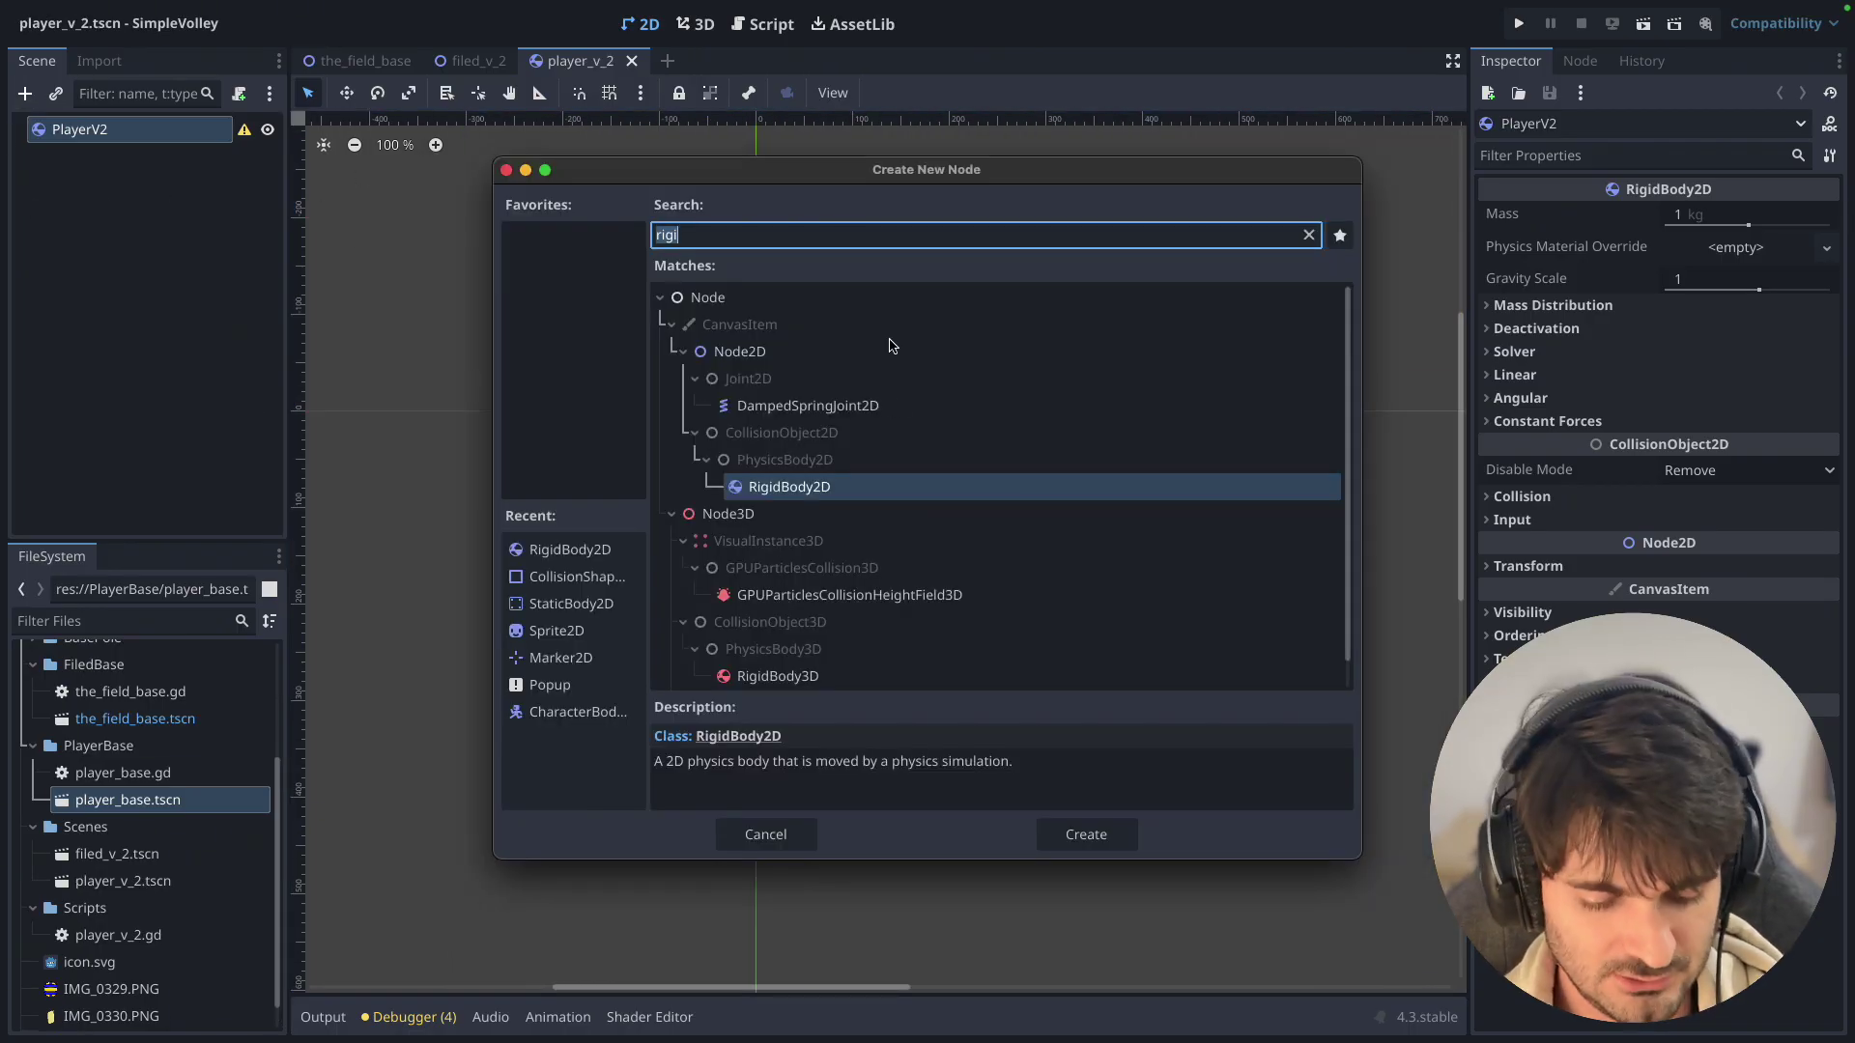
{"action": "type", "text": "coll"}
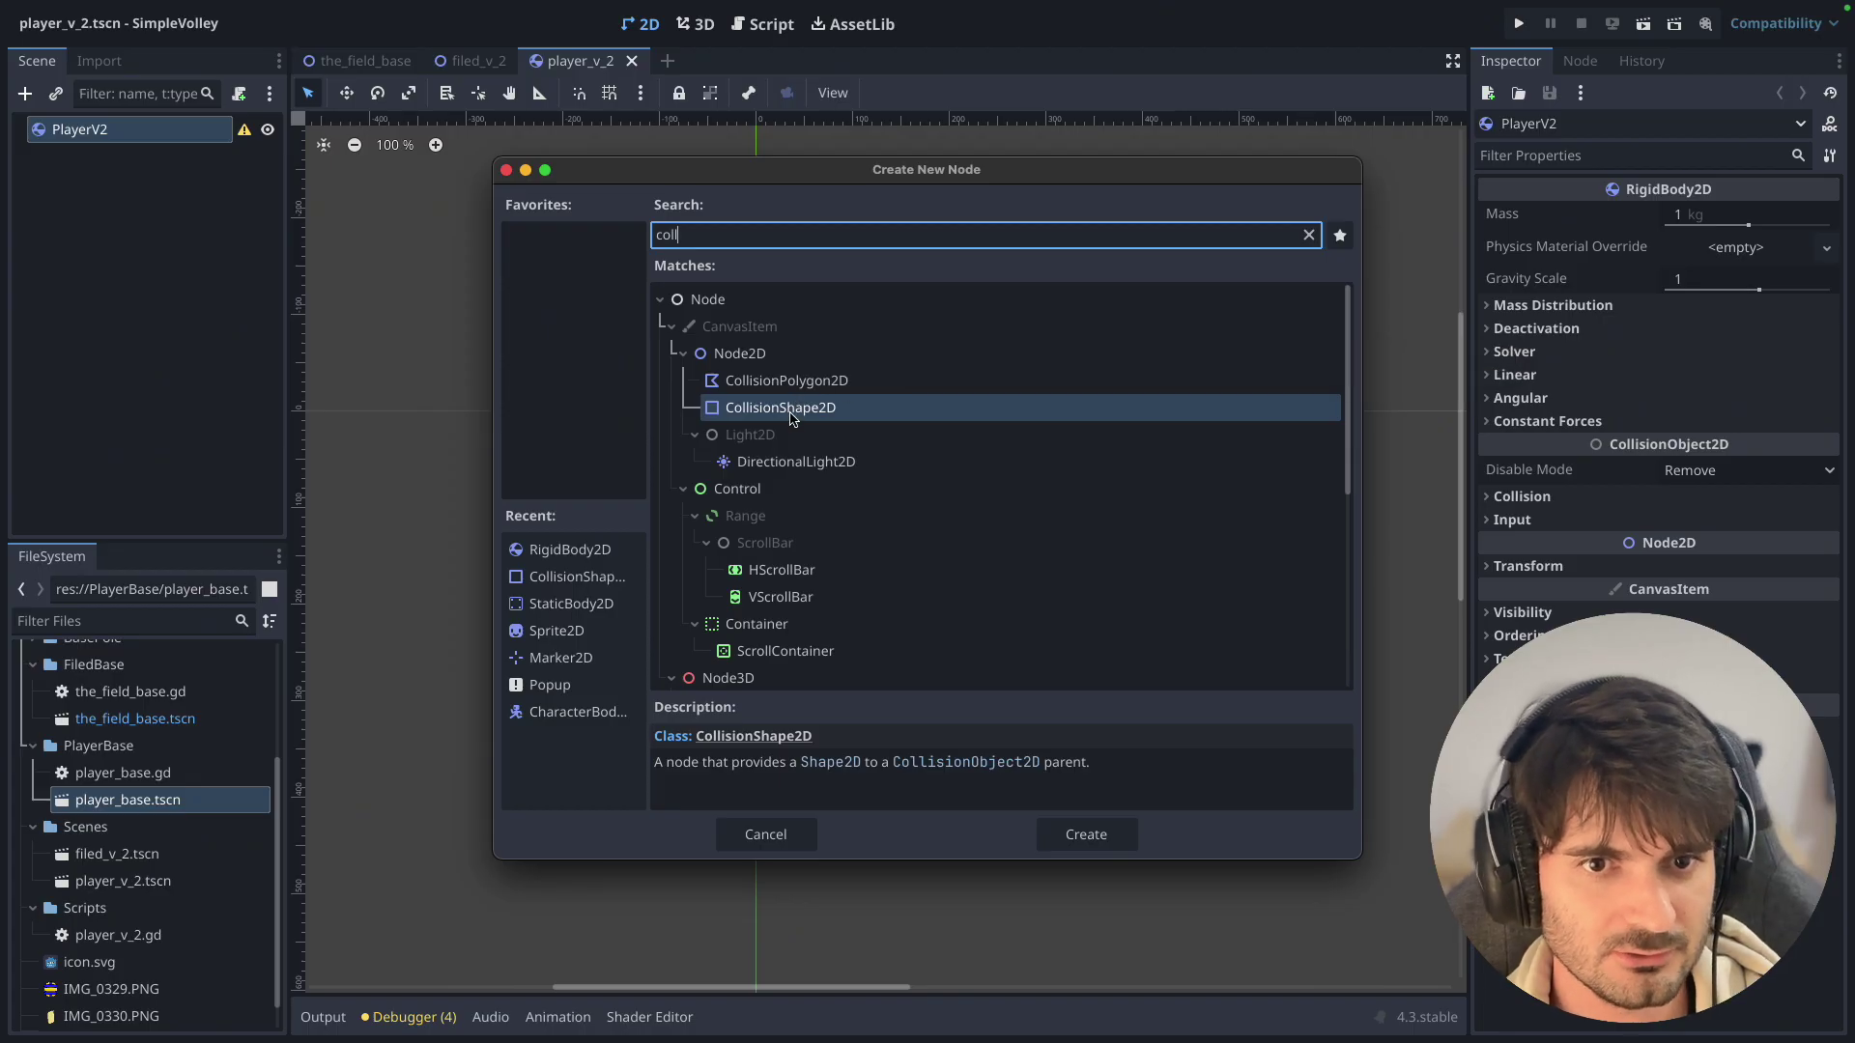
{"action": "double_click", "coordinate": [790, 418]}
{"action": "left_click", "coordinate": [1788, 218]}
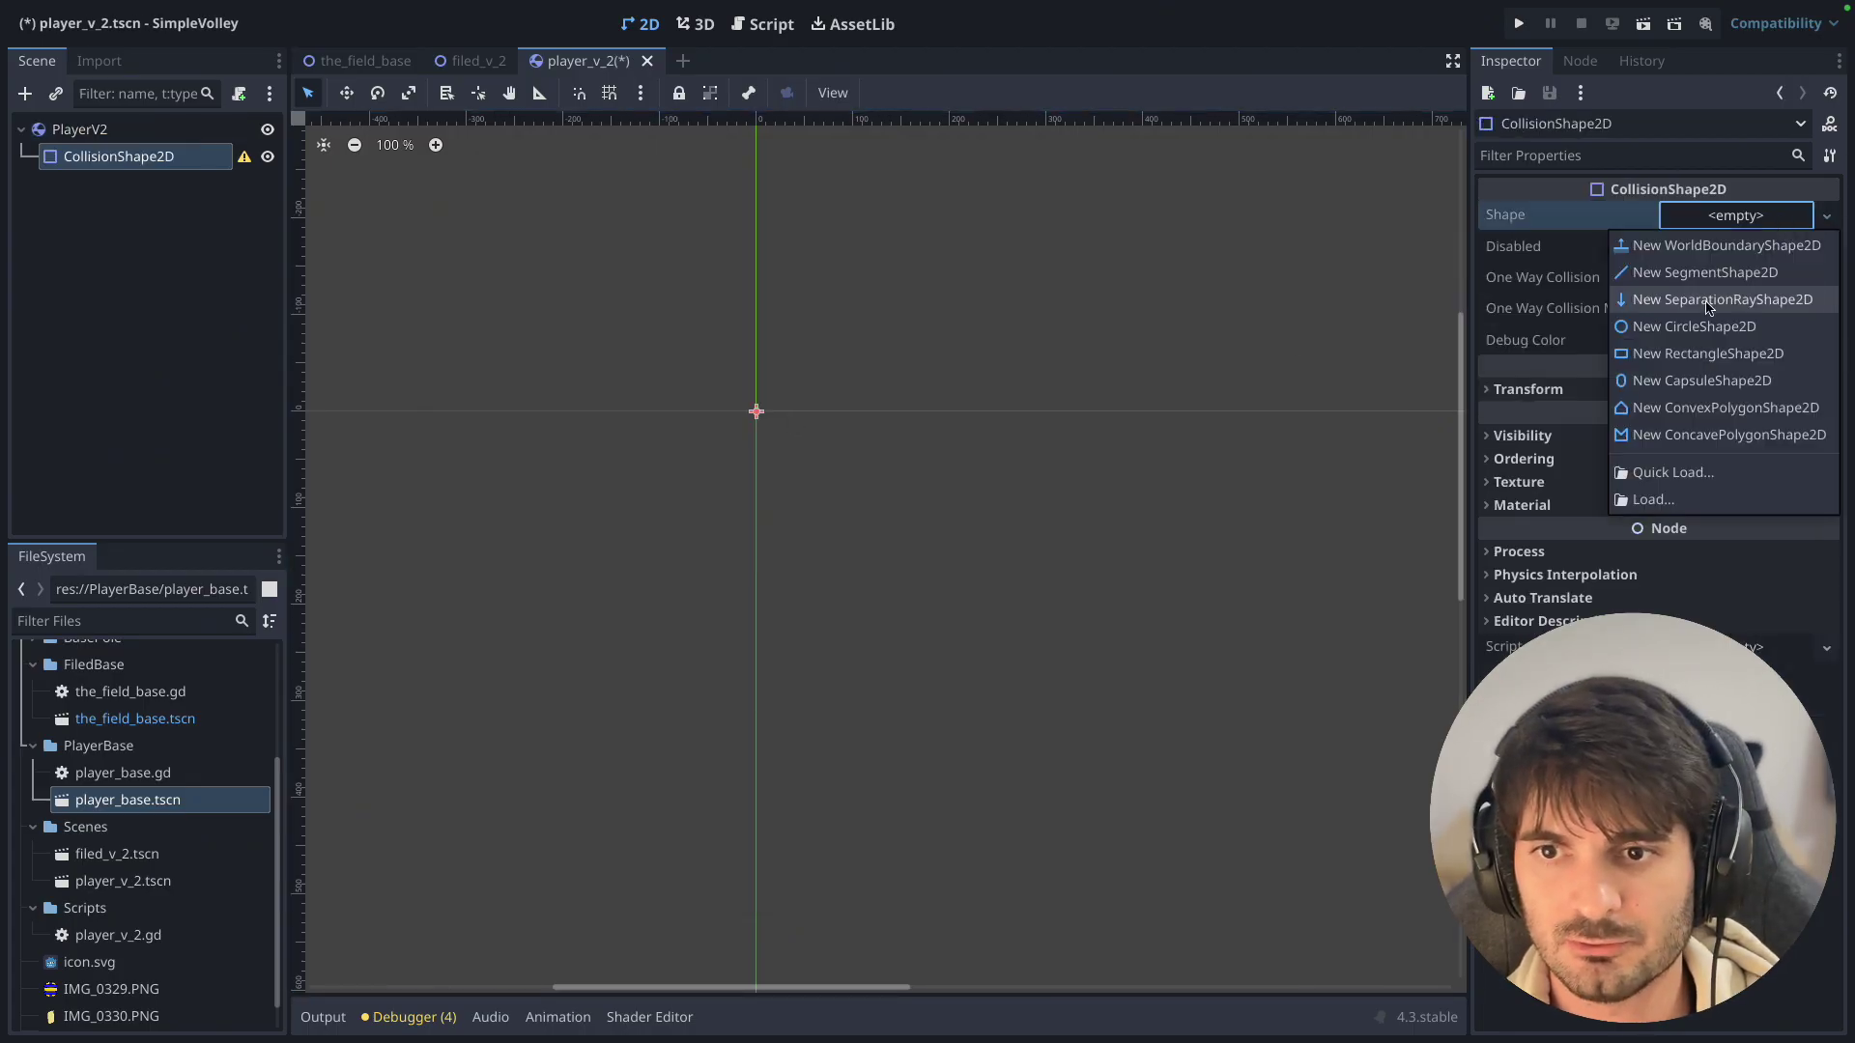
{"action": "left_click", "coordinate": [1685, 380]}
Set the capsule's radius to 54 and height to 140.
{"action": "left_click", "coordinate": [1739, 216]}
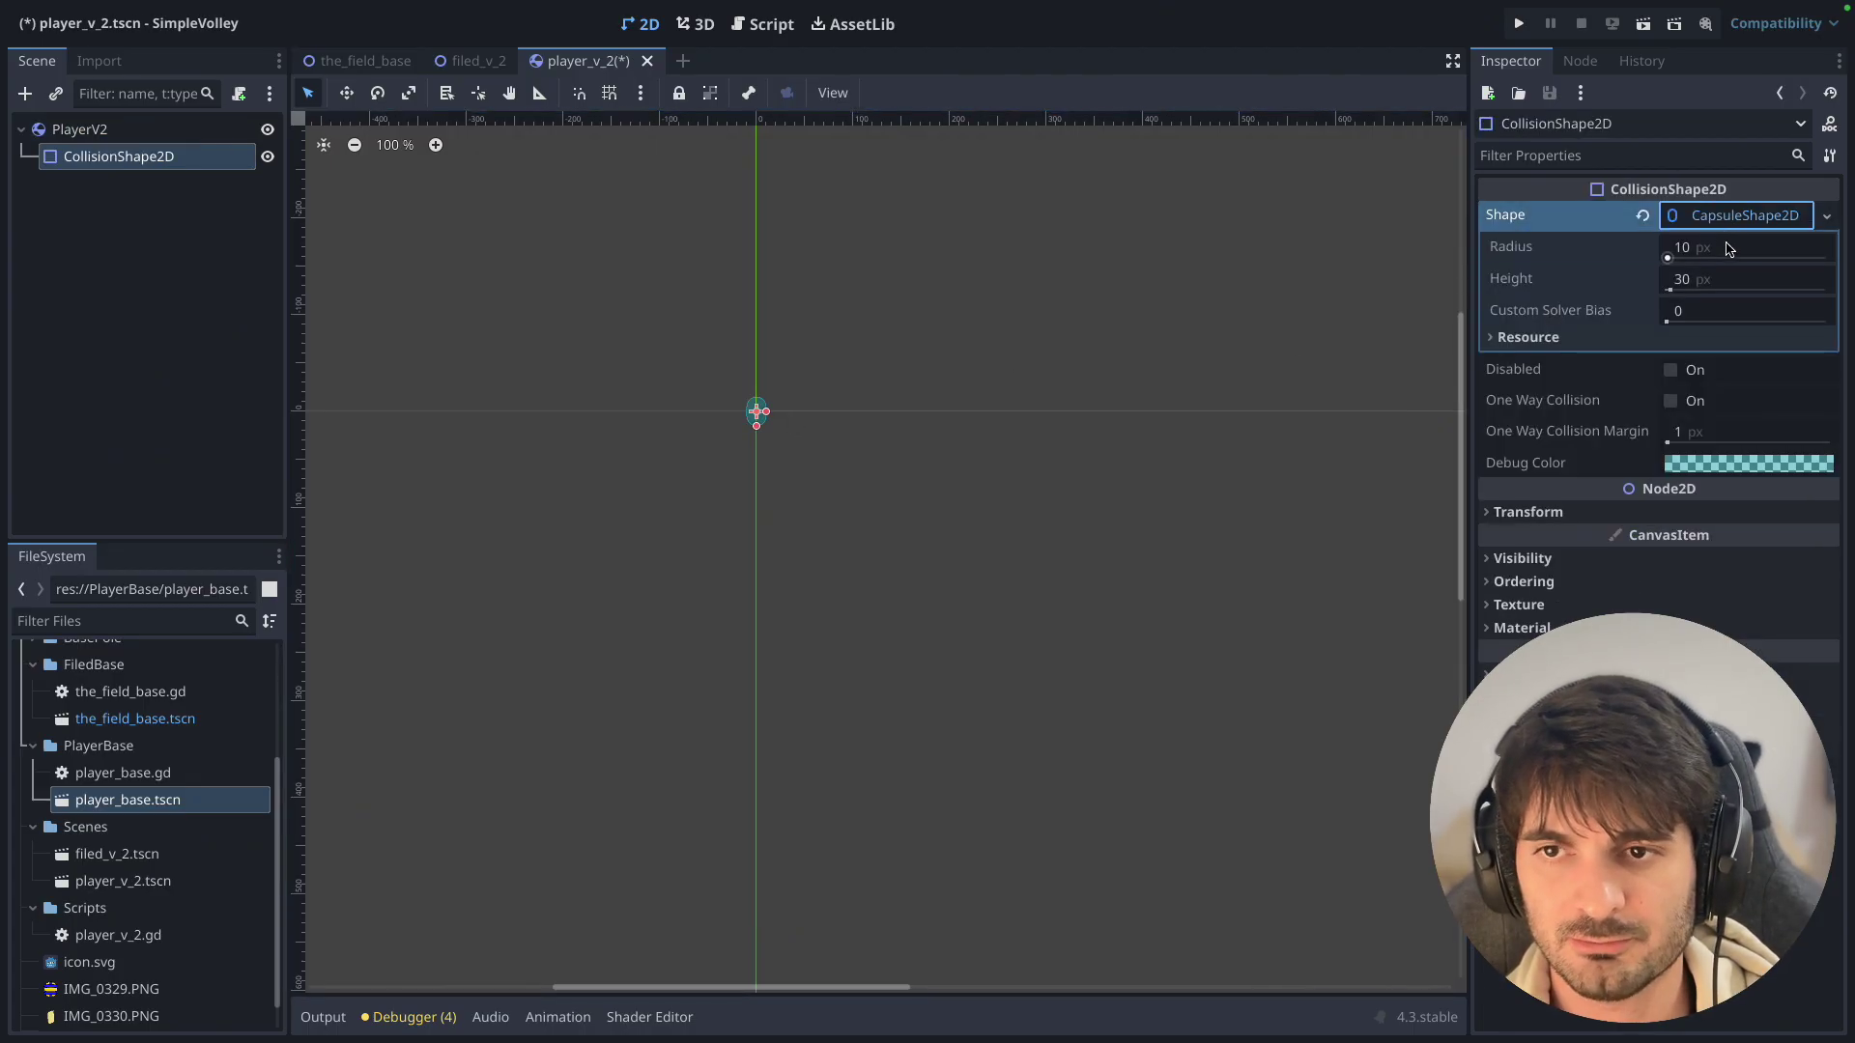
{"action": "left_click", "coordinate": [1727, 246]}
{"action": "type", "text": "54"}
{"action": "left_click", "coordinate": [1723, 279]}
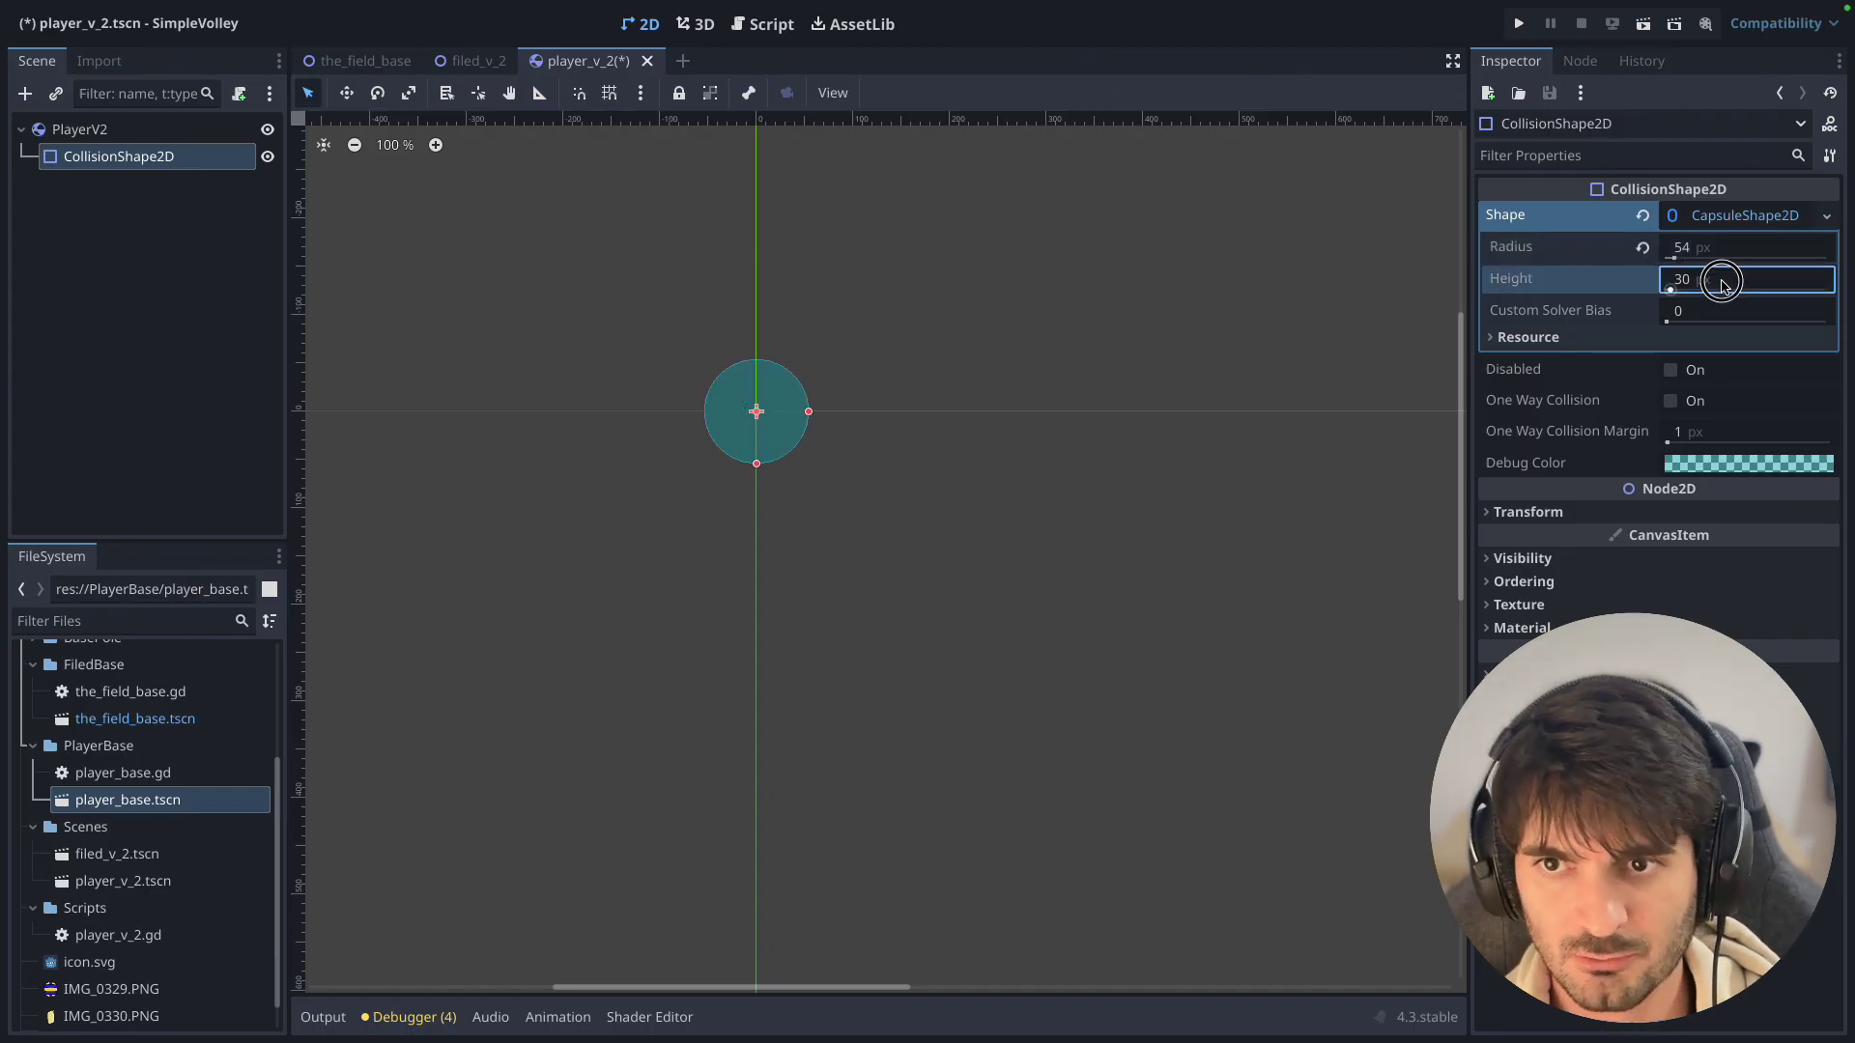
{"action": "type", "text": "140"}
{"action": "key", "text": "Return"}
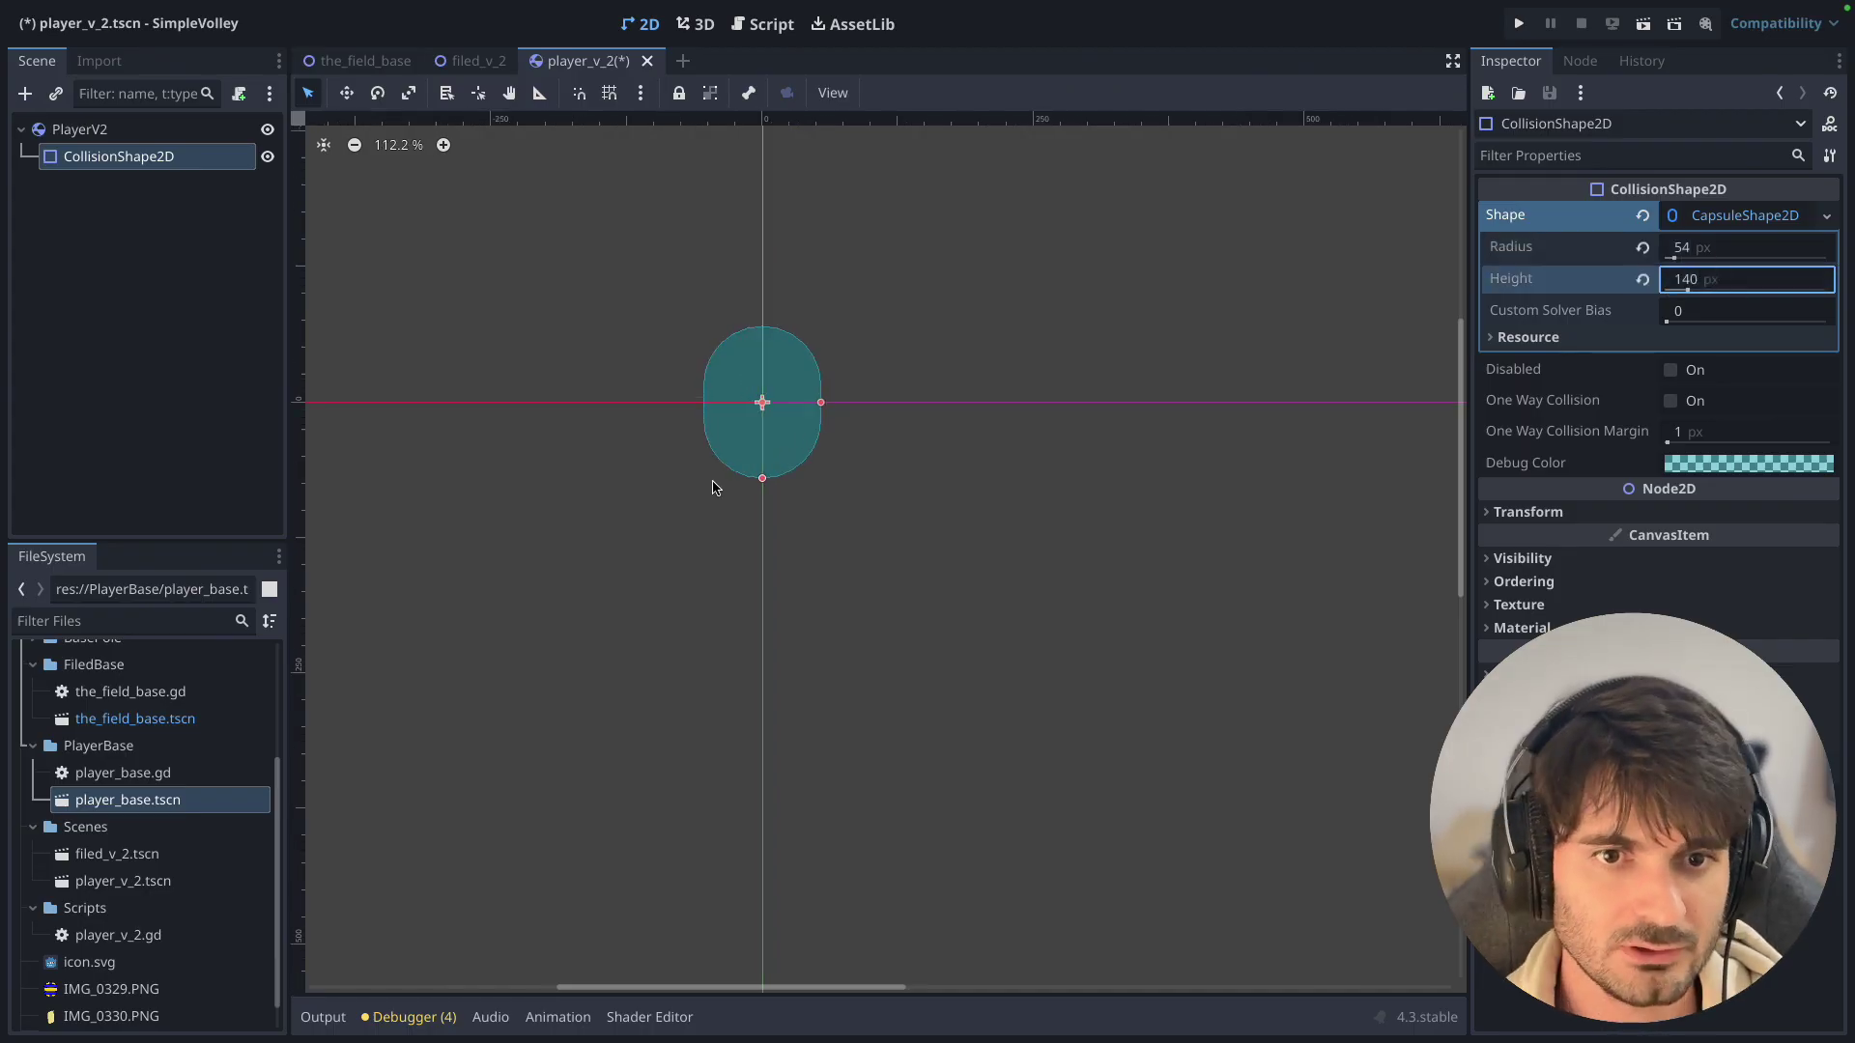
{"action": "scroll", "coordinate": [734, 543], "scroll_direction": "up", "scroll_amount": 5}
{"action": "scroll", "coordinate": [106, 908], "scroll_direction": "down", "scroll_amount": 1}
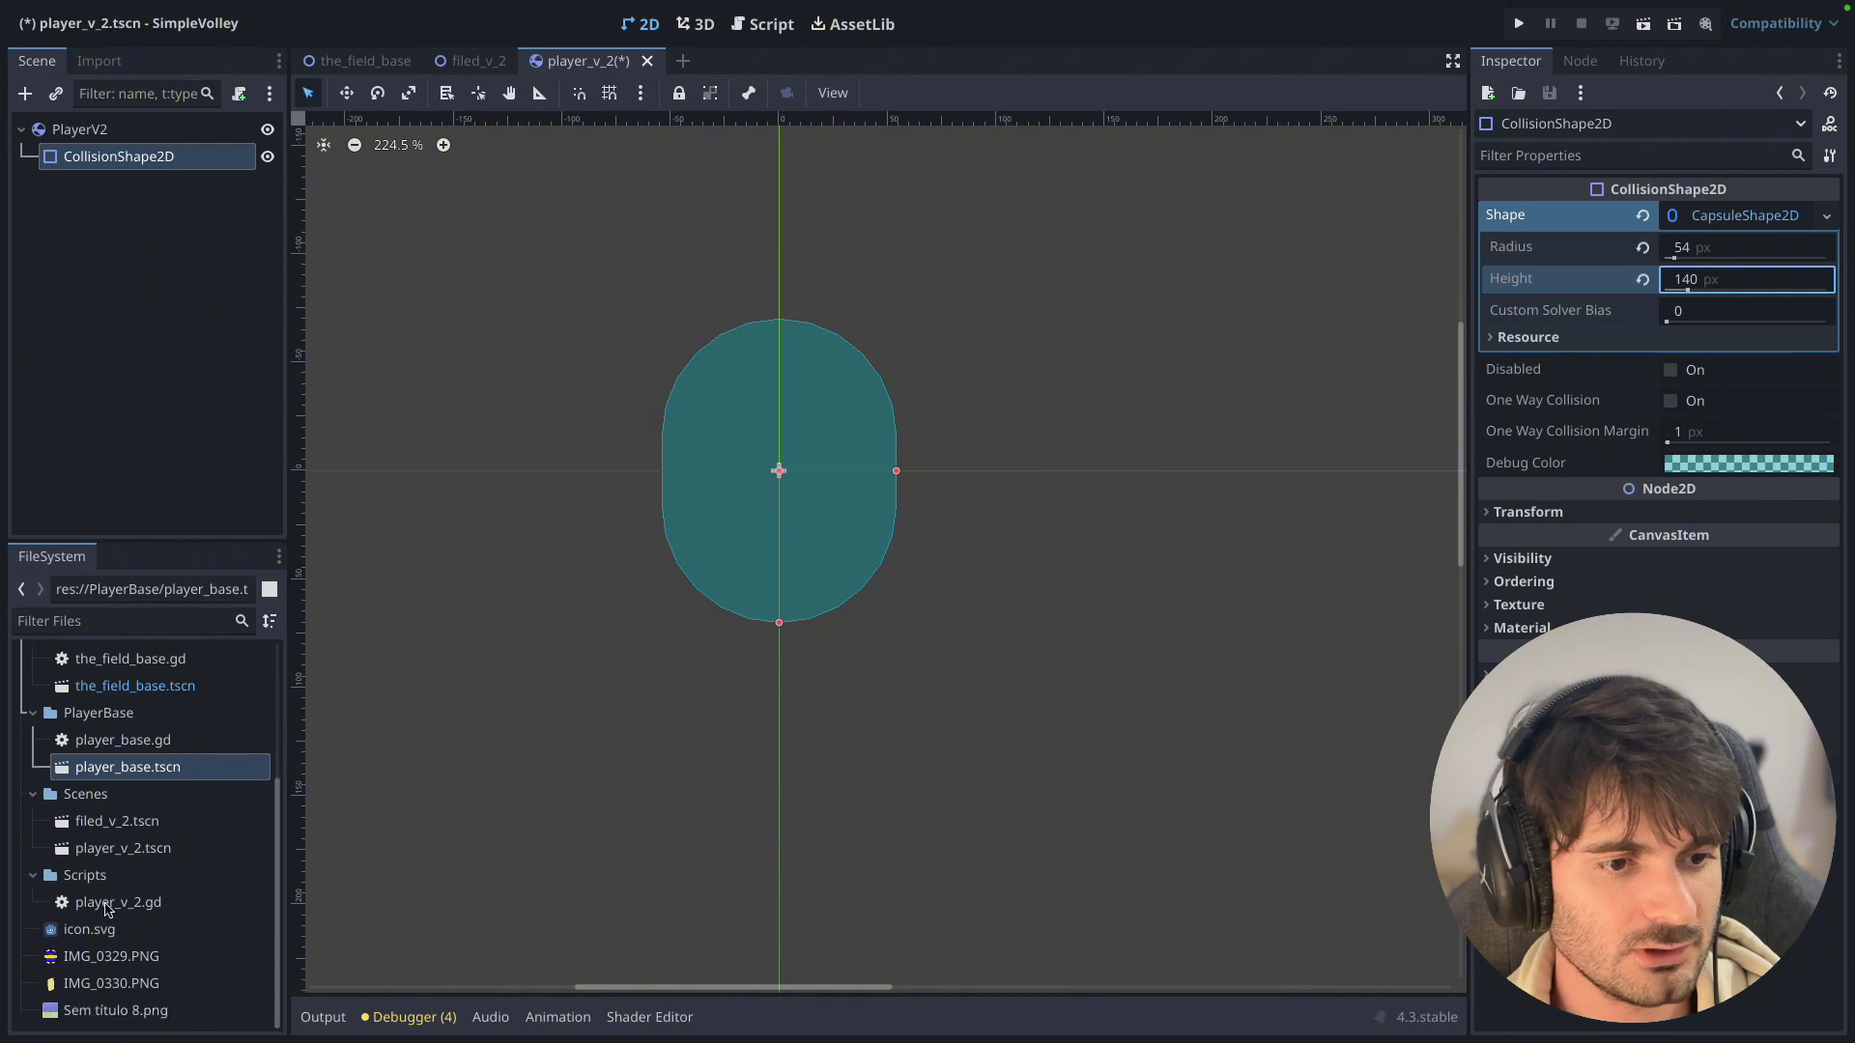
{"action": "left_click", "coordinate": [105, 983]}
Add IMG_0330.PNG as a sprite and shrink and centre it over the capsule.
{"action": "left_click_drag", "start_coordinate": [99, 985], "coordinate": [776, 466]}
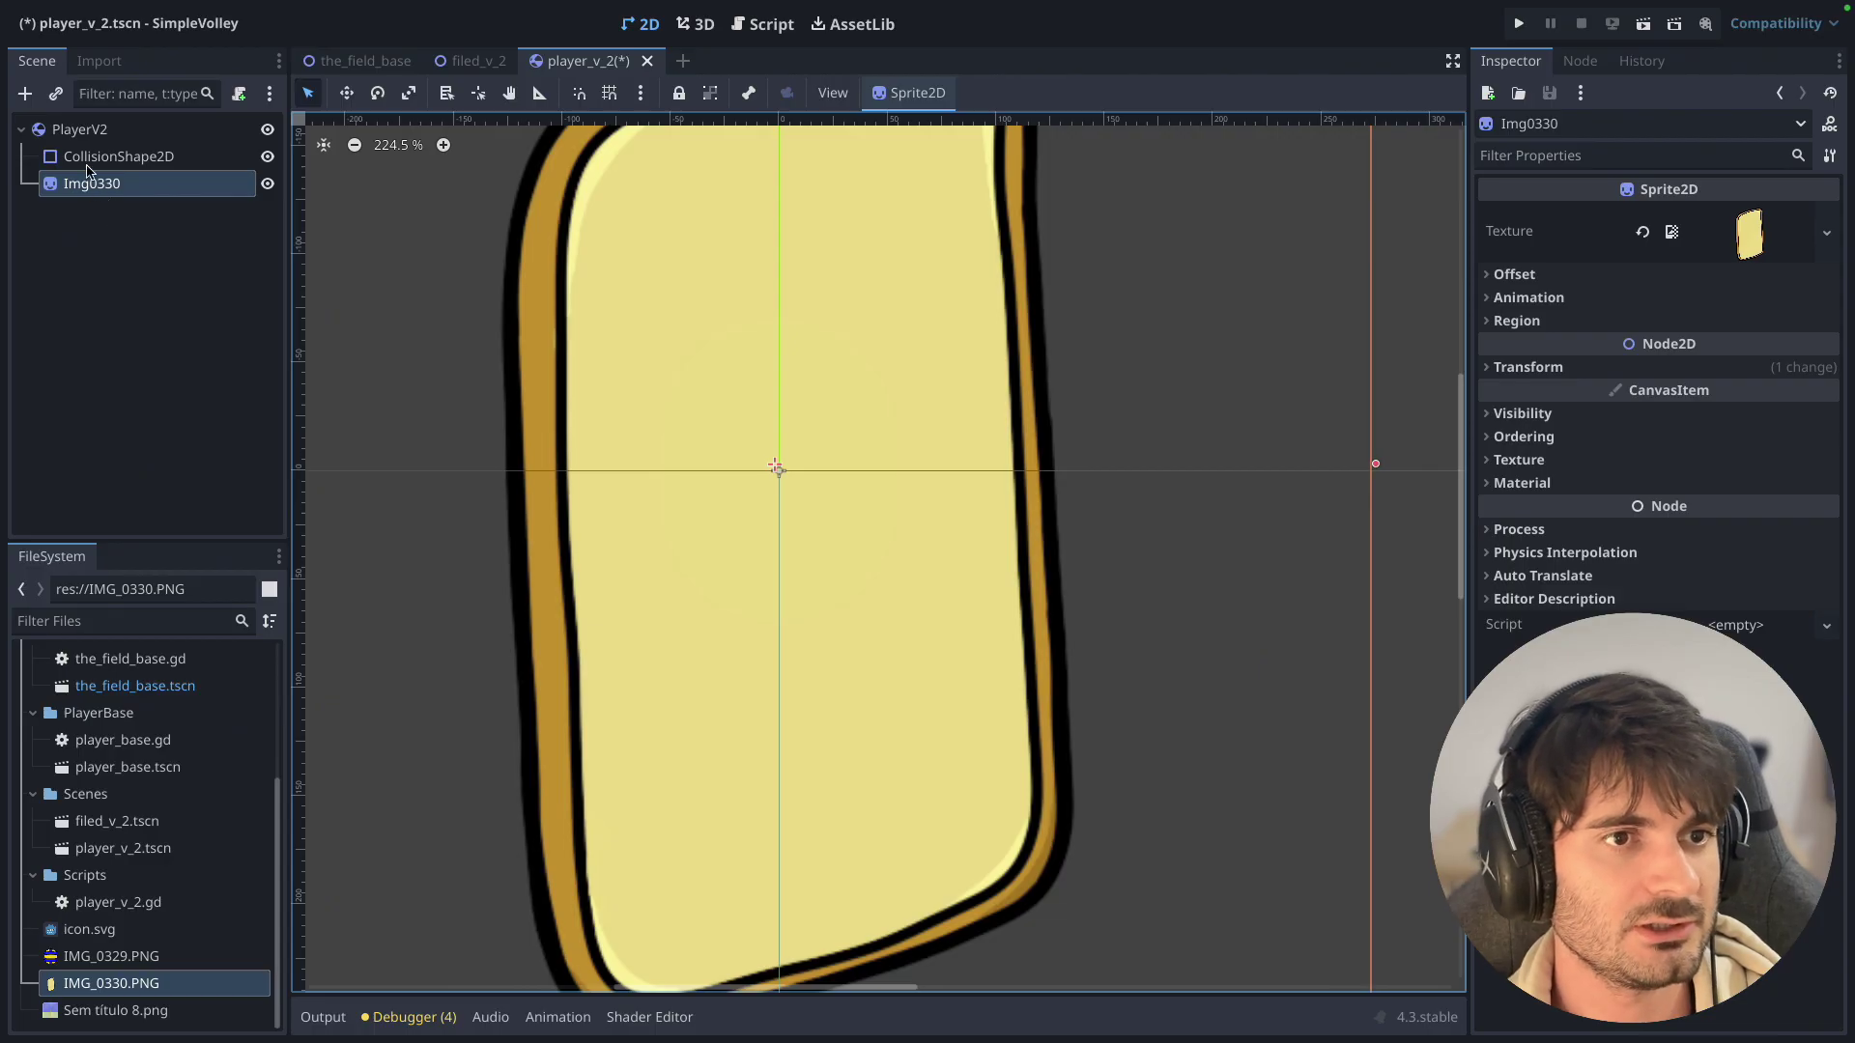
{"action": "scroll", "coordinate": [483, 434], "scroll_direction": "down", "scroll_amount": 5}
{"action": "scroll", "coordinate": [777, 497], "scroll_direction": "up", "scroll_amount": 2}
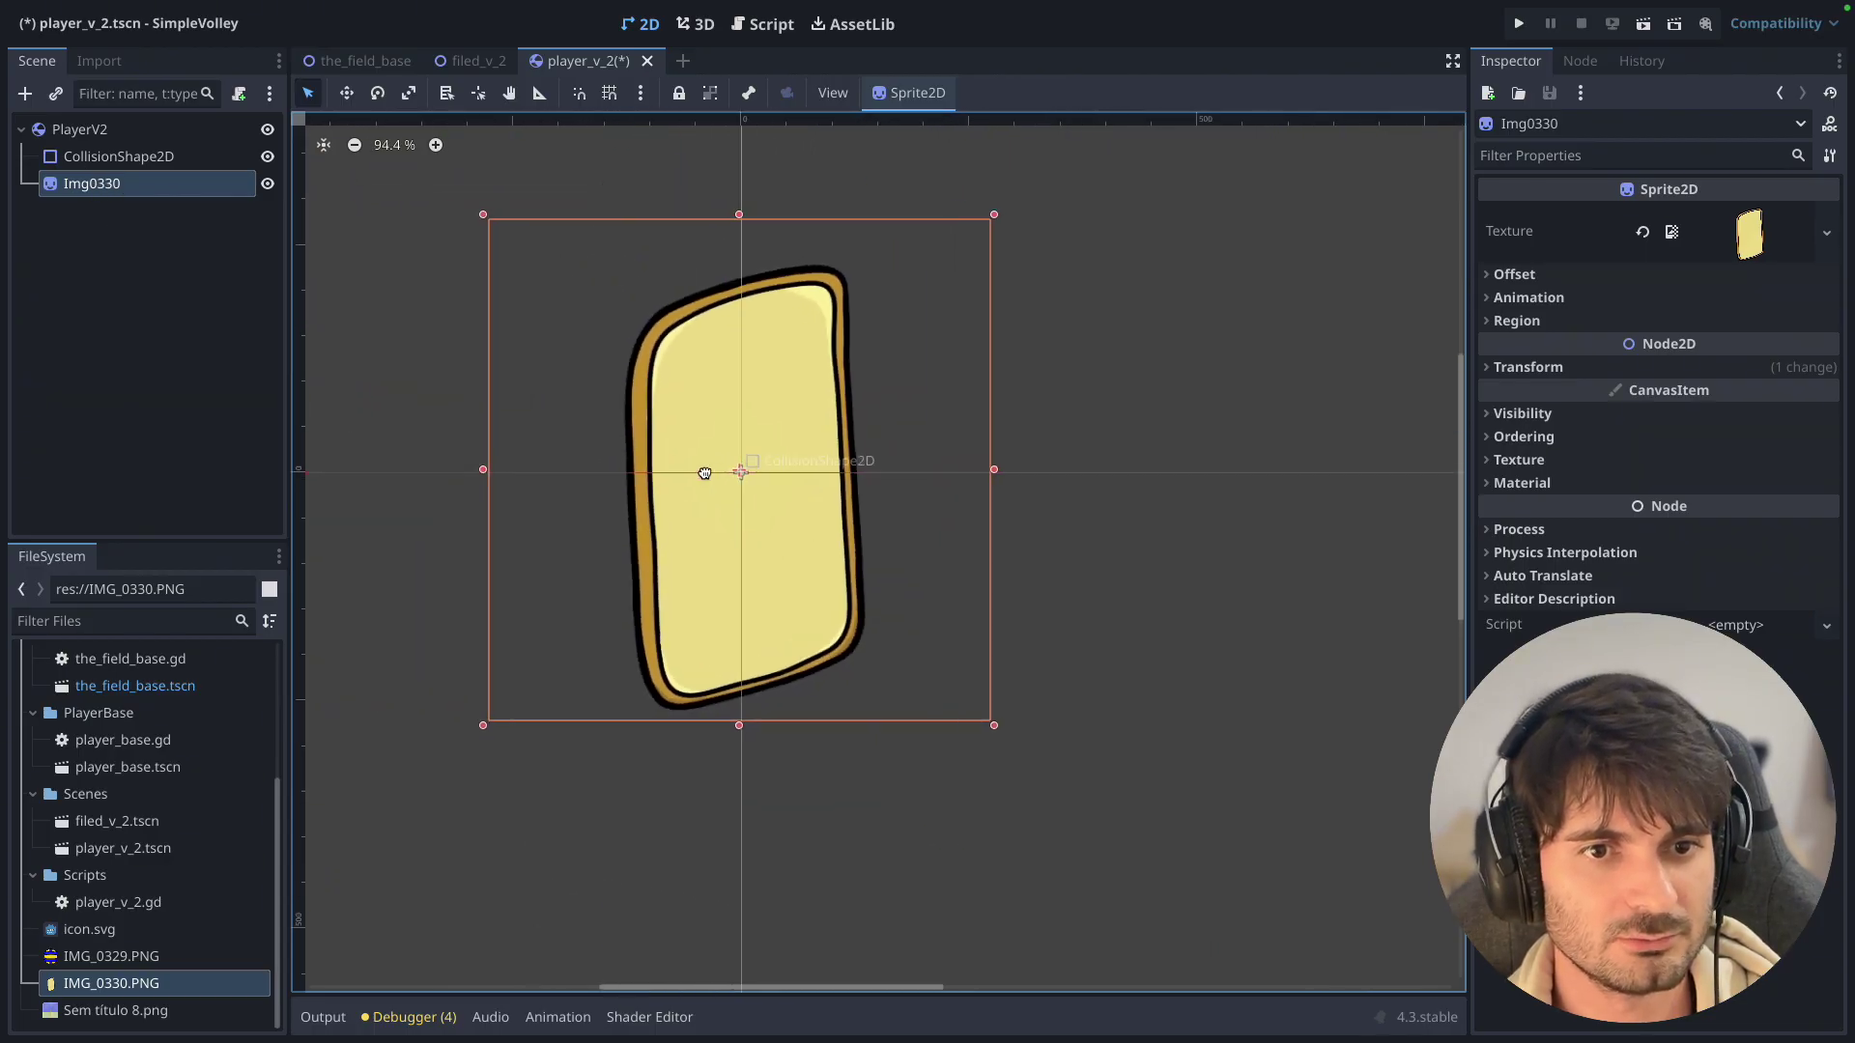
{"action": "scroll", "coordinate": [776, 497], "scroll_direction": "up", "scroll_amount": 2}
{"action": "scroll", "coordinate": [739, 503], "scroll_direction": "up", "scroll_amount": 3}
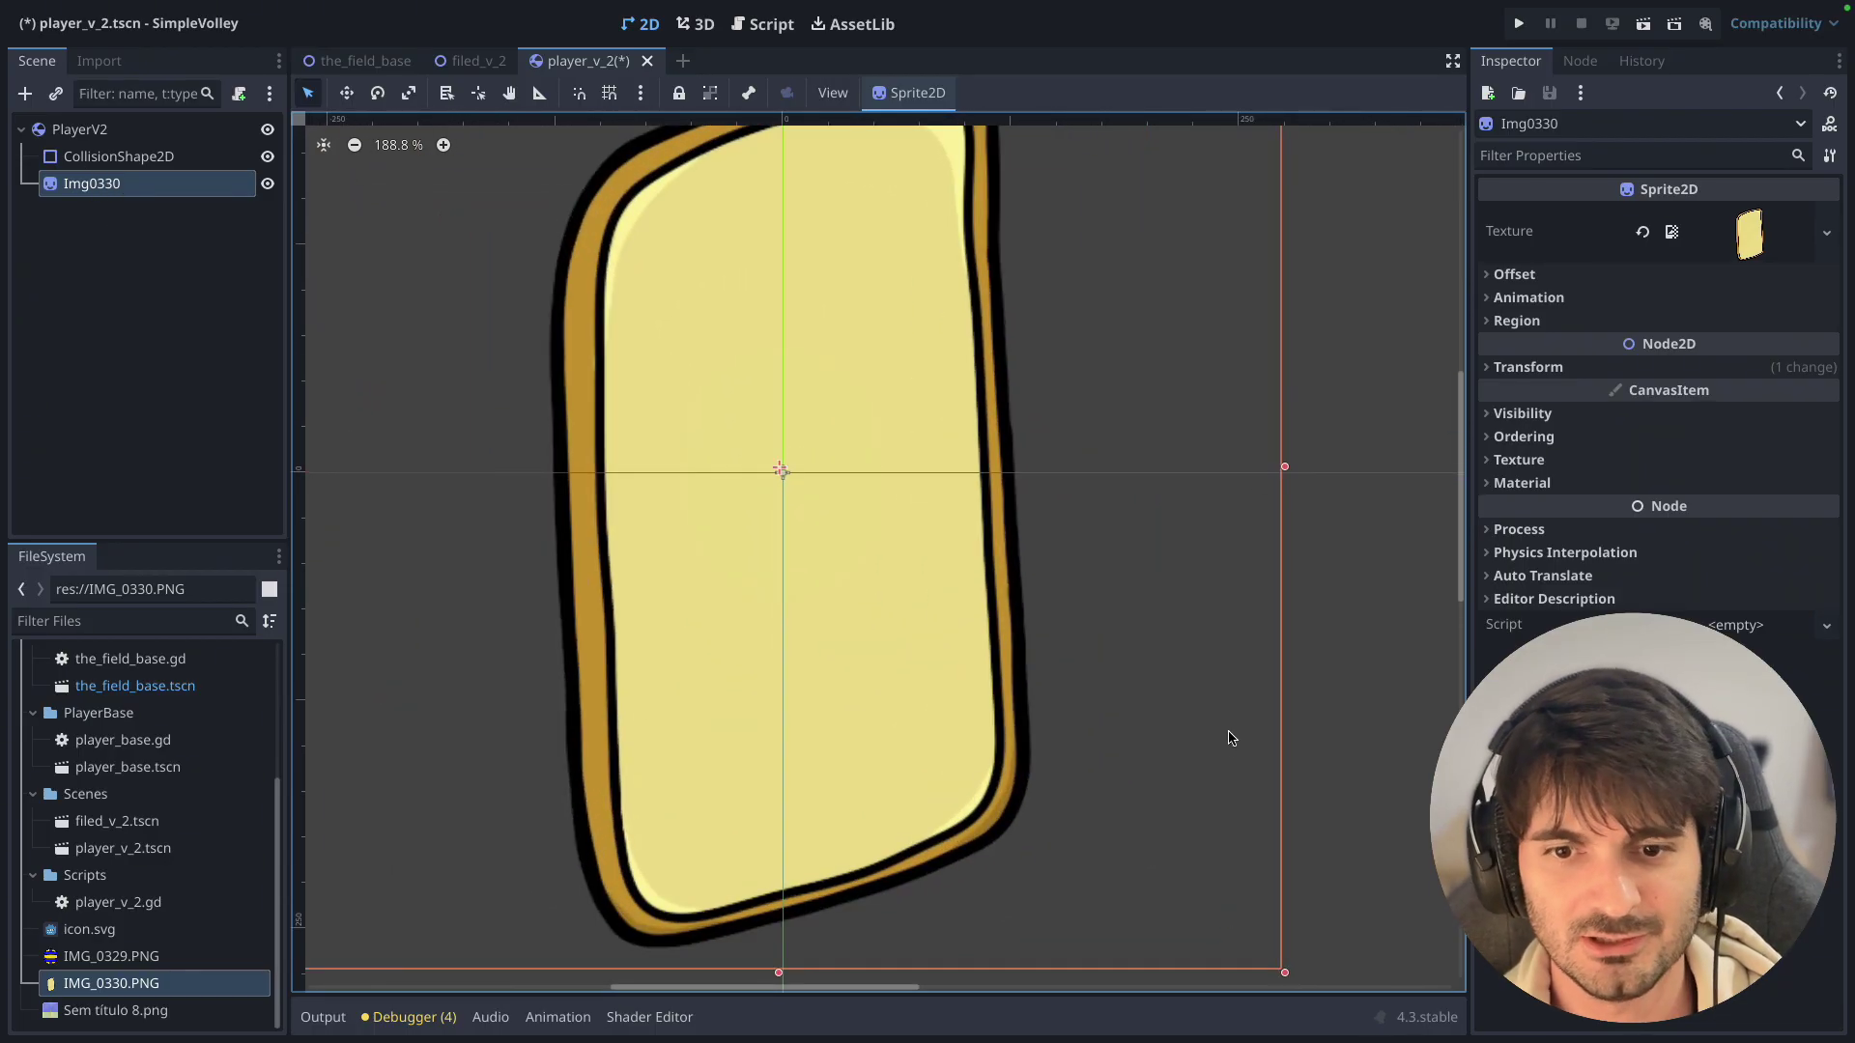
{"action": "mouse_move", "coordinate": [1283, 971]}
{"action": "left_mouse_down"}
{"action": "mouse_move", "coordinate": [1121, 837]}
{"action": "mouse_move", "coordinate": [1022, 559]}
{"action": "left_mouse_up"}
{"action": "left_click_drag", "start_coordinate": [693, 346], "coordinate": [882, 582]}
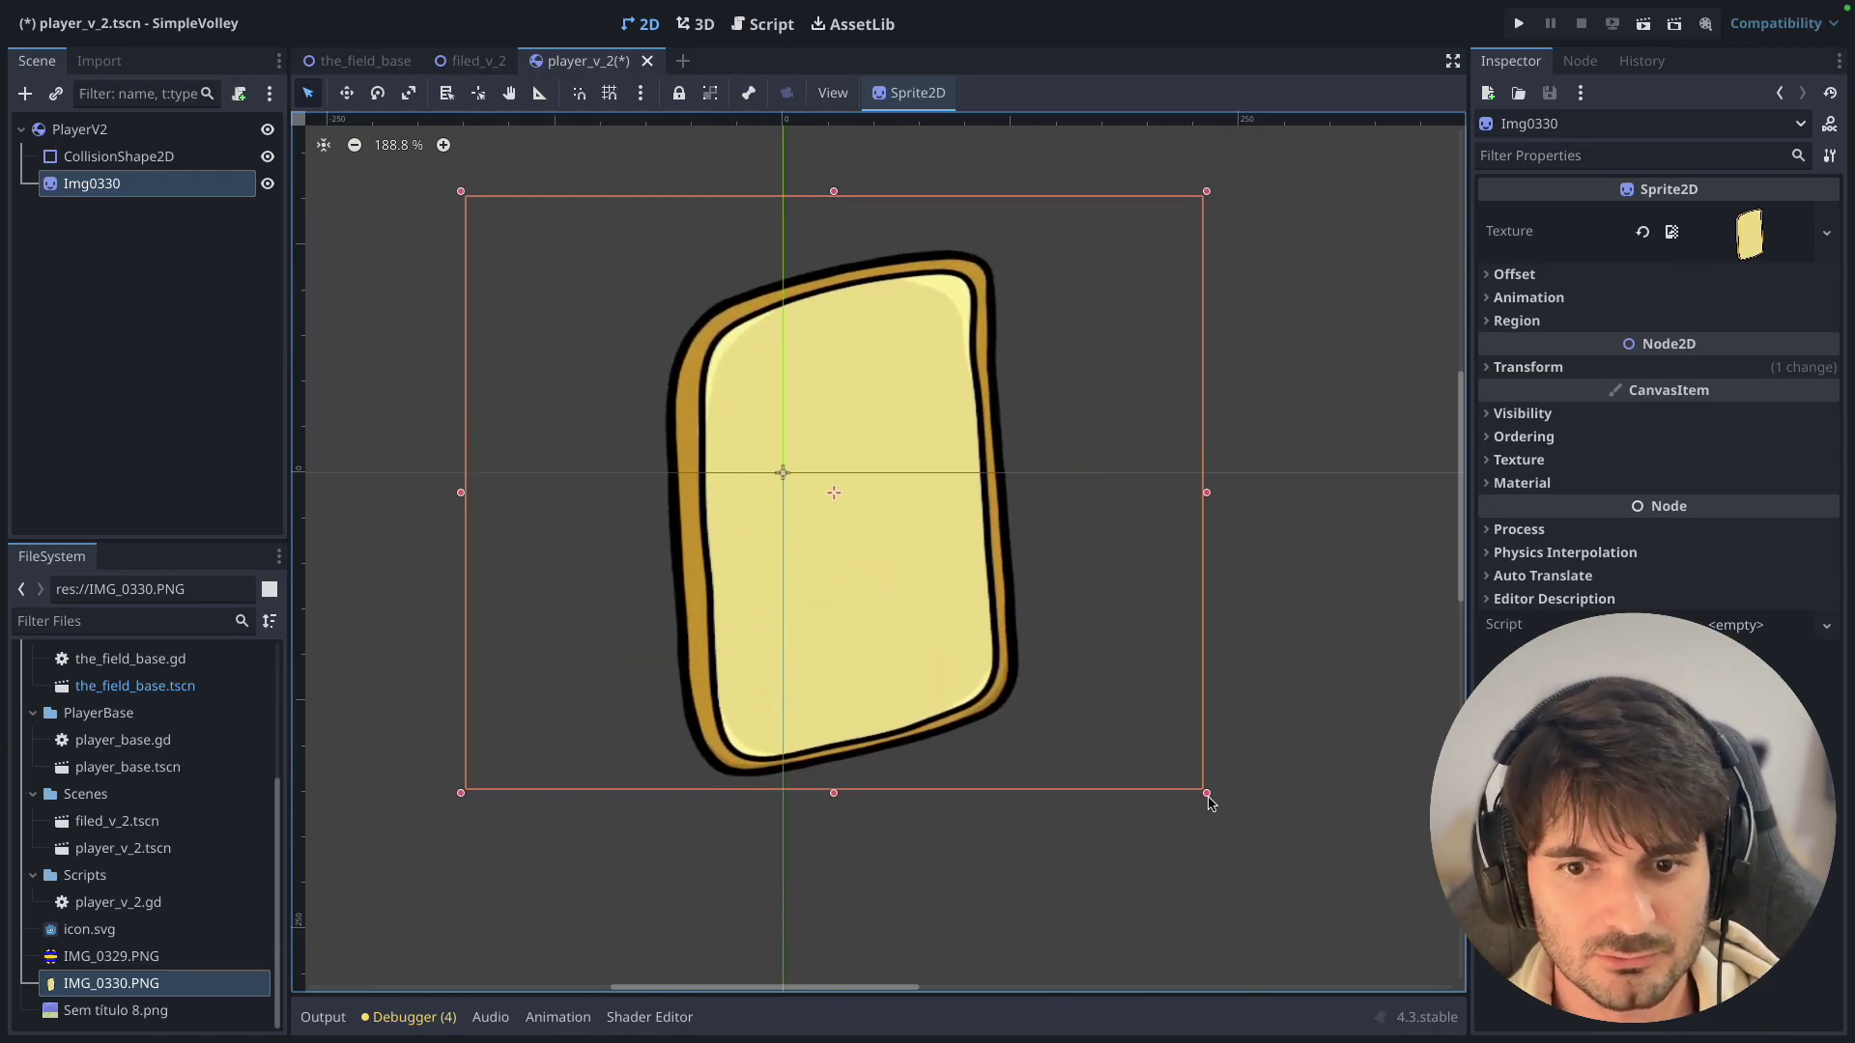
{"action": "left_click_drag", "start_coordinate": [1209, 802], "coordinate": [797, 491]}
{"action": "left_click_drag", "start_coordinate": [628, 338], "coordinate": [778, 457]}
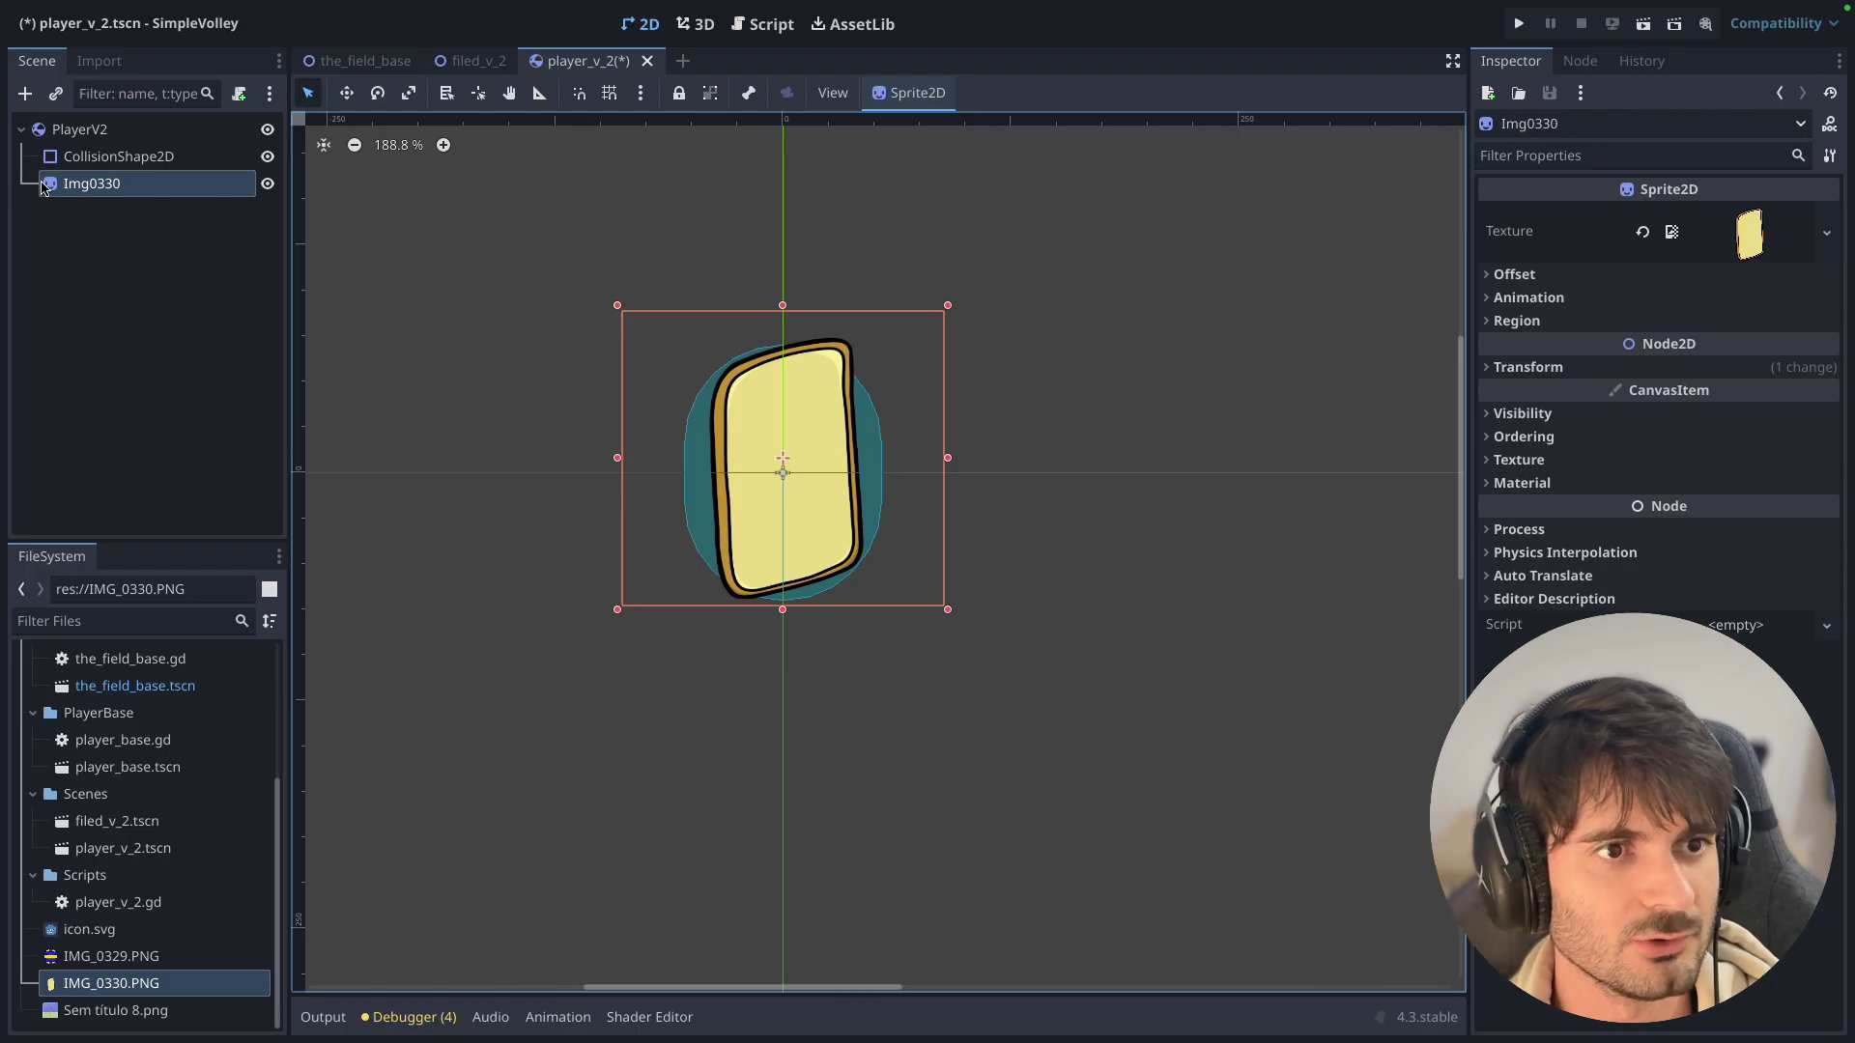
Move Img0330 above CollisionShape2D in the scene tree and save player_v_2.tscn.
{"action": "left_click_drag", "start_coordinate": [44, 186], "coordinate": [58, 147]}
{"action": "scroll", "coordinate": [763, 331], "scroll_direction": "up", "scroll_amount": 3}
{"action": "left_click", "coordinate": [1225, 449]}
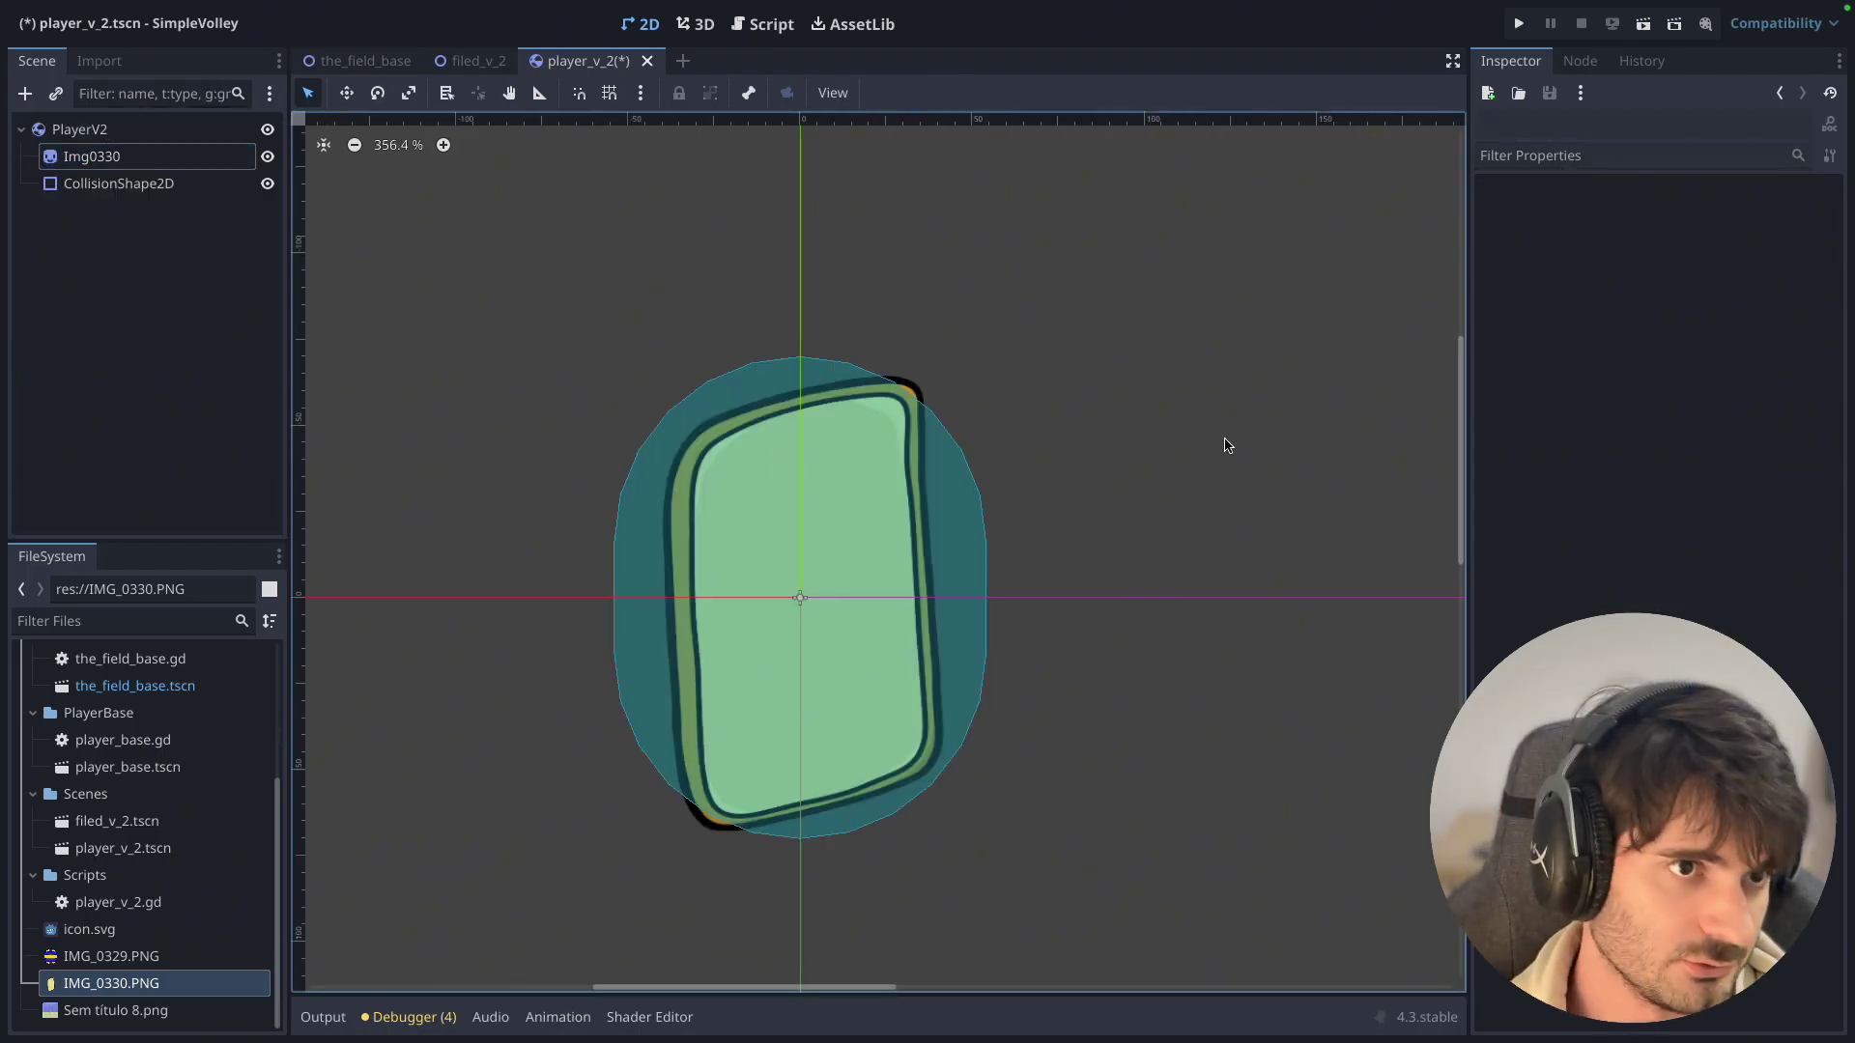
{"action": "key", "text": "ctrl+s"}
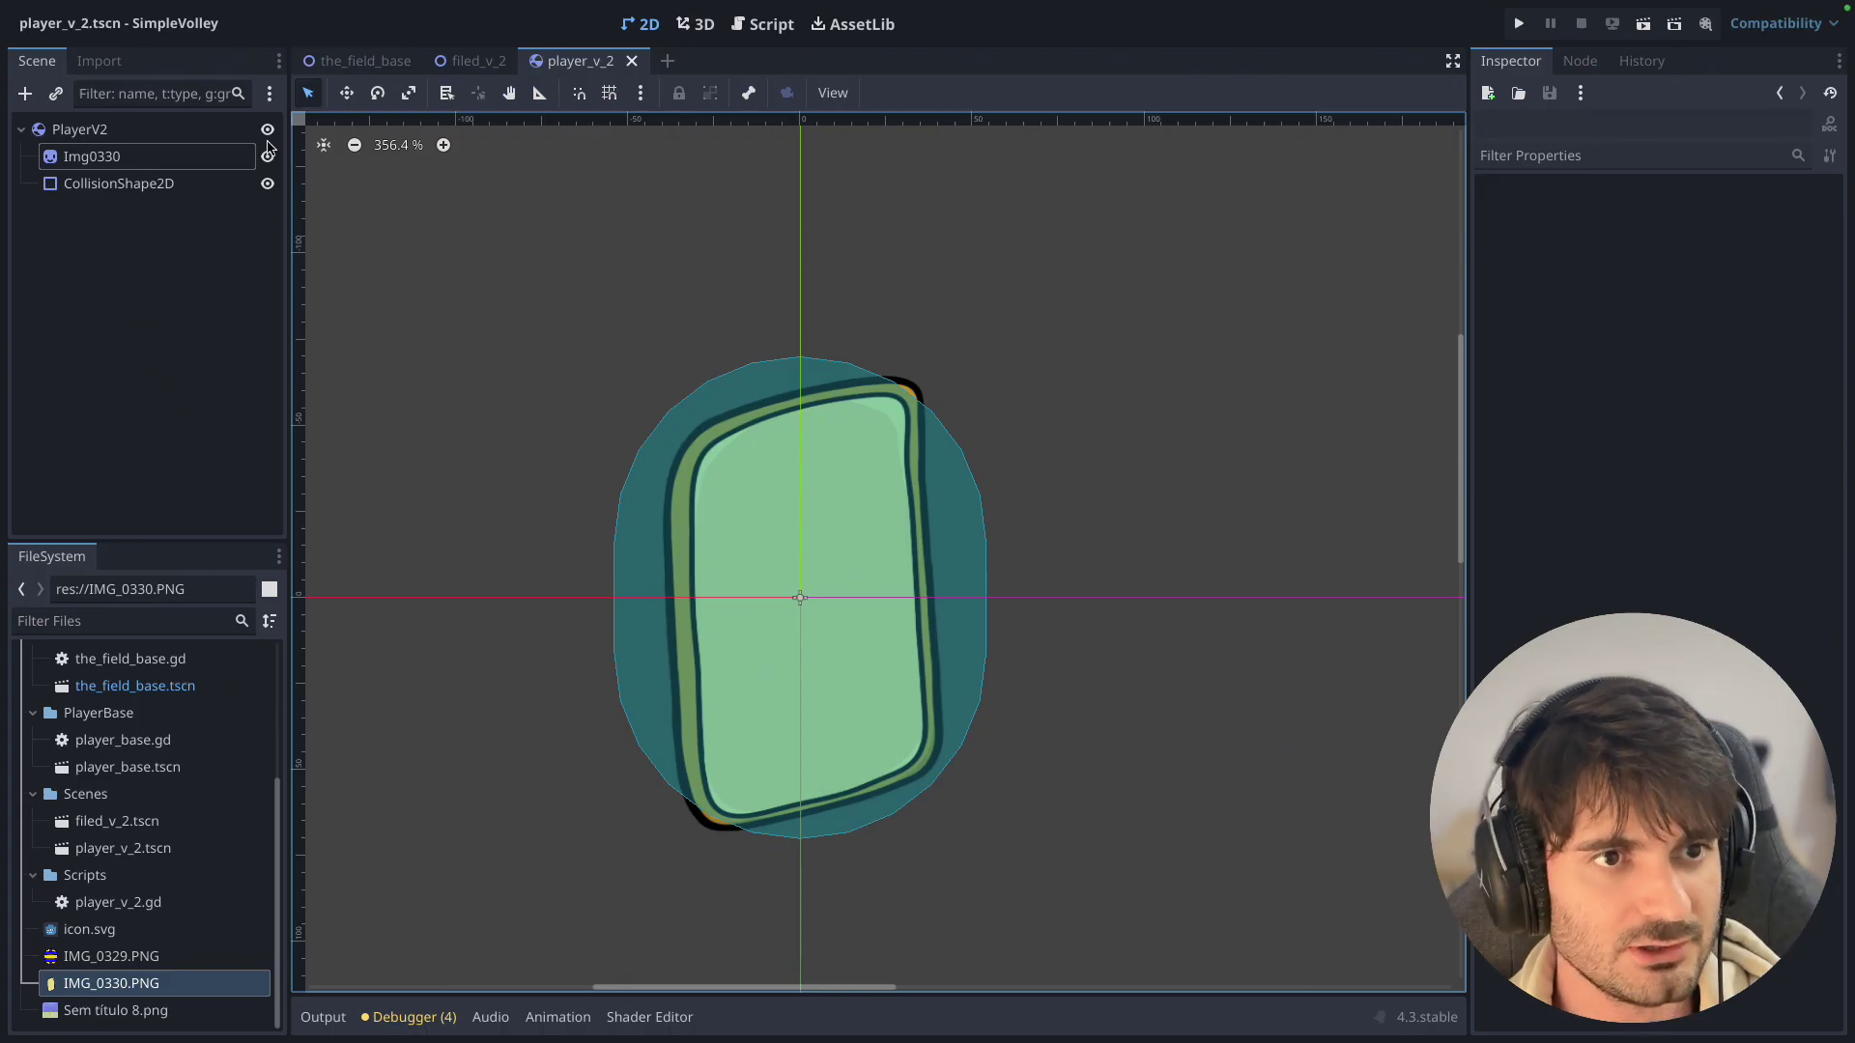
Attach res://Scripts/player_v_2.gd to PlayerV2 and select its three exported variable lines.
{"action": "left_click", "coordinate": [183, 131]}
{"action": "left_click", "coordinate": [239, 94]}
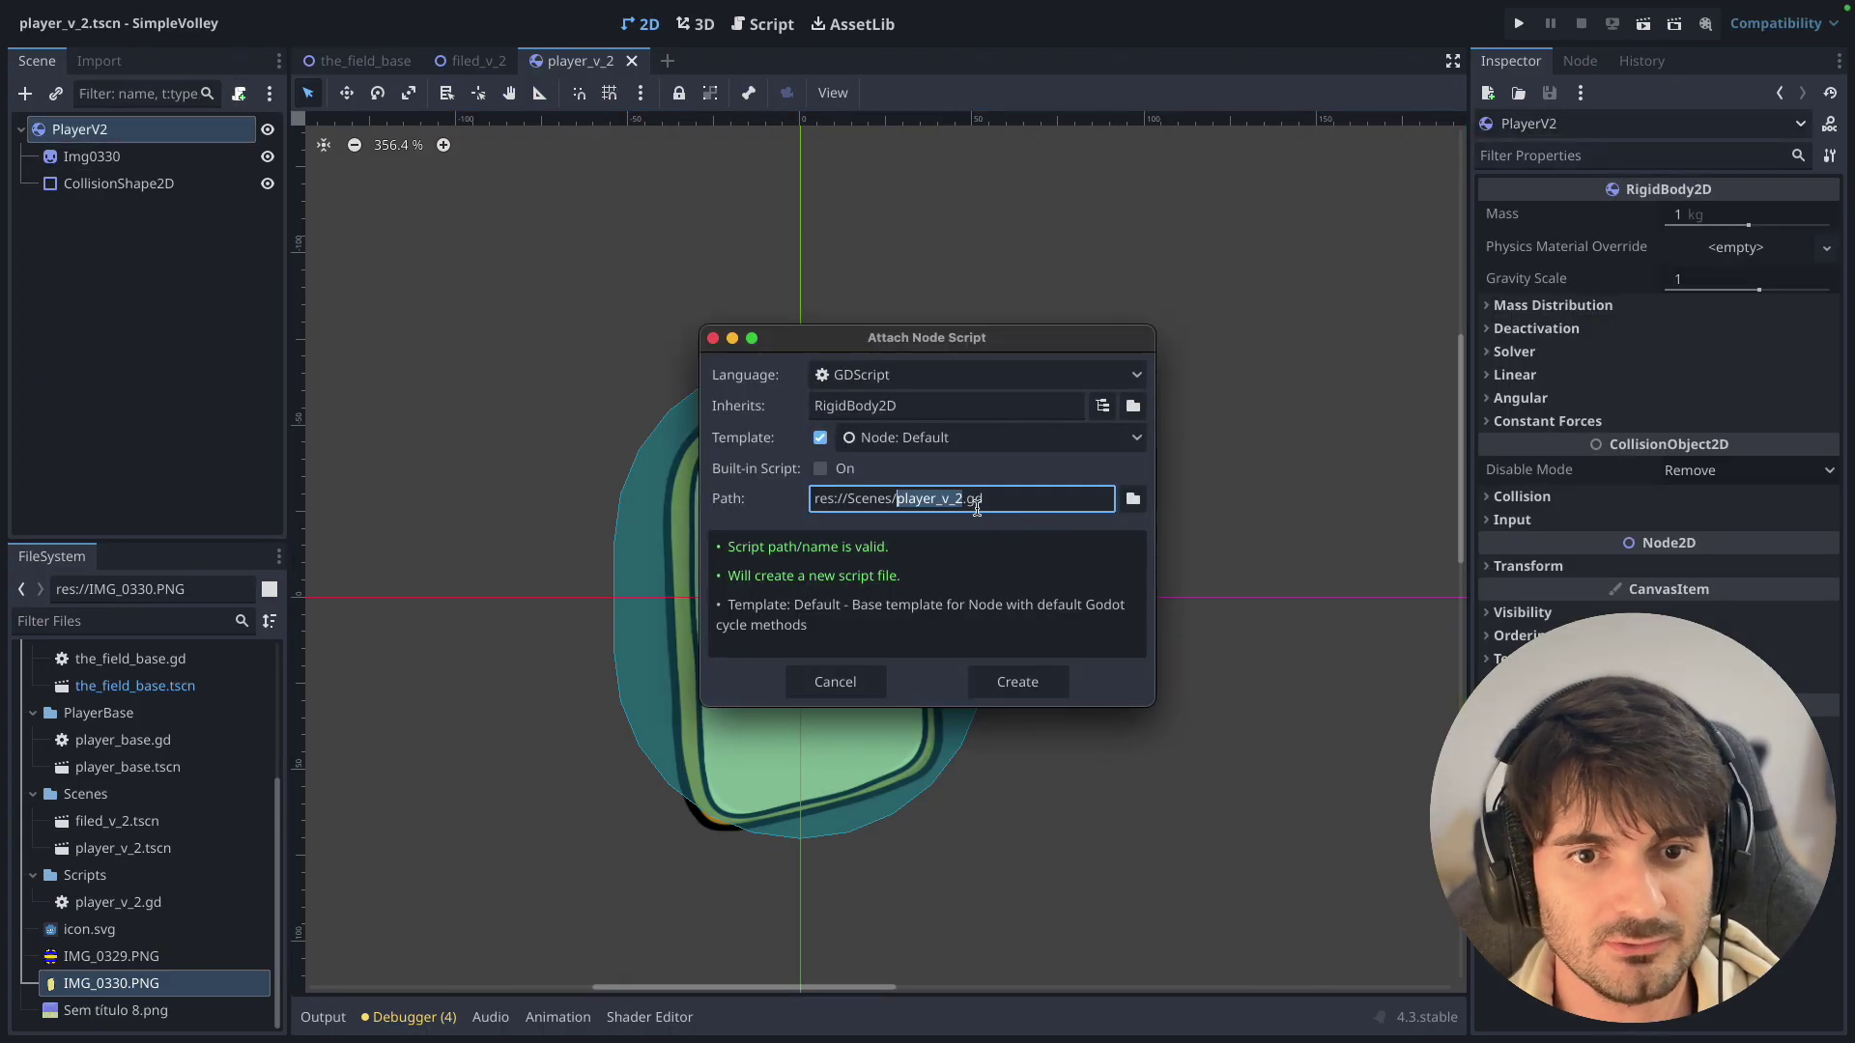
{"action": "left_click", "coordinate": [1130, 498]}
{"action": "left_click", "coordinate": [1109, 828]}
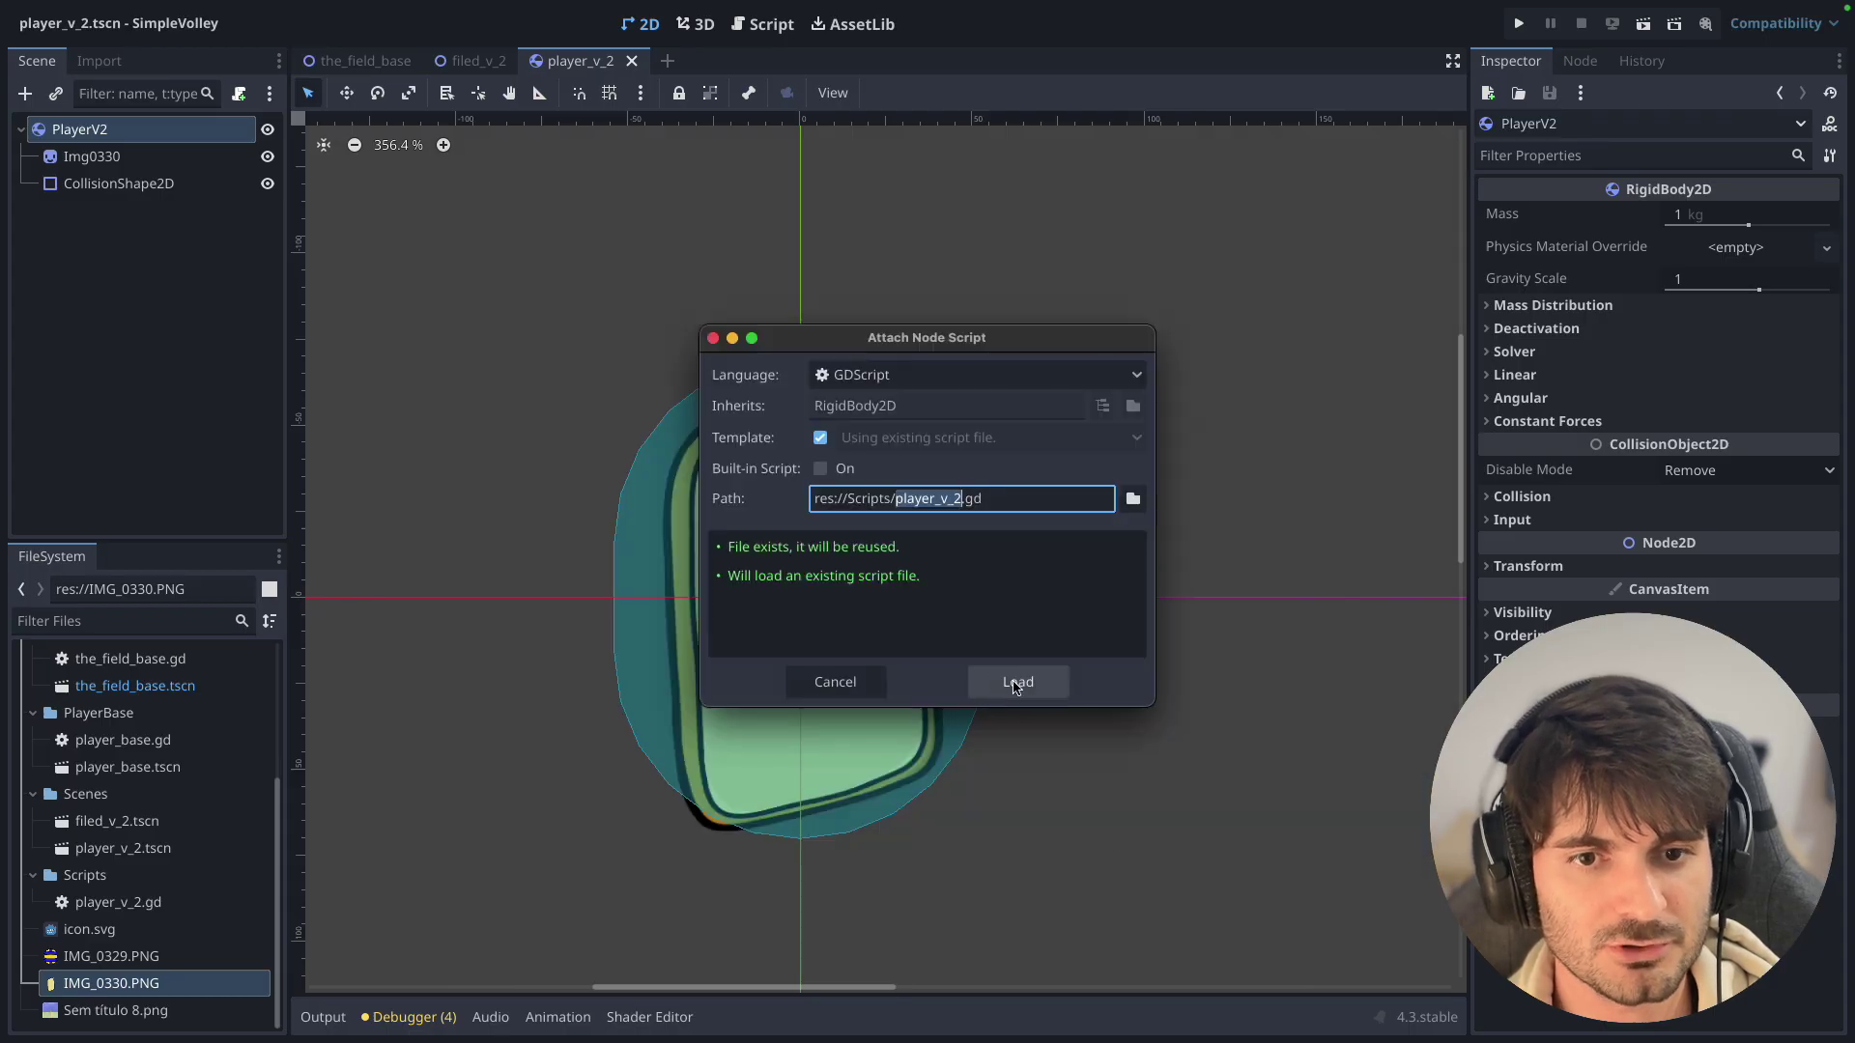
{"action": "left_click", "coordinate": [1015, 684]}
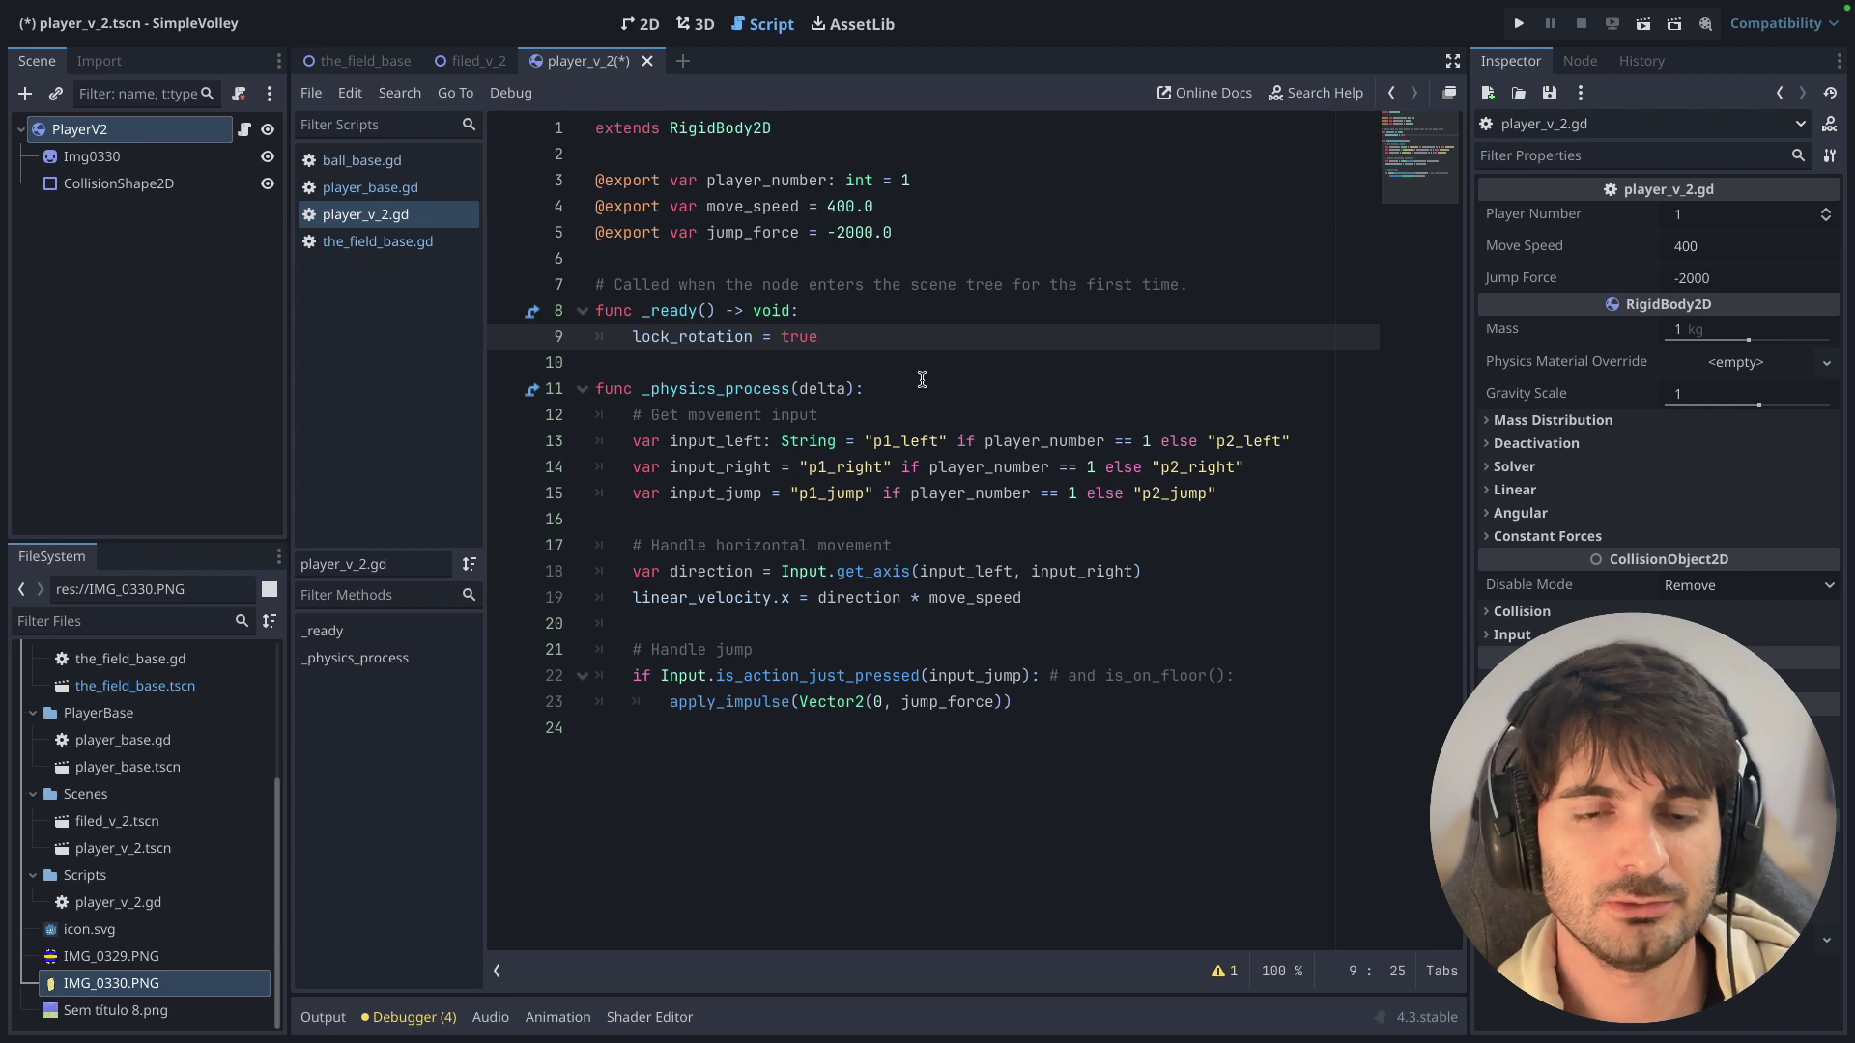
{"action": "left_click_drag", "start_coordinate": [893, 233], "coordinate": [597, 180]}
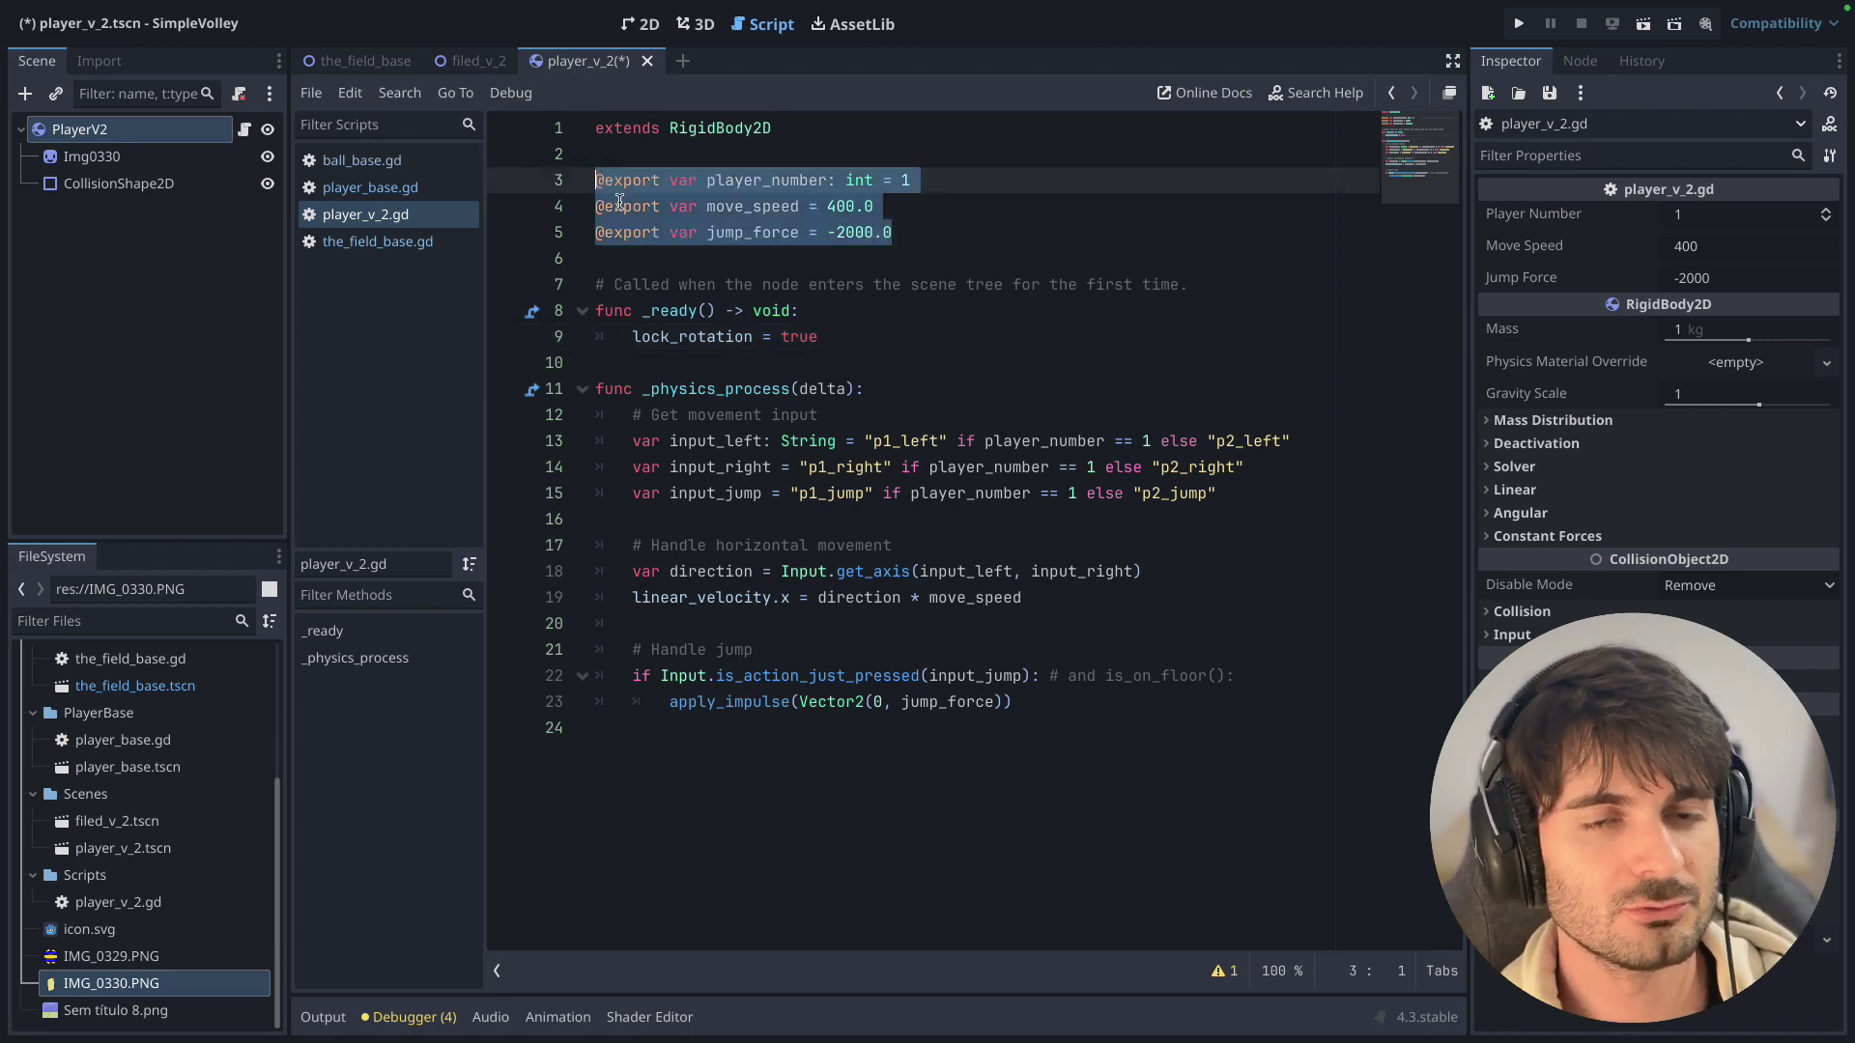
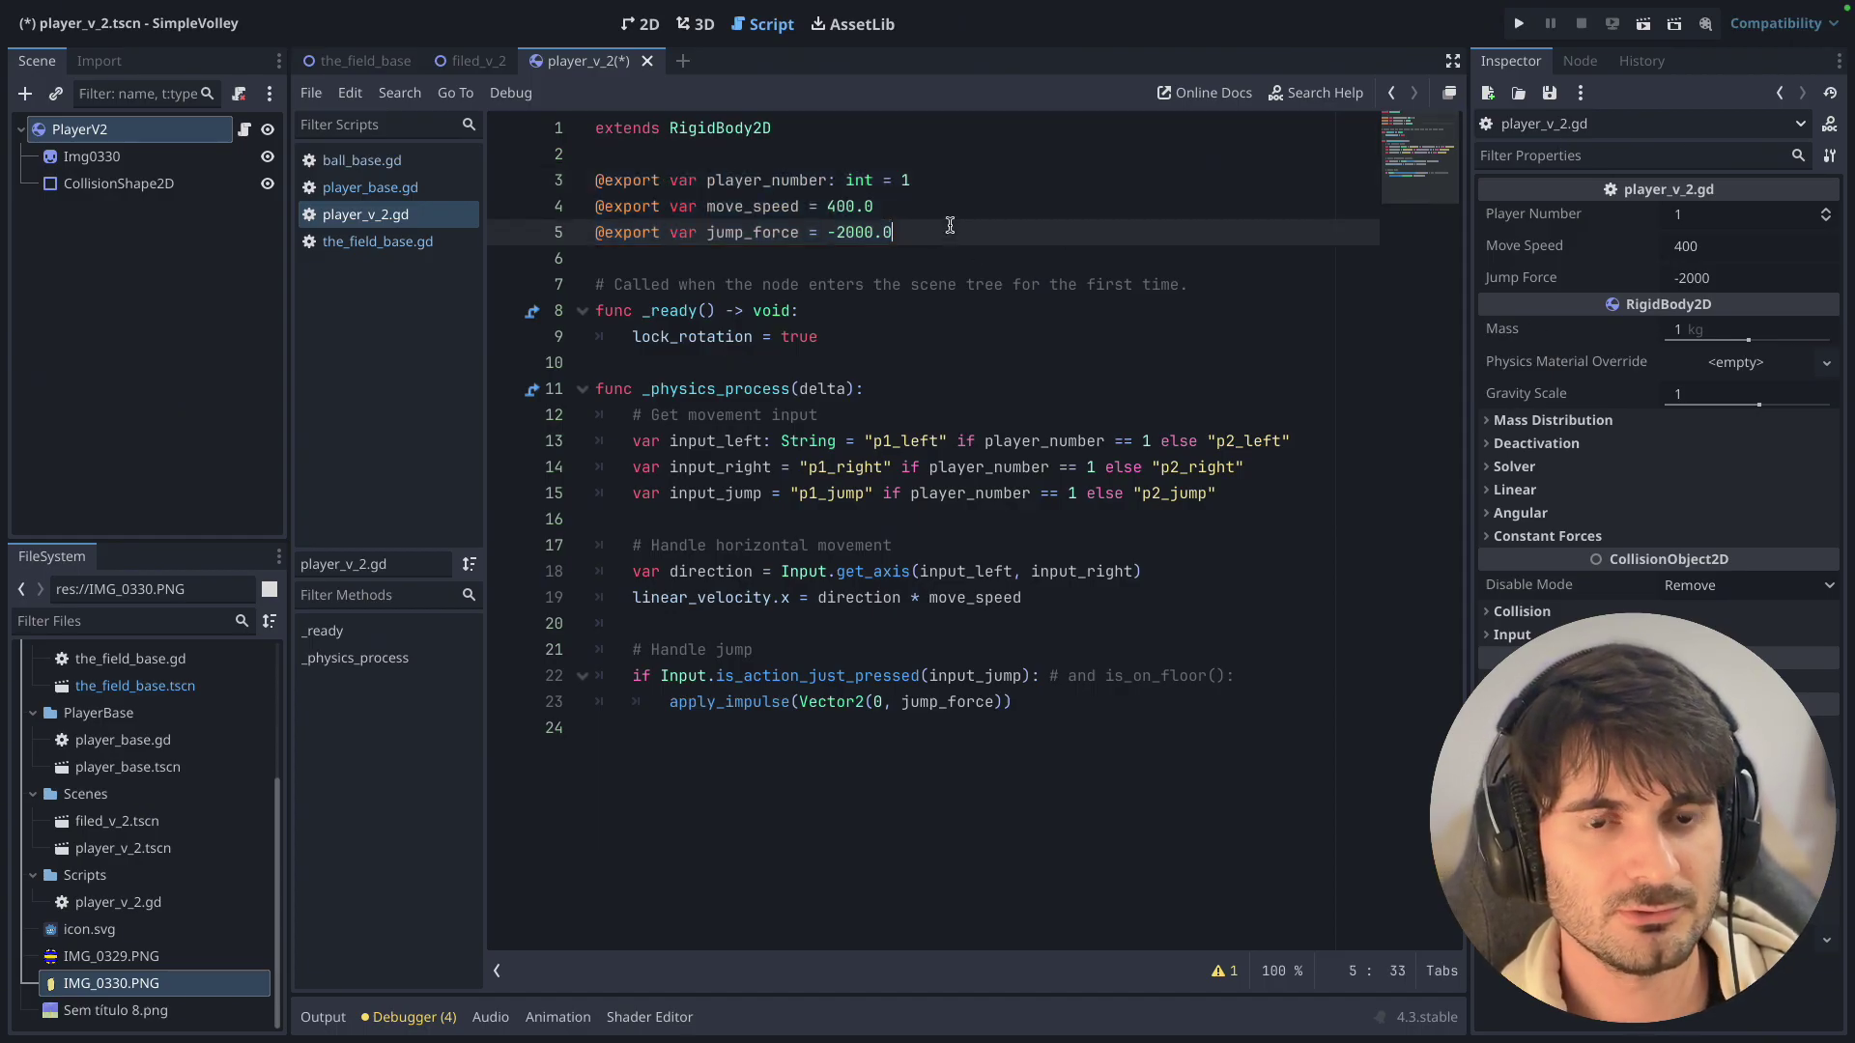
Review the player_number, move_speed and jump_force (-2000.0) exports and lock_rotation in _ready.
{"action": "left_click_drag", "start_coordinate": [913, 179], "coordinate": [594, 180]}
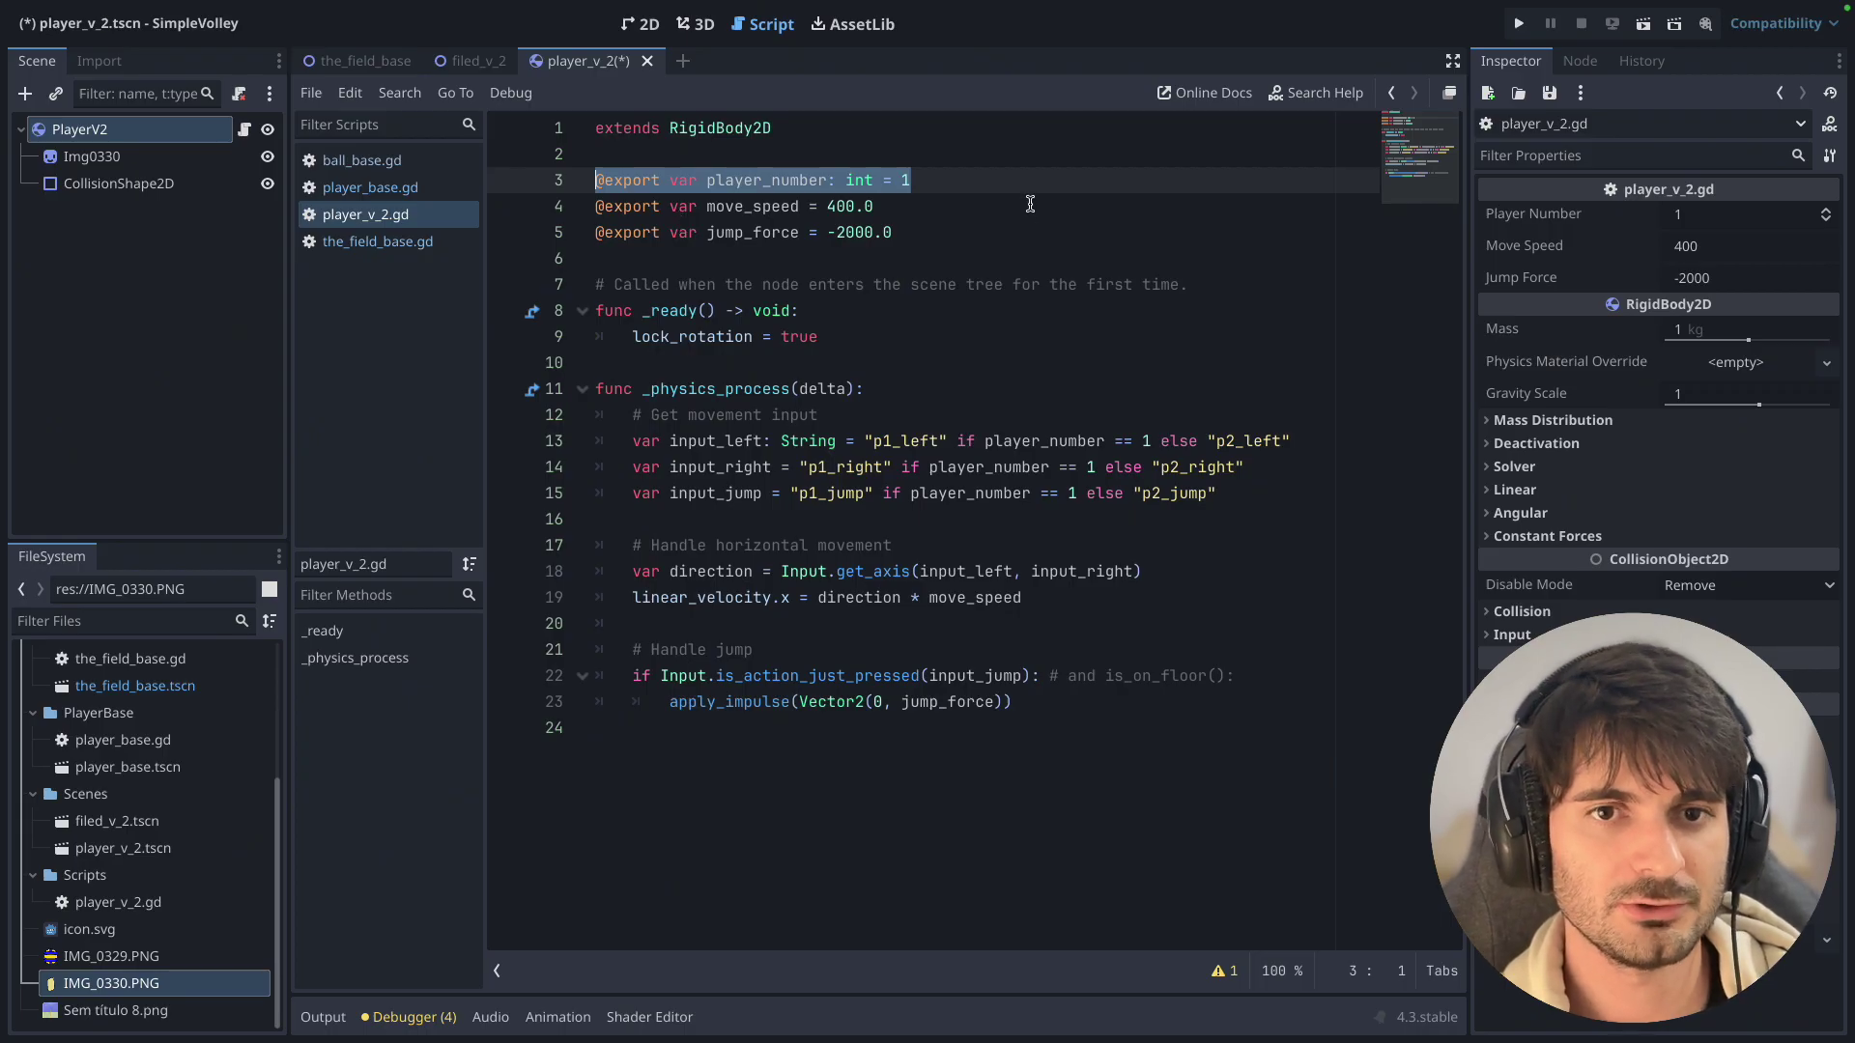
{"action": "left_click", "coordinate": [978, 183]}
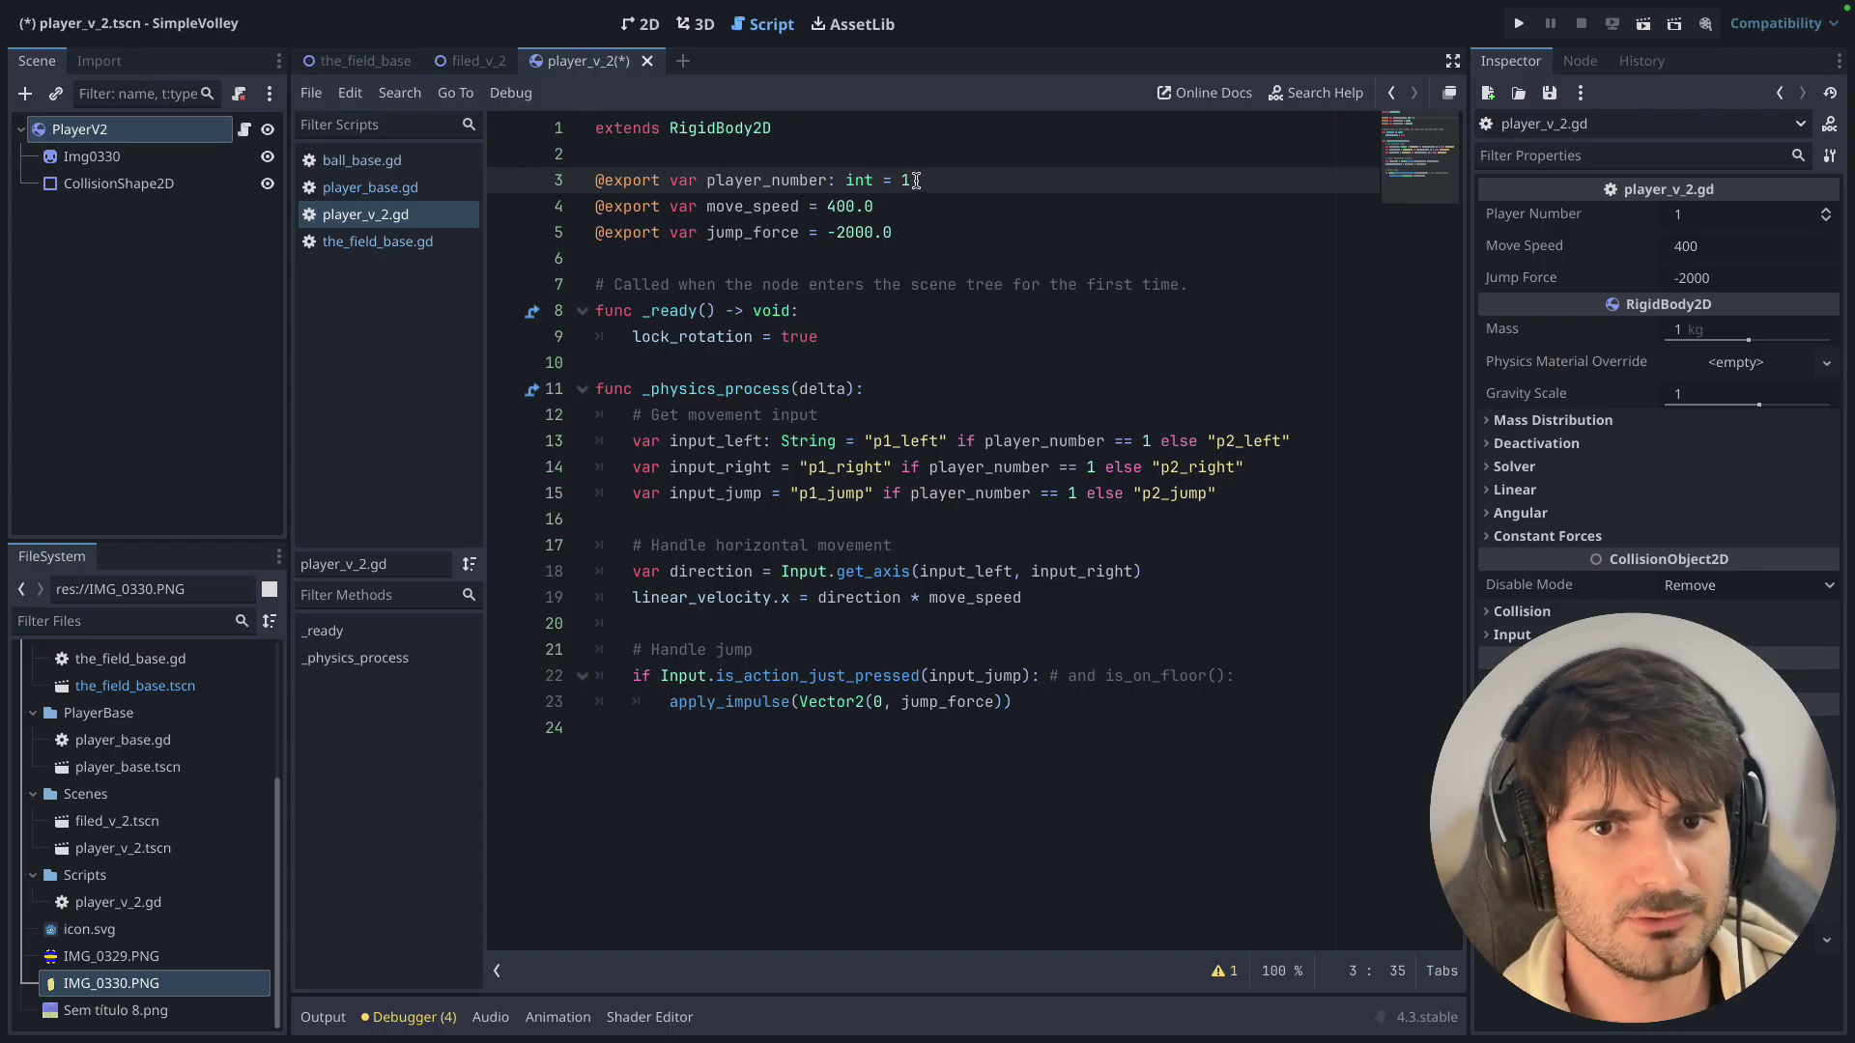
{"action": "left_click_drag", "start_coordinate": [911, 181], "coordinate": [454, 186]}
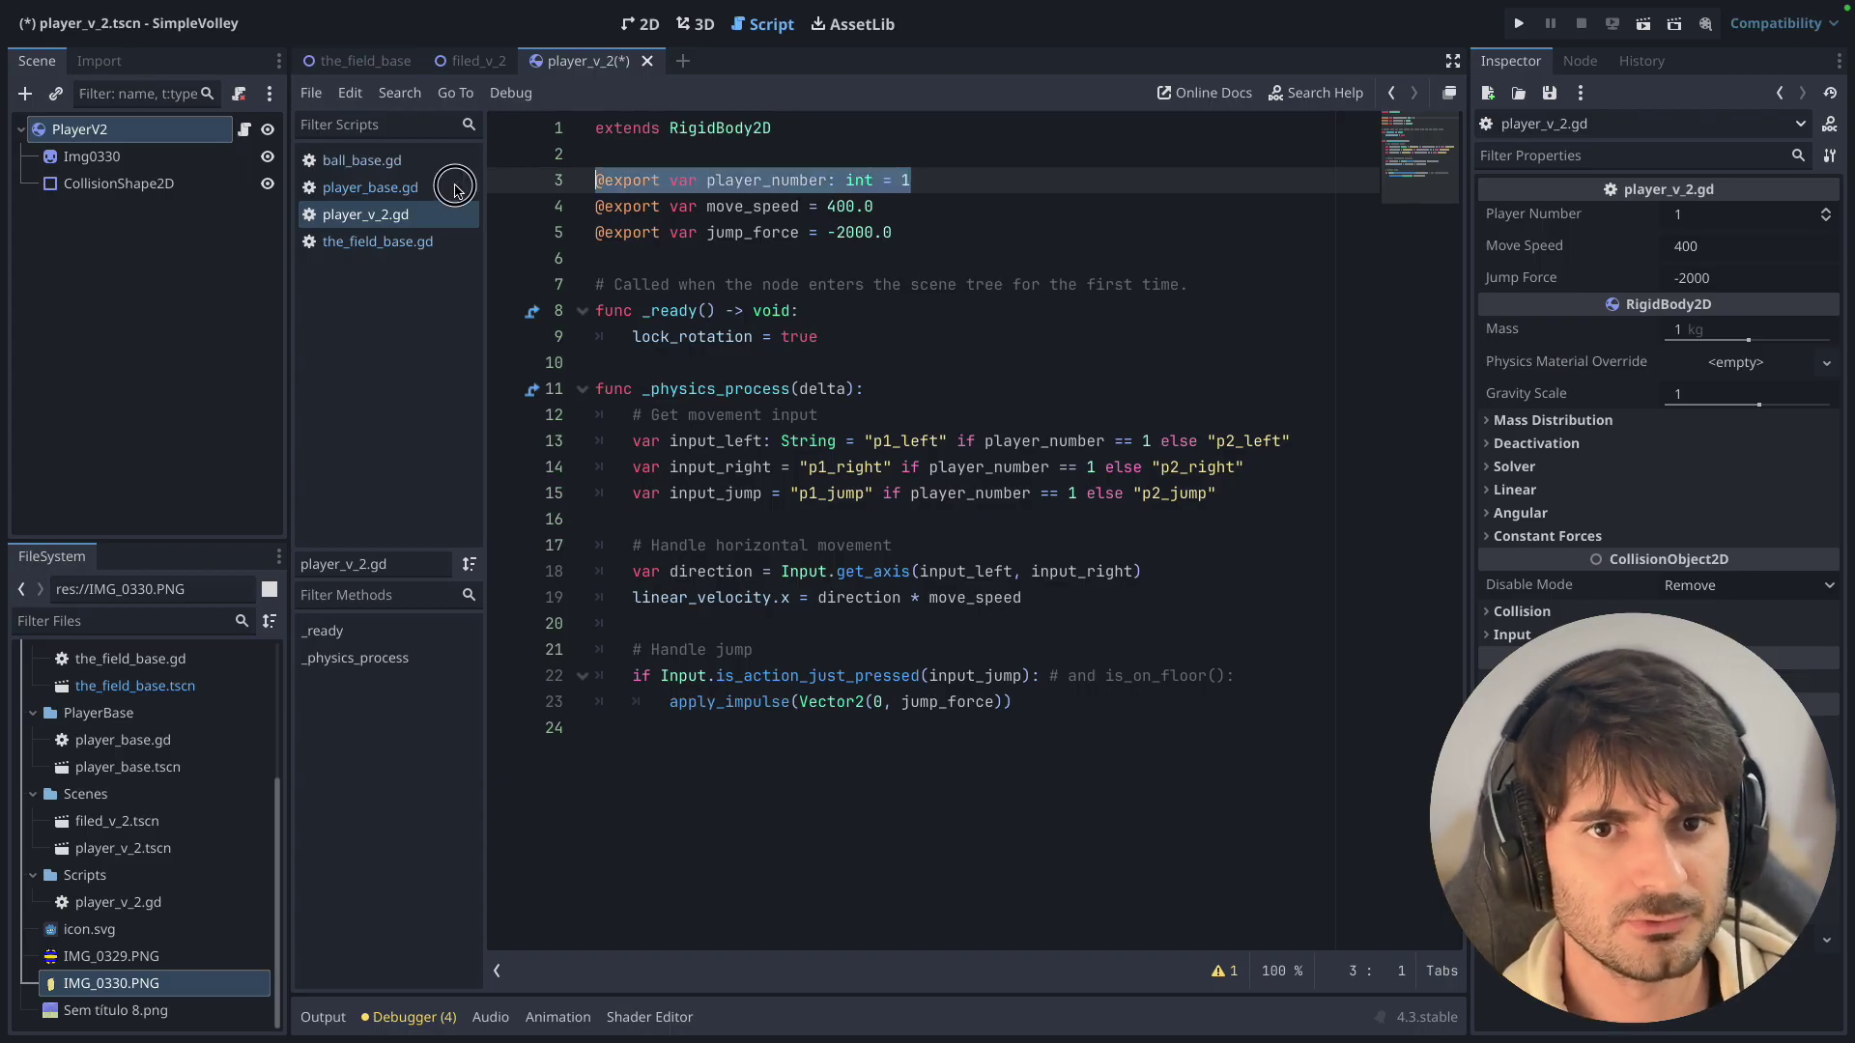
{"action": "left_click", "coordinate": [874, 180]}
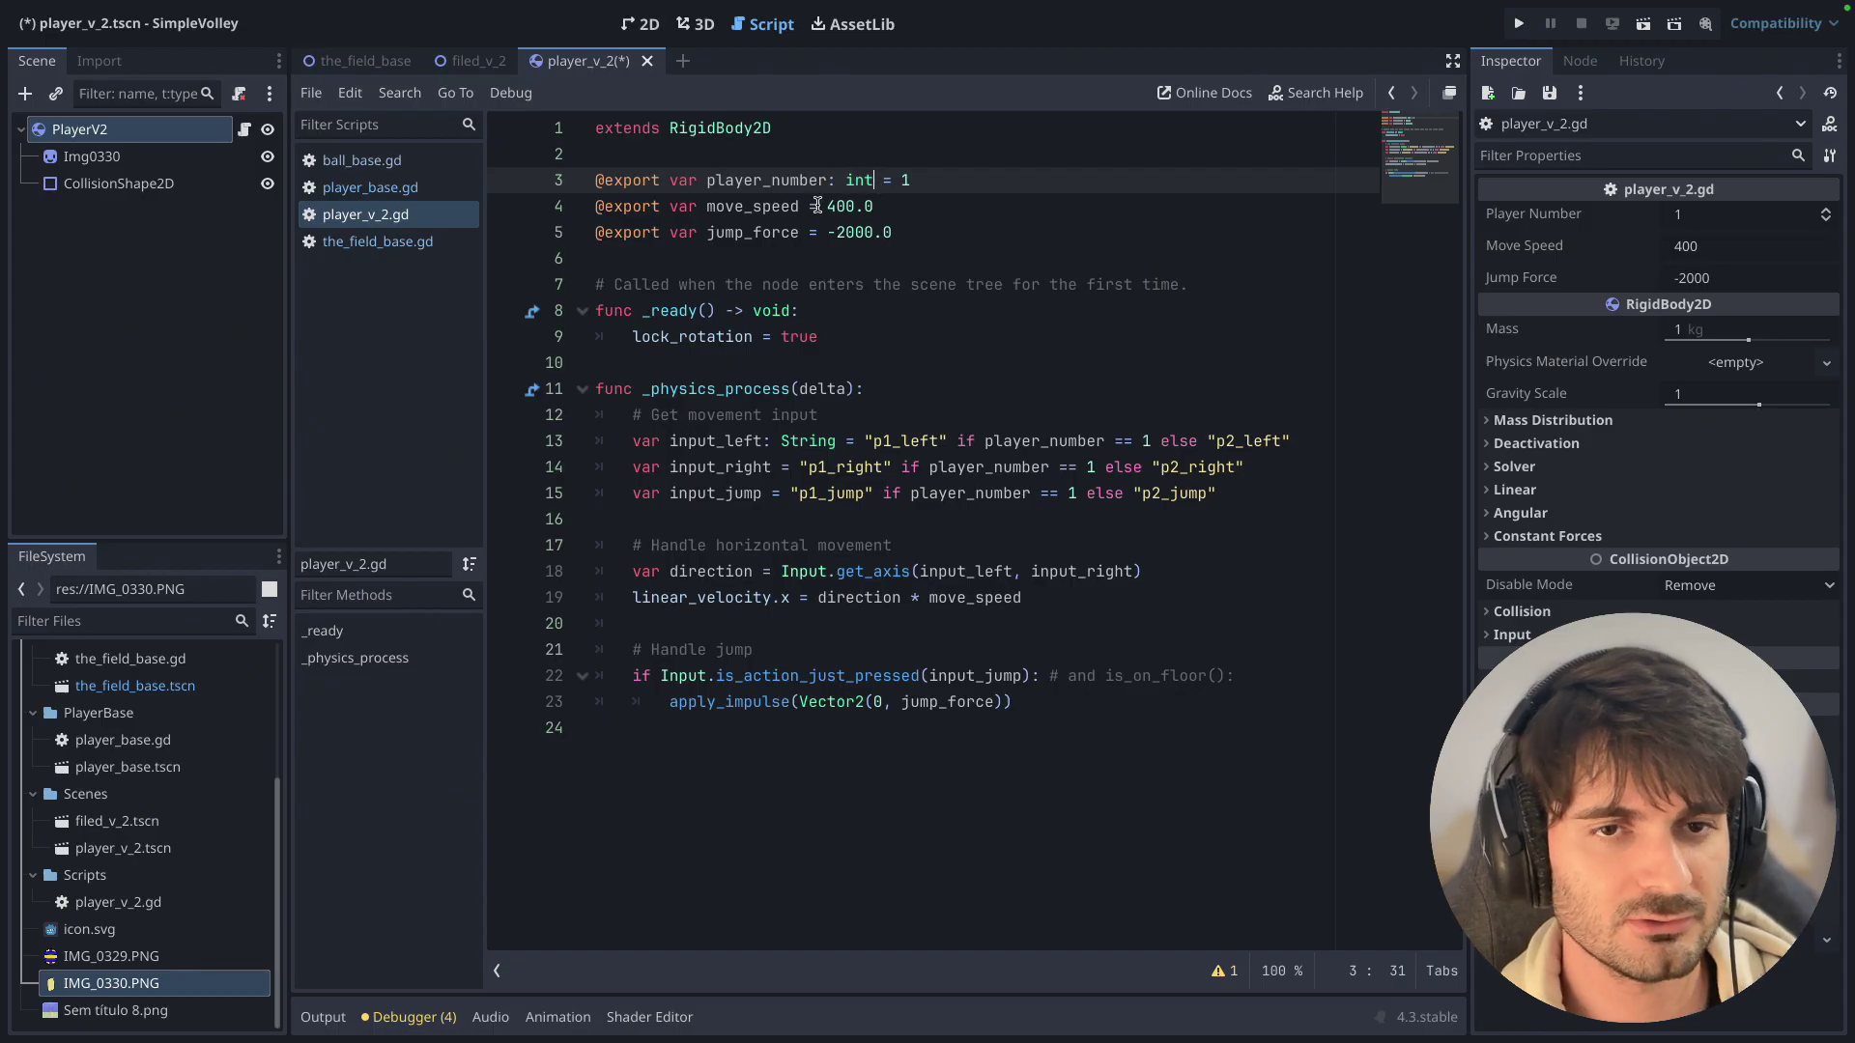
{"action": "left_click_drag", "start_coordinate": [874, 206], "coordinate": [592, 207]}
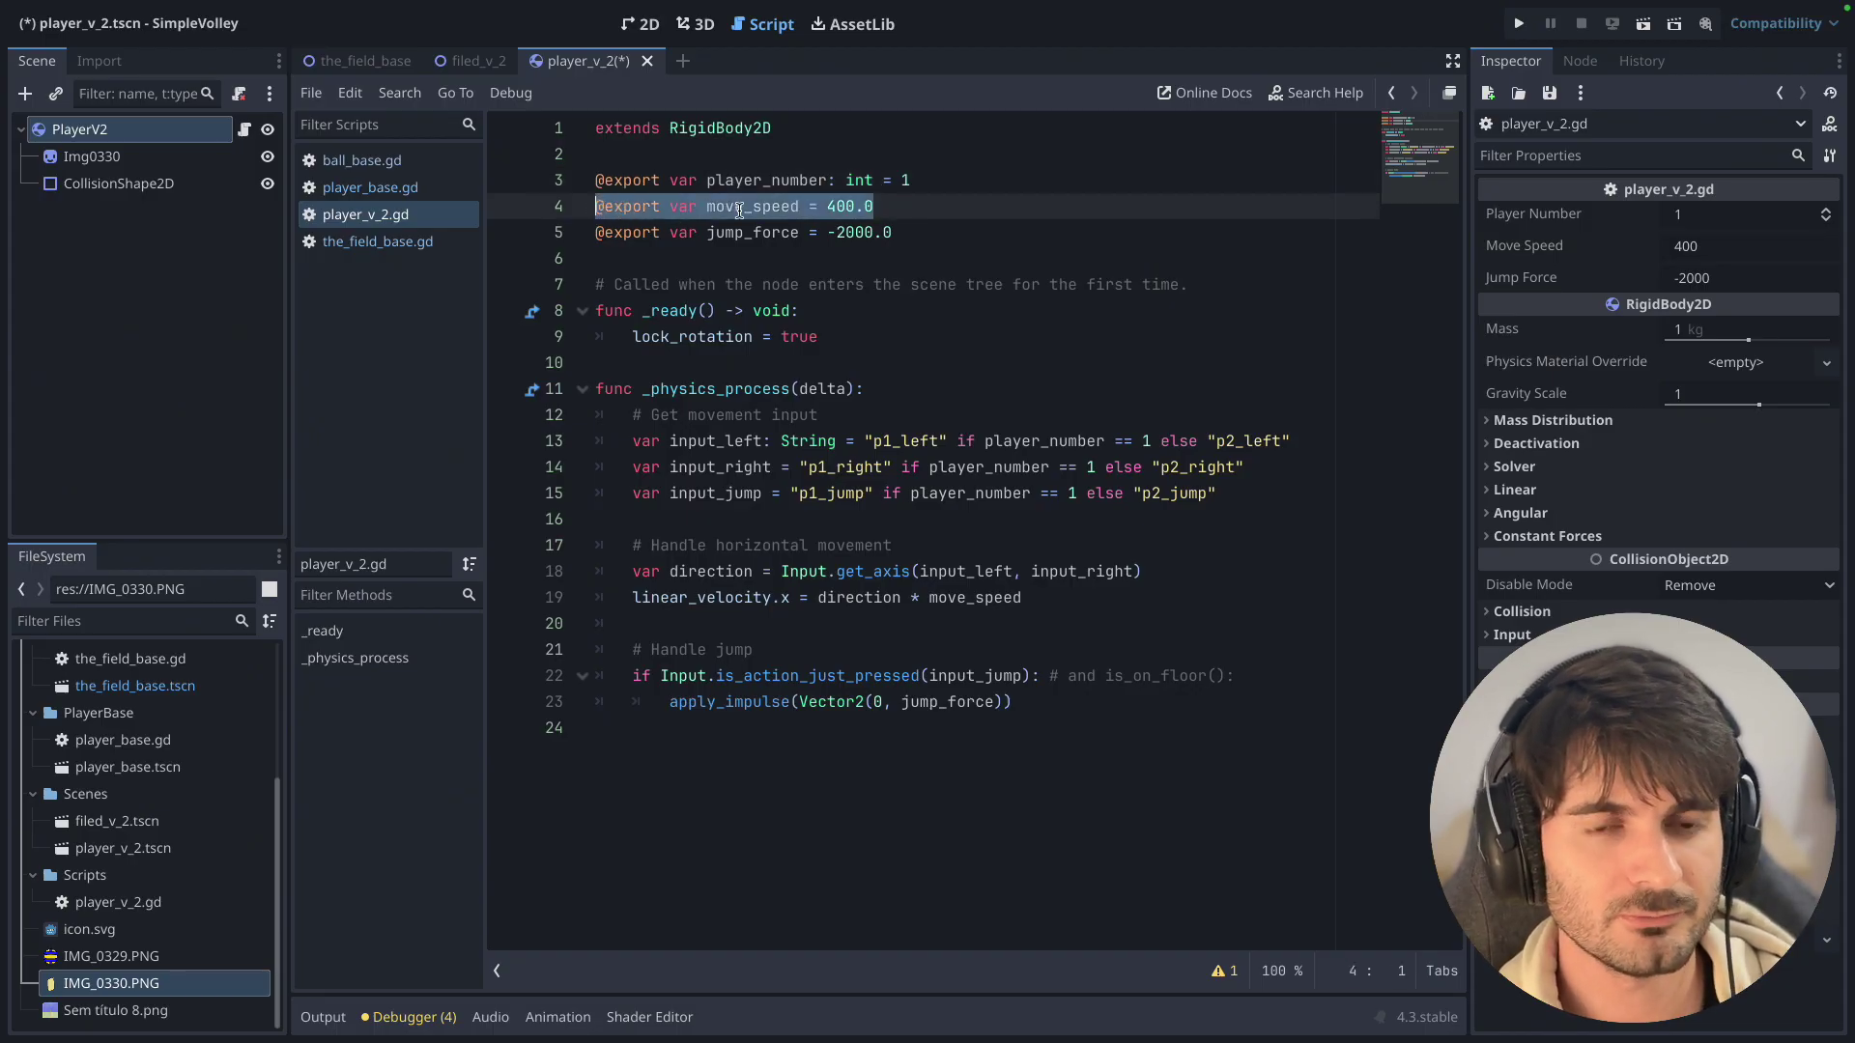
{"action": "left_click_drag", "start_coordinate": [893, 233], "coordinate": [560, 235]}
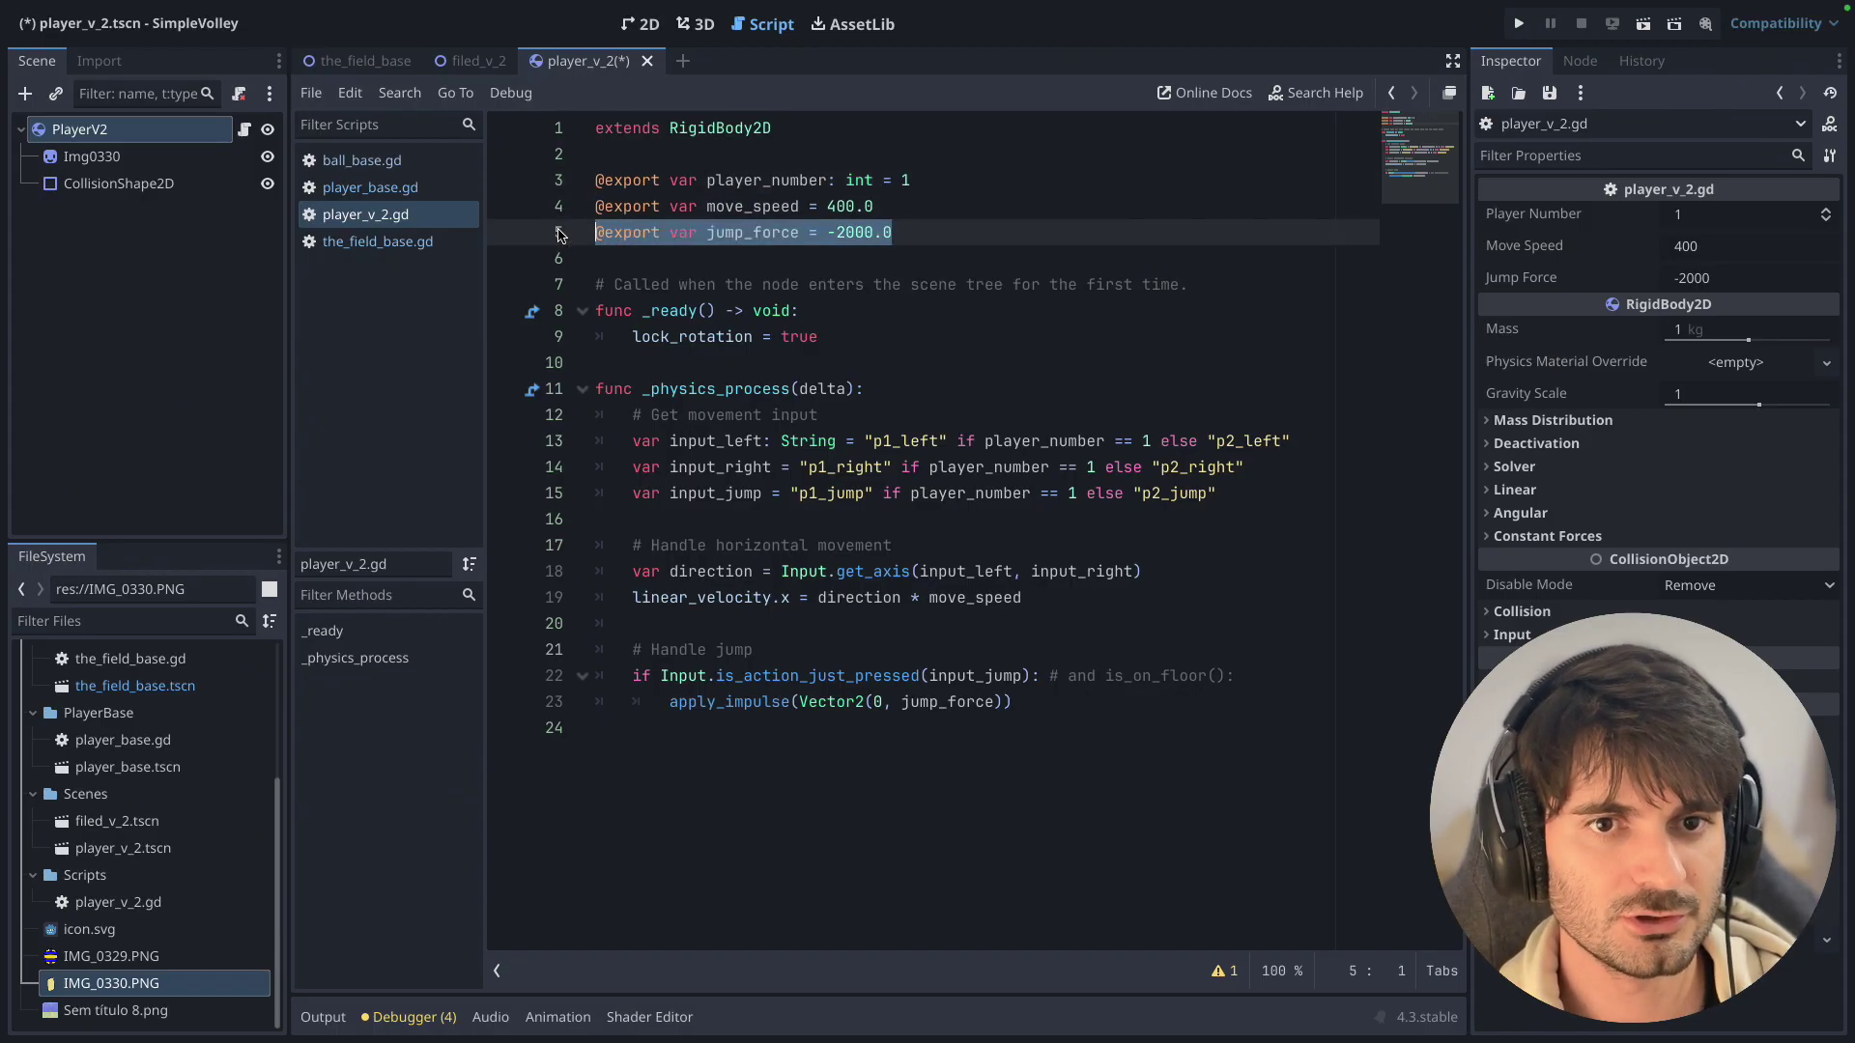
{"action": "double_click", "coordinate": [842, 232]}
{"action": "double_click", "coordinate": [748, 232]}
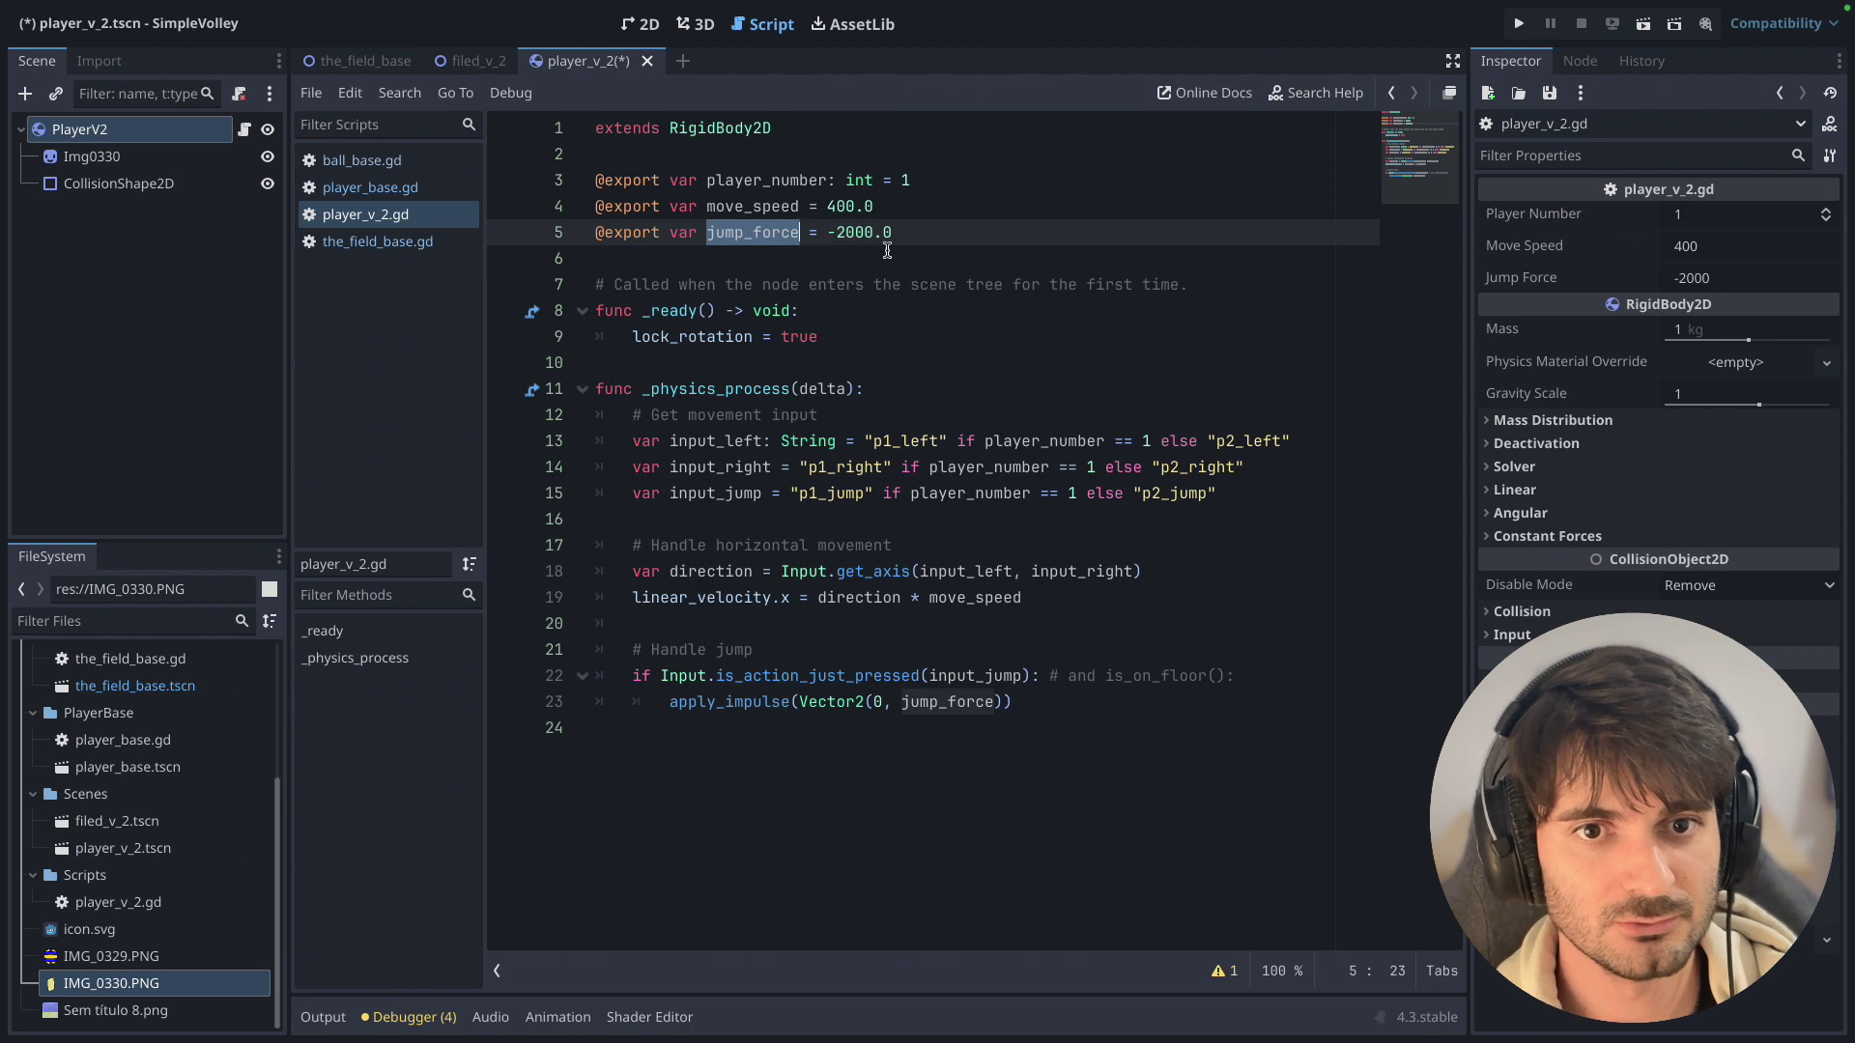
{"action": "mouse_move", "coordinate": [890, 233]}
{"action": "left_mouse_down"}
{"action": "mouse_move", "coordinate": [828, 233]}
{"action": "mouse_move", "coordinate": [827, 207]}
{"action": "left_mouse_up"}
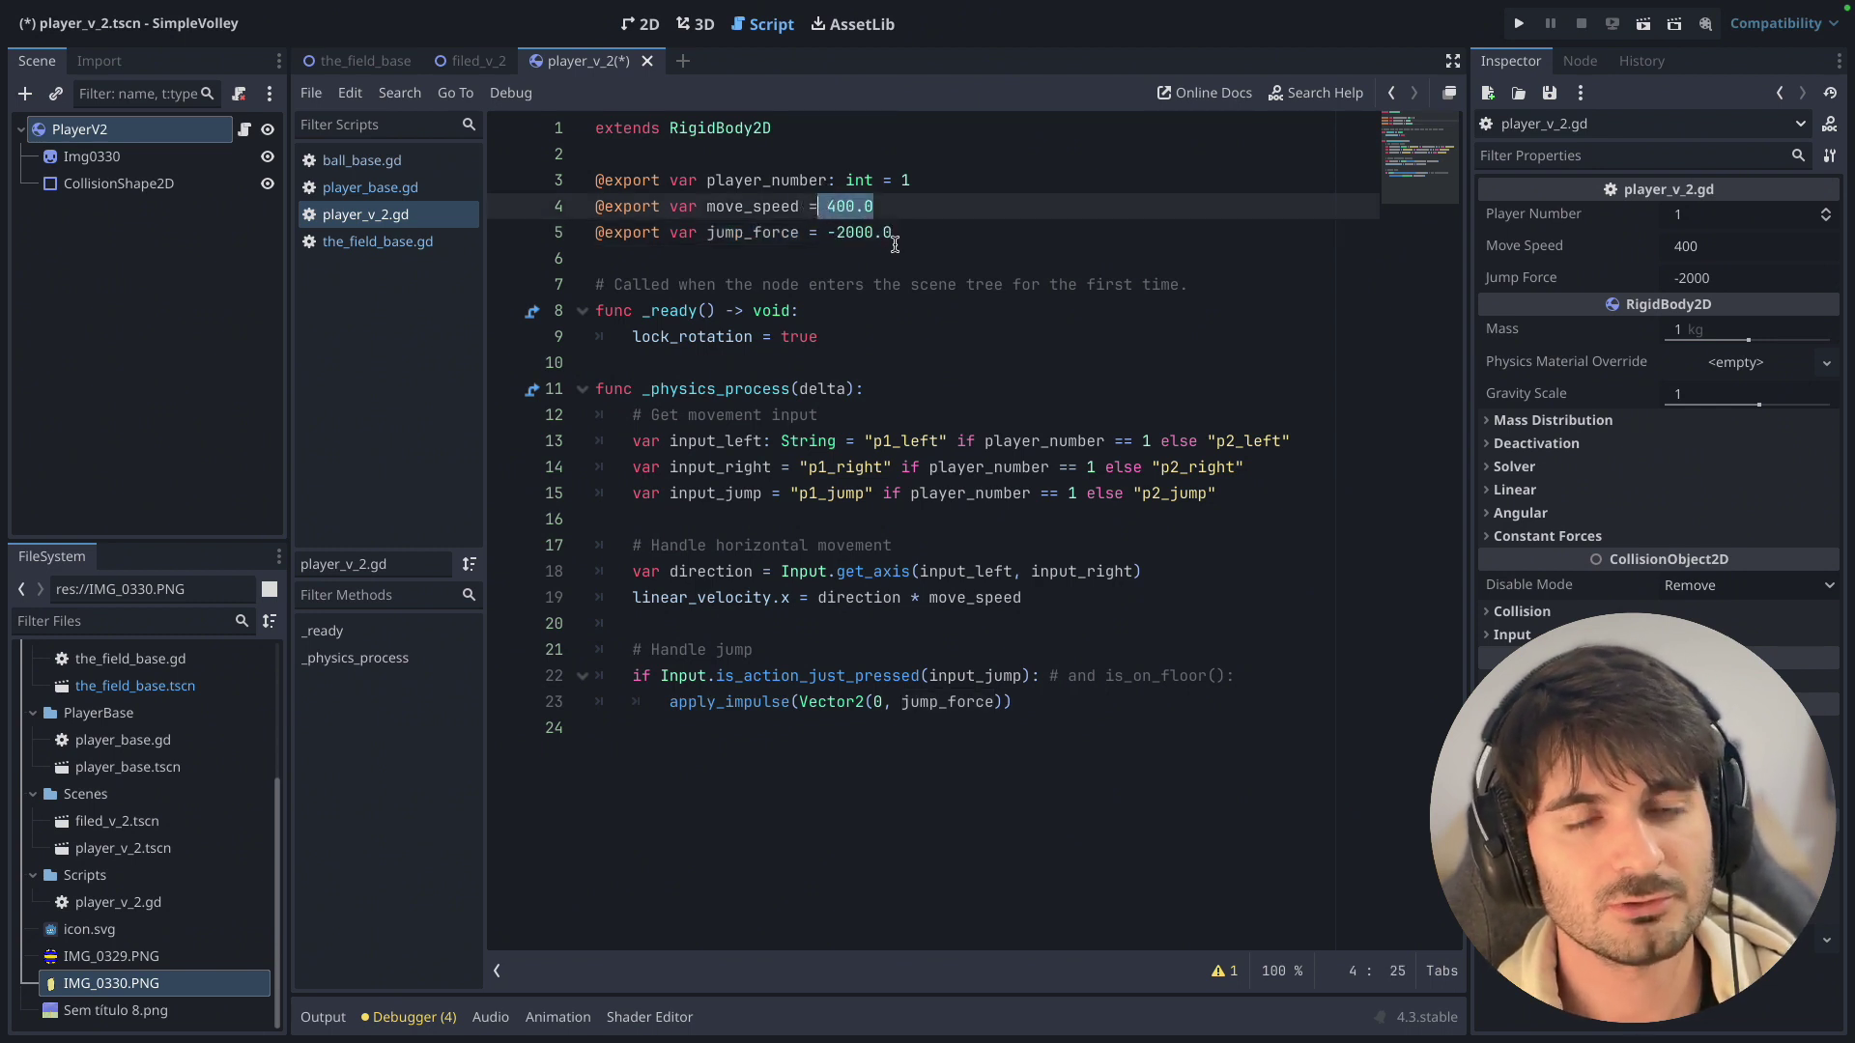
{"action": "left_click", "coordinate": [858, 340]}
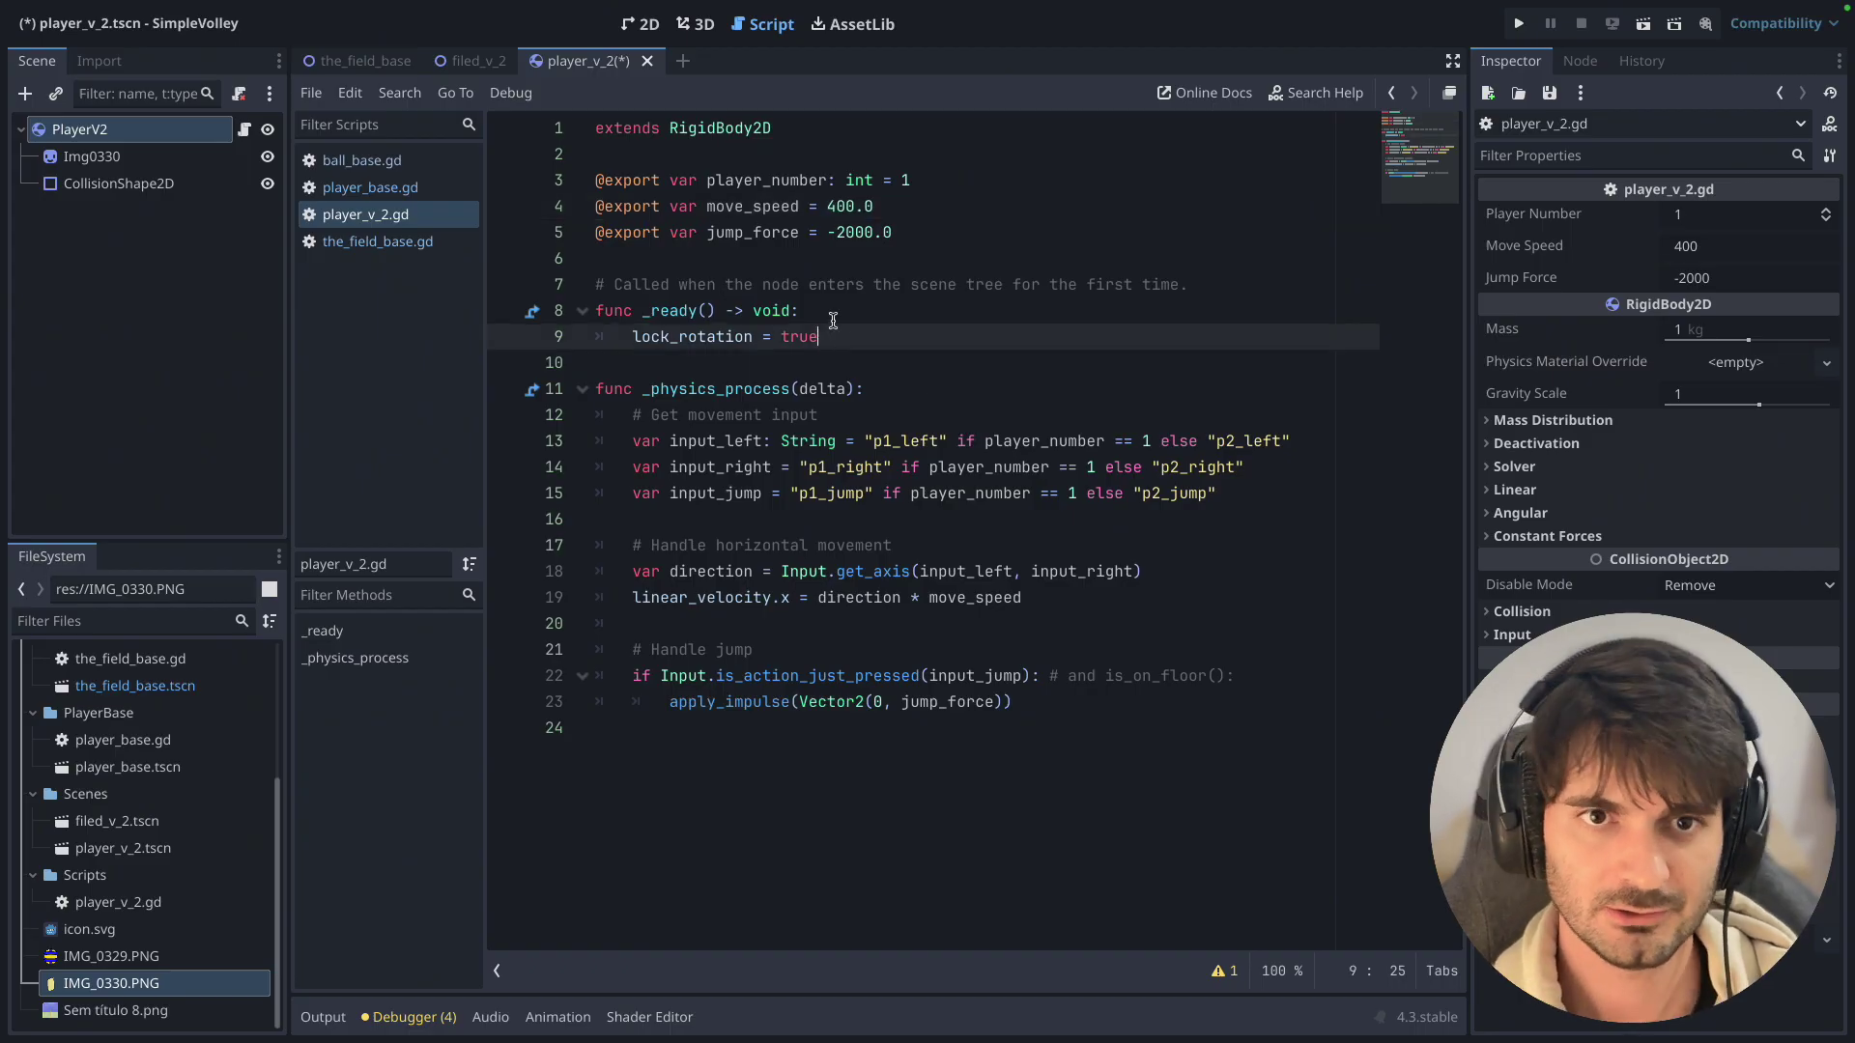
{"action": "double_click", "coordinate": [716, 338]}
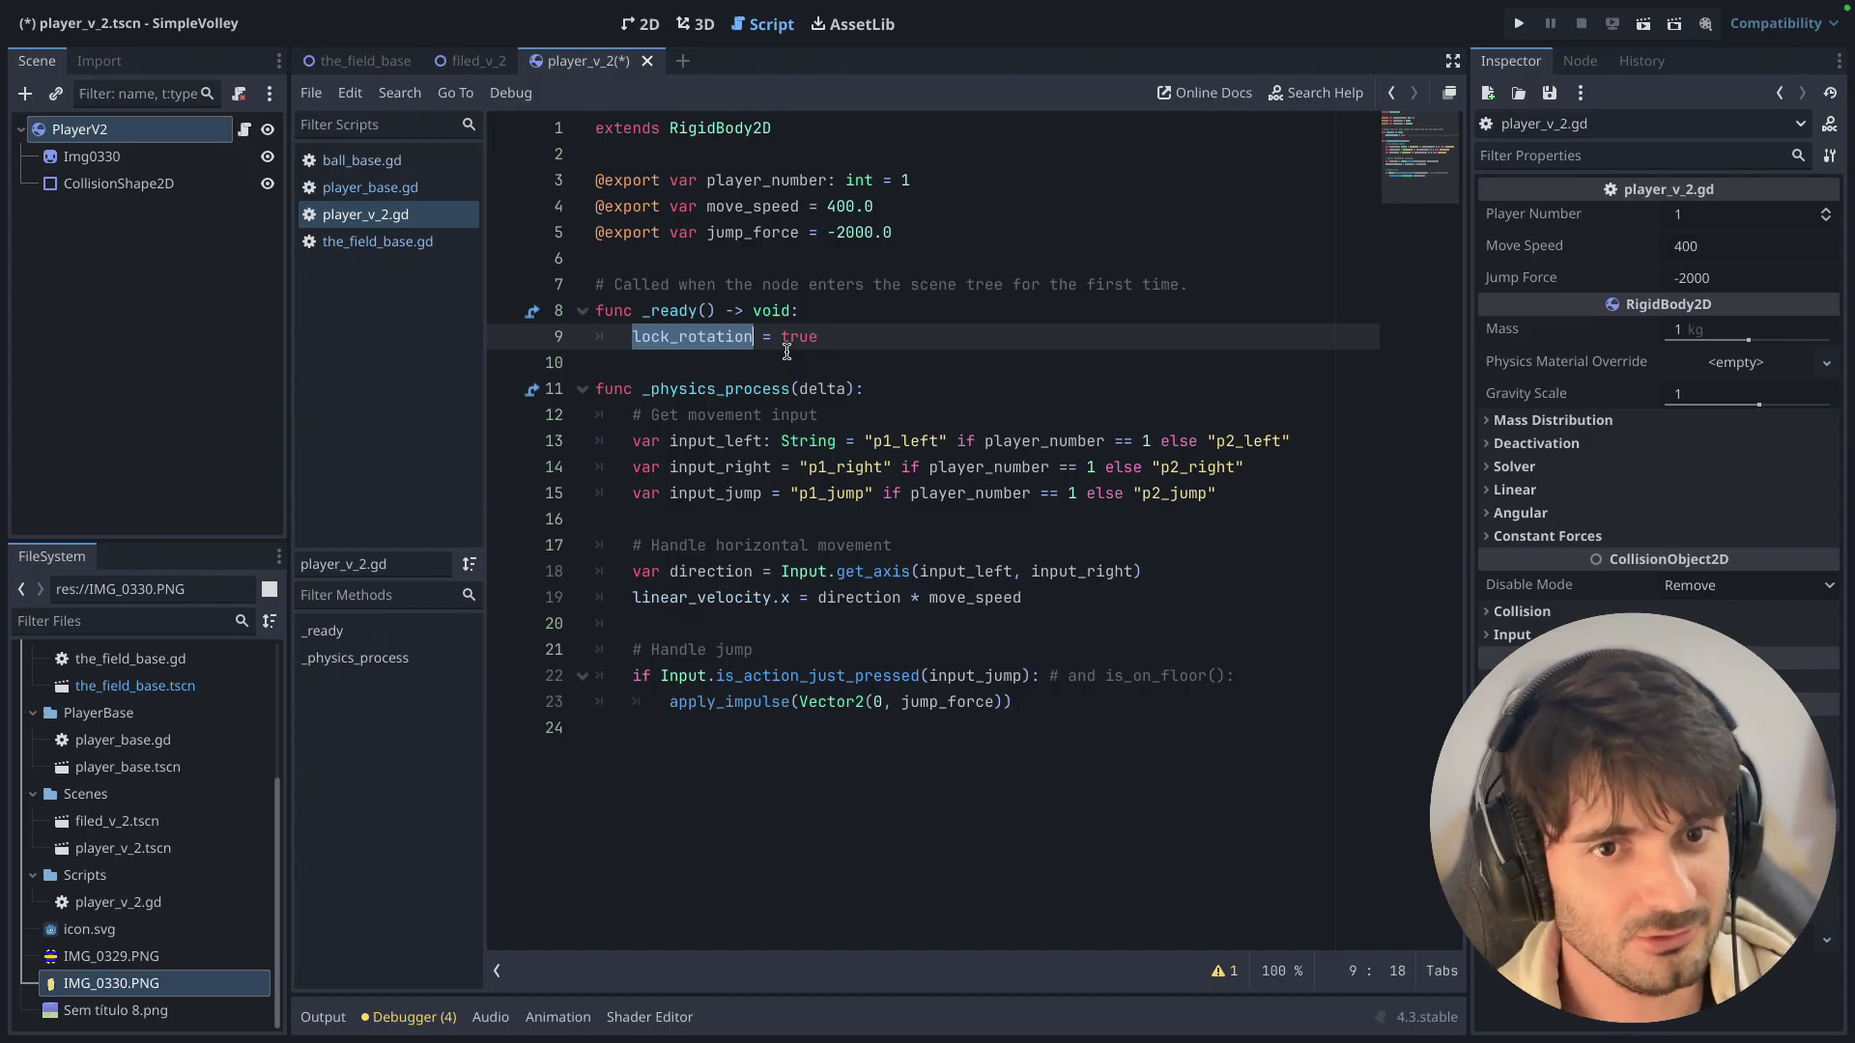
Review the _physics_process input block with the p1_left, p1_right and p1_jump action names.
{"action": "key", "text": "ctrl+z"}
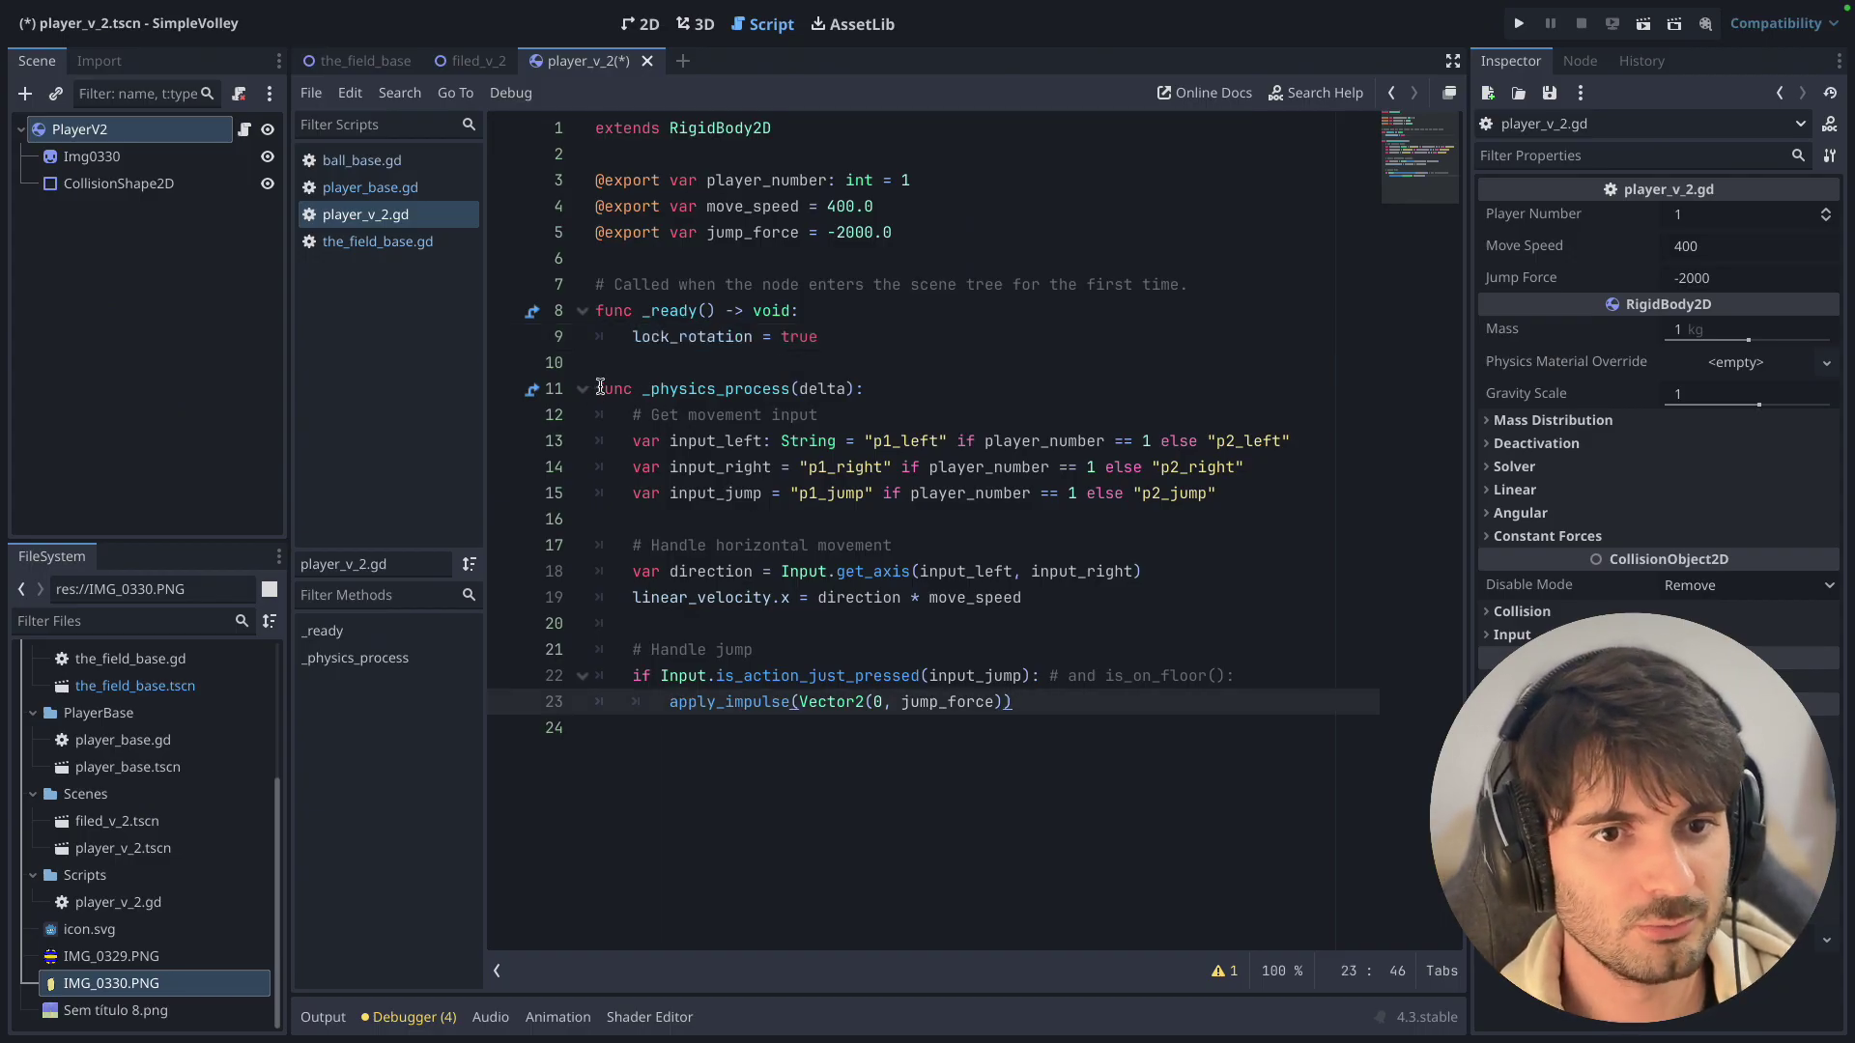
{"action": "left_click_drag", "start_coordinate": [602, 388], "coordinate": [928, 410]}
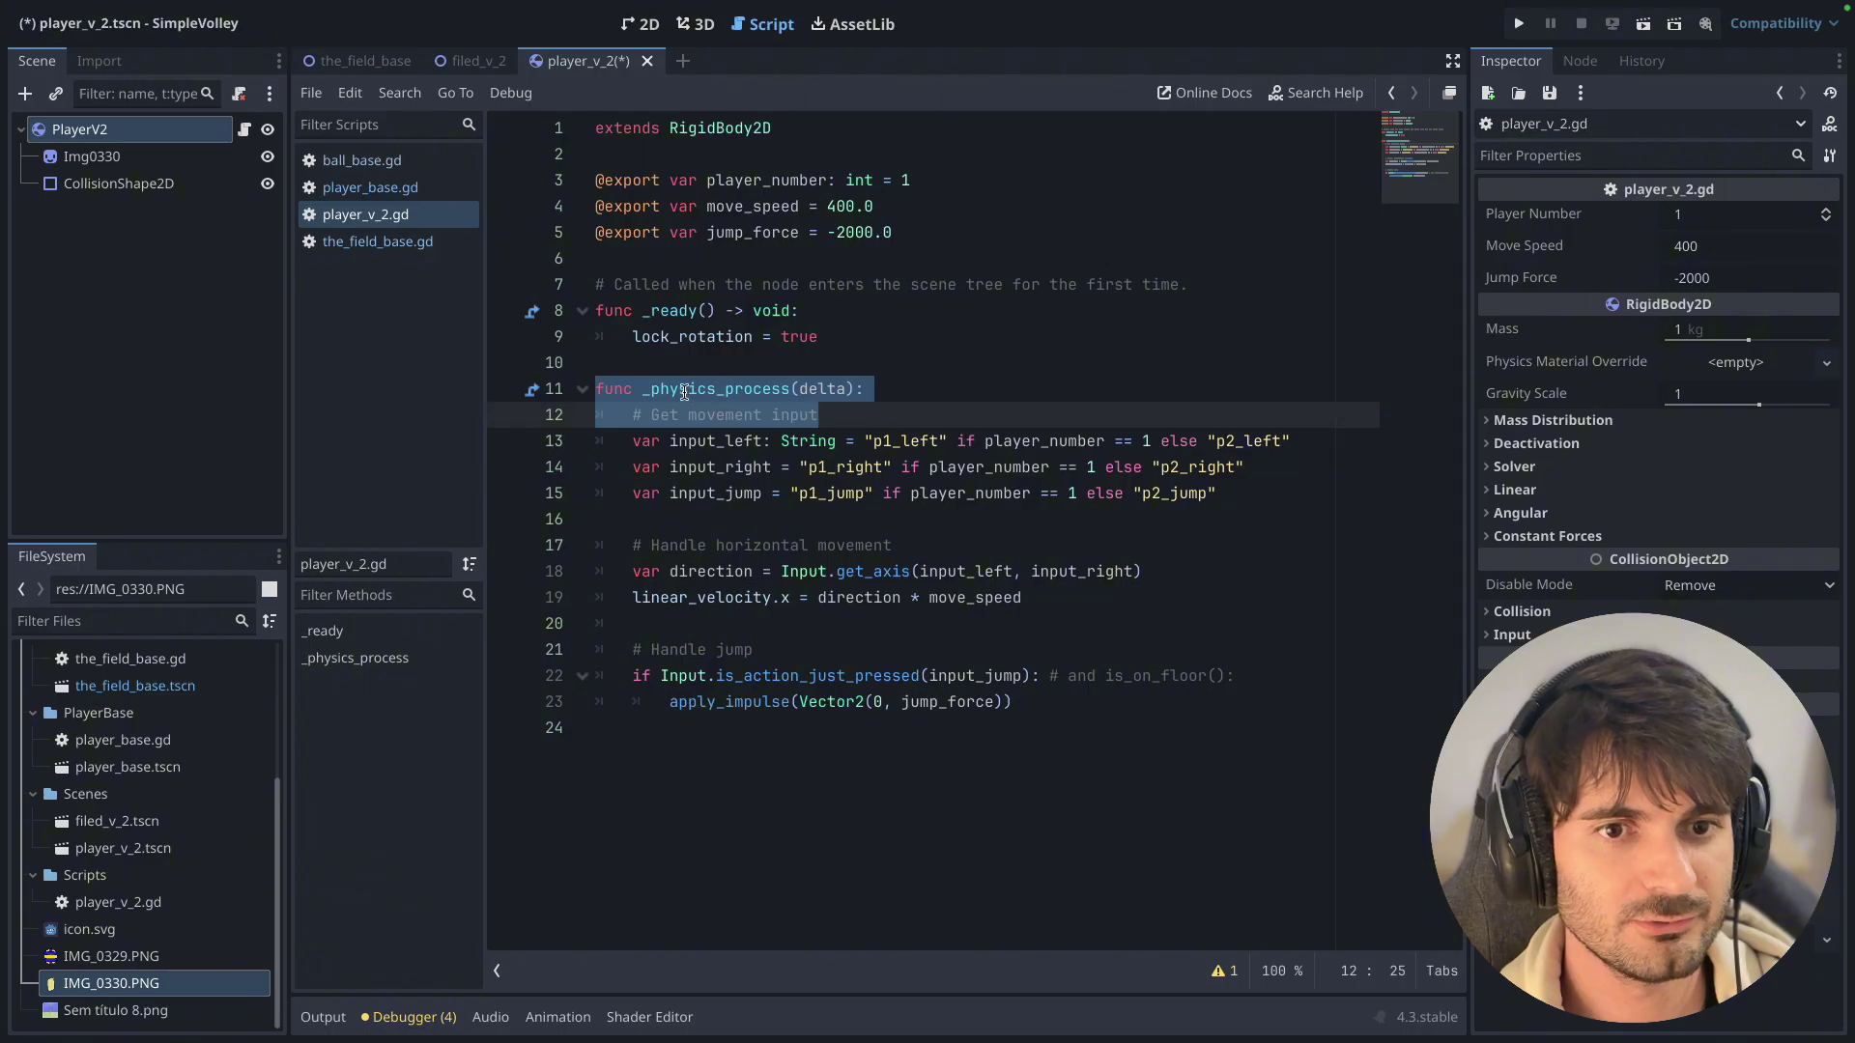
{"action": "left_click", "coordinate": [807, 388]}
{"action": "left_click_drag", "start_coordinate": [632, 415], "coordinate": [1214, 496]}
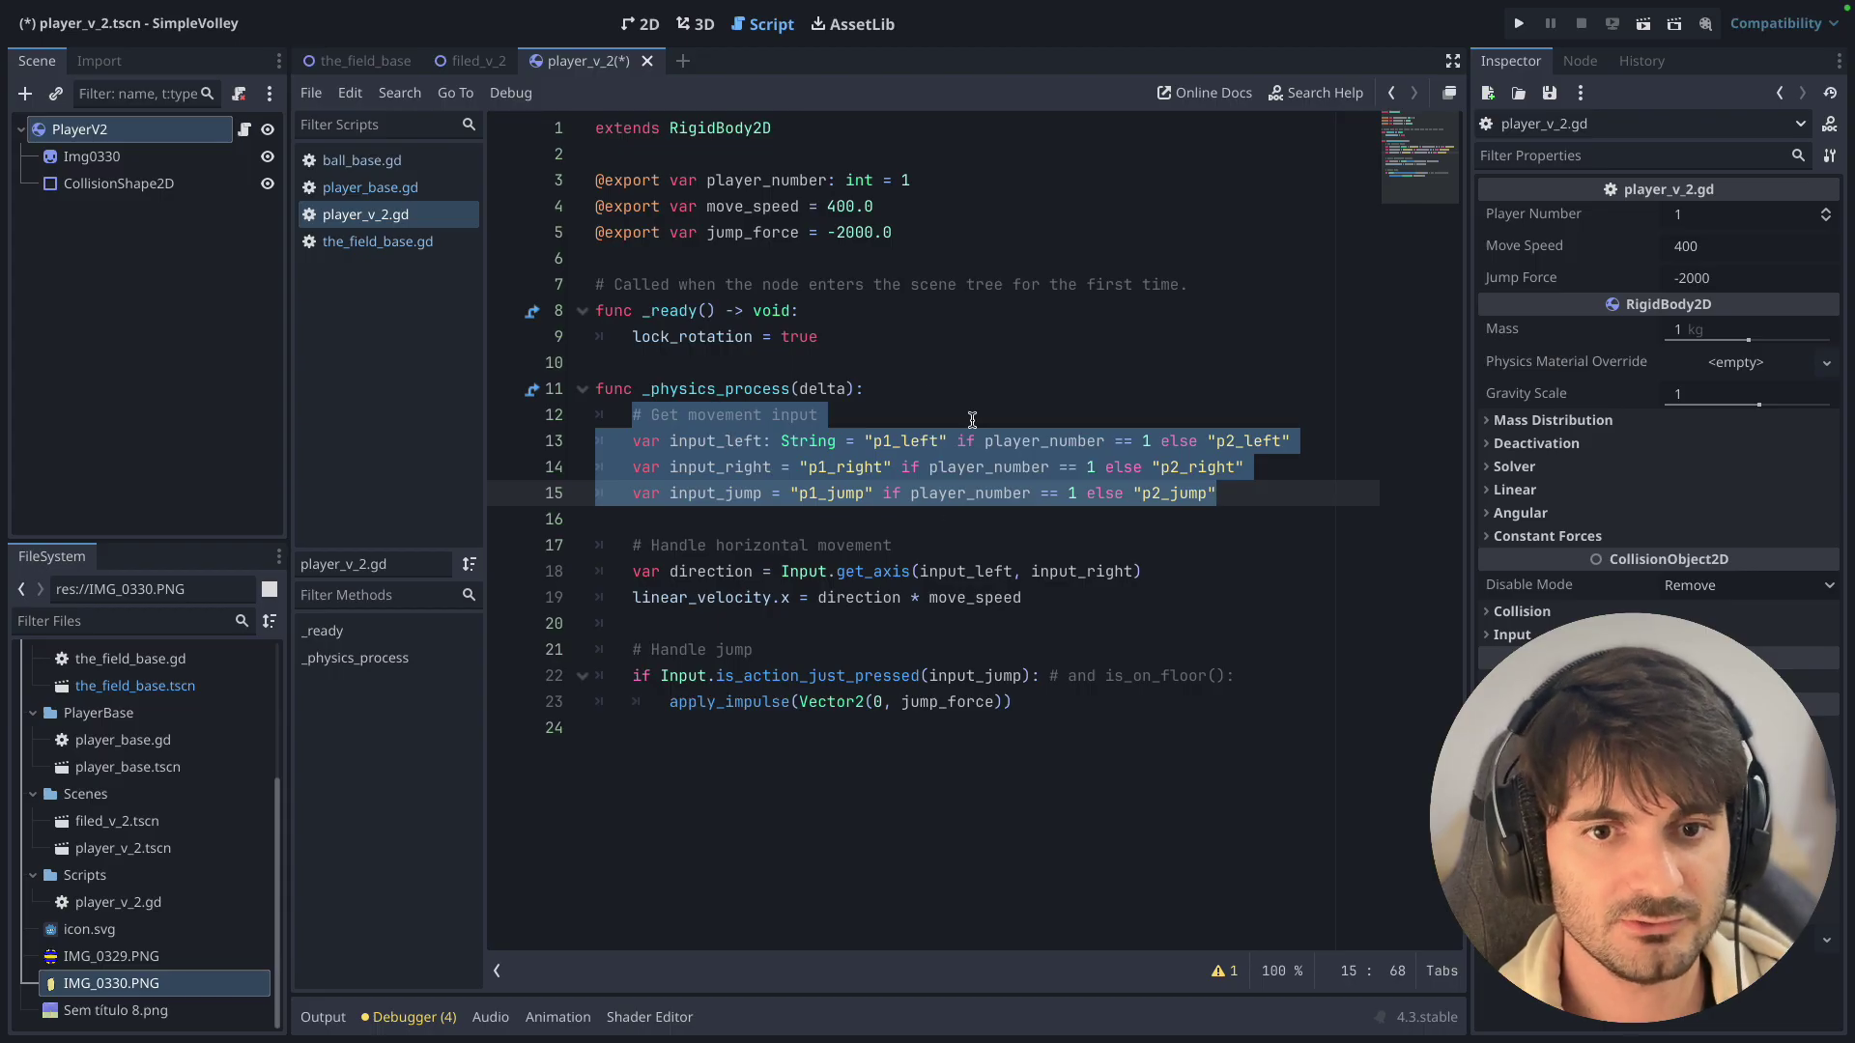
{"action": "left_click_drag", "start_coordinate": [836, 441], "coordinate": [649, 440]}
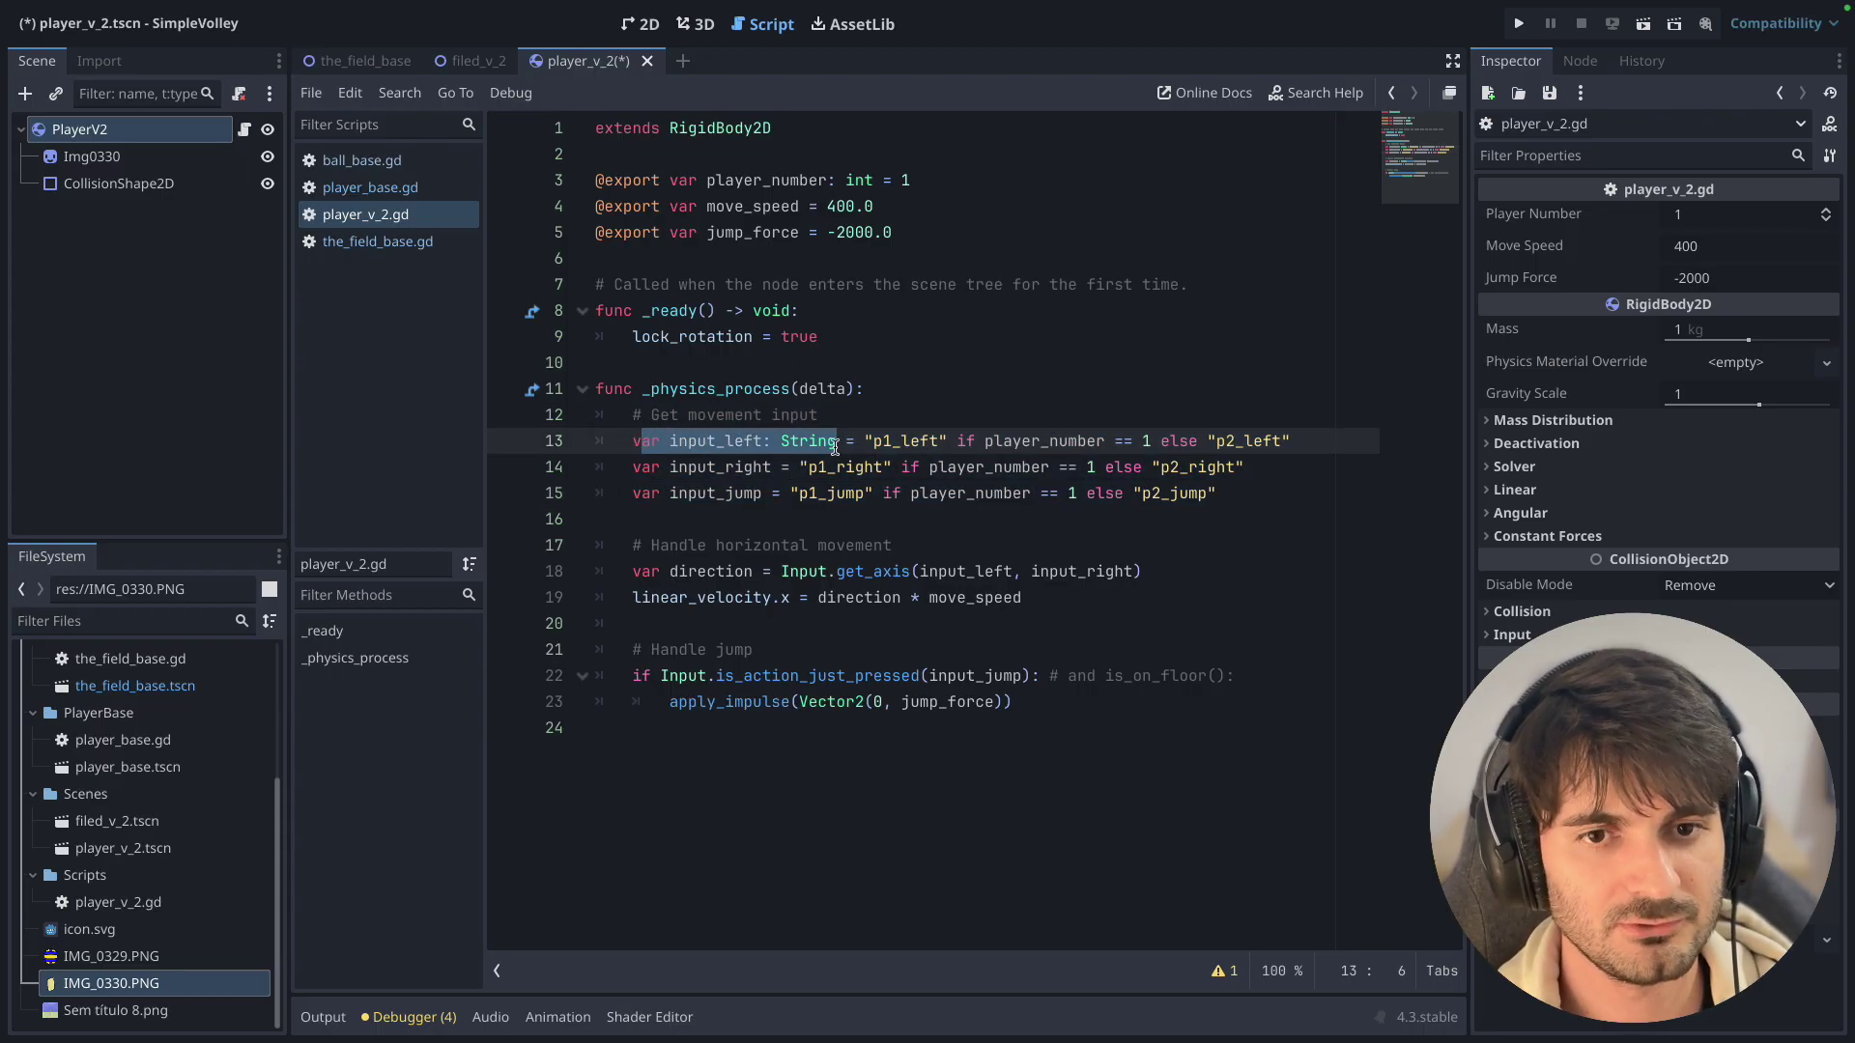
{"action": "left_click", "coordinate": [862, 440]}
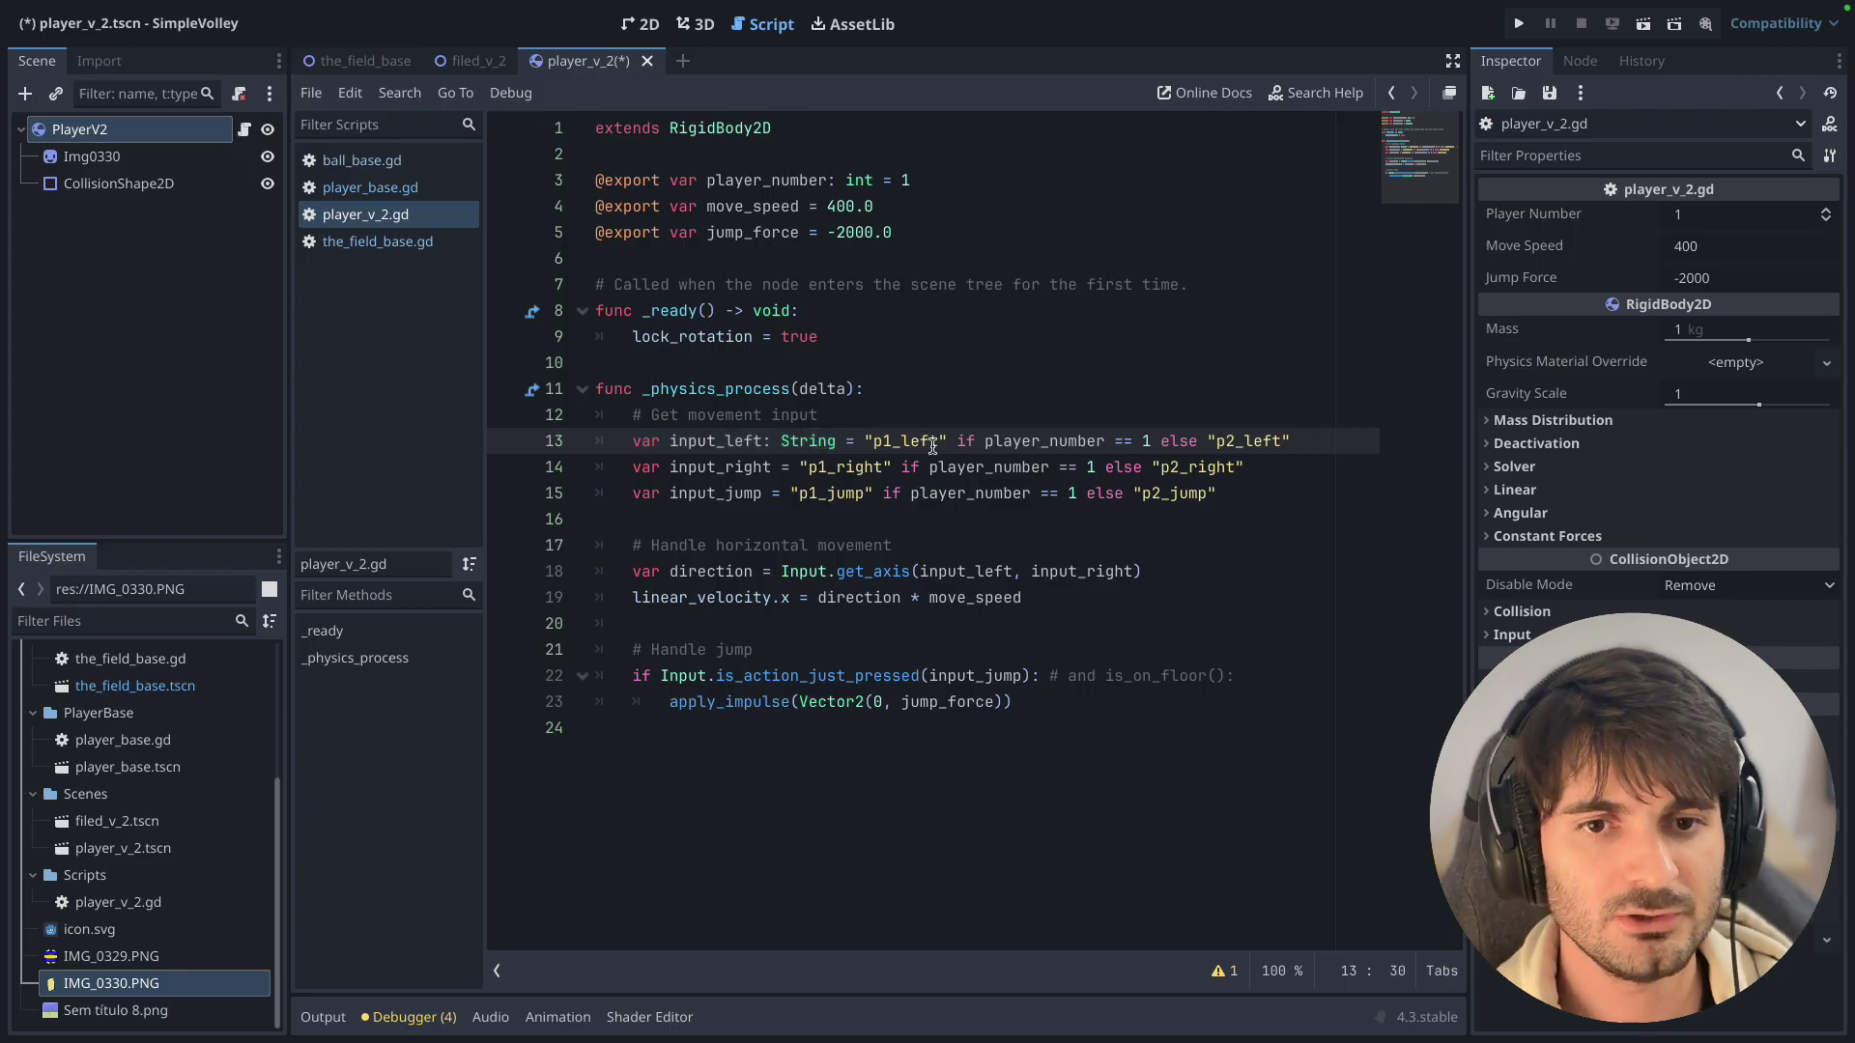
{"action": "left_click_drag", "start_coordinate": [870, 440], "coordinate": [943, 443]}
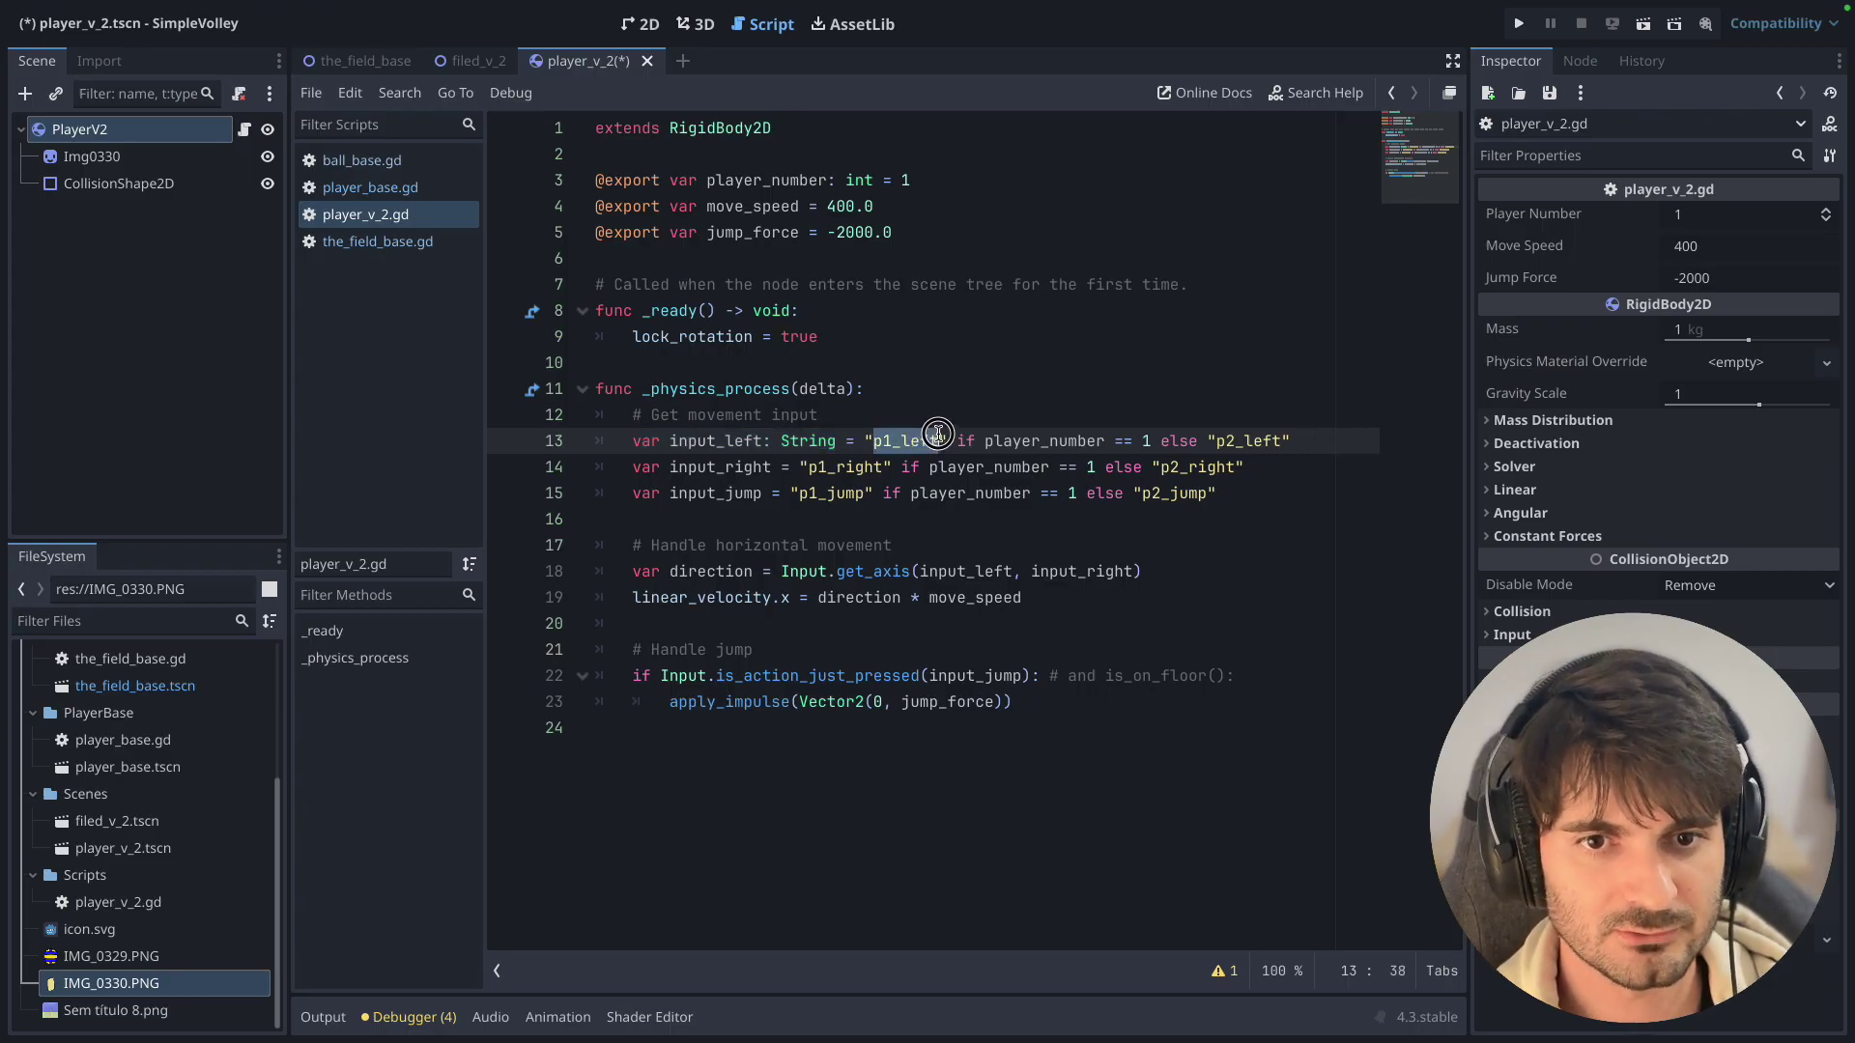
{"action": "left_click", "coordinate": [836, 467]}
{"action": "double_click", "coordinate": [823, 492]}
{"action": "left_click", "coordinate": [934, 519]}
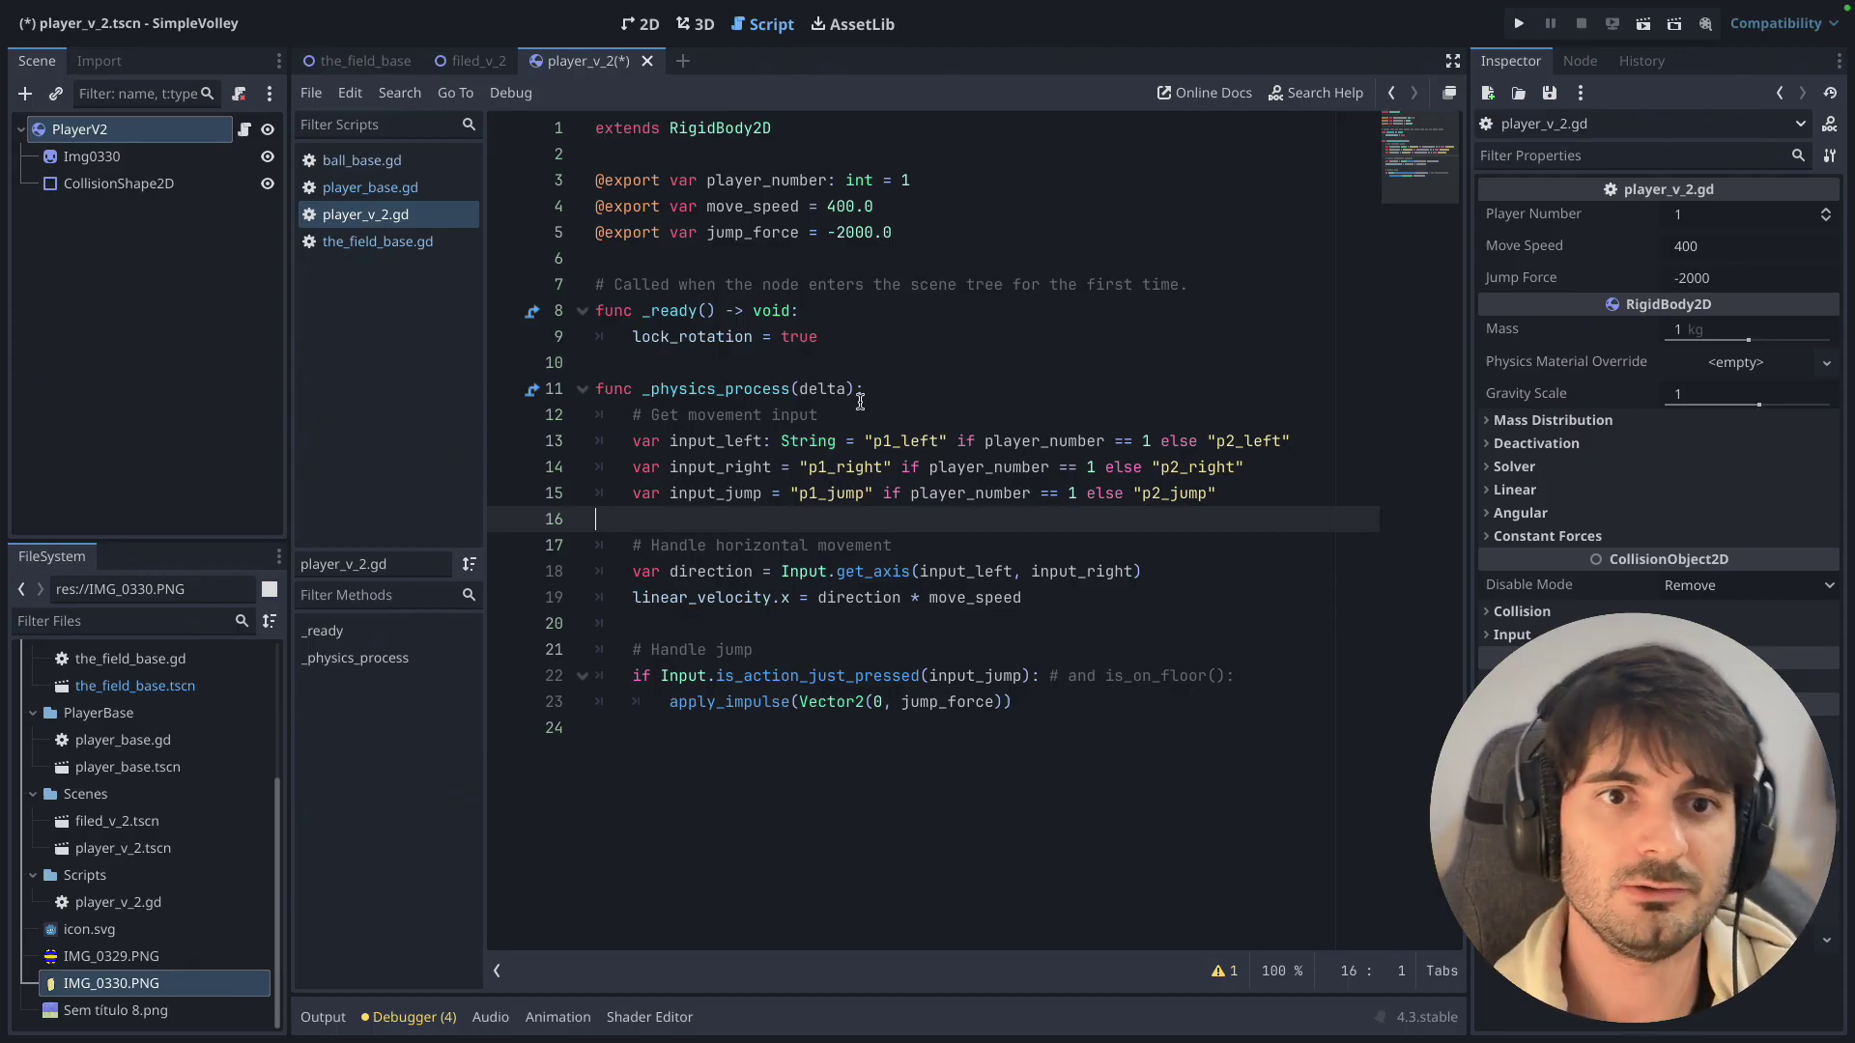
Review the three input action lines, the player_number == 1 condition and the player-two else branch.
{"action": "left_click", "coordinate": [634, 441]}
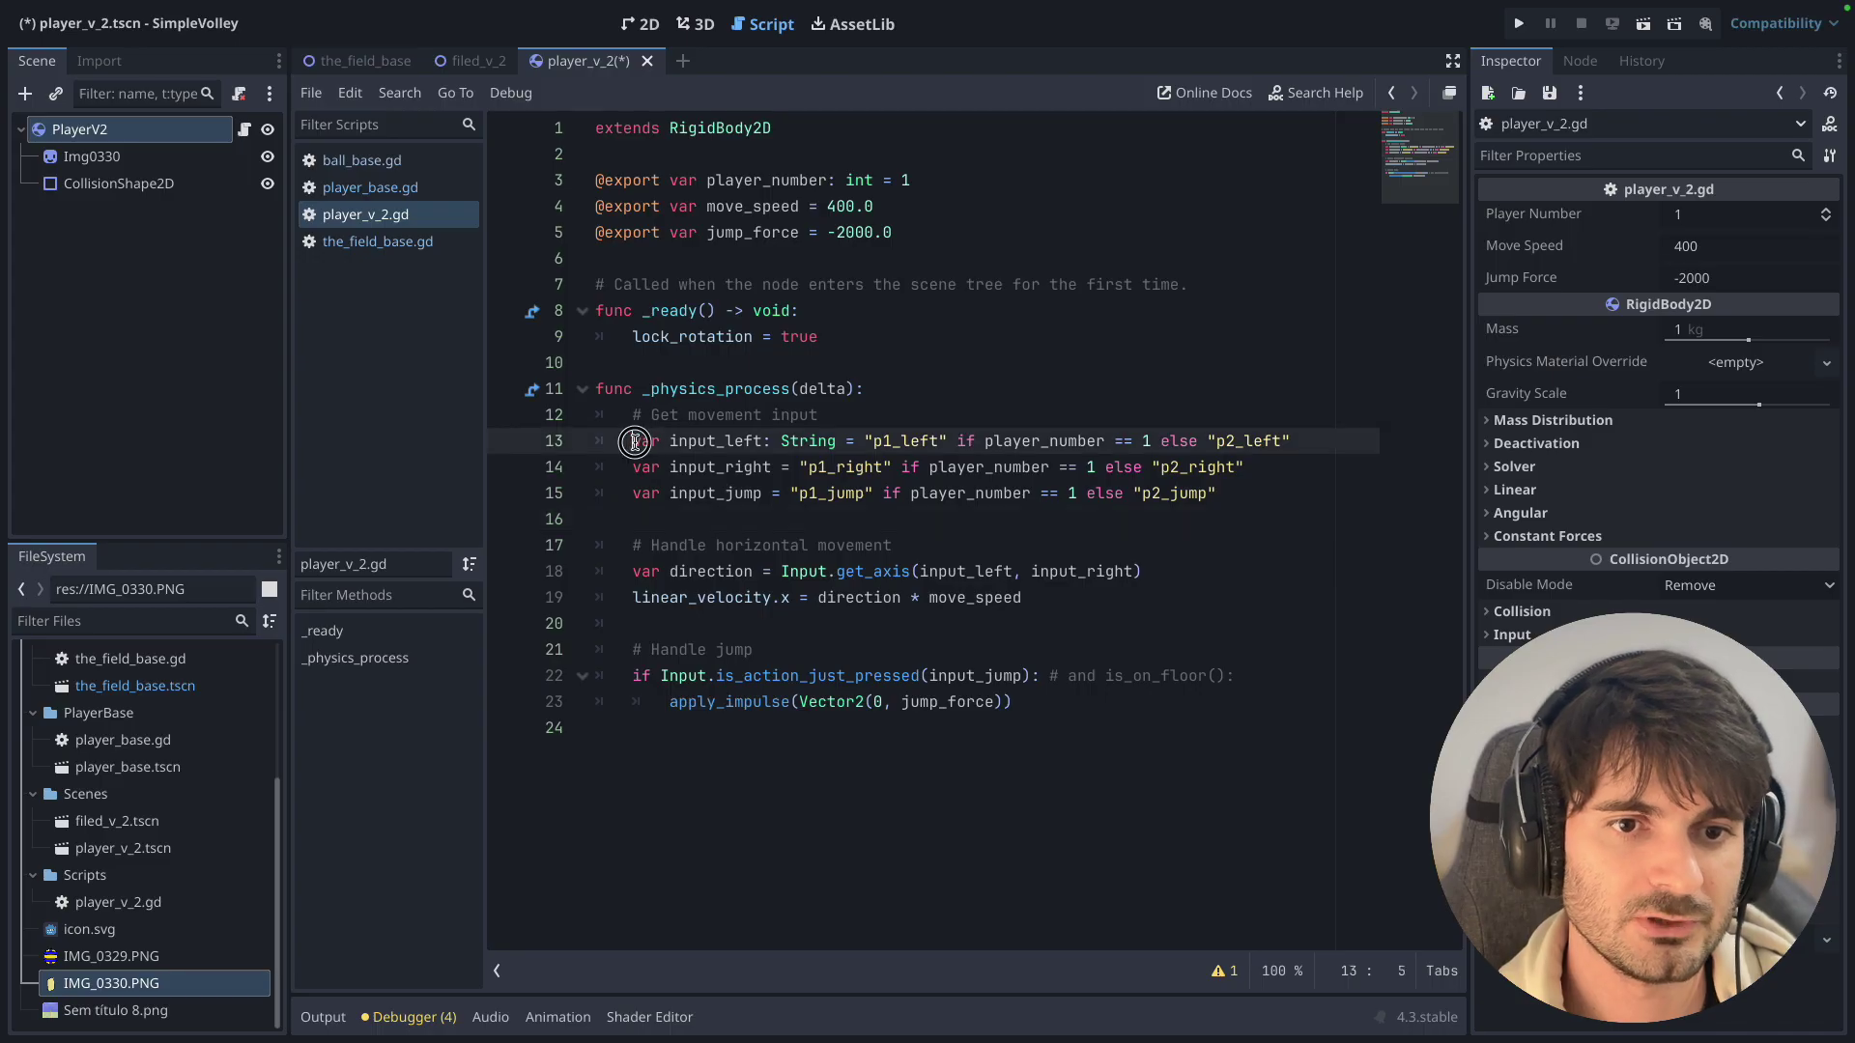
{"action": "left_click_drag", "start_coordinate": [633, 442], "coordinate": [1219, 495]}
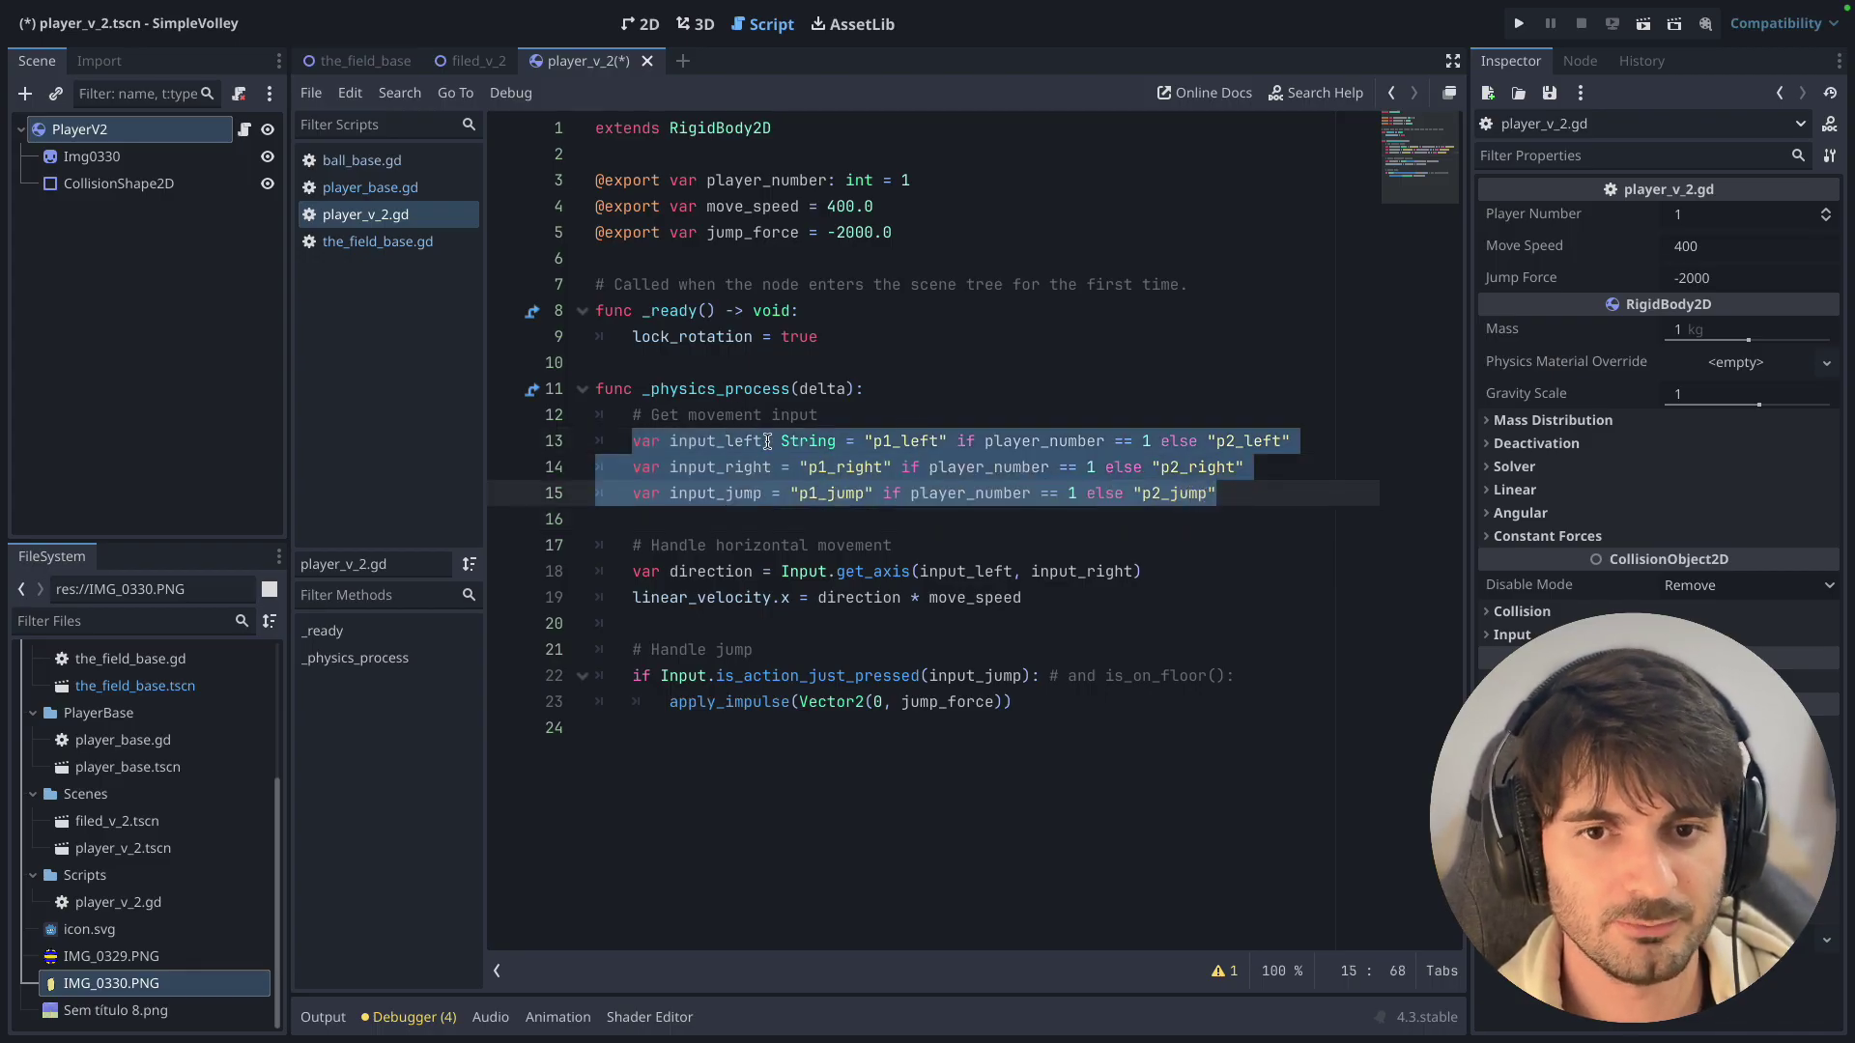
{"action": "left_click", "coordinate": [999, 442]}
{"action": "left_click_drag", "start_coordinate": [957, 442], "coordinate": [1152, 439]}
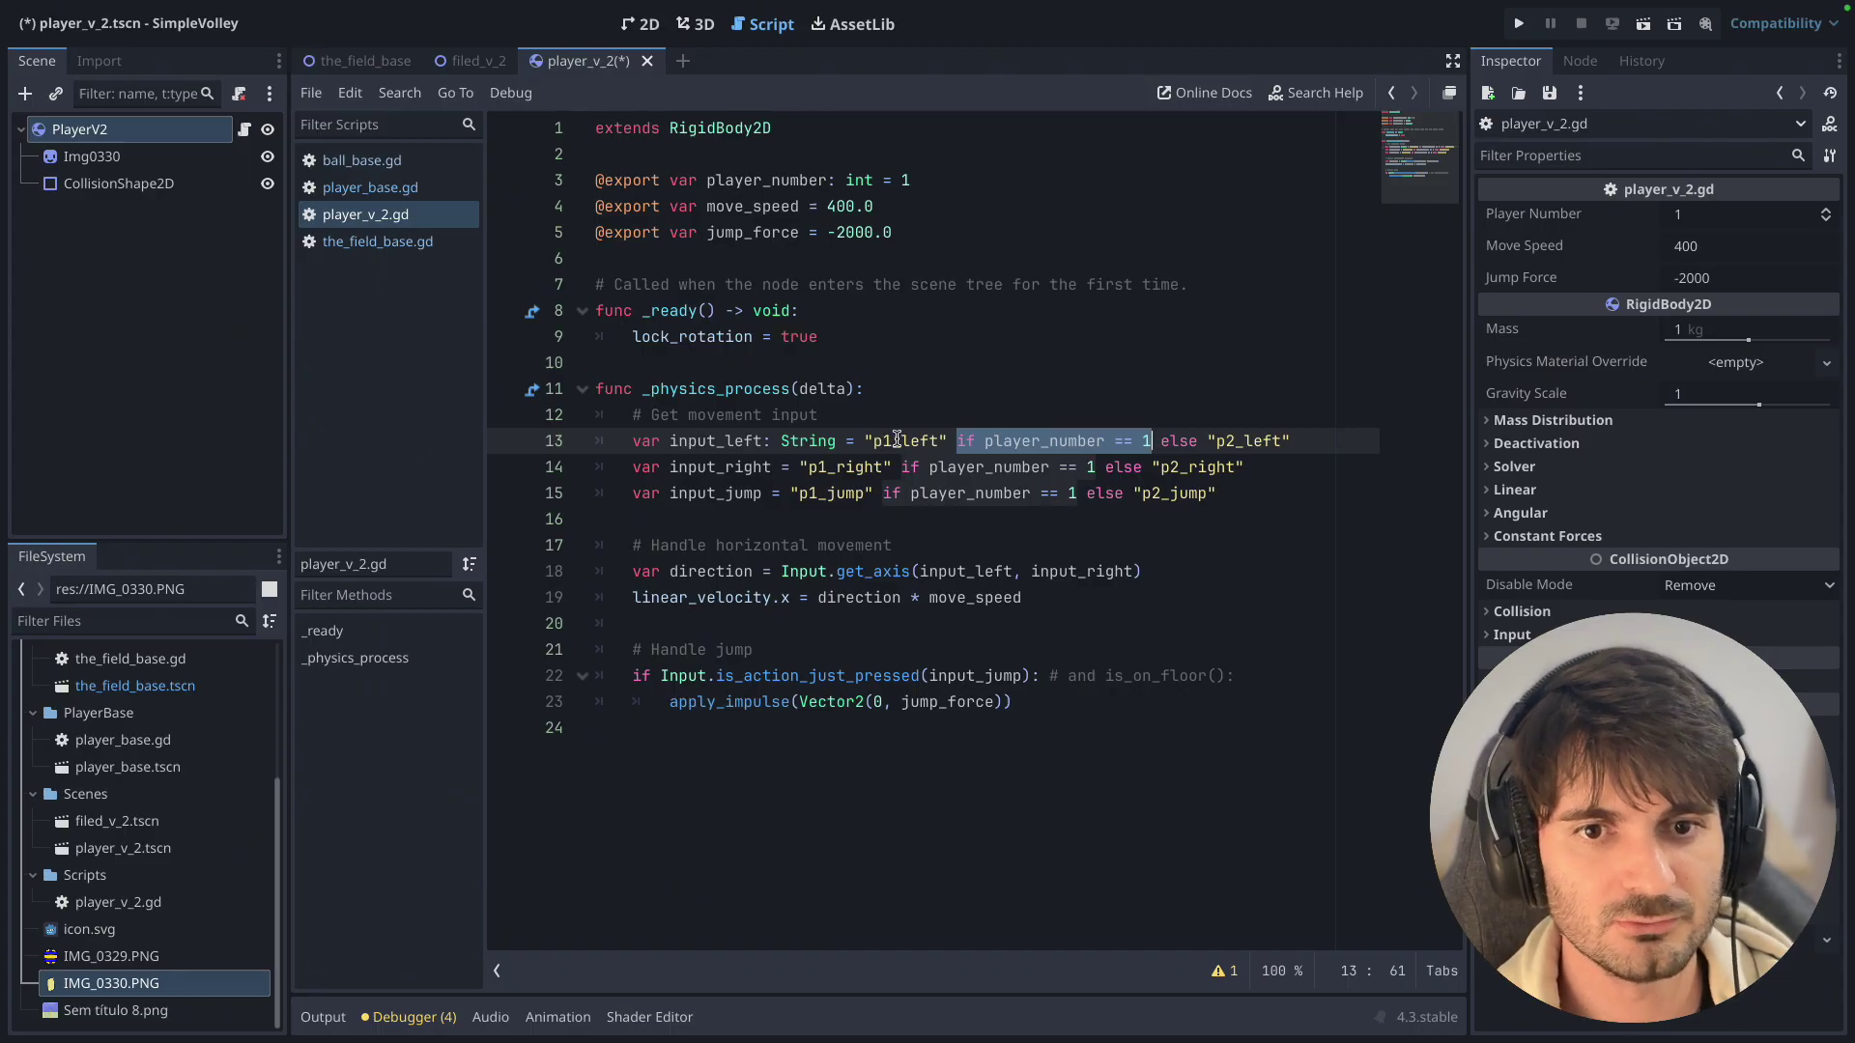
{"action": "double_click", "coordinate": [1179, 441]}
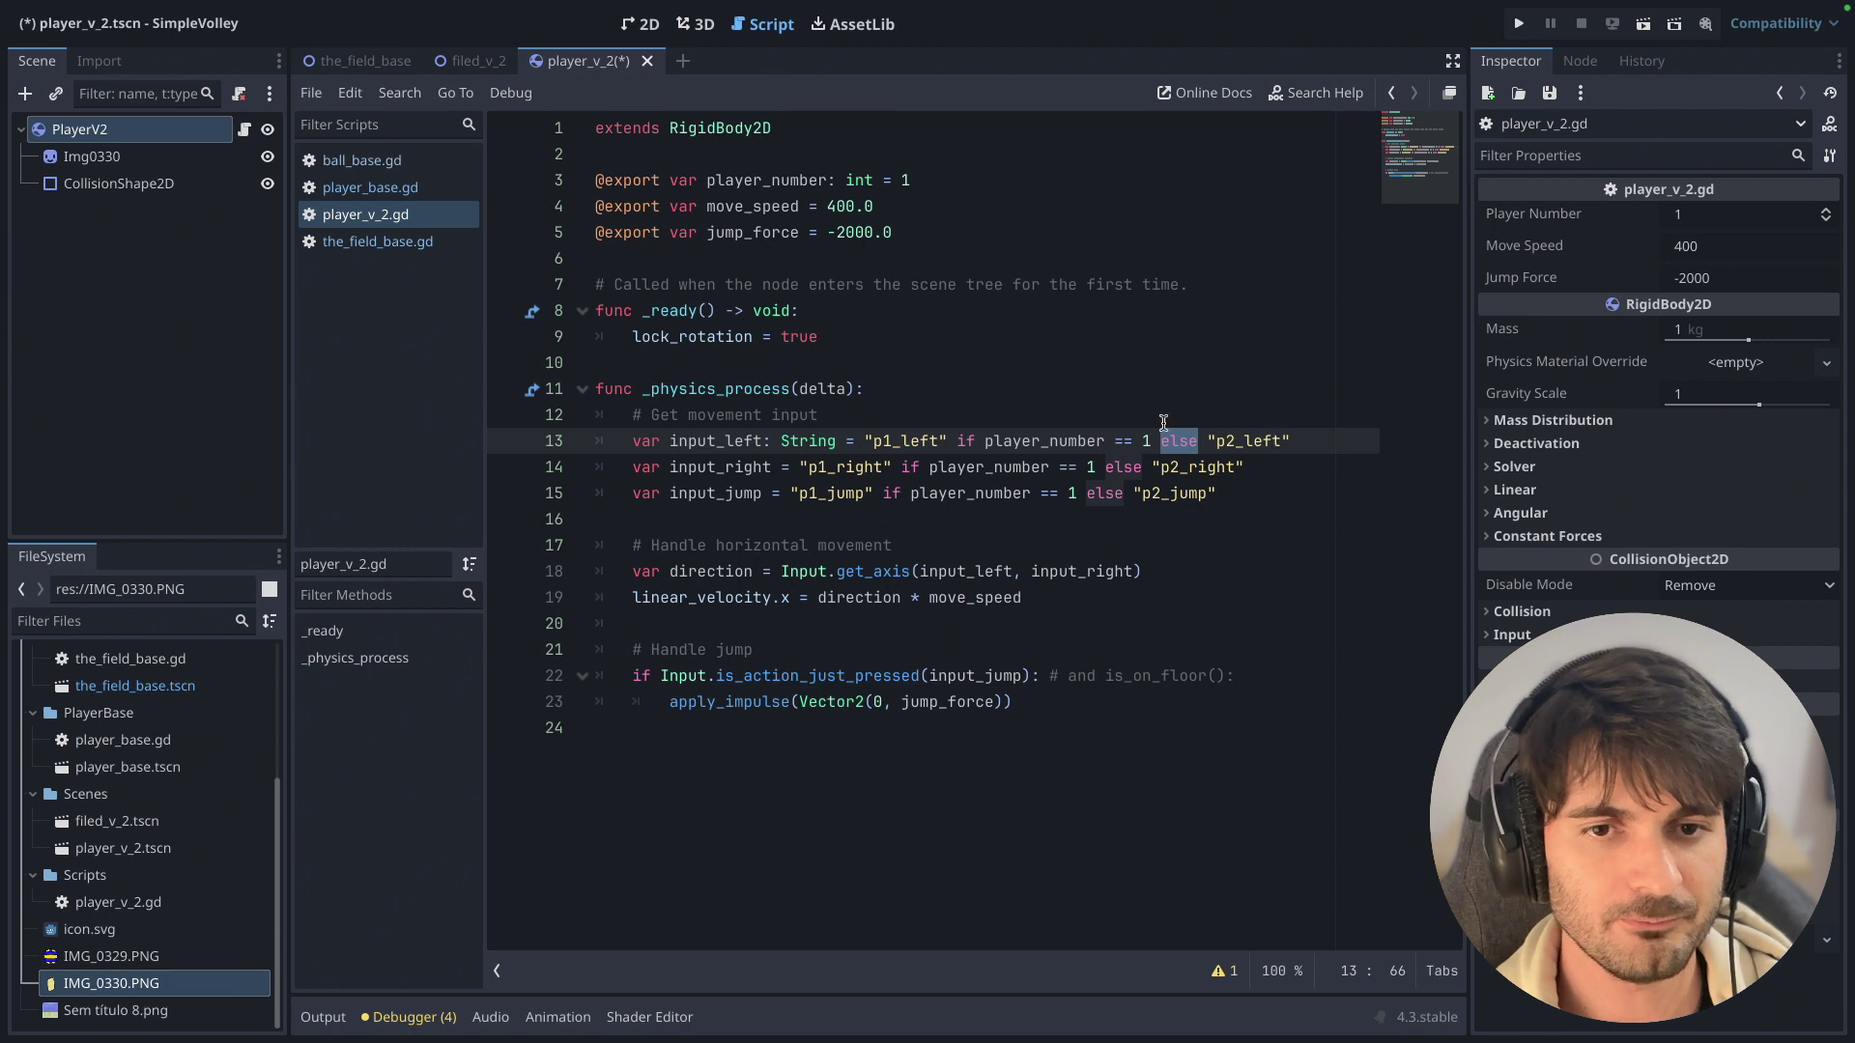
{"action": "left_click", "coordinate": [716, 472]}
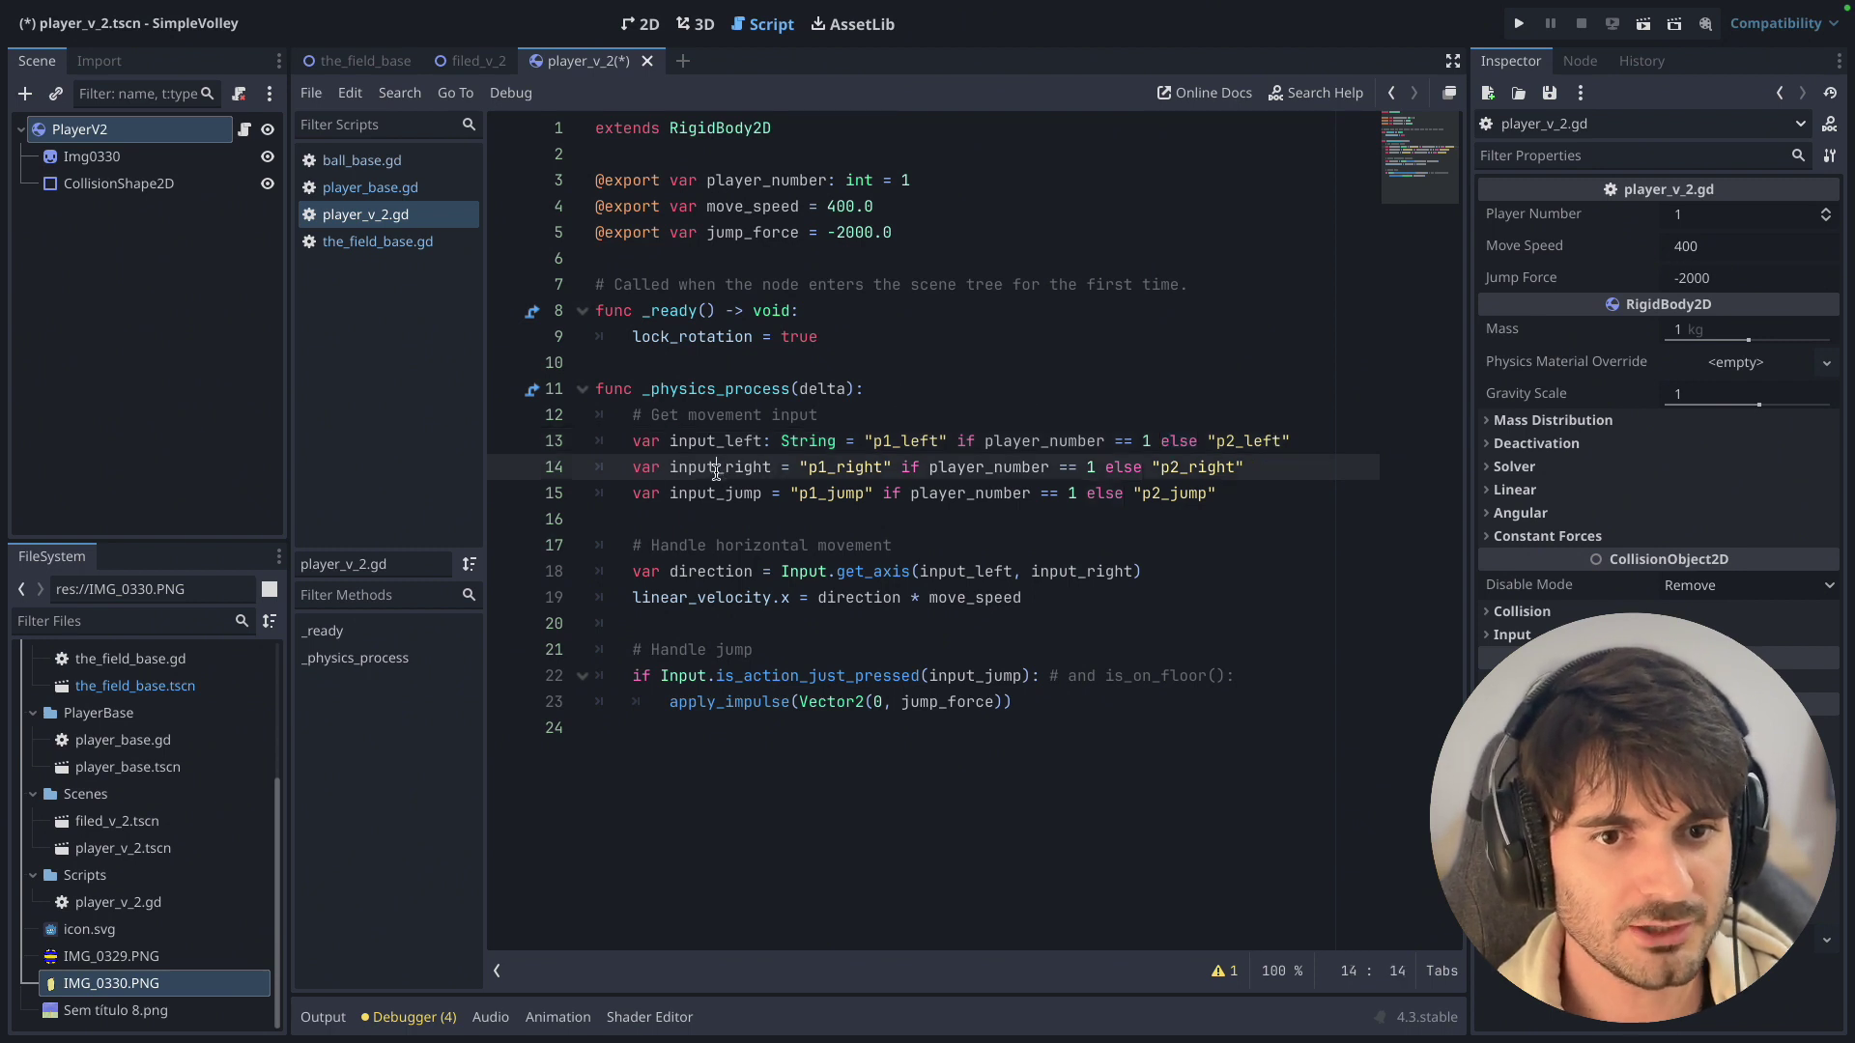
{"action": "double_click", "coordinate": [690, 490]}
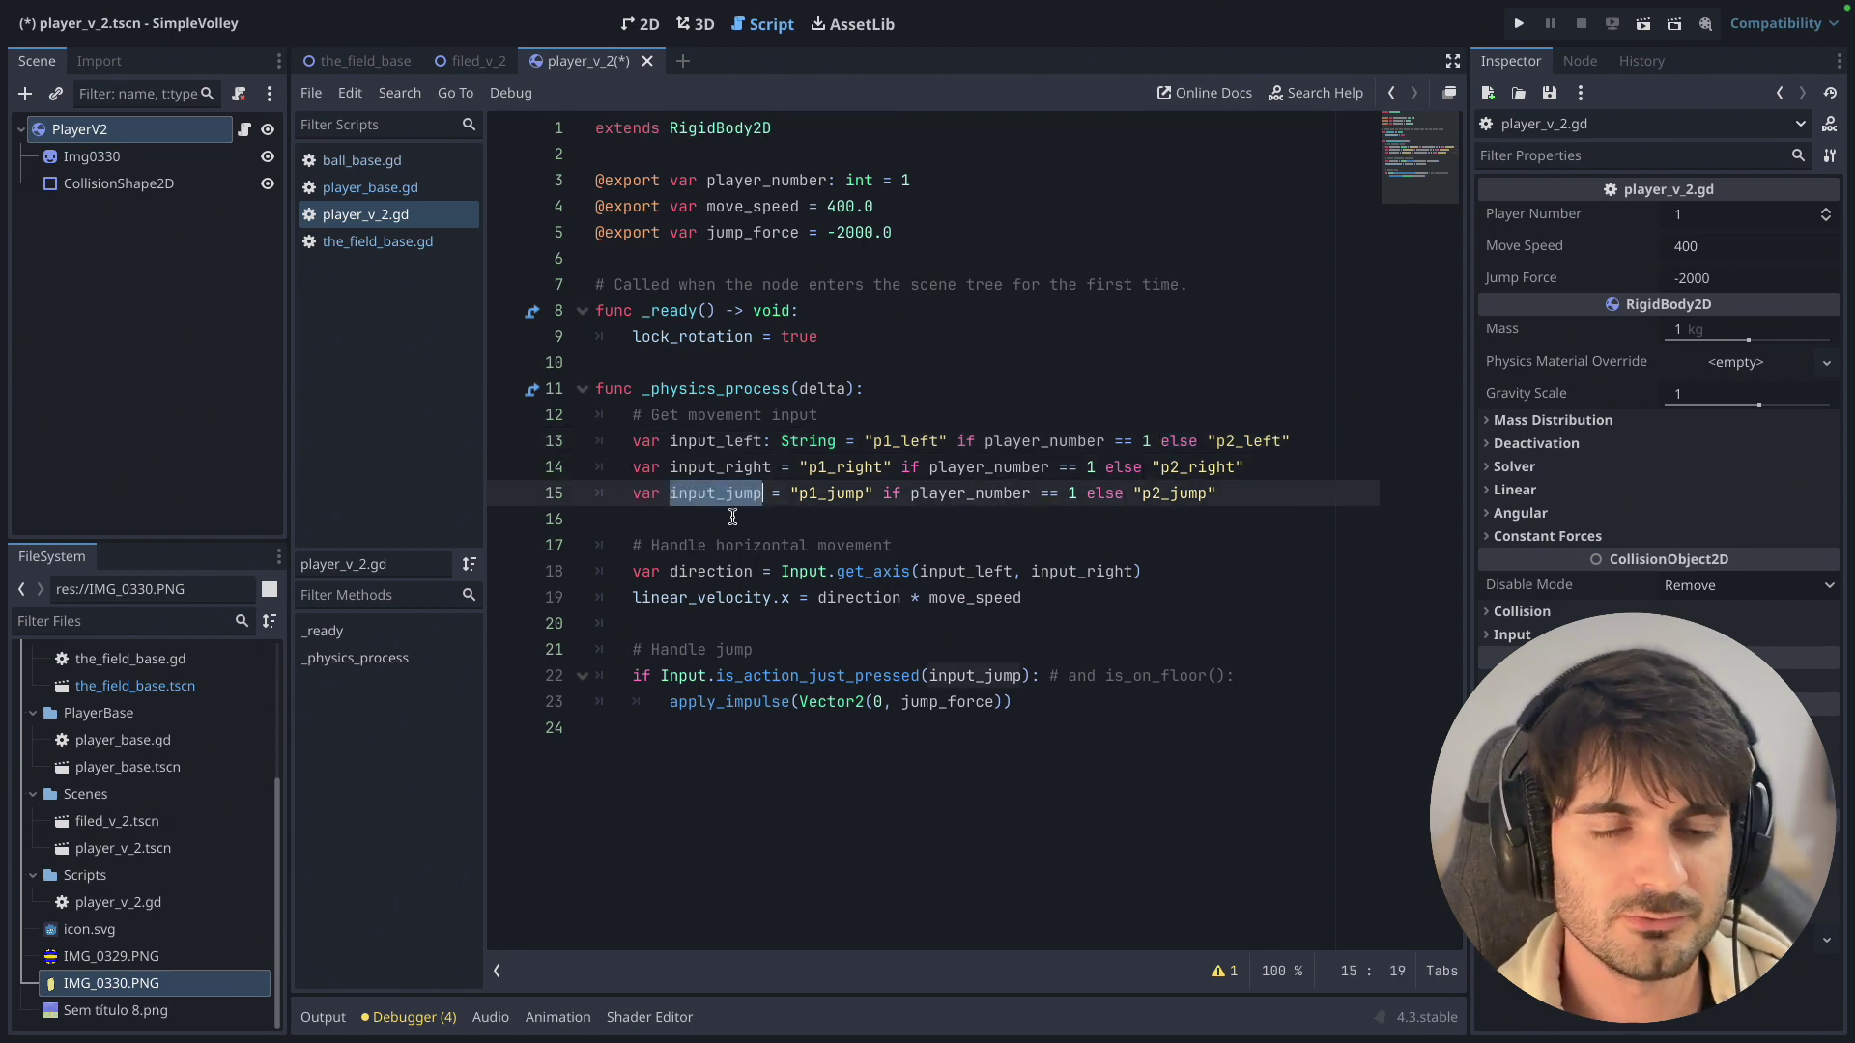
Add a test inpuNew input action bound to H, delete it, close Project Settings and save.
{"action": "mouse_move", "coordinate": [358, 5]}
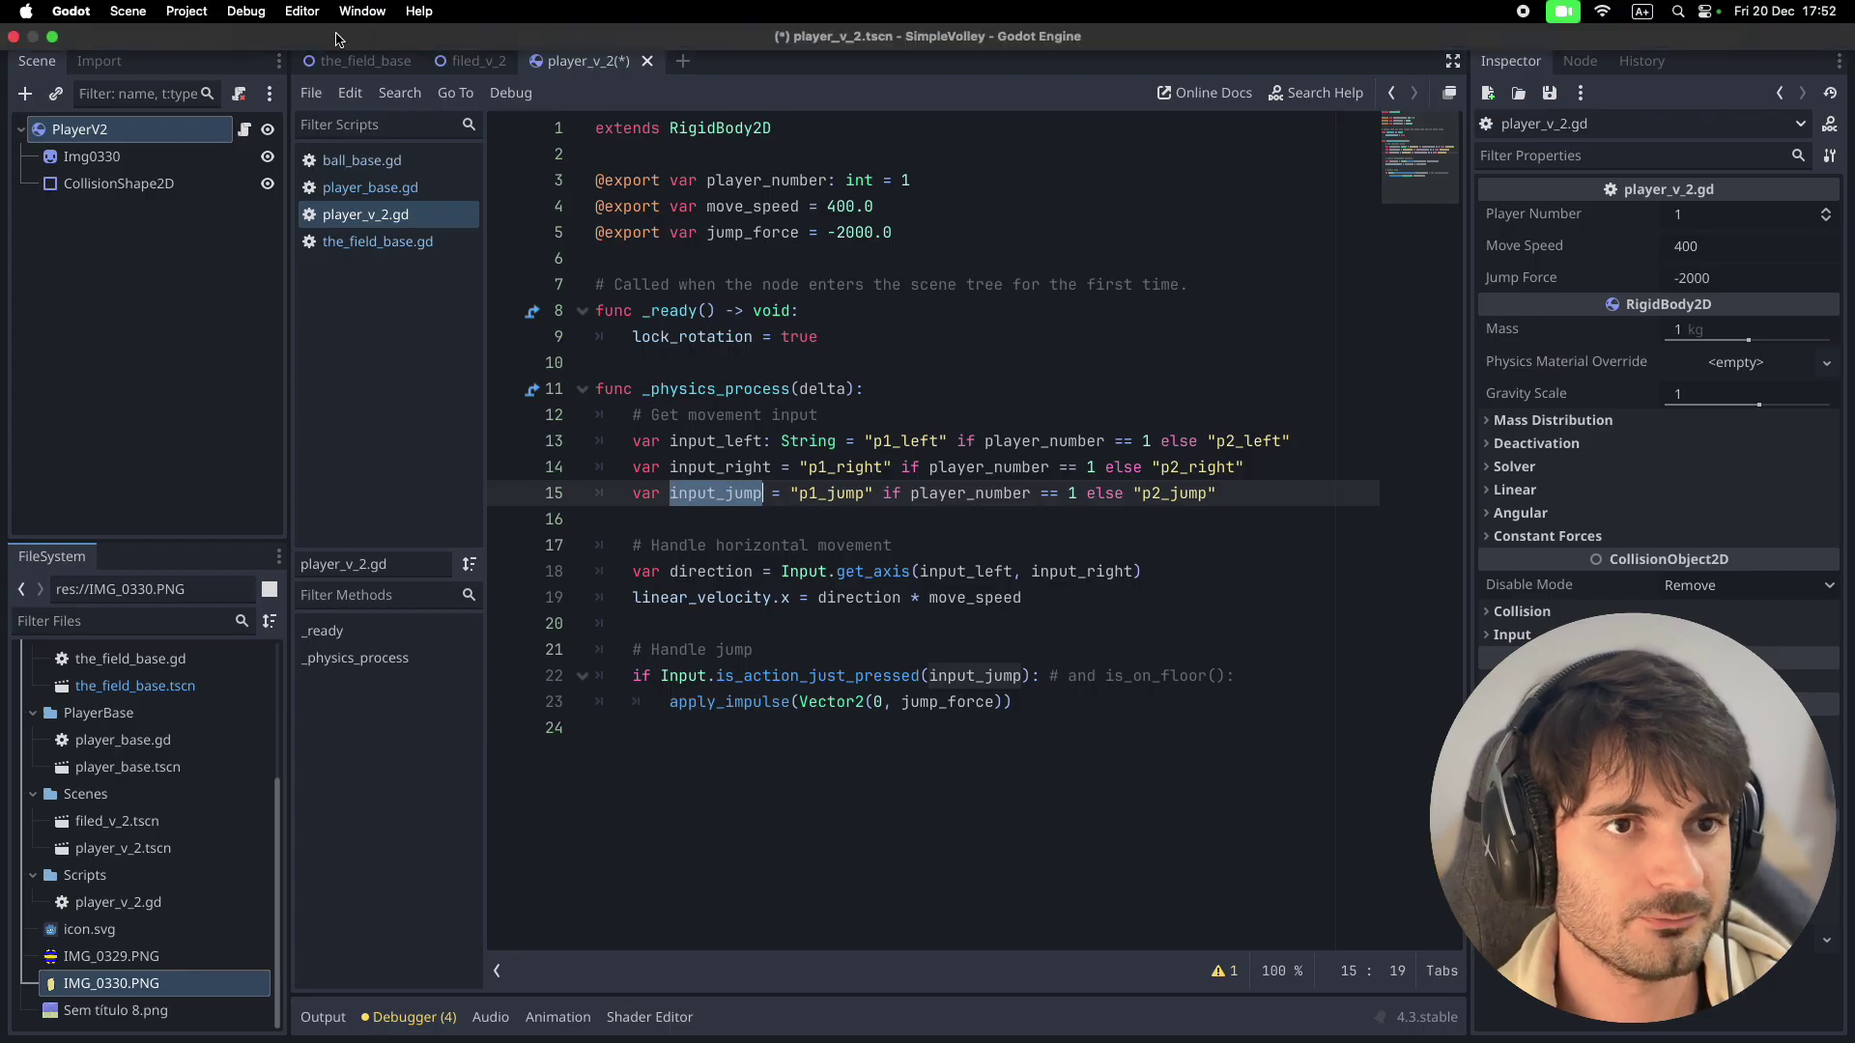
{"action": "left_click", "coordinate": [186, 10]}
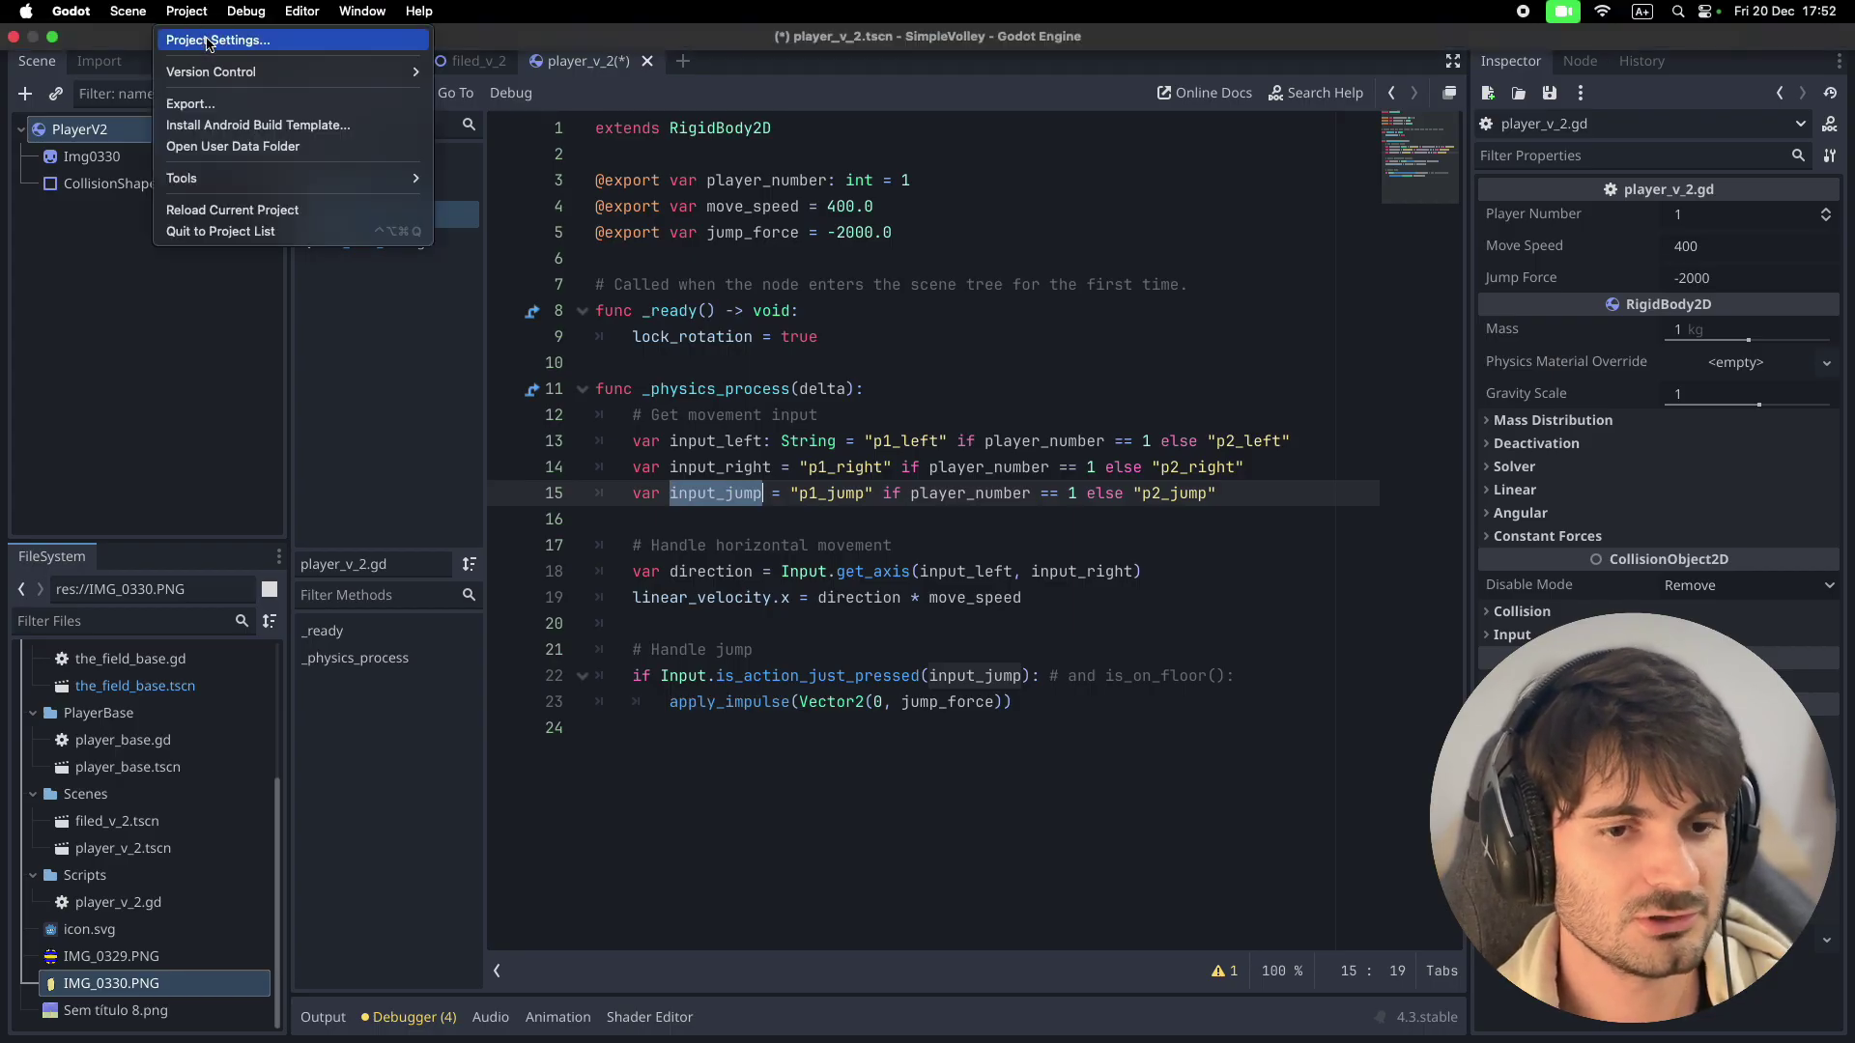
{"action": "left_click", "coordinate": [207, 41]}
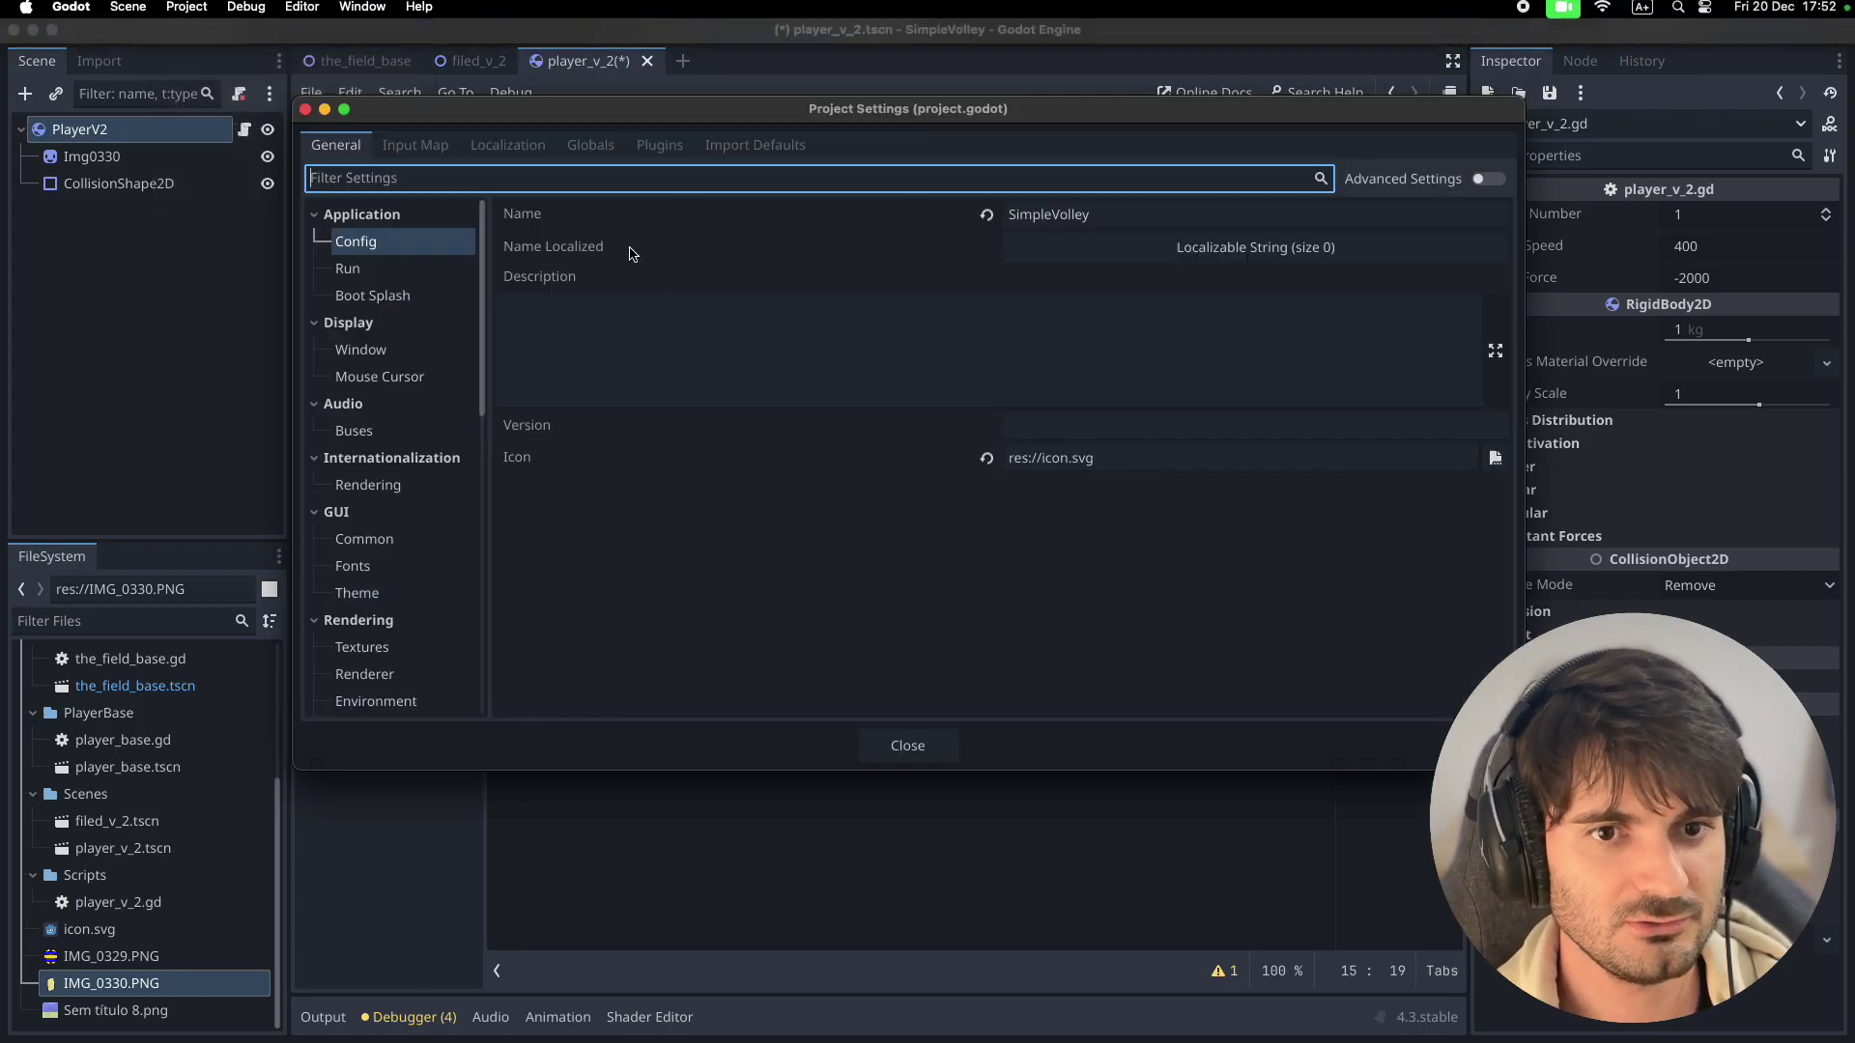
{"action": "left_click", "coordinate": [425, 150]}
{"action": "left_click", "coordinate": [385, 212]}
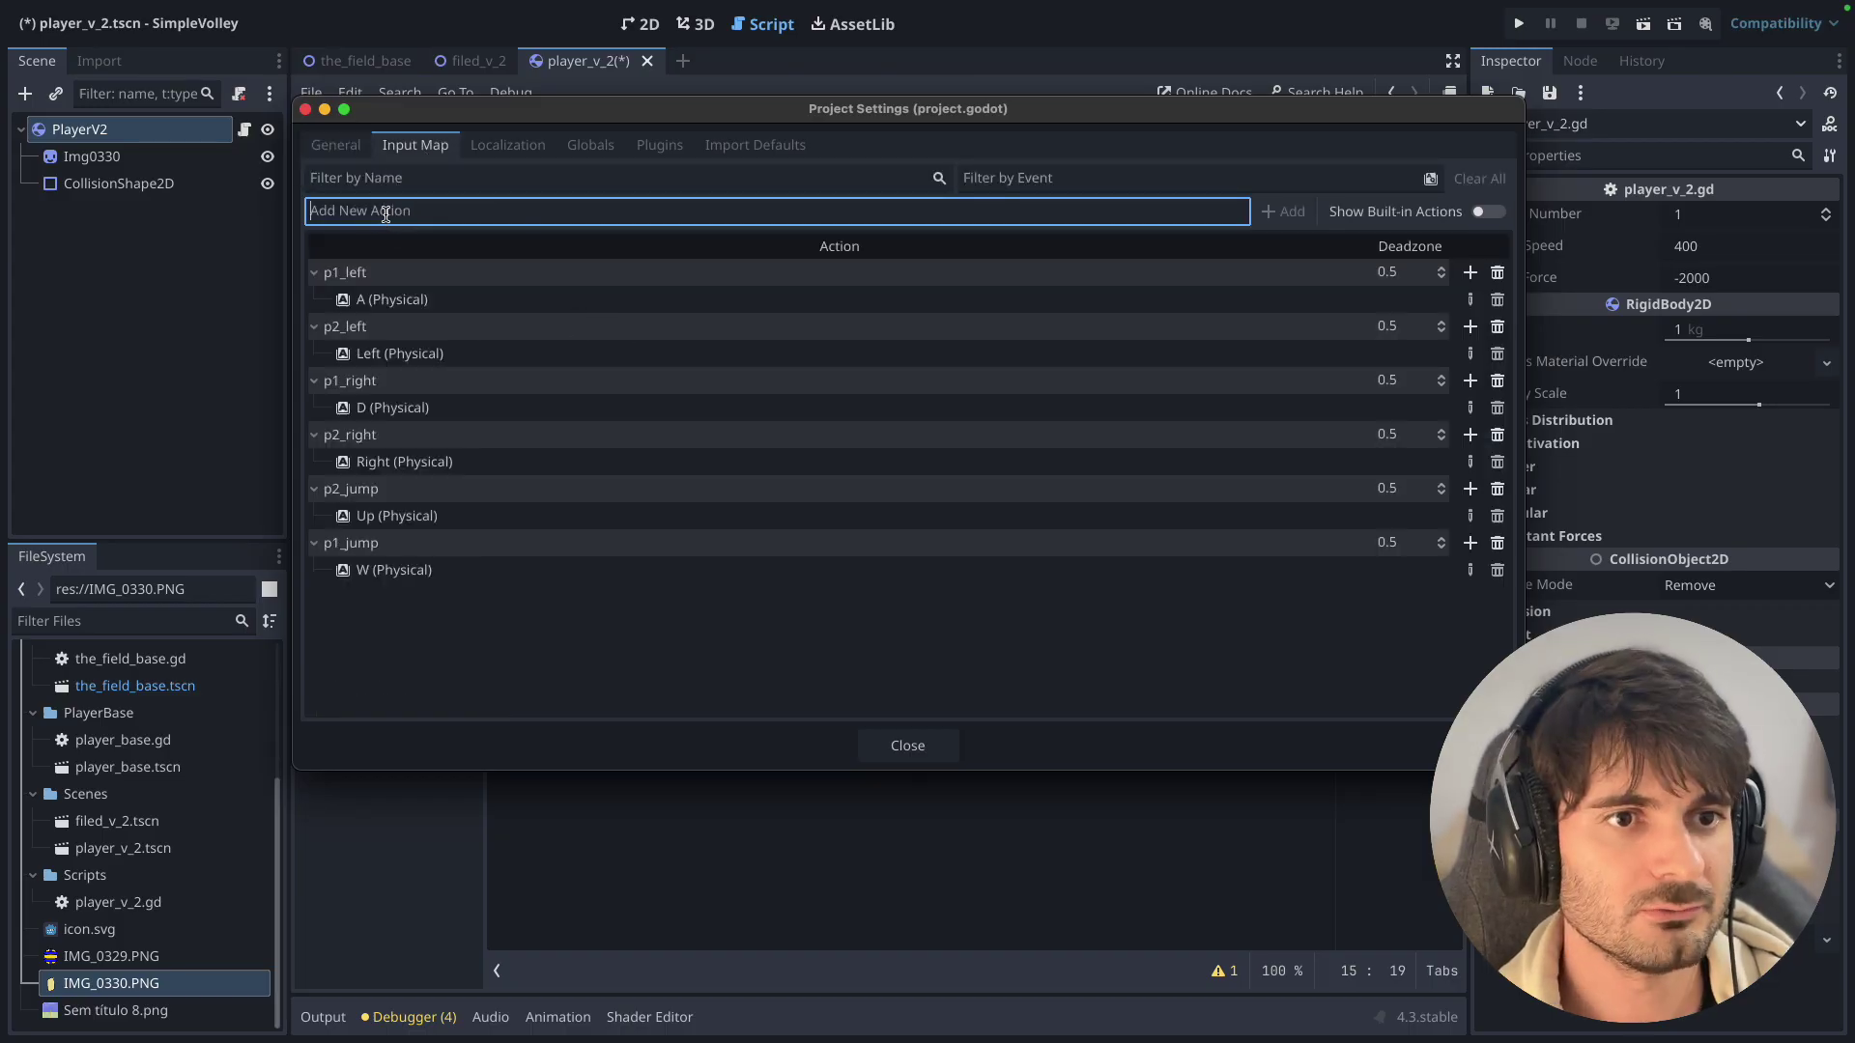
{"action": "type", "text": "inp"}
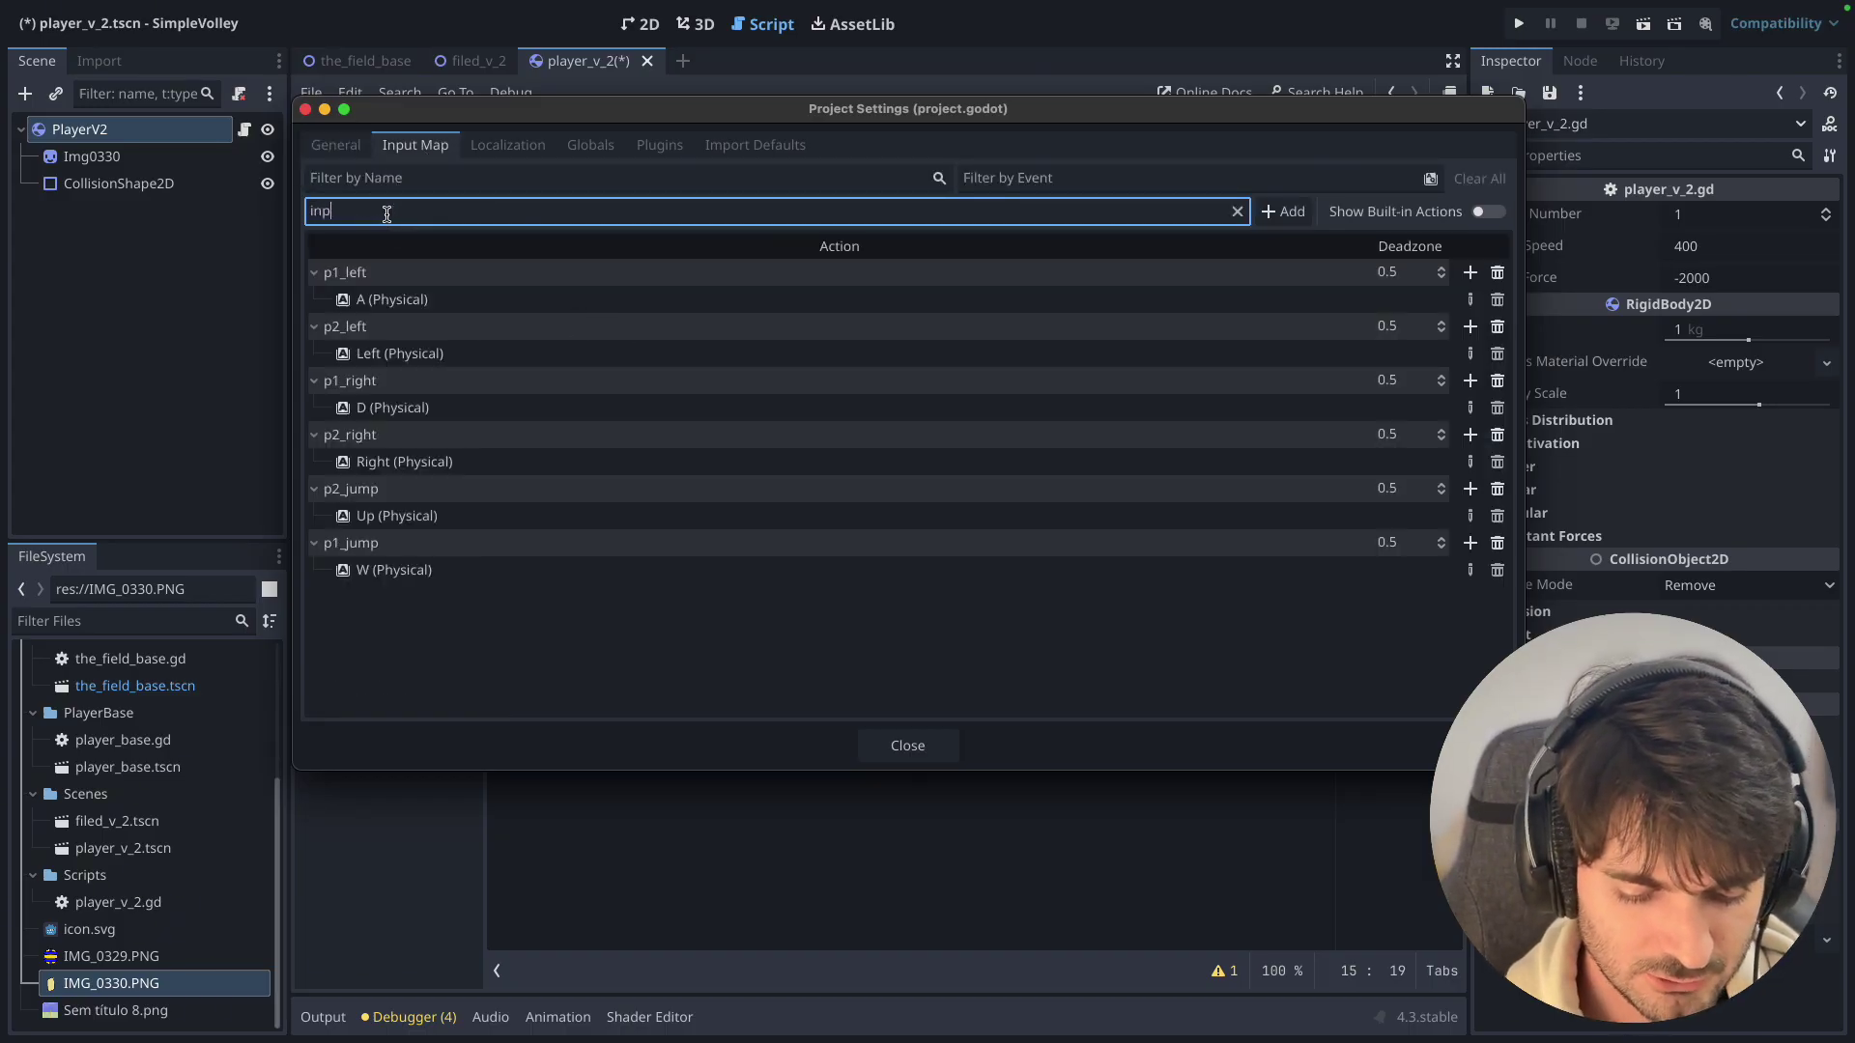
{"action": "type", "text": "uNew"}
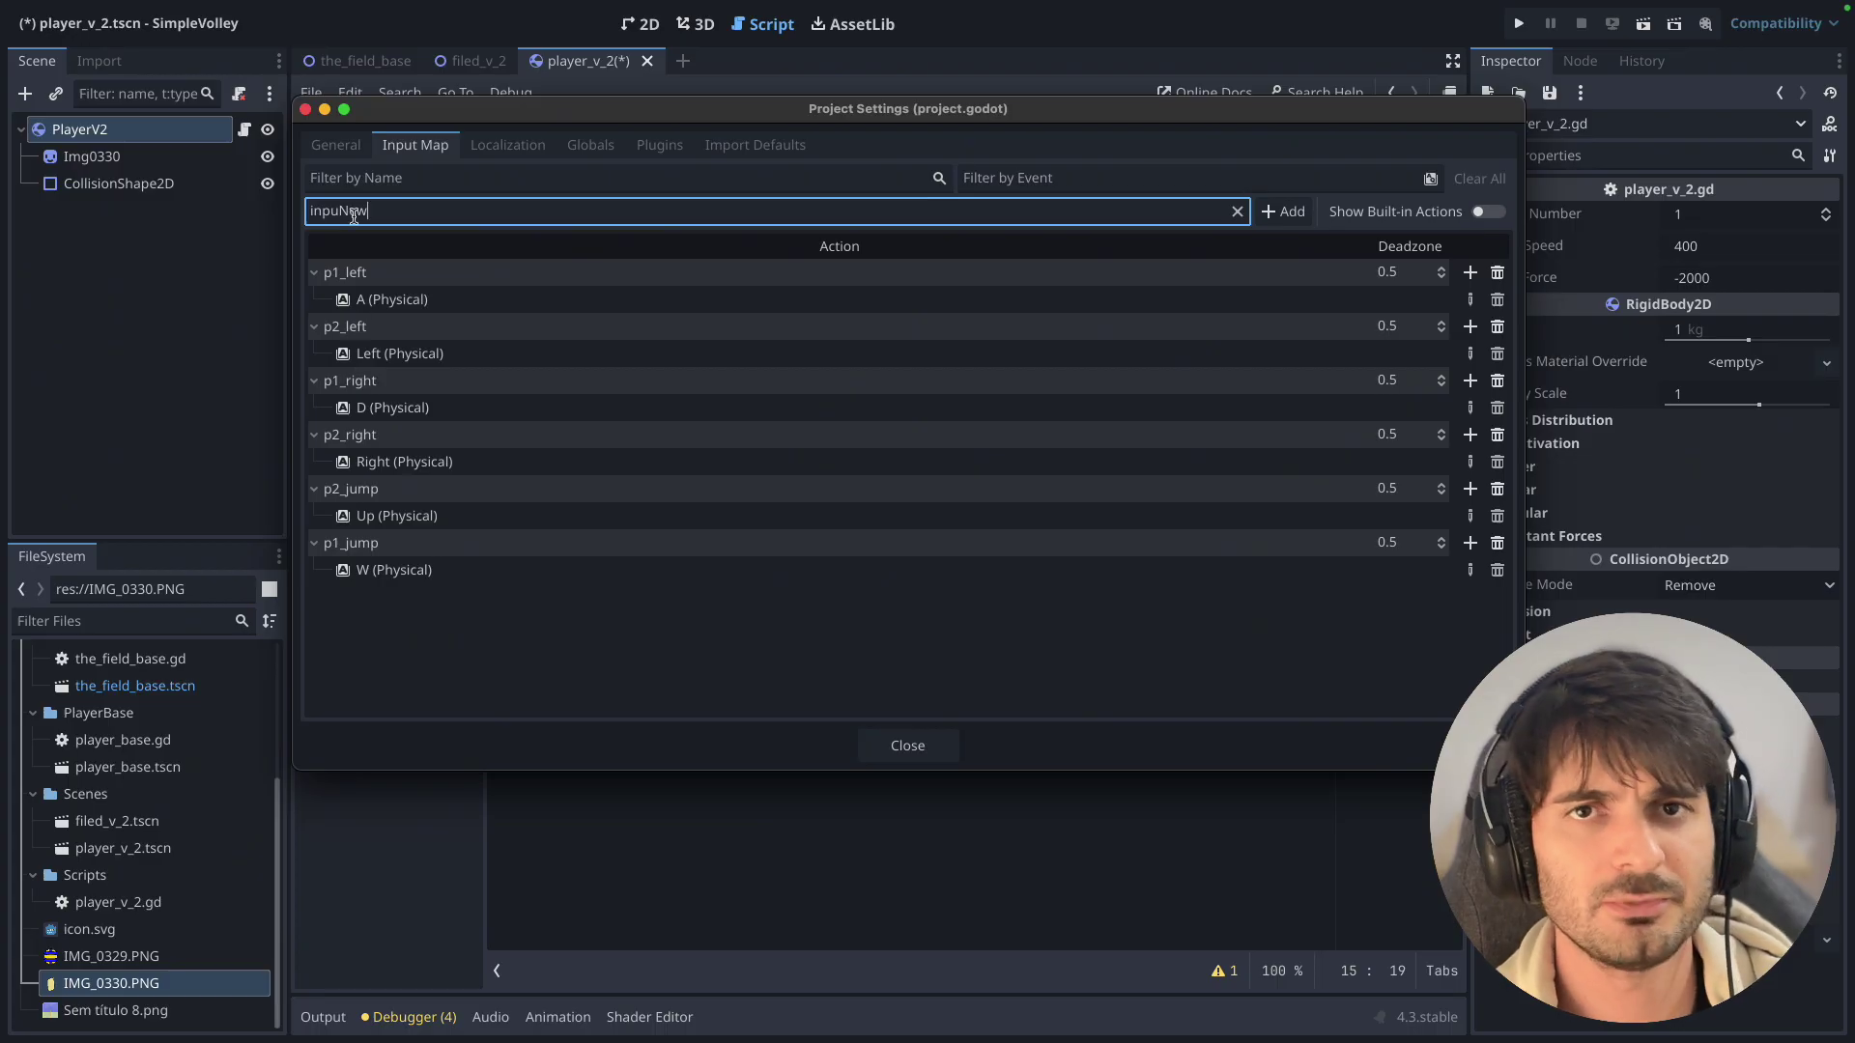
{"action": "left_click", "coordinate": [1283, 211]}
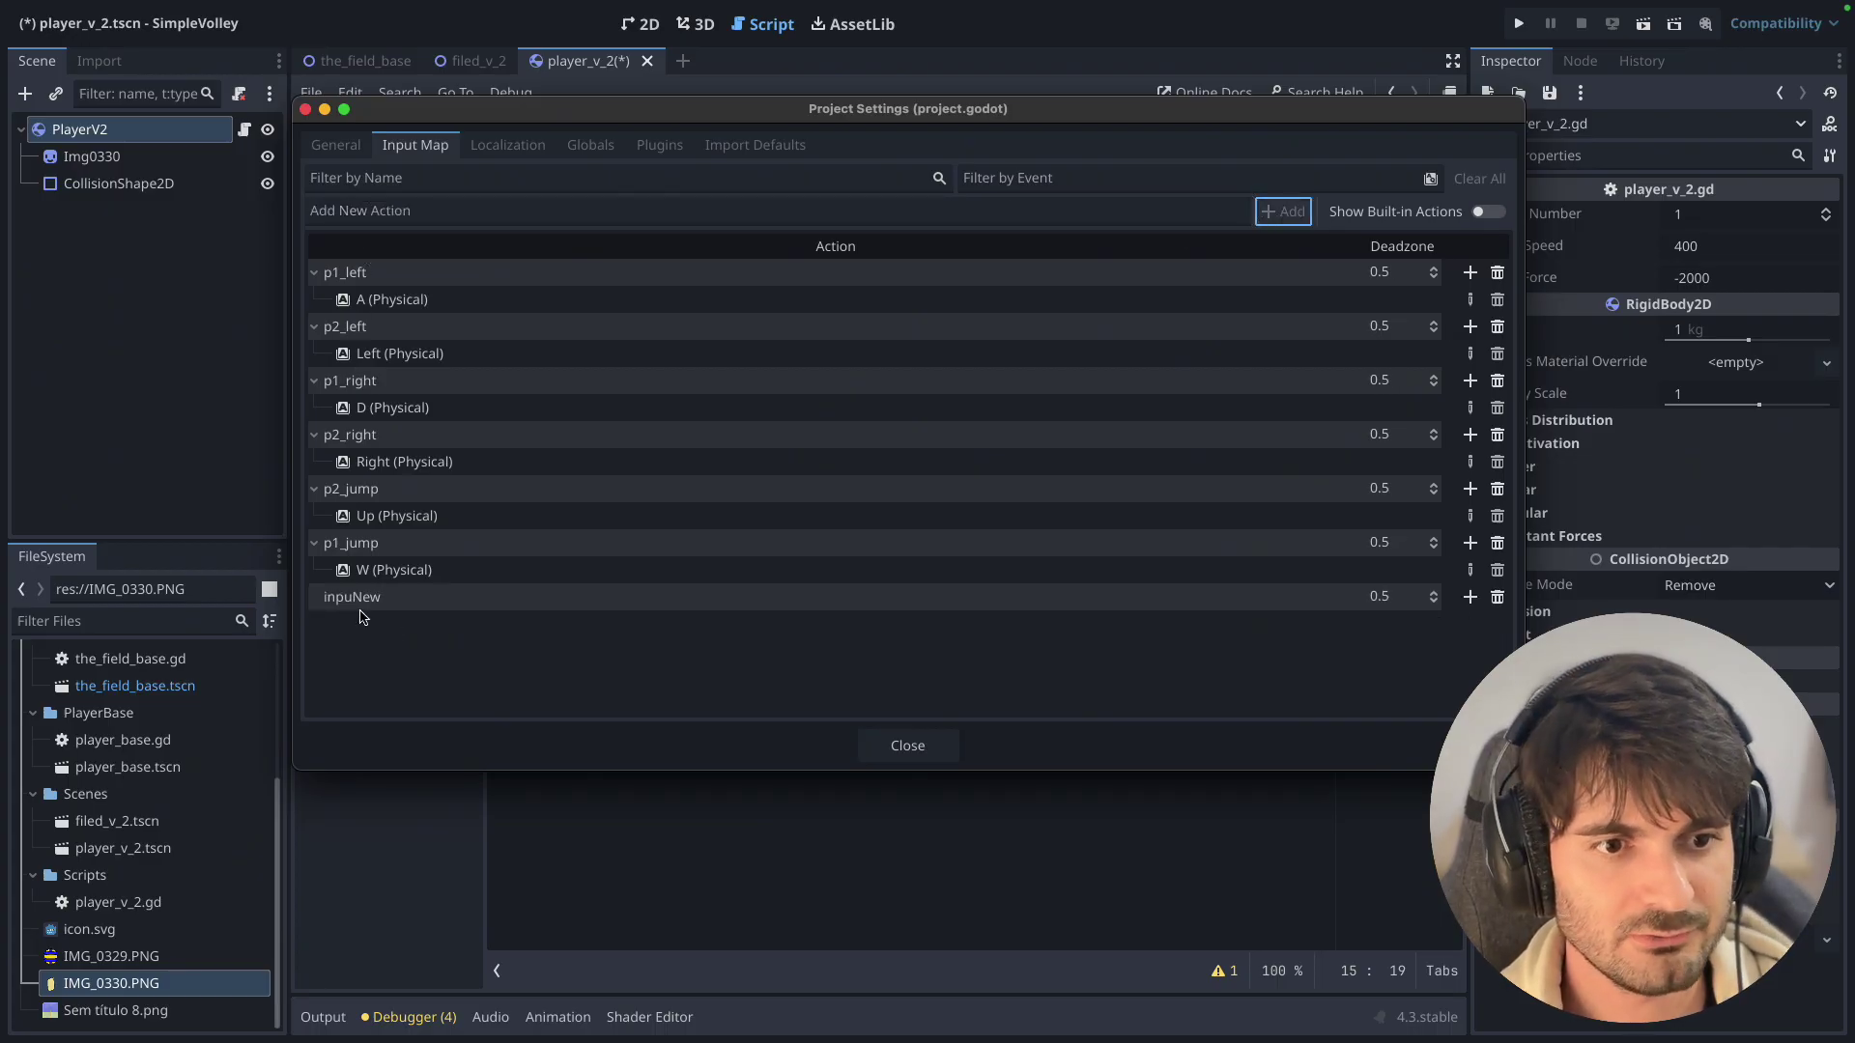
{"action": "left_click", "coordinate": [1470, 598]}
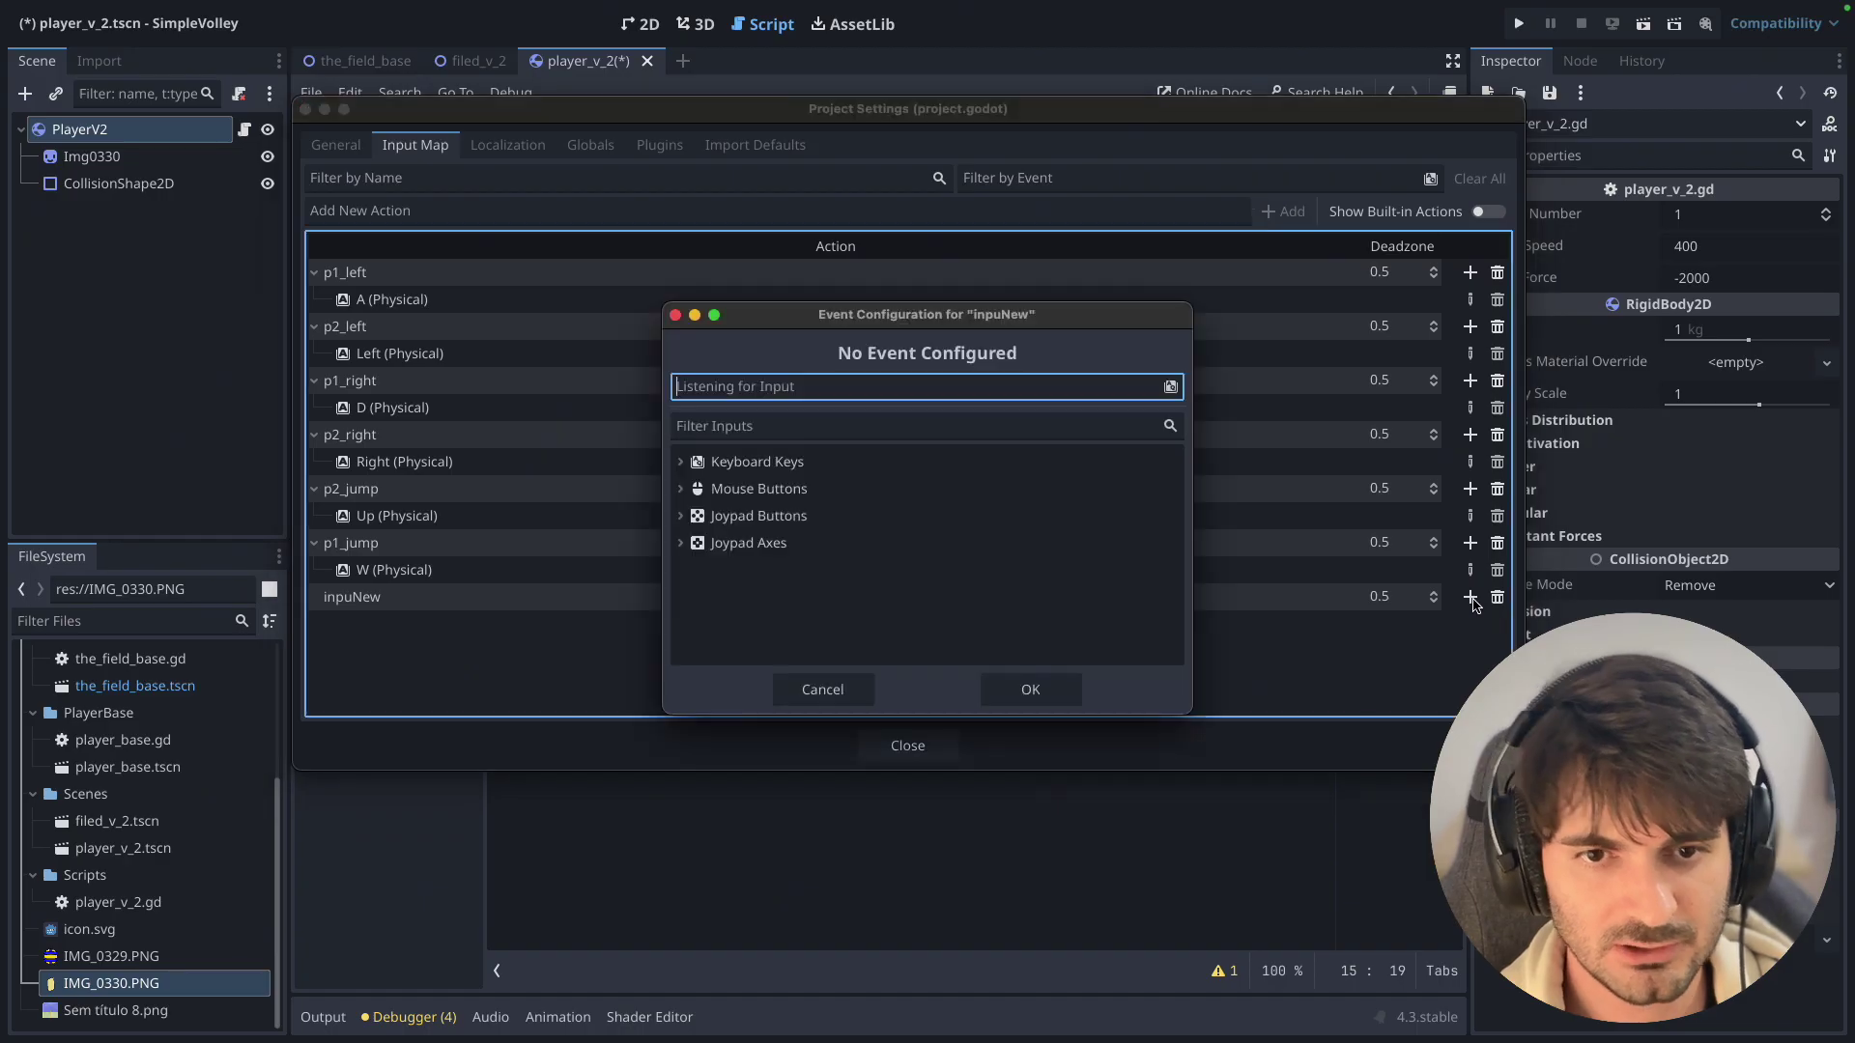
{"action": "key", "text": "h"}
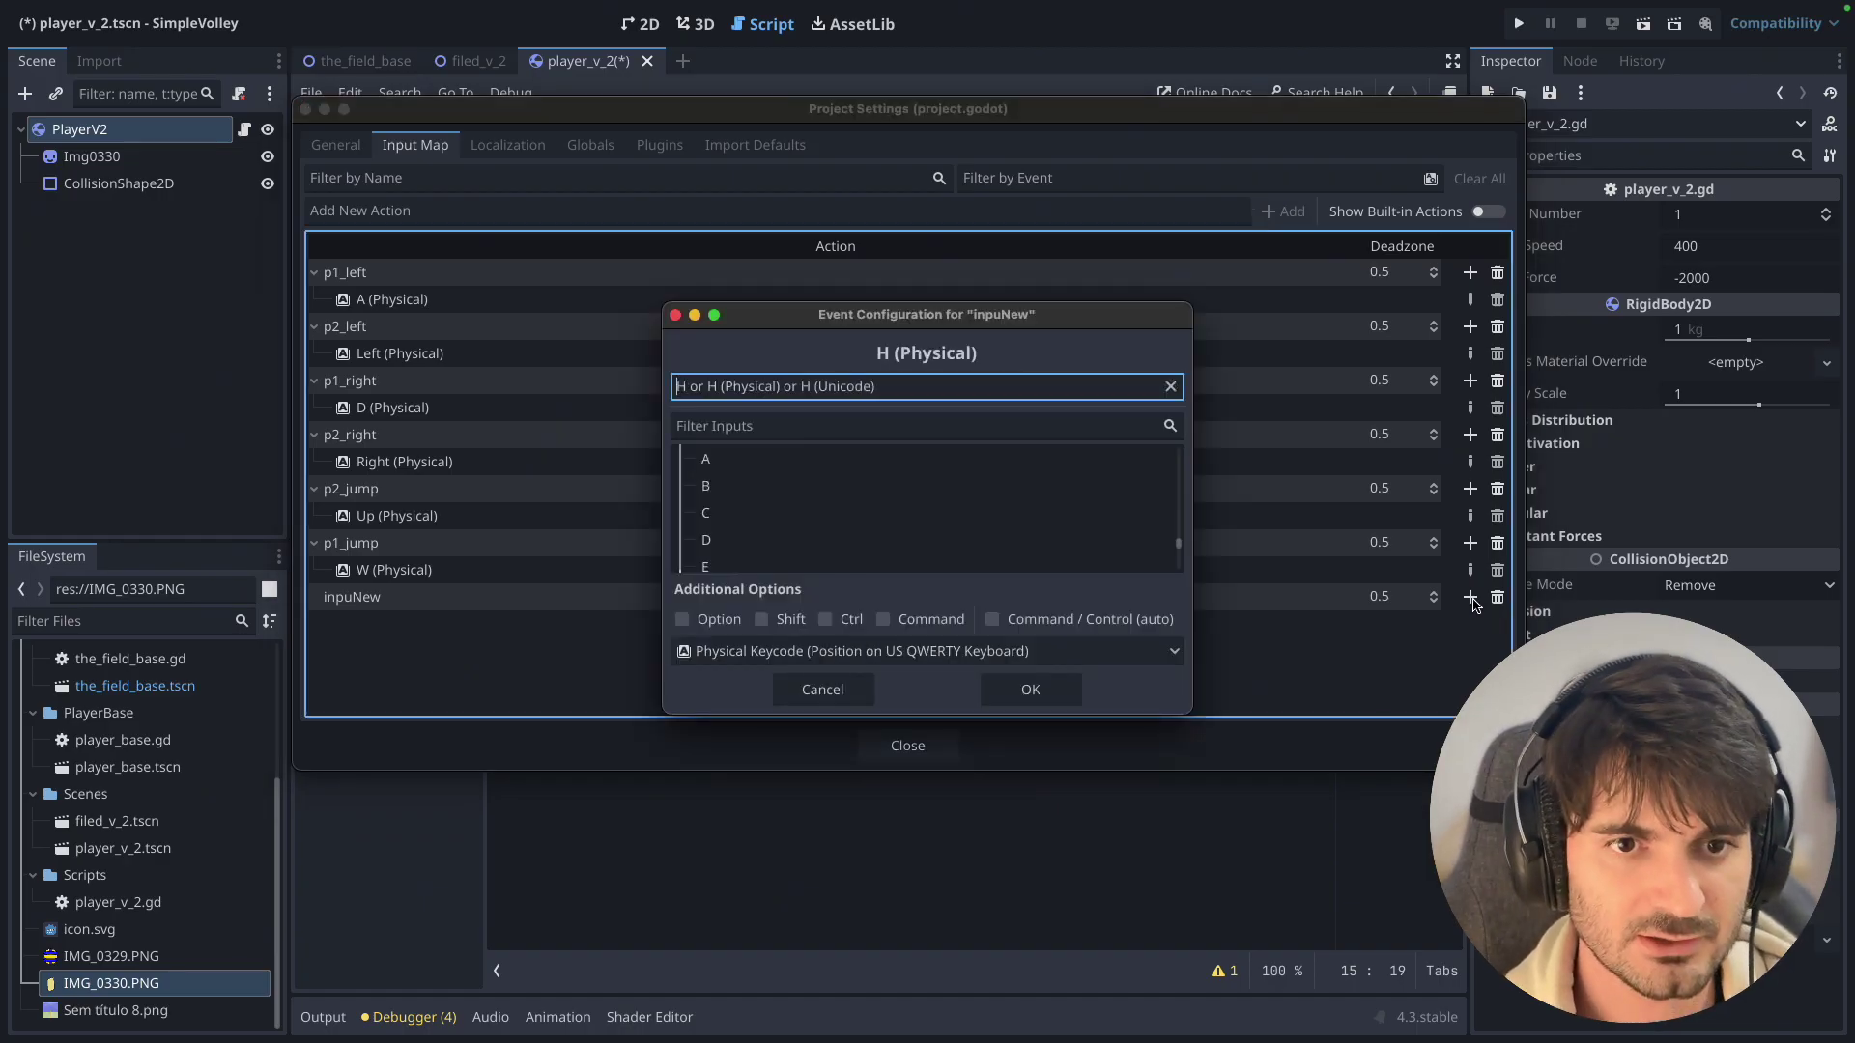
{"action": "left_click", "coordinate": [1045, 694]}
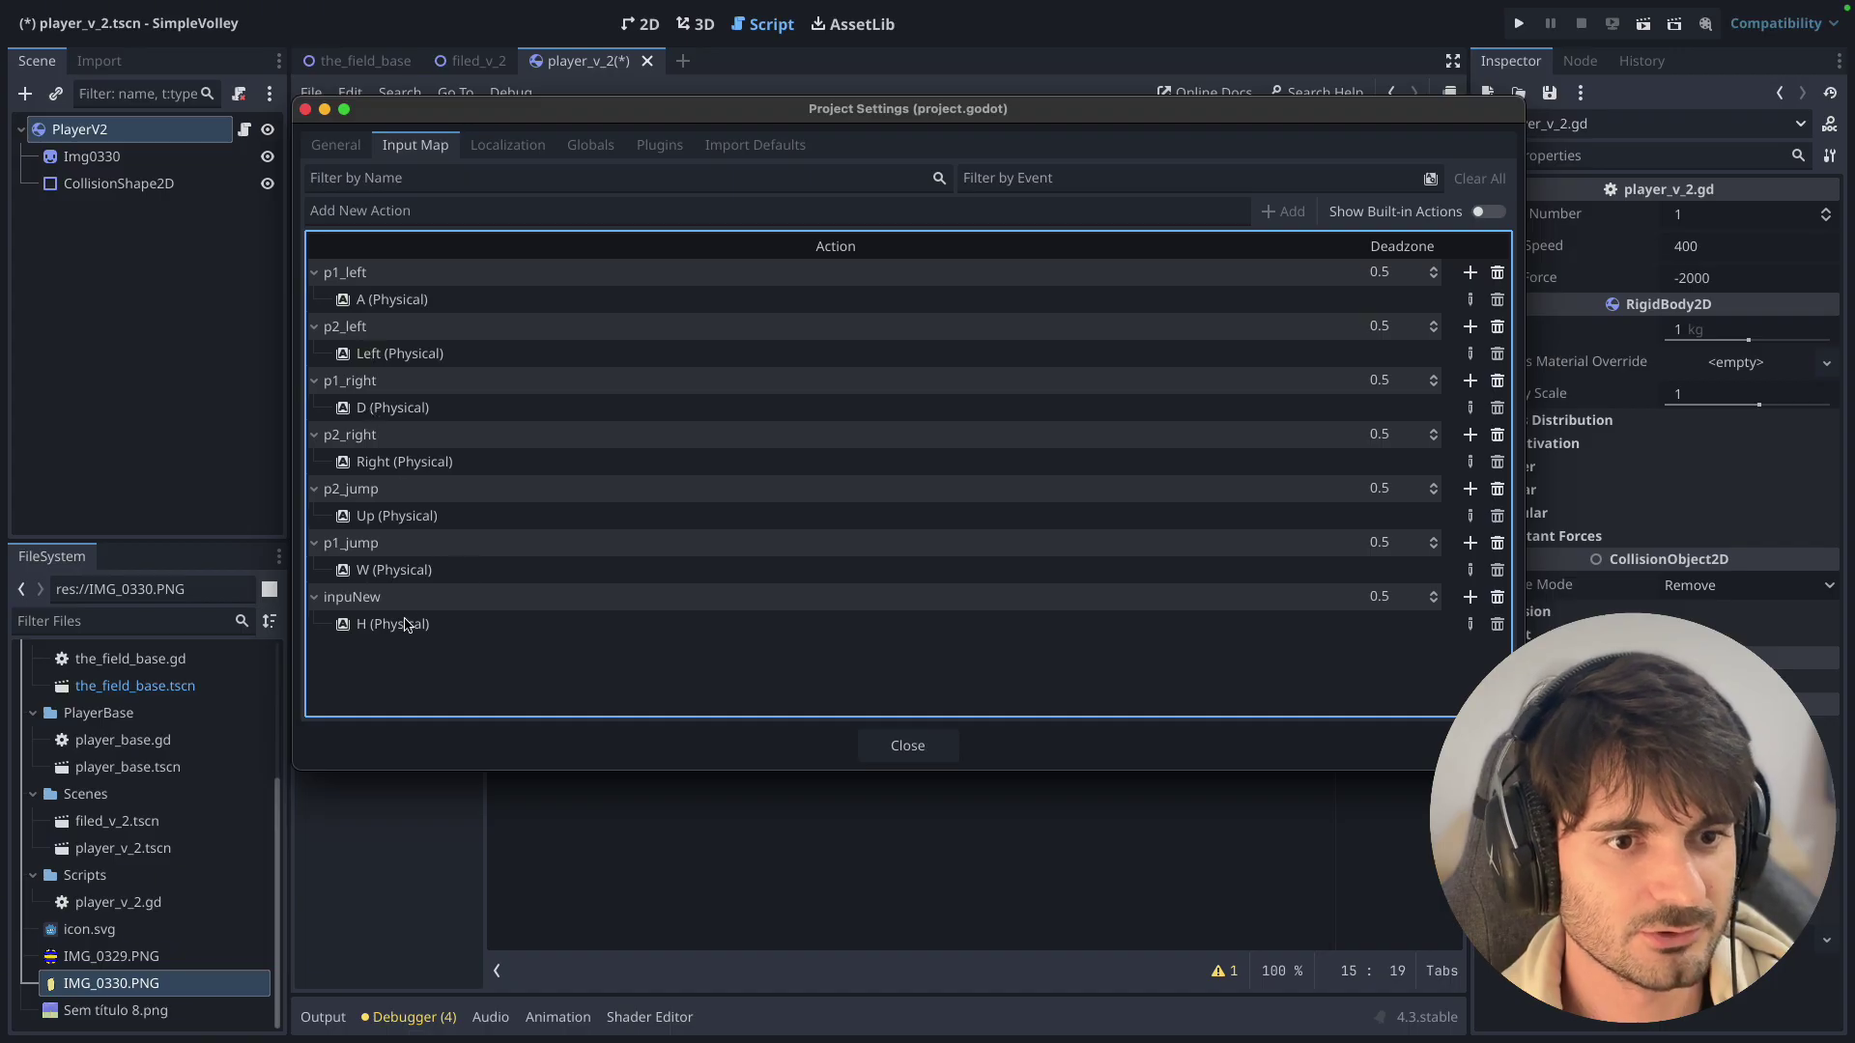
{"action": "left_click", "coordinate": [1497, 597]}
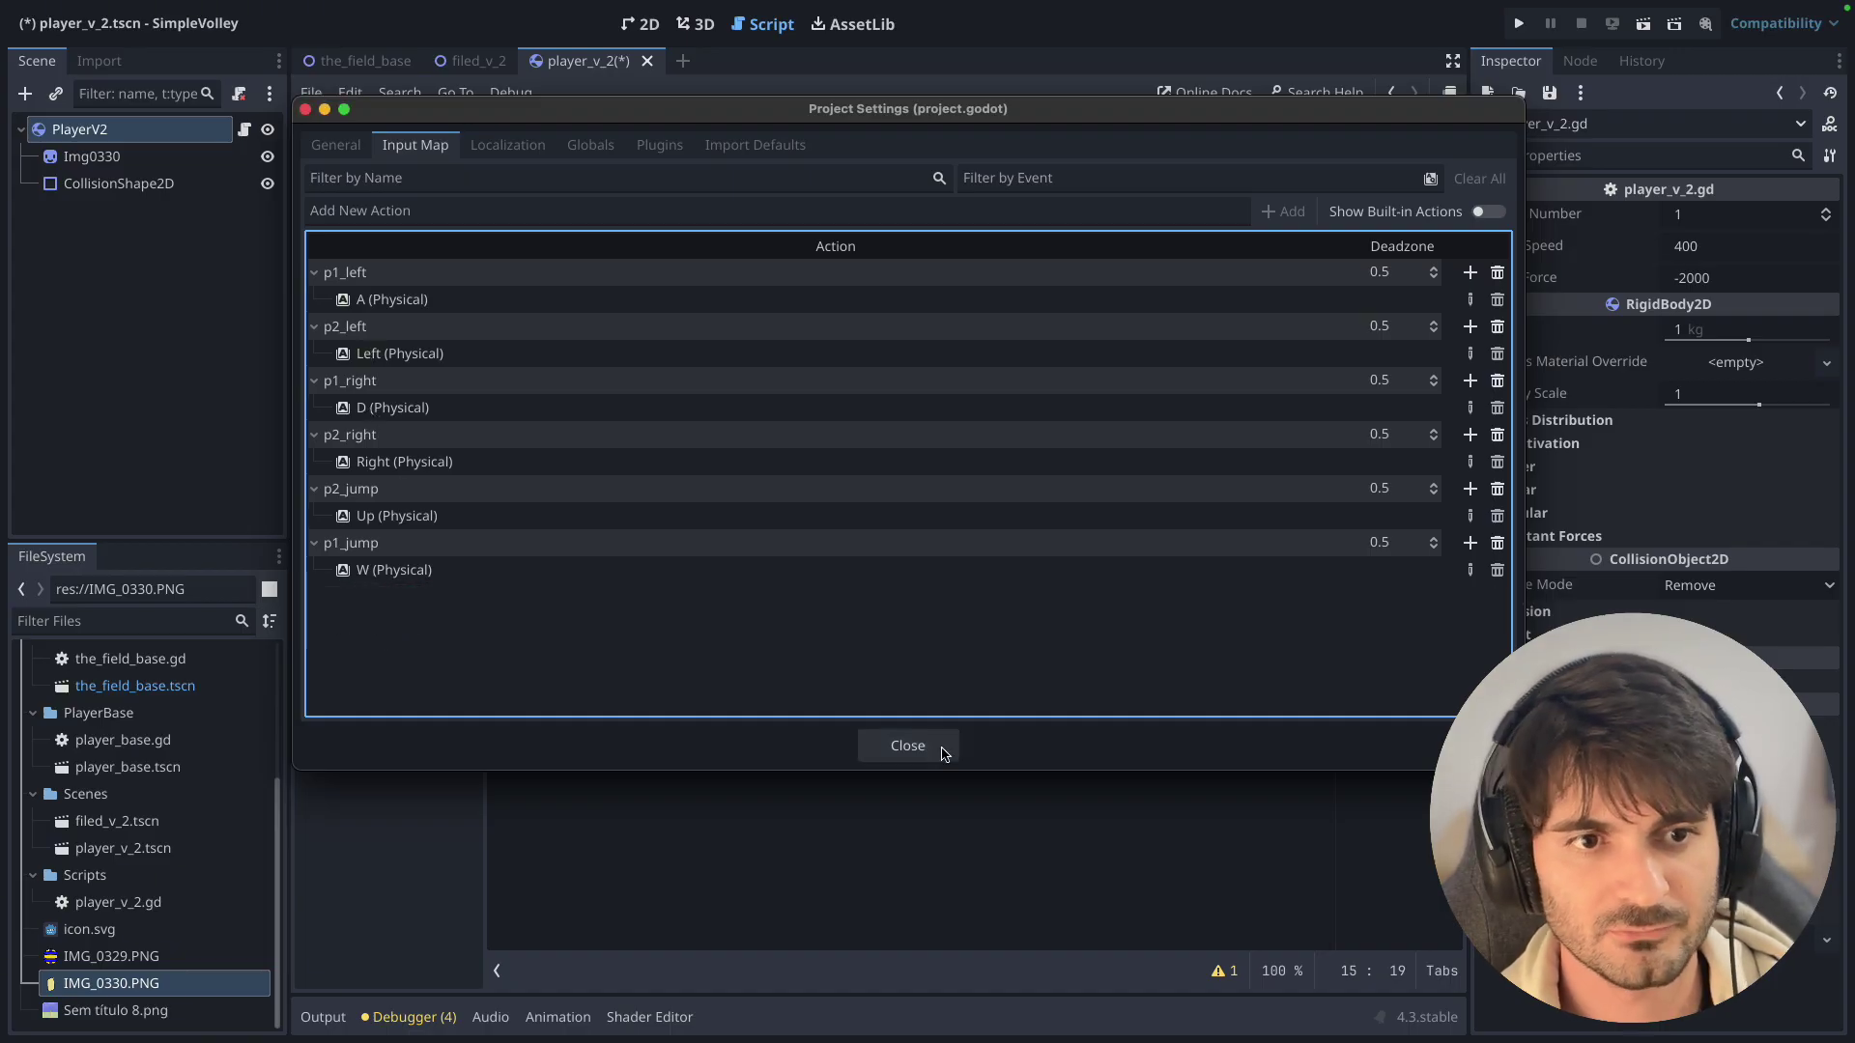
{"action": "left_click", "coordinate": [903, 765]}
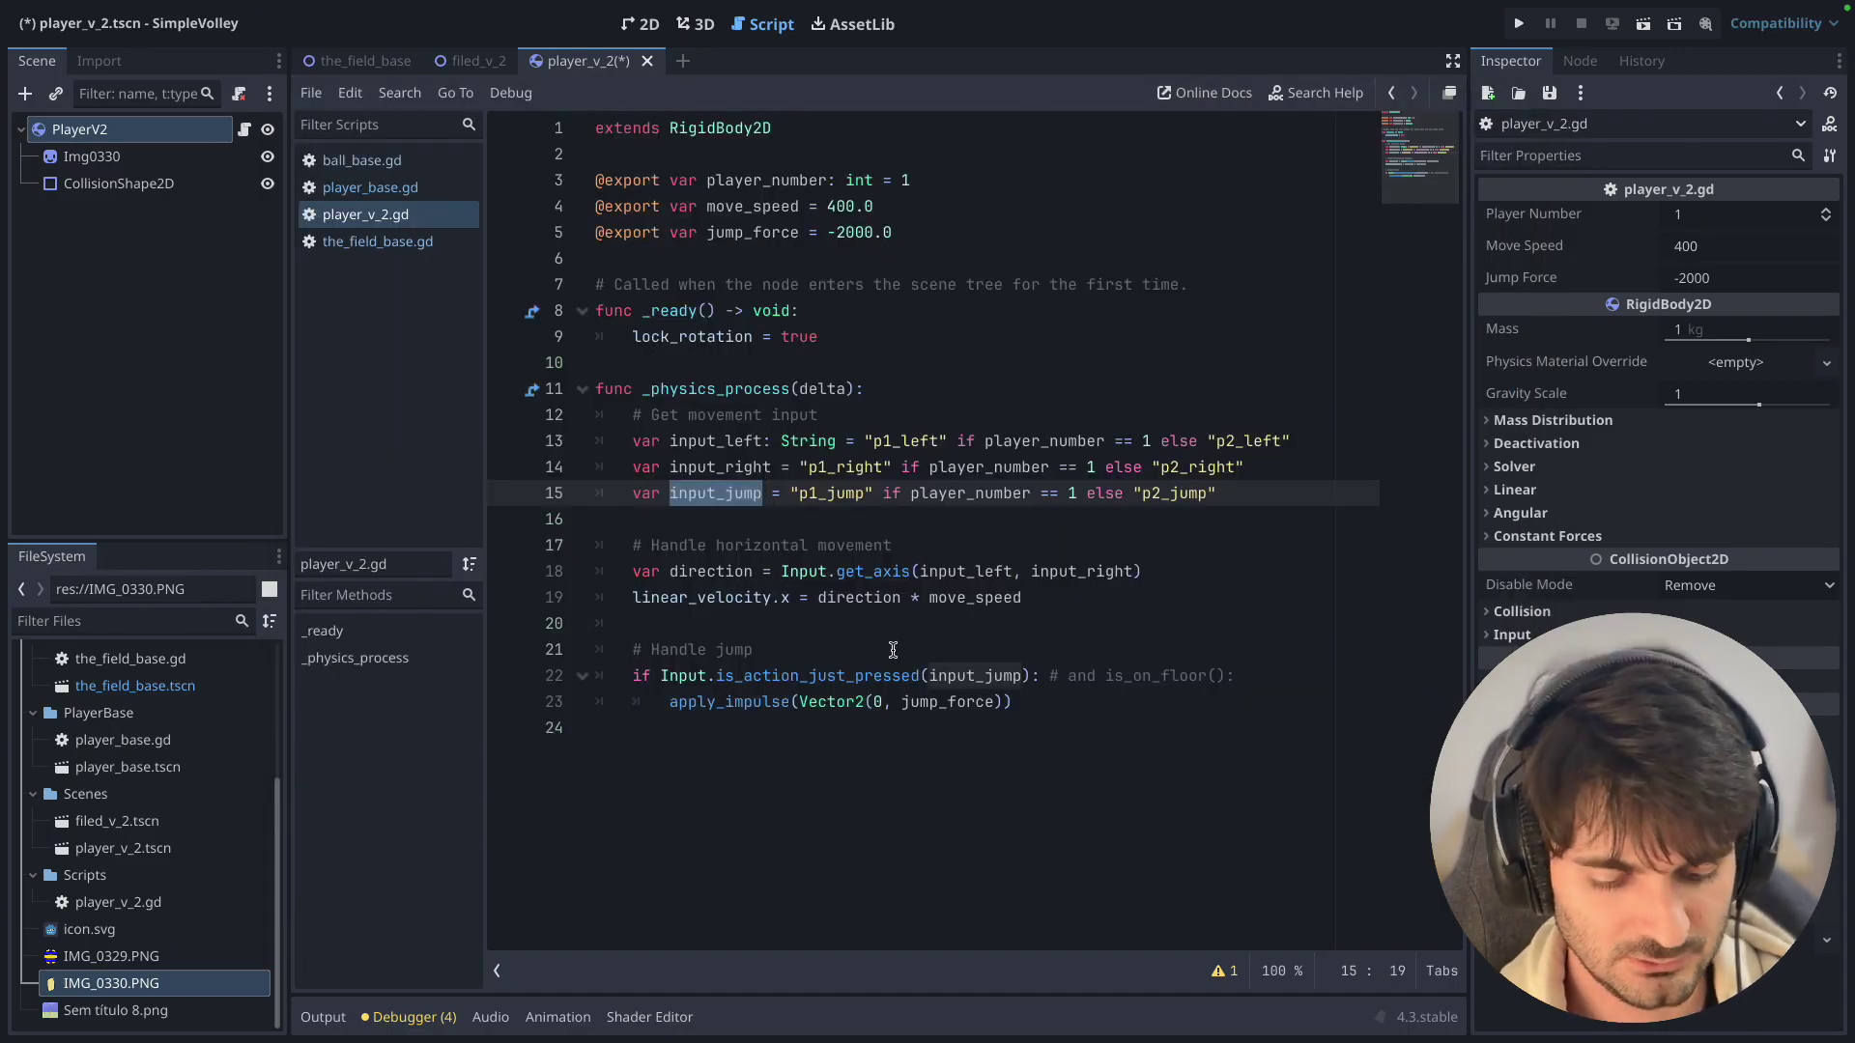
{"action": "key", "text": "ctrl+s"}
Review input variable lines 12–15 and the Input.get_axis direction line 18.
{"action": "left_click_drag", "start_coordinate": [1219, 492], "coordinate": [571, 426]}
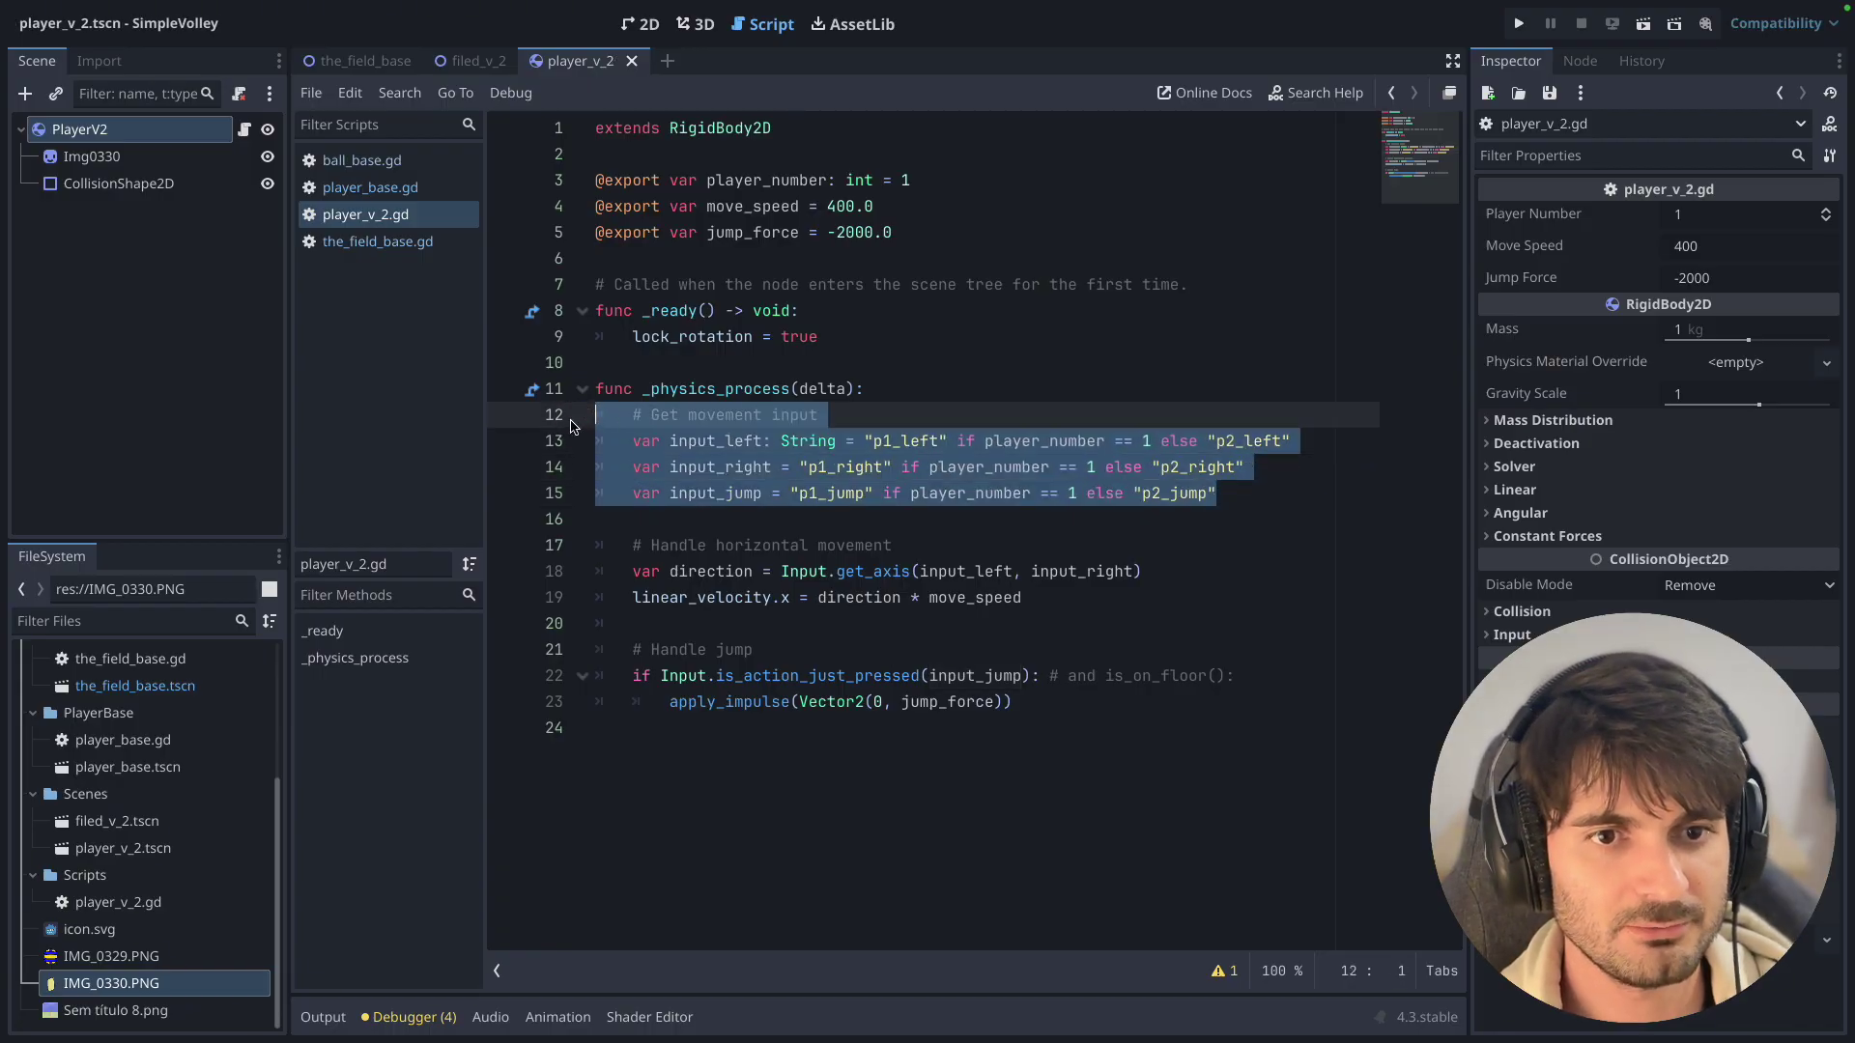
{"action": "left_click", "coordinate": [737, 547]}
{"action": "left_click_drag", "start_coordinate": [633, 545], "coordinate": [1055, 592]}
{"action": "left_click", "coordinate": [1058, 591]}
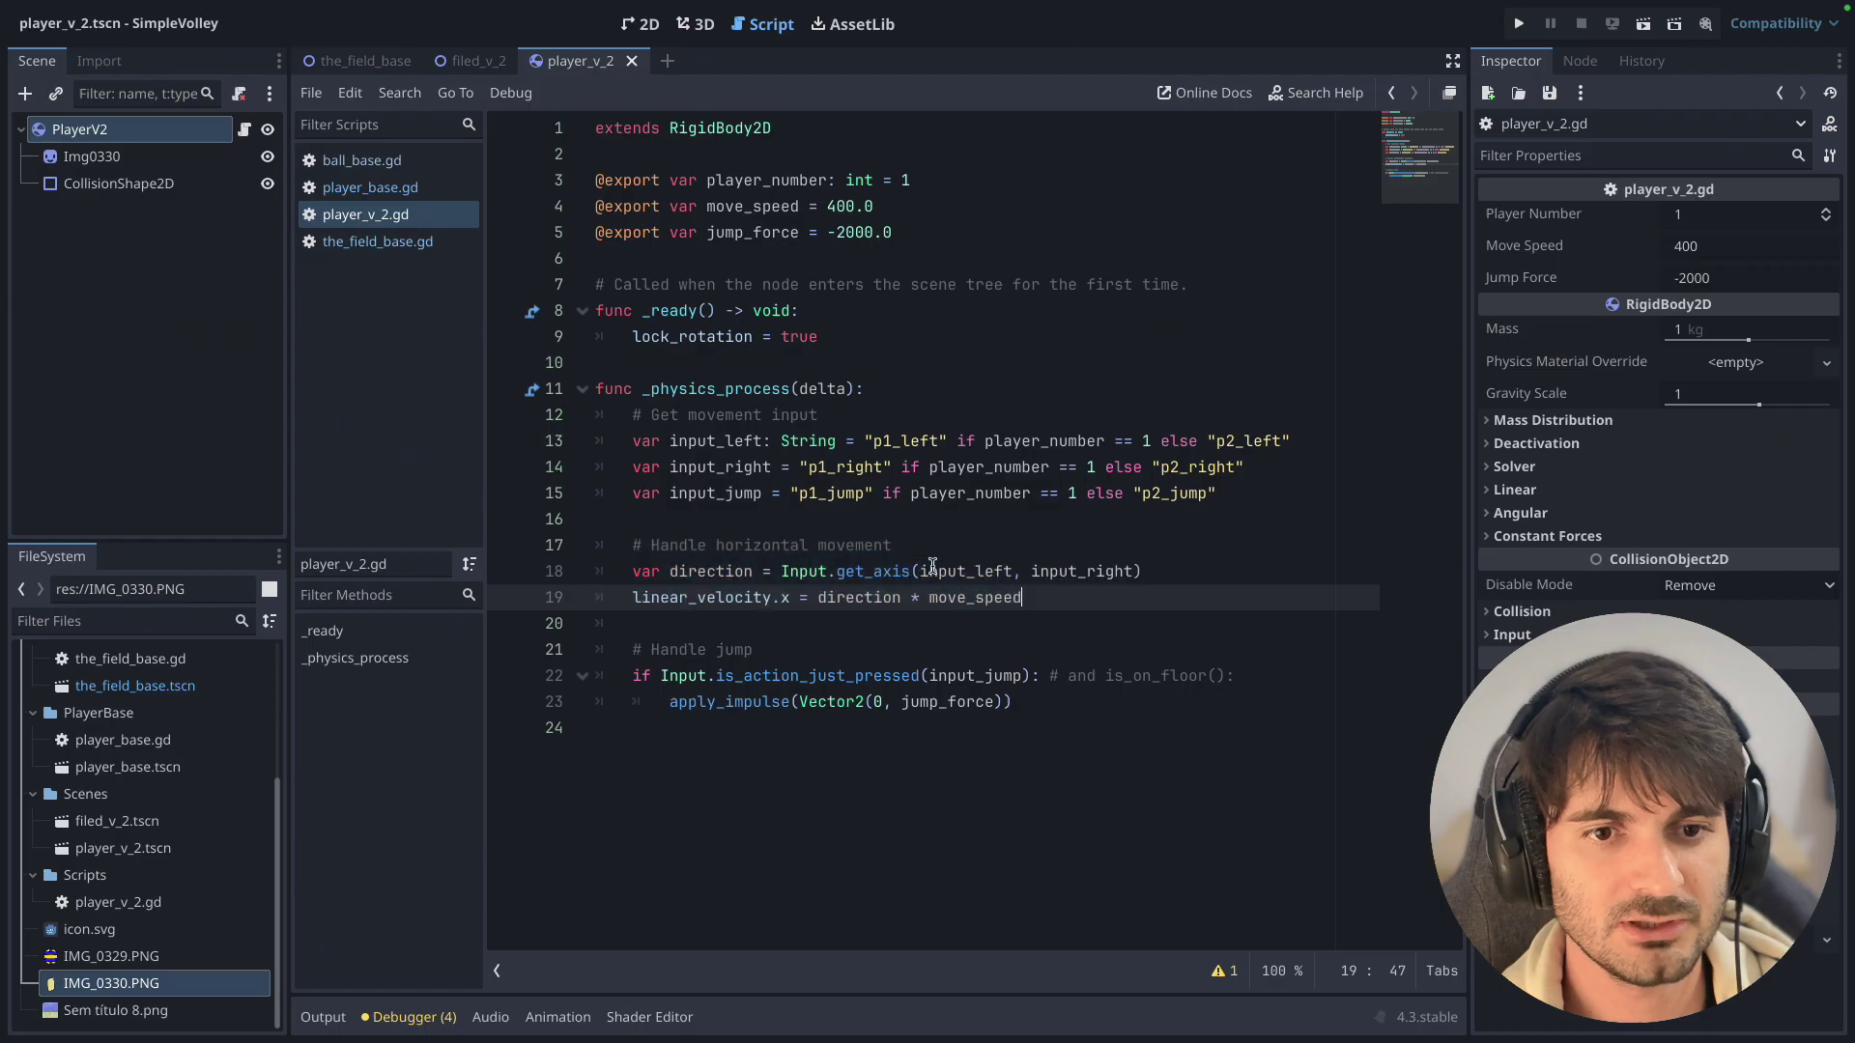
{"action": "left_click", "coordinate": [713, 493]}
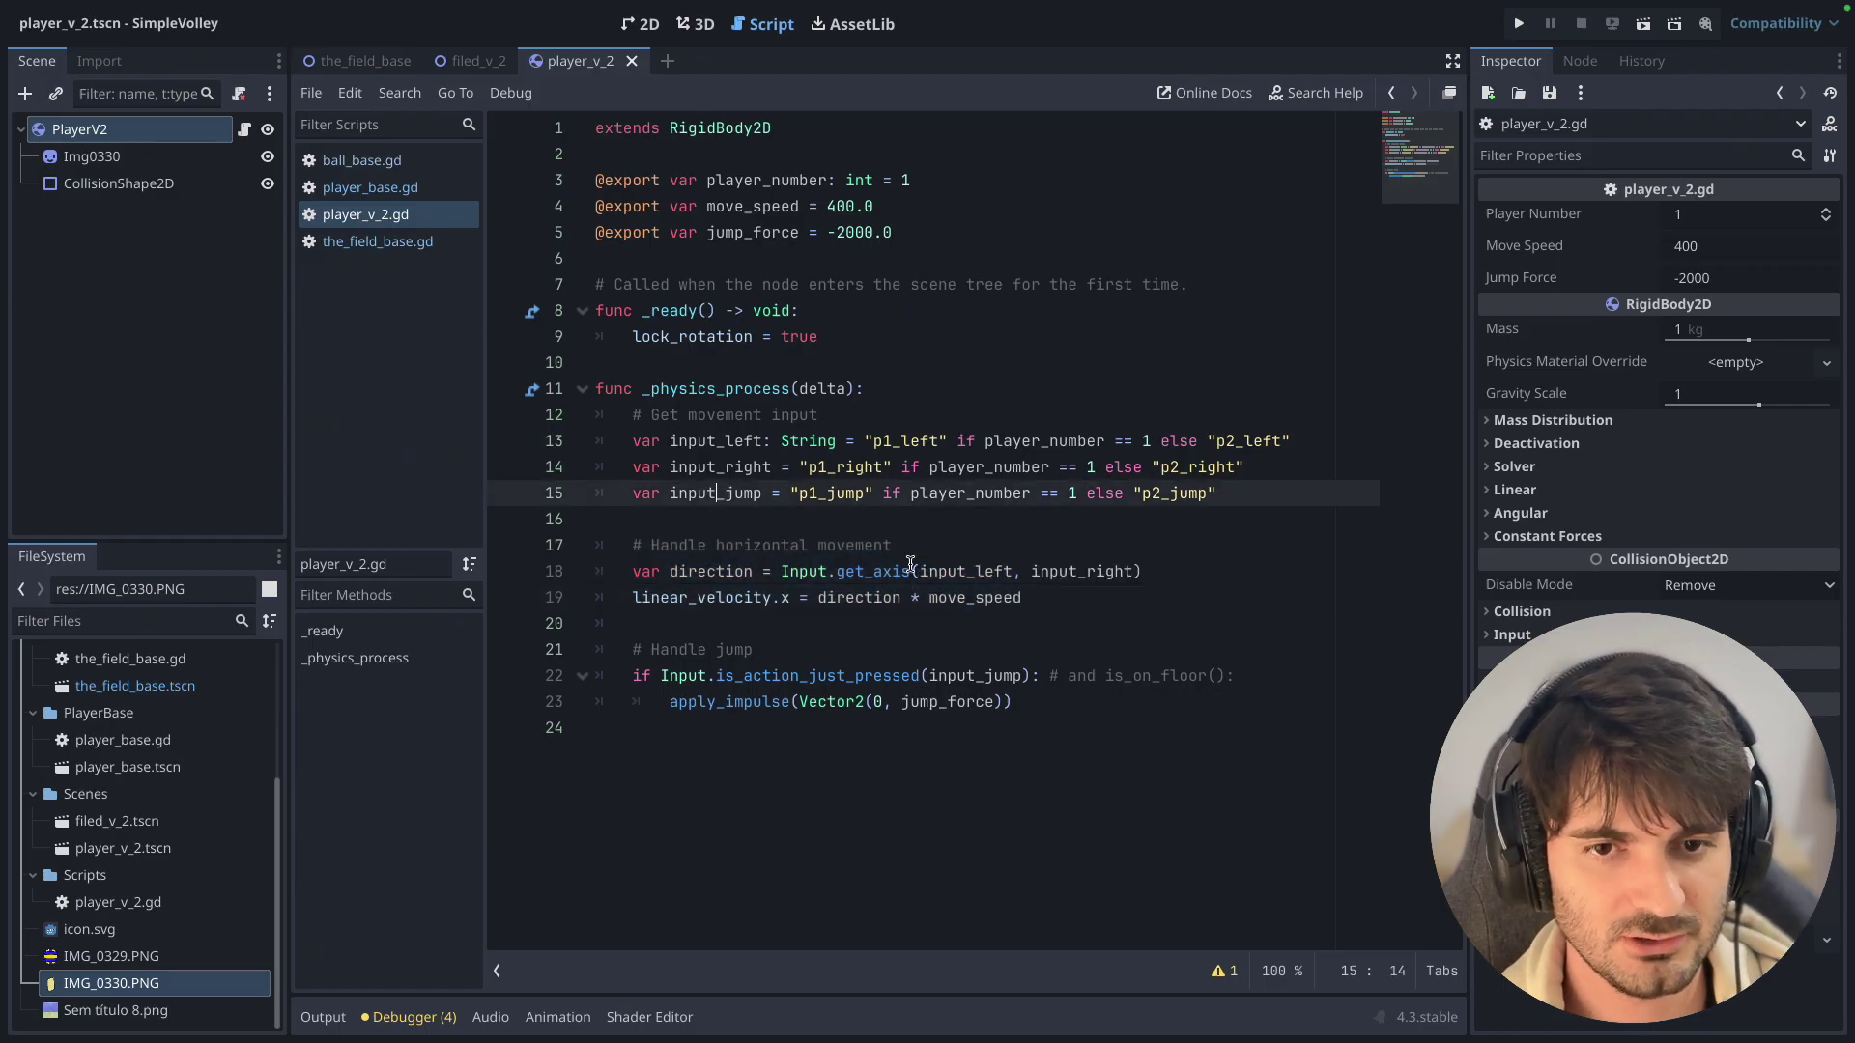
{"action": "left_click_drag", "start_coordinate": [1137, 572], "coordinate": [634, 569]}
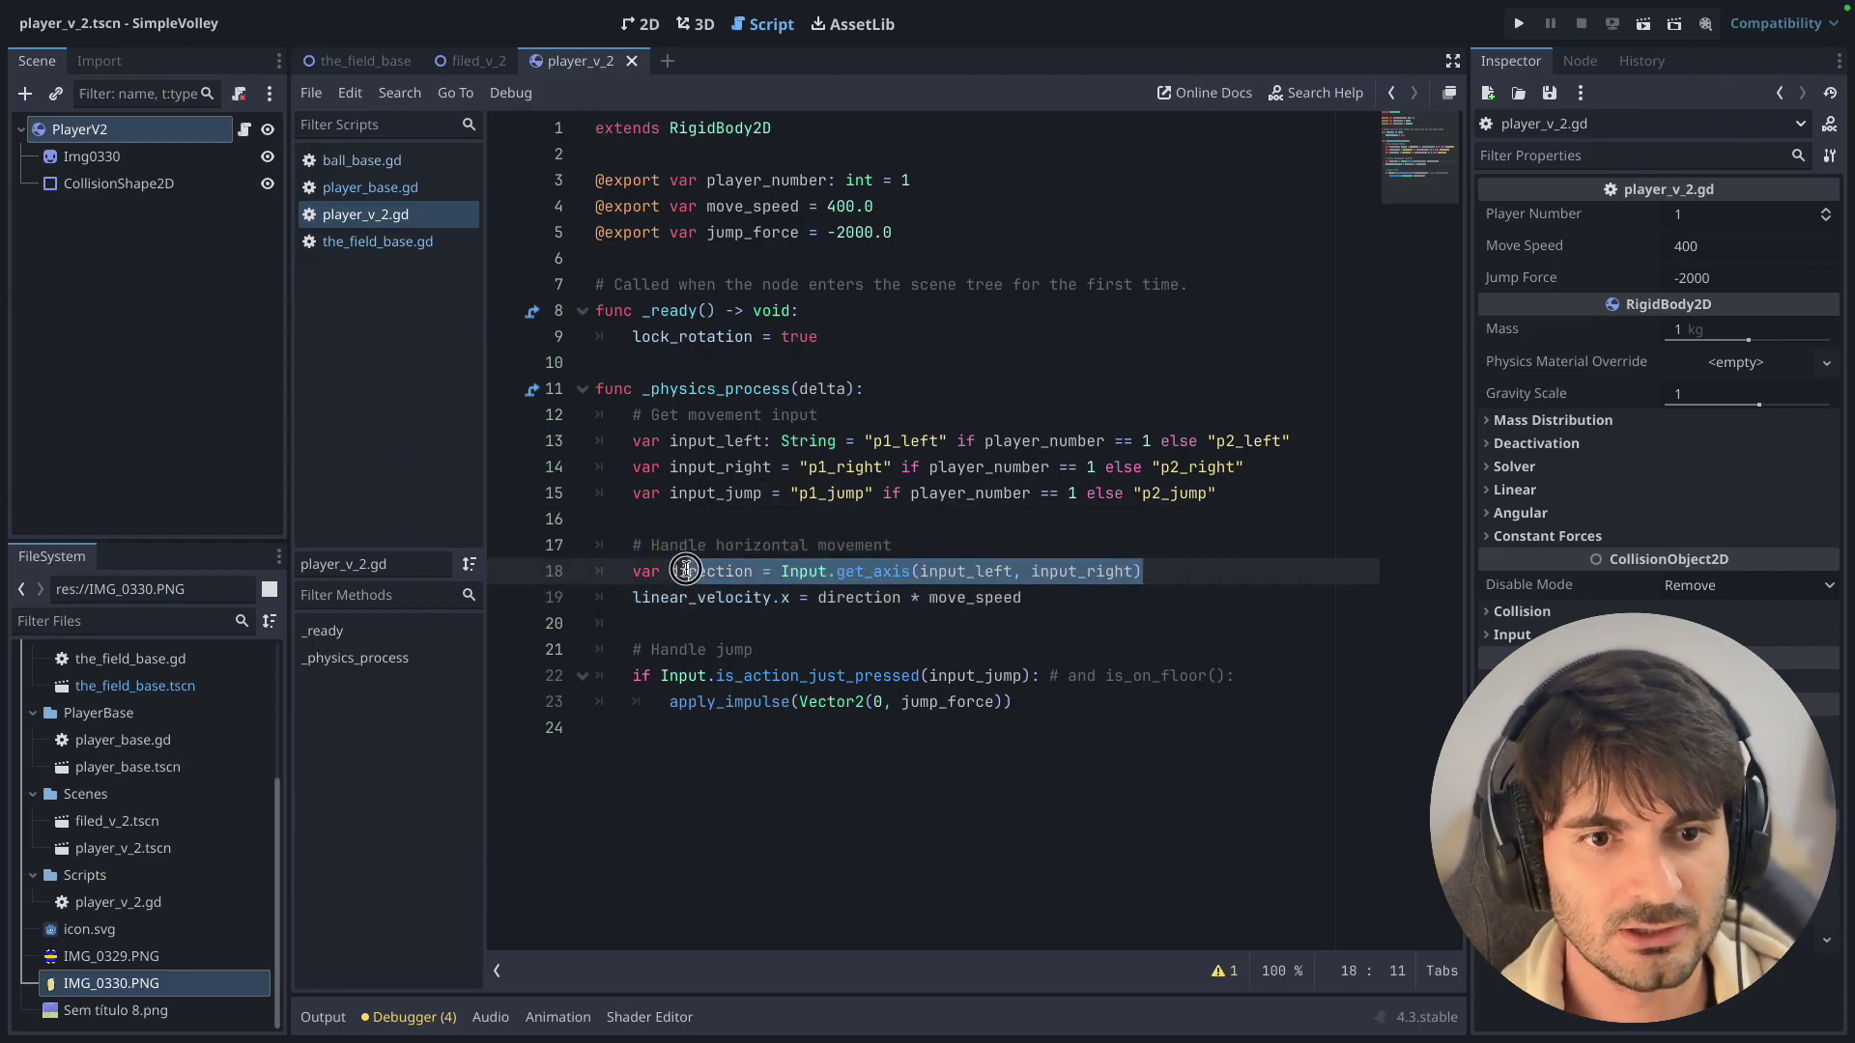
{"action": "left_click", "coordinate": [836, 571]}
{"action": "left_click_drag", "start_coordinate": [781, 571], "coordinate": [912, 567]}
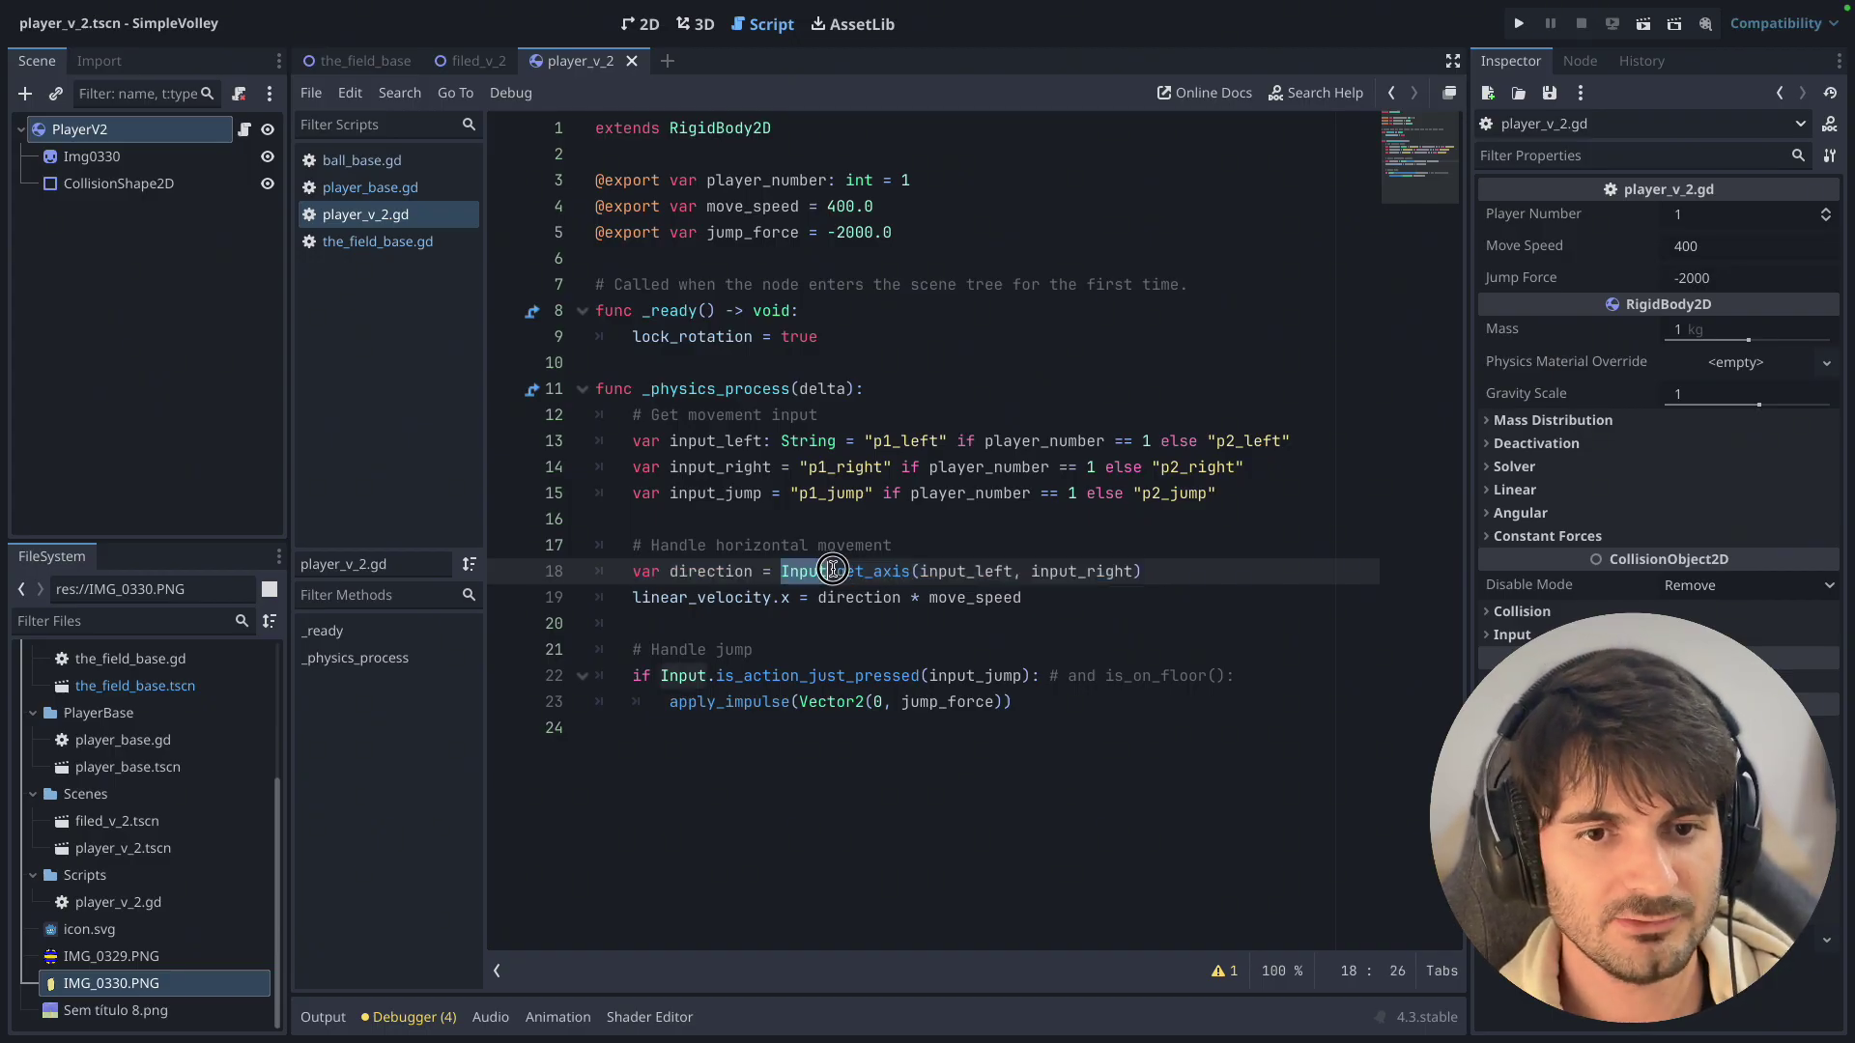
{"action": "left_click", "coordinate": [930, 571]}
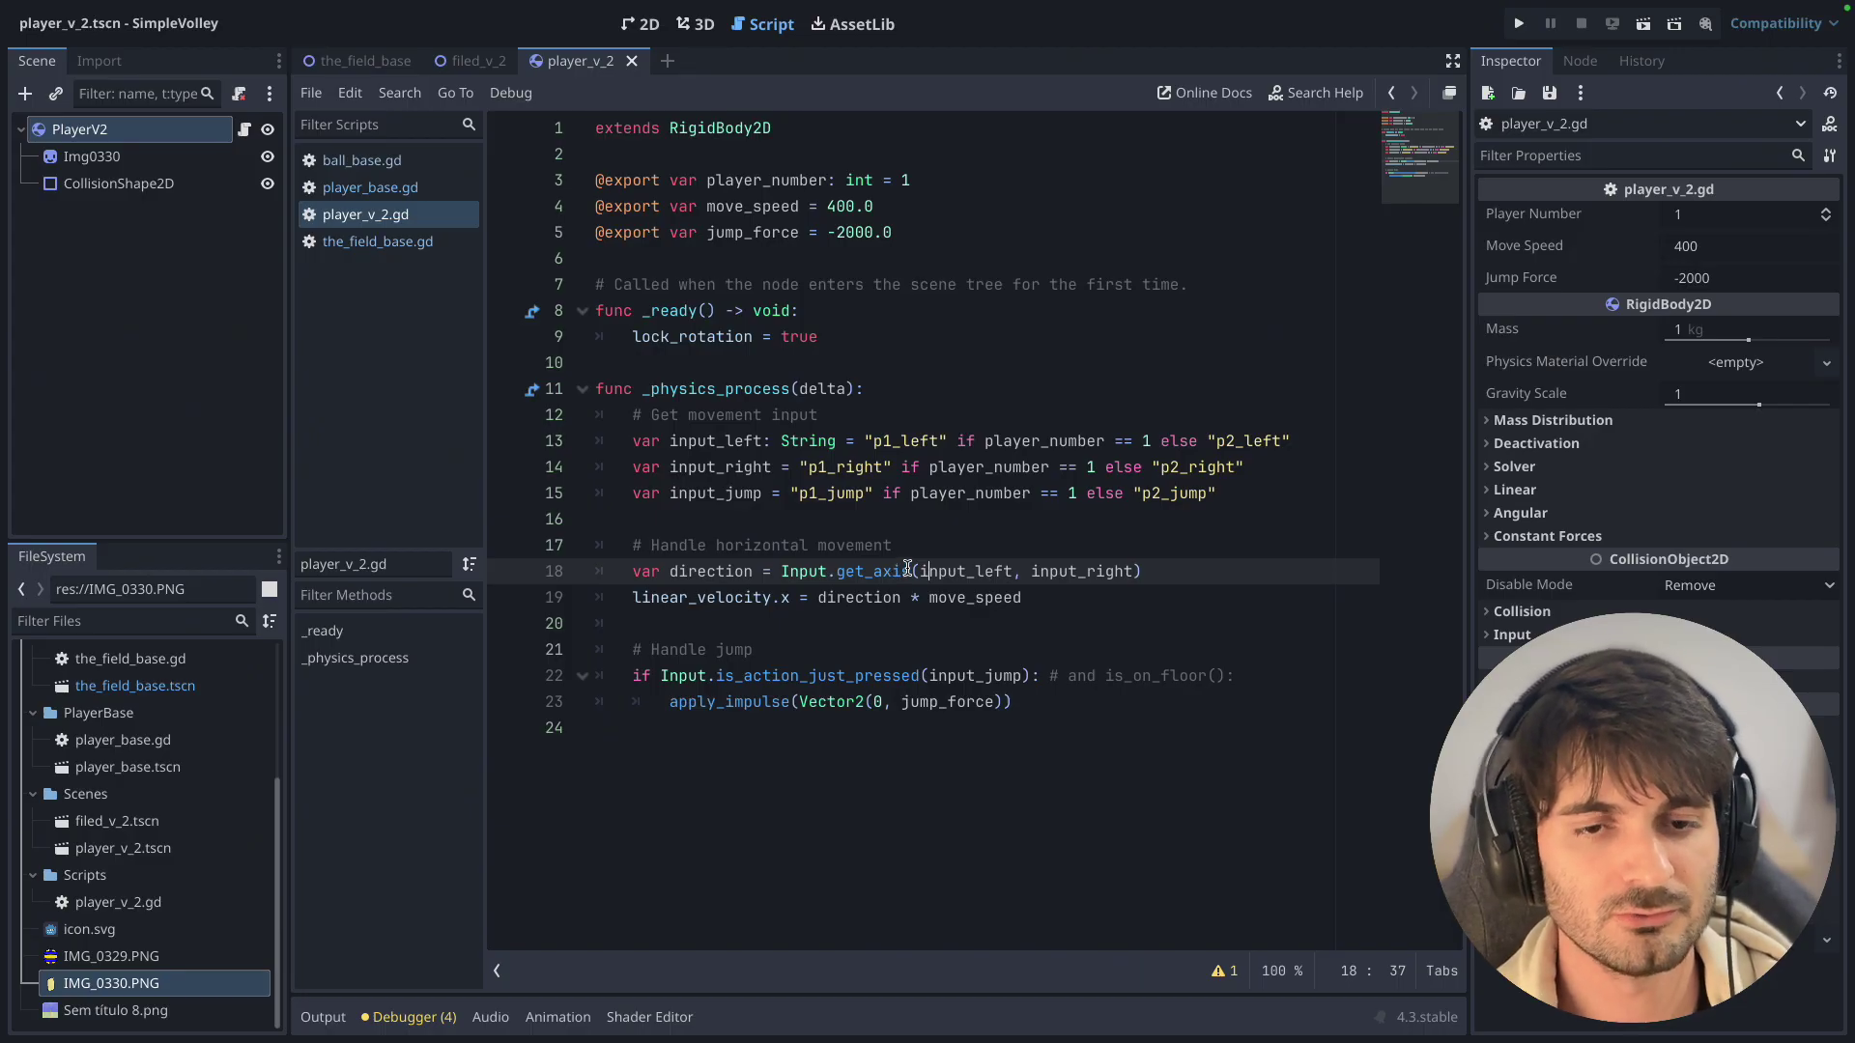
Review input_left, input_right and direction, and linear_velocity.x = direction * move_speed on line 19.
{"action": "double_click", "coordinate": [970, 572]}
{"action": "double_click", "coordinate": [1076, 571]}
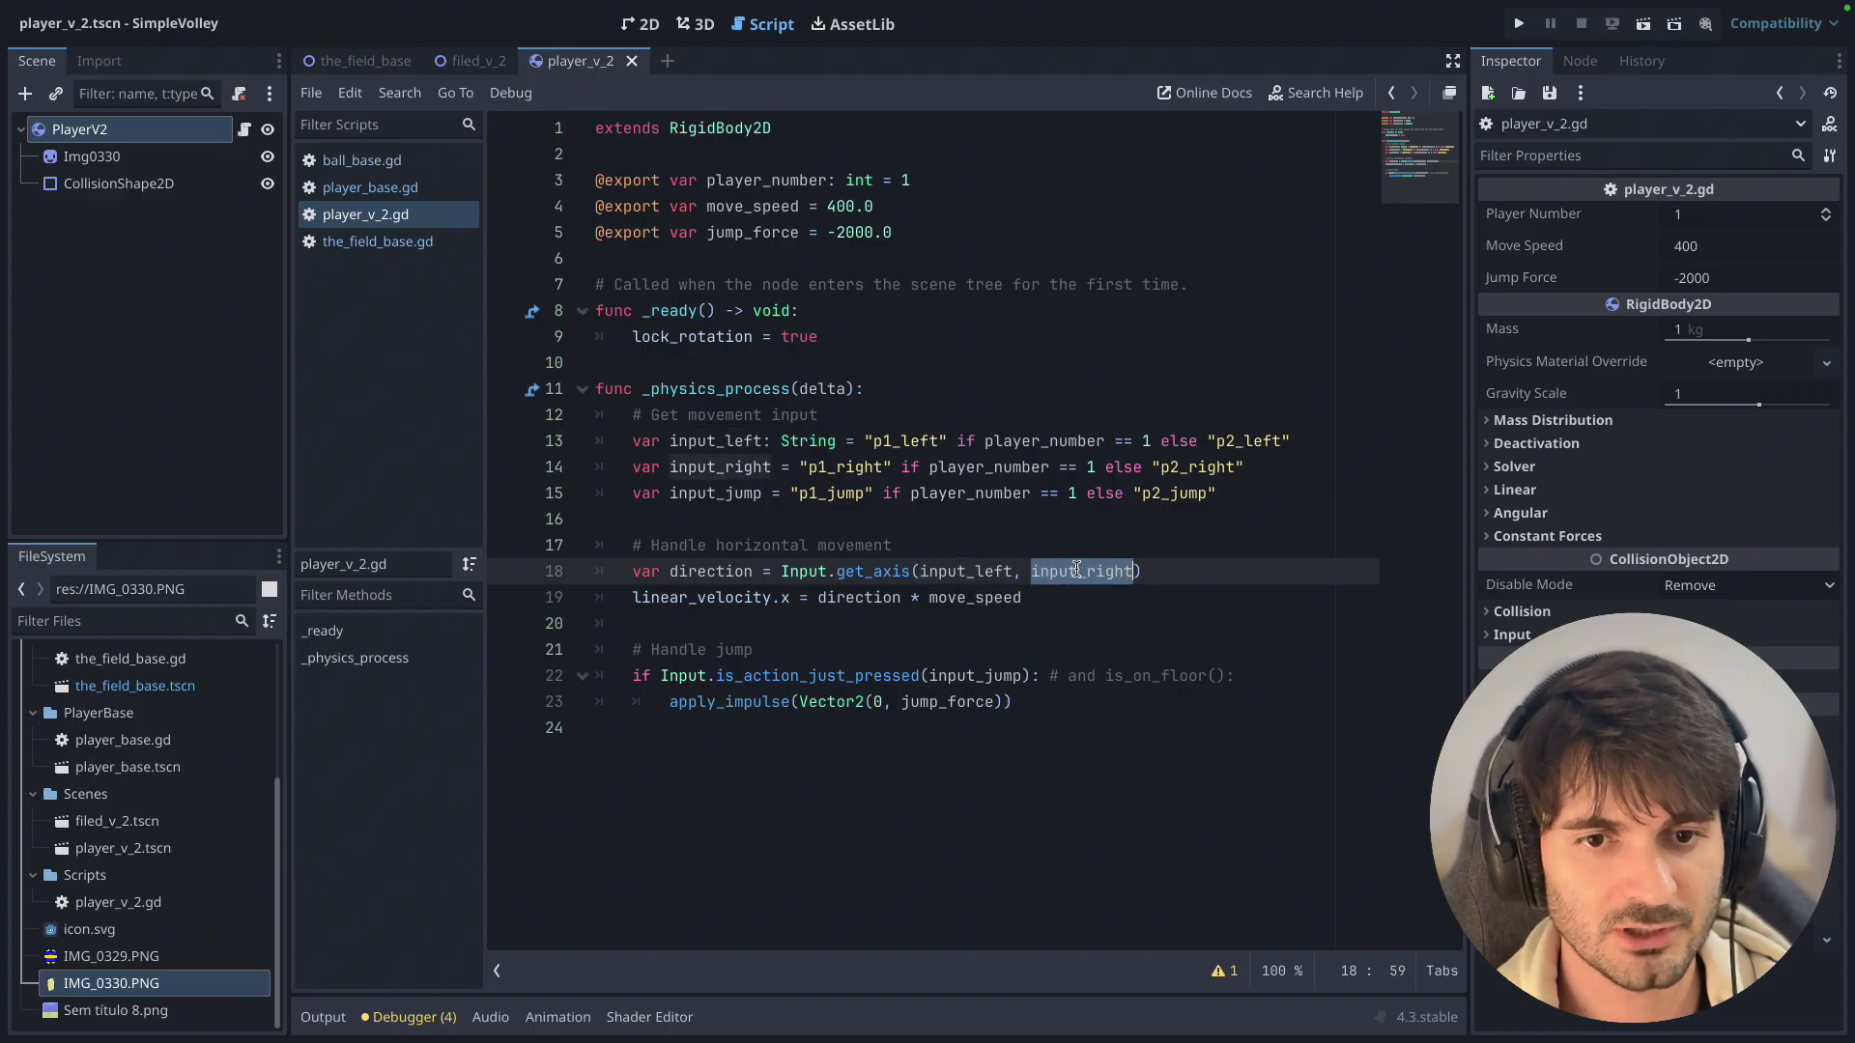
{"action": "double_click", "coordinate": [725, 570]}
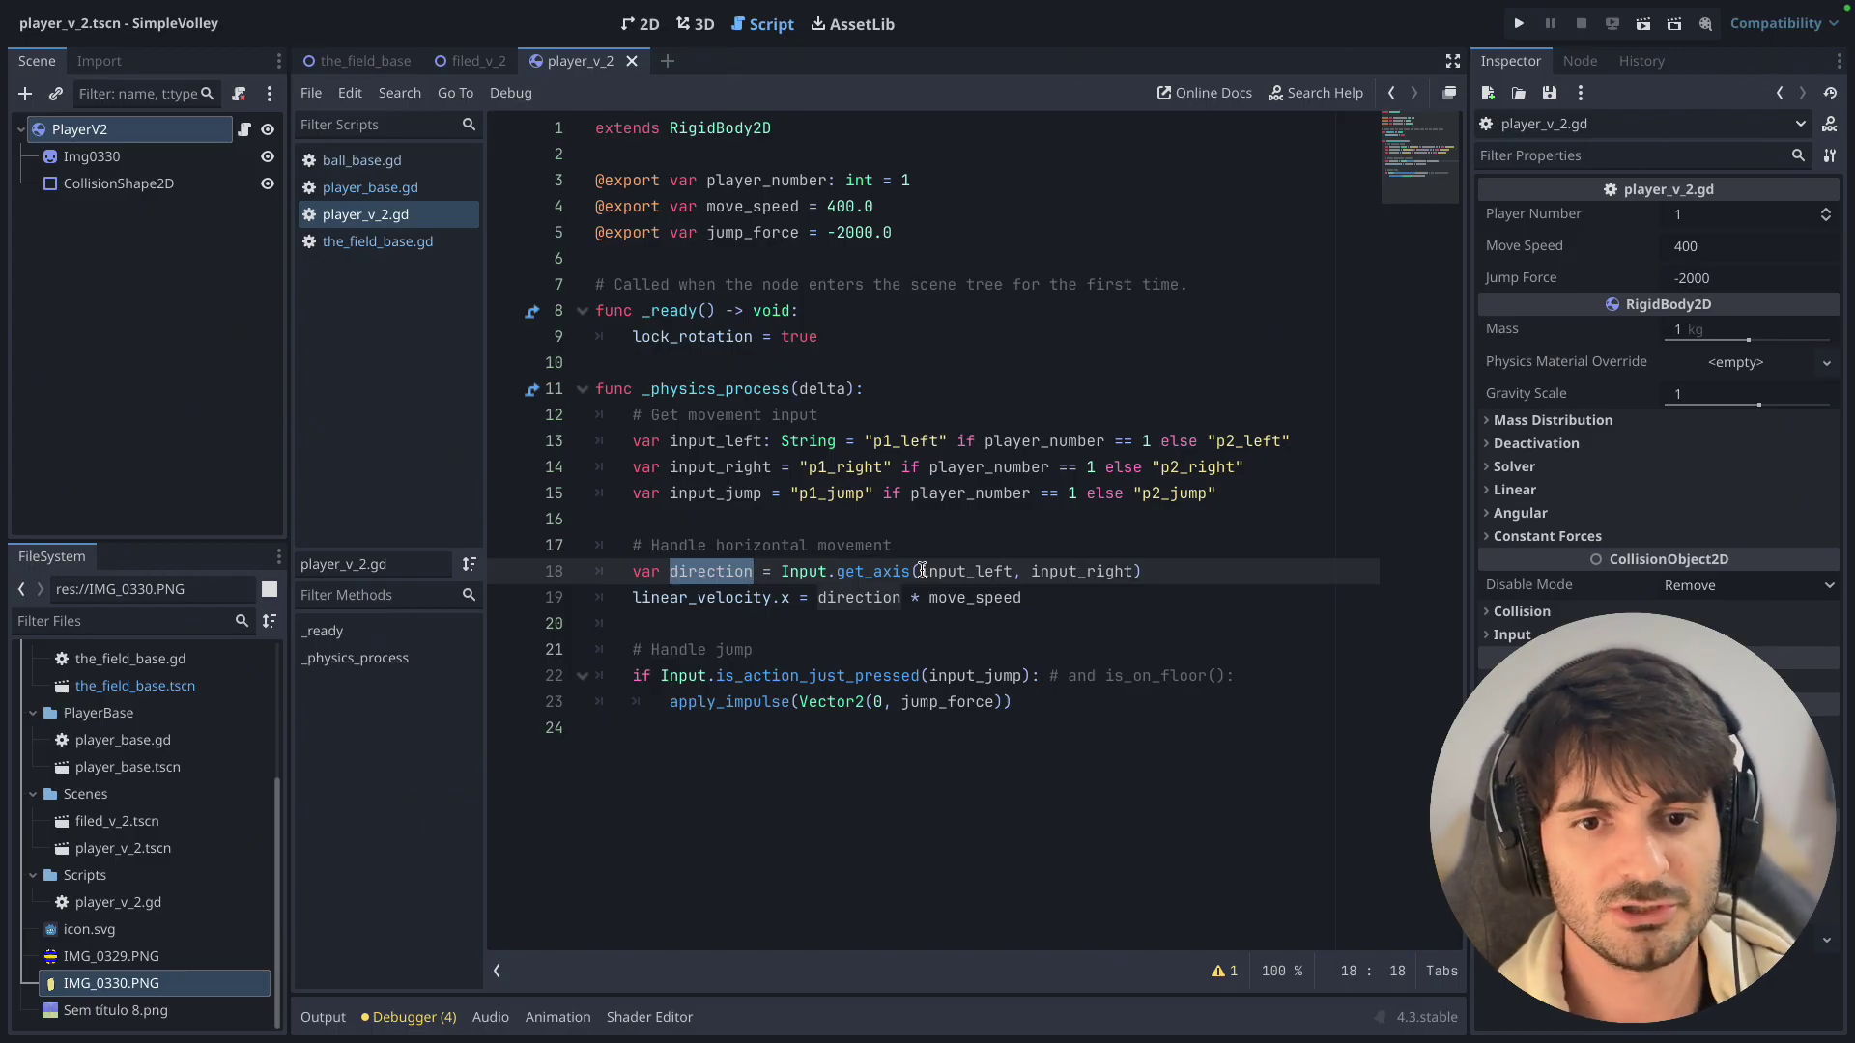
{"action": "mouse_move", "coordinate": [1144, 570]}
{"action": "left_mouse_down"}
{"action": "mouse_move", "coordinate": [546, 563]}
{"action": "mouse_move", "coordinate": [633, 571]}
{"action": "left_mouse_up"}
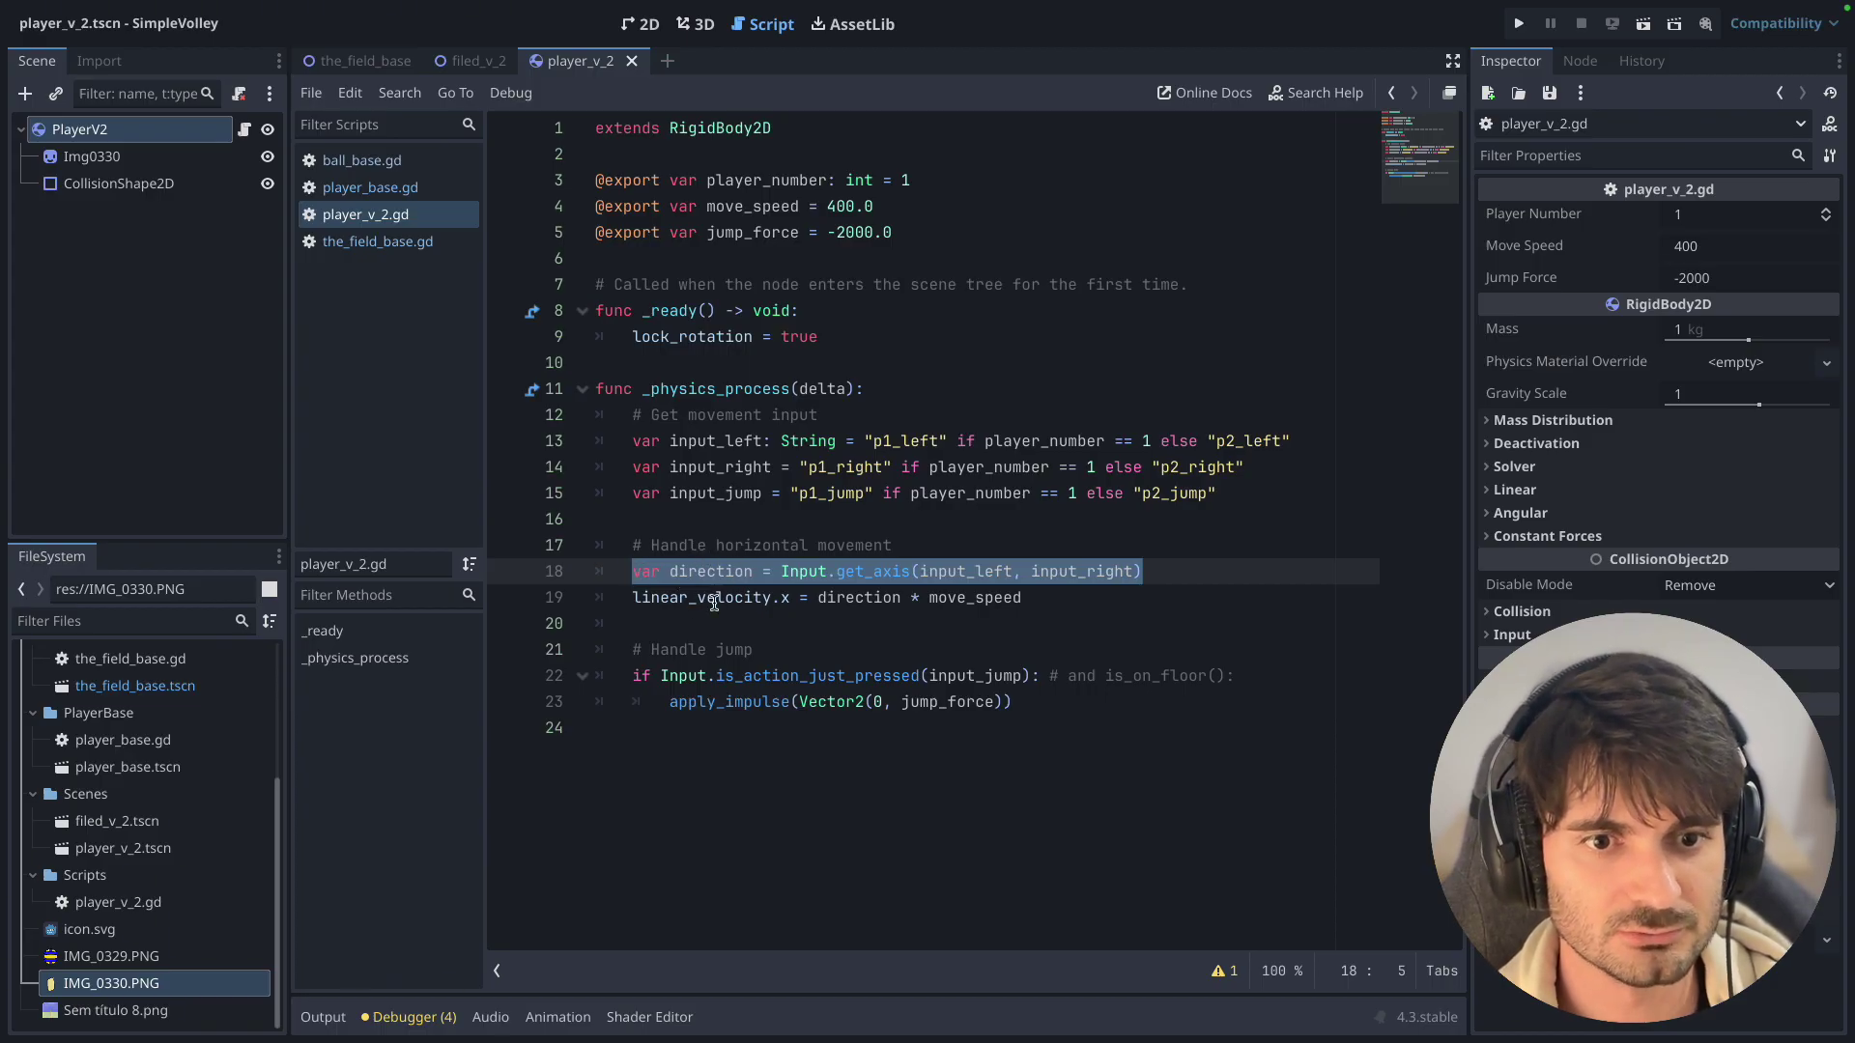
{"action": "left_click_drag", "start_coordinate": [633, 598], "coordinate": [1020, 601]}
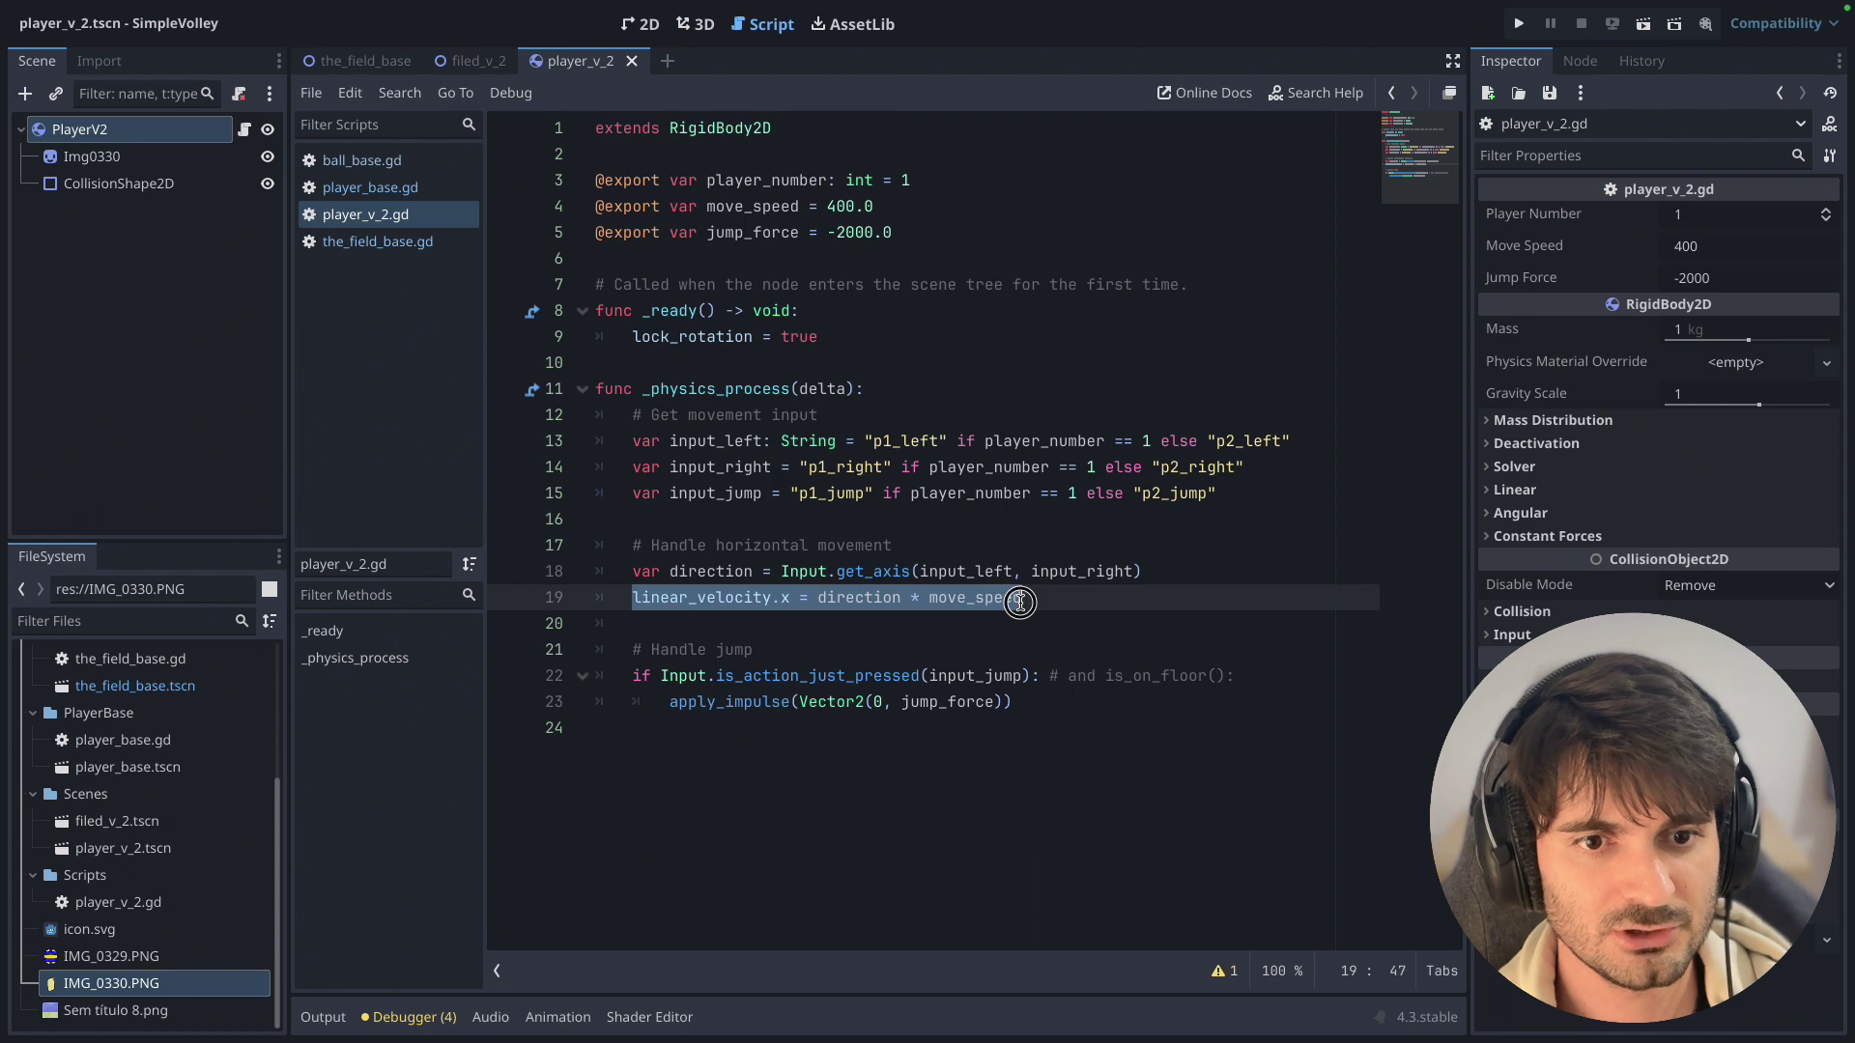
{"action": "left_click", "coordinate": [803, 620]}
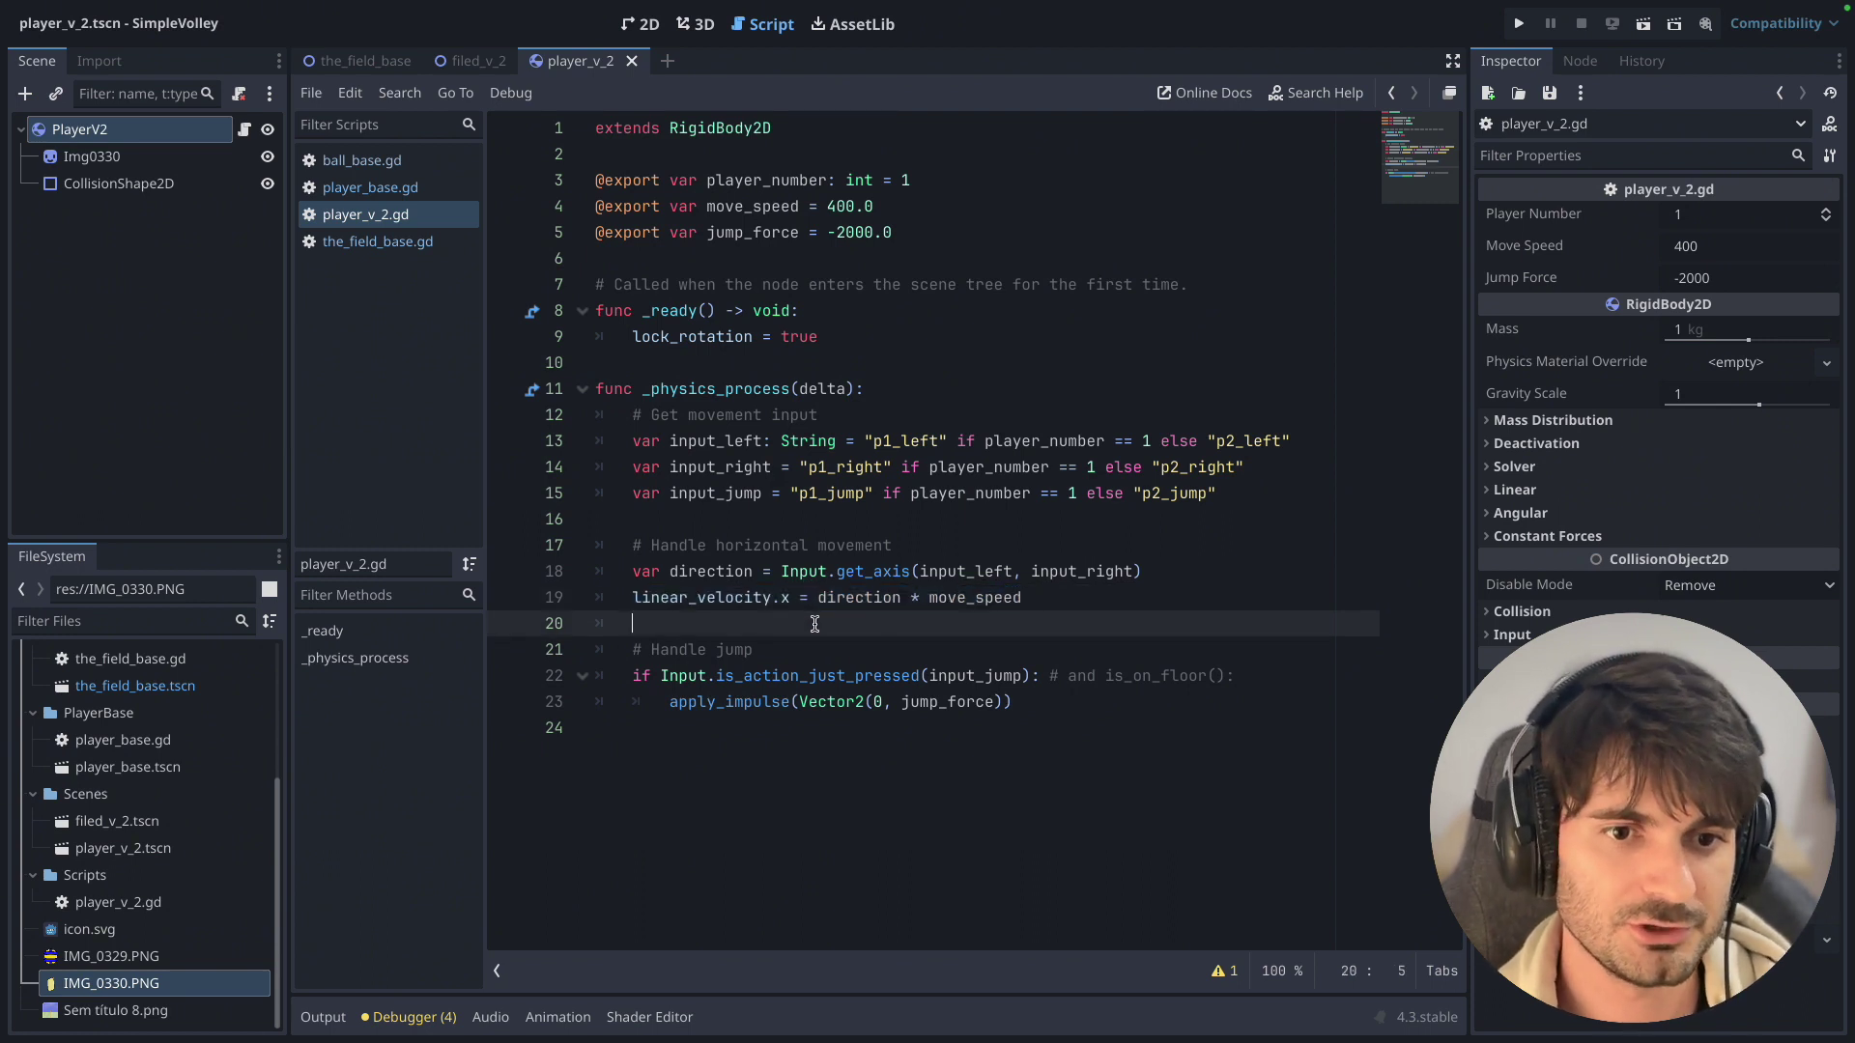
{"action": "double_click", "coordinate": [700, 598]}
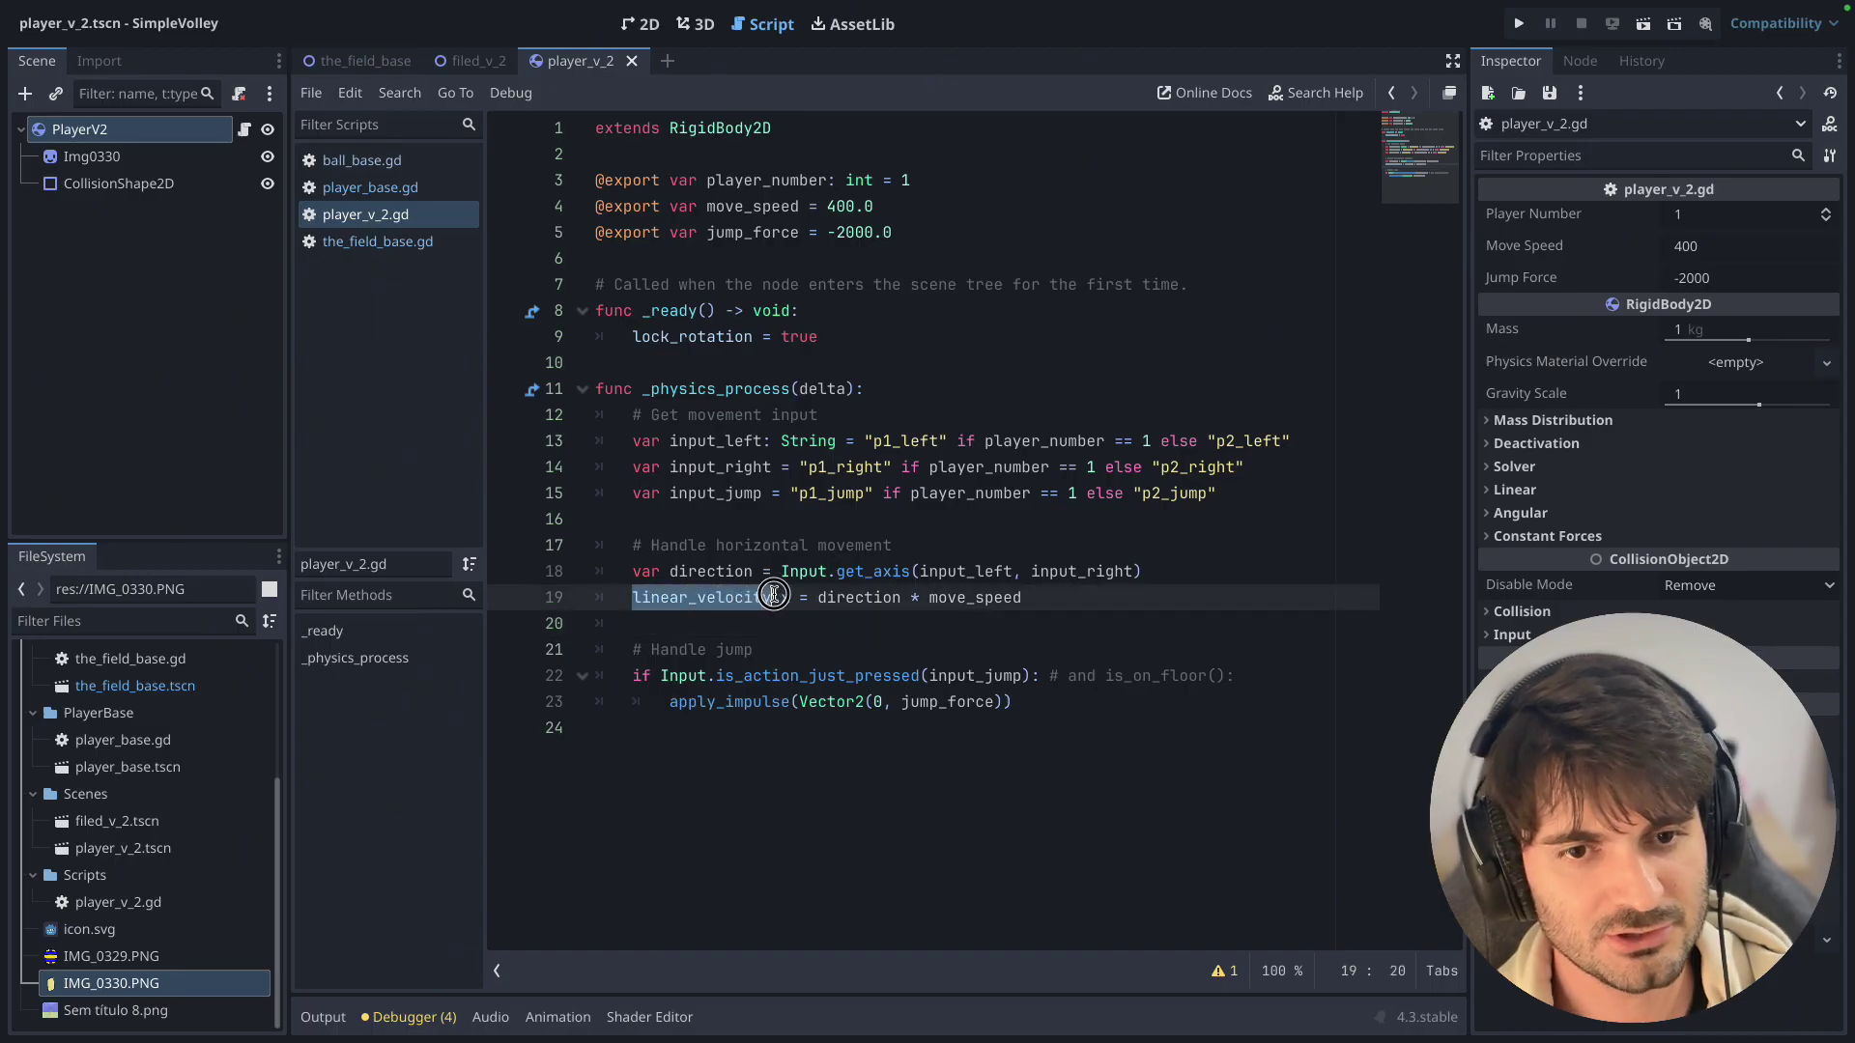
{"action": "left_click", "coordinate": [852, 600]}
{"action": "double_click", "coordinate": [847, 598]}
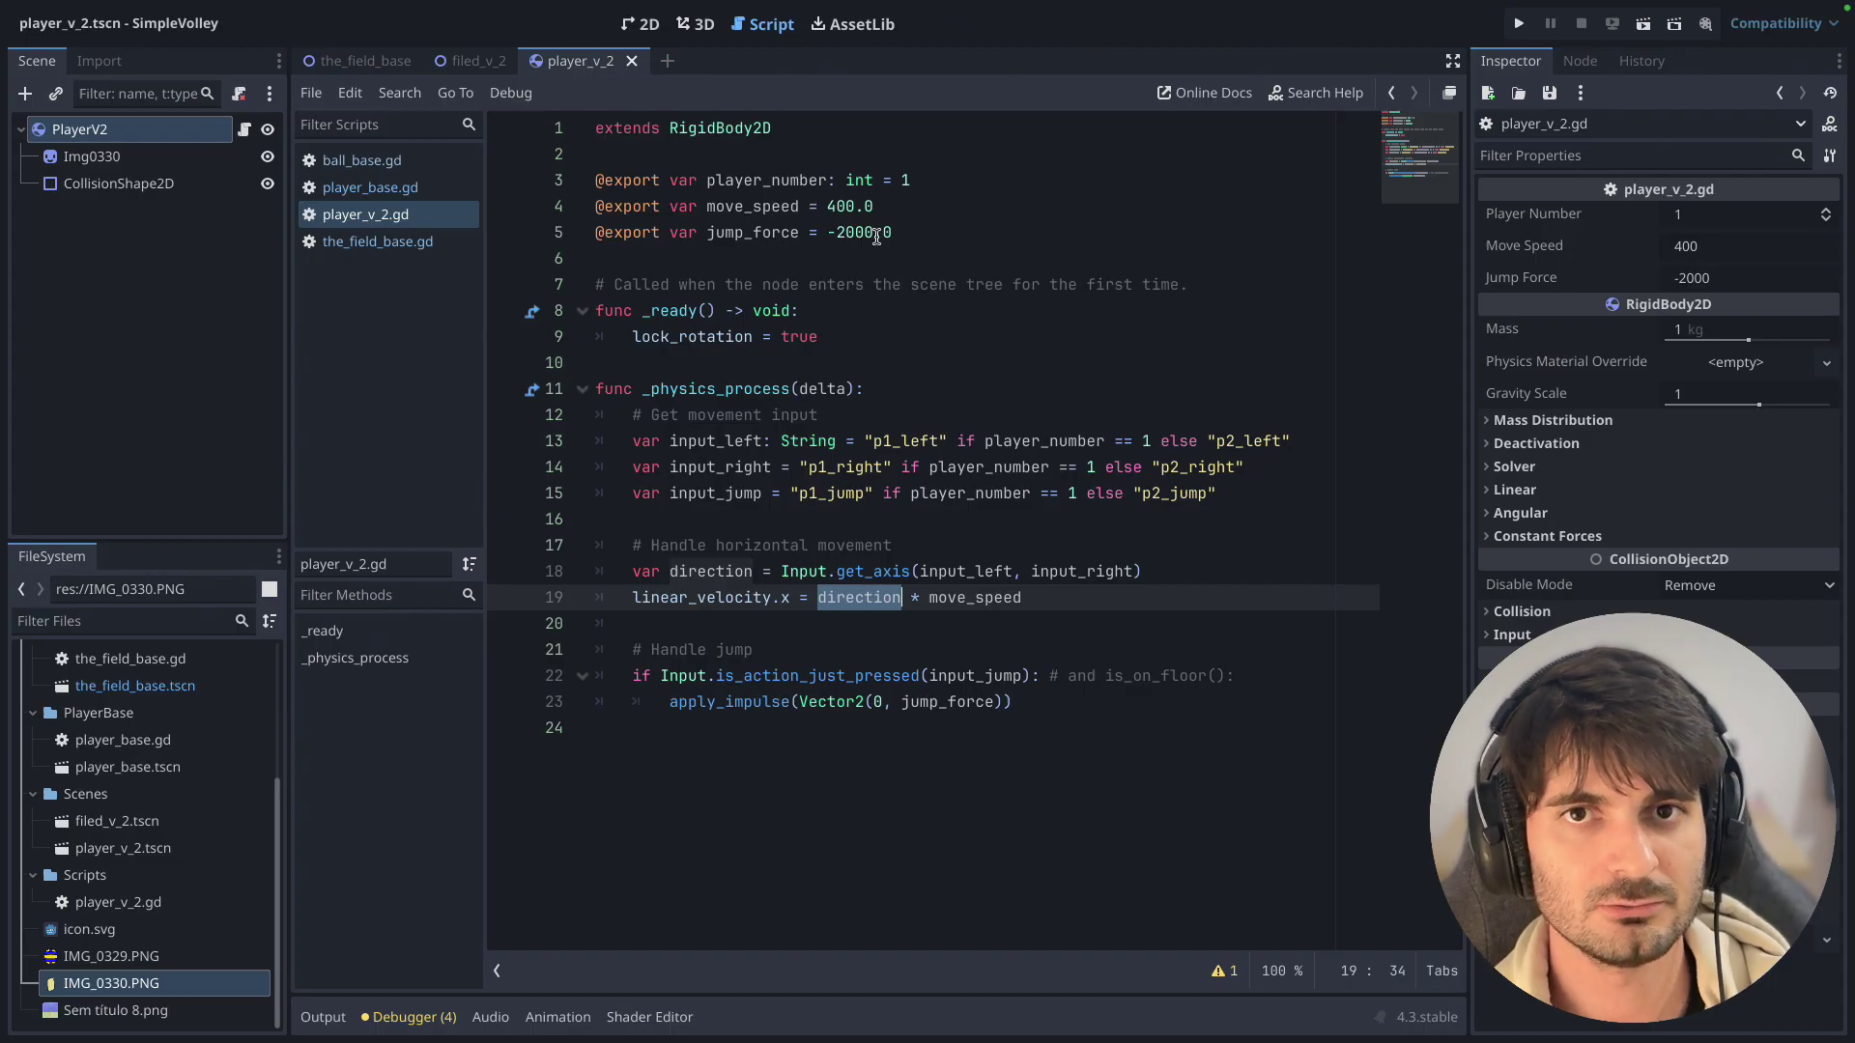
{"action": "left_click_drag", "start_coordinate": [635, 598], "coordinate": [797, 592]}
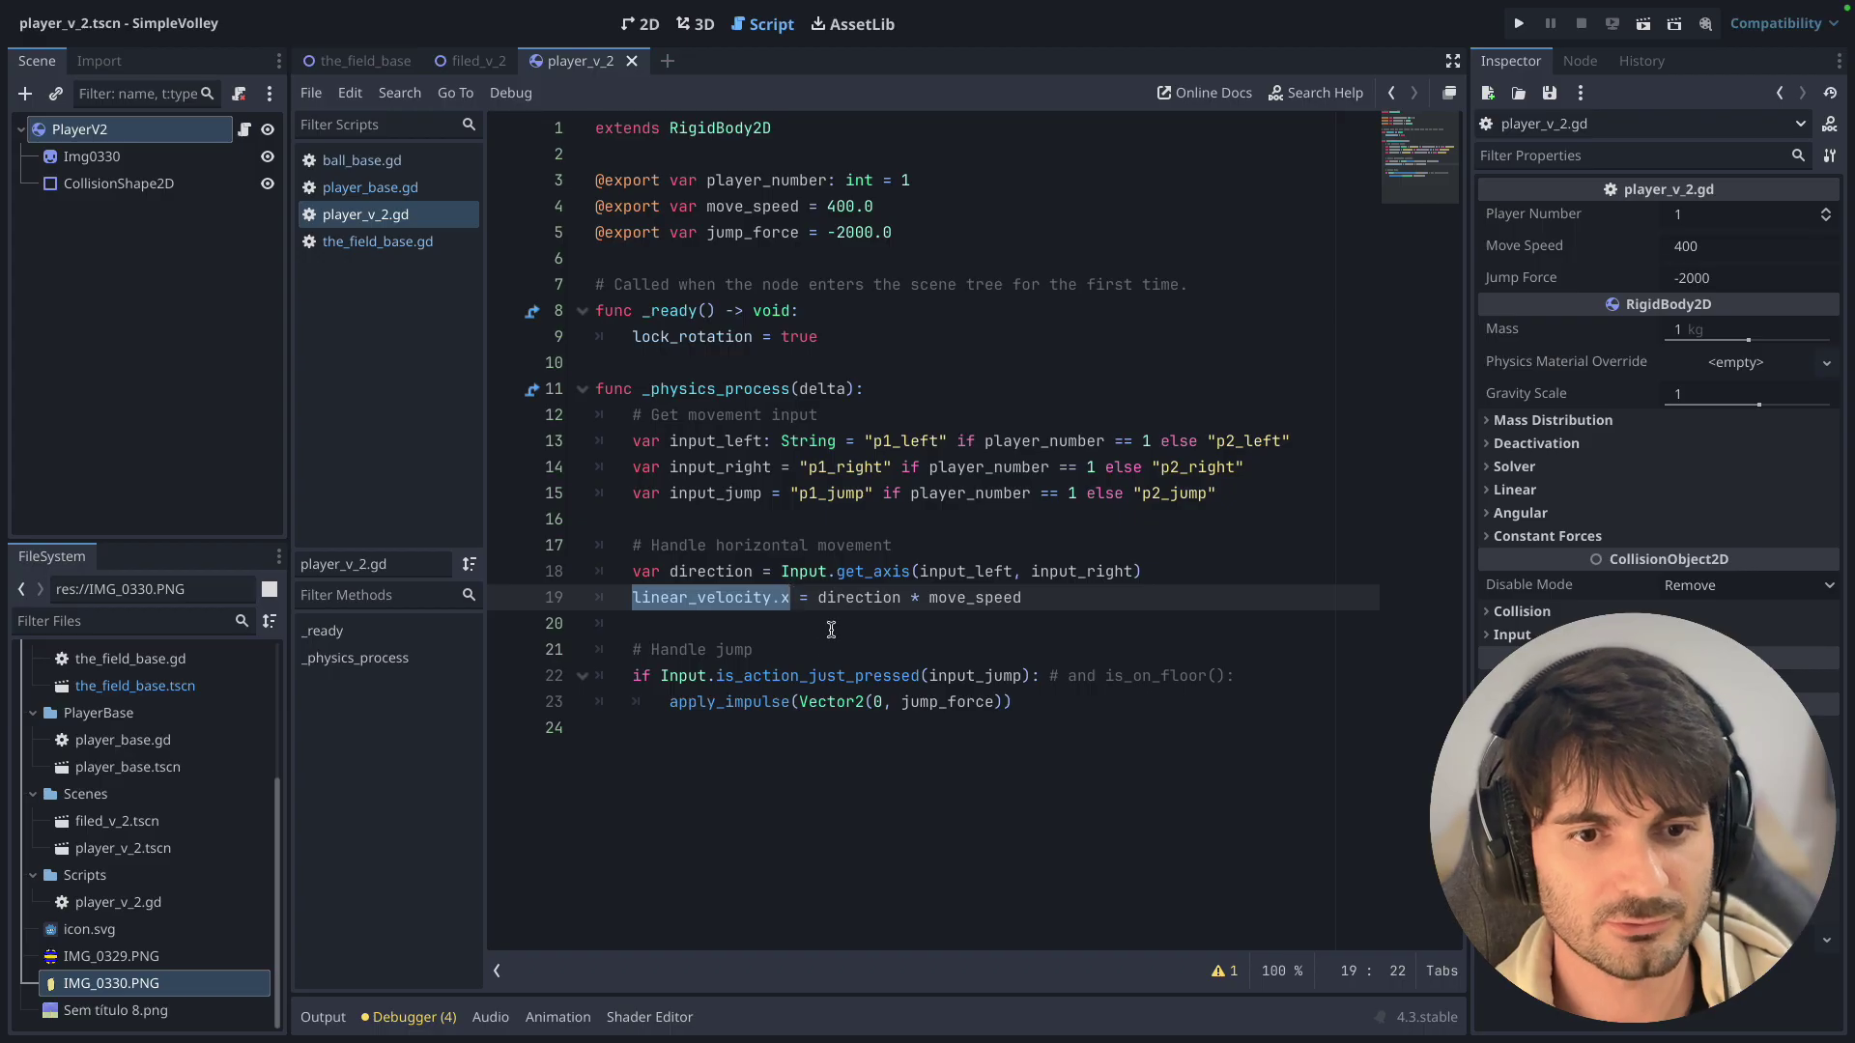
Review the input_jump check applying impulse Vector2(0, jump_force) and the commented-out is_on_floor condition.
{"action": "left_click", "coordinate": [811, 675]}
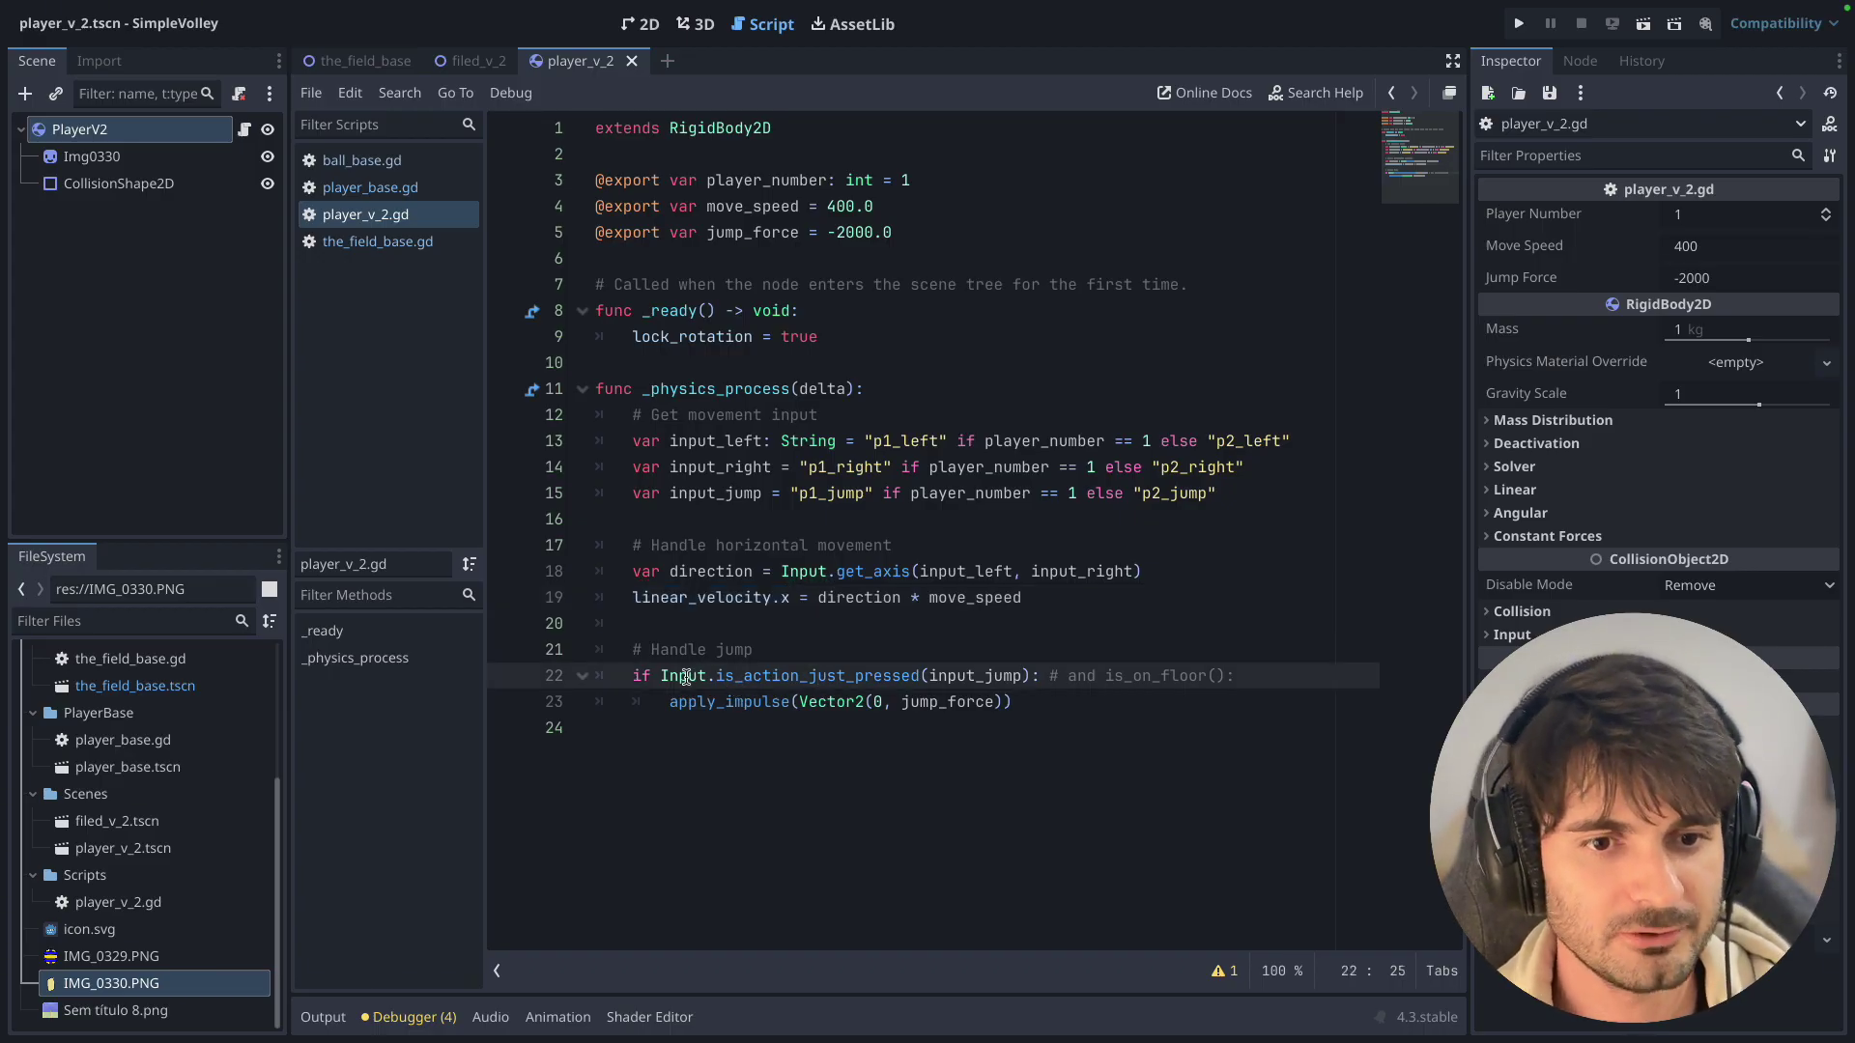
{"action": "mouse_move", "coordinate": [660, 676]}
{"action": "left_mouse_down"}
{"action": "mouse_move", "coordinate": [916, 676]}
{"action": "mouse_move", "coordinate": [837, 675]}
{"action": "left_mouse_up"}
{"action": "left_click", "coordinate": [838, 675]}
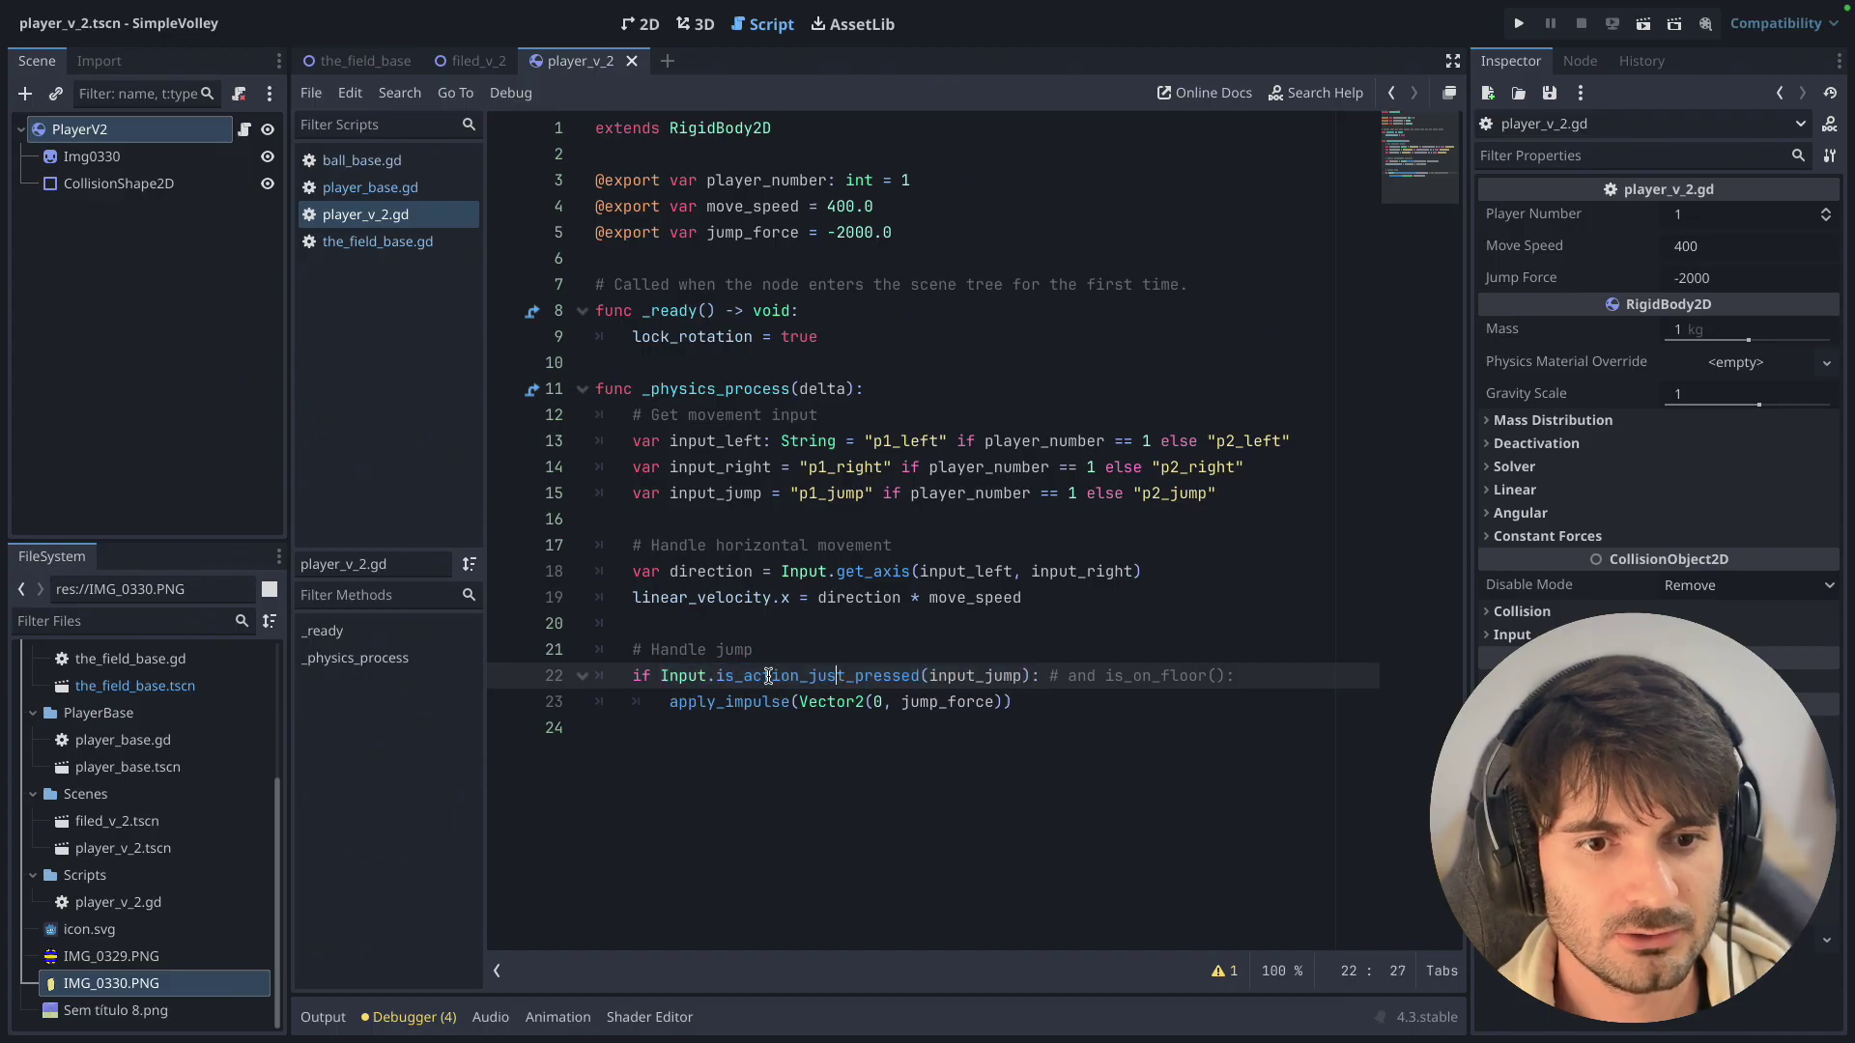
{"action": "double_click", "coordinate": [963, 675]}
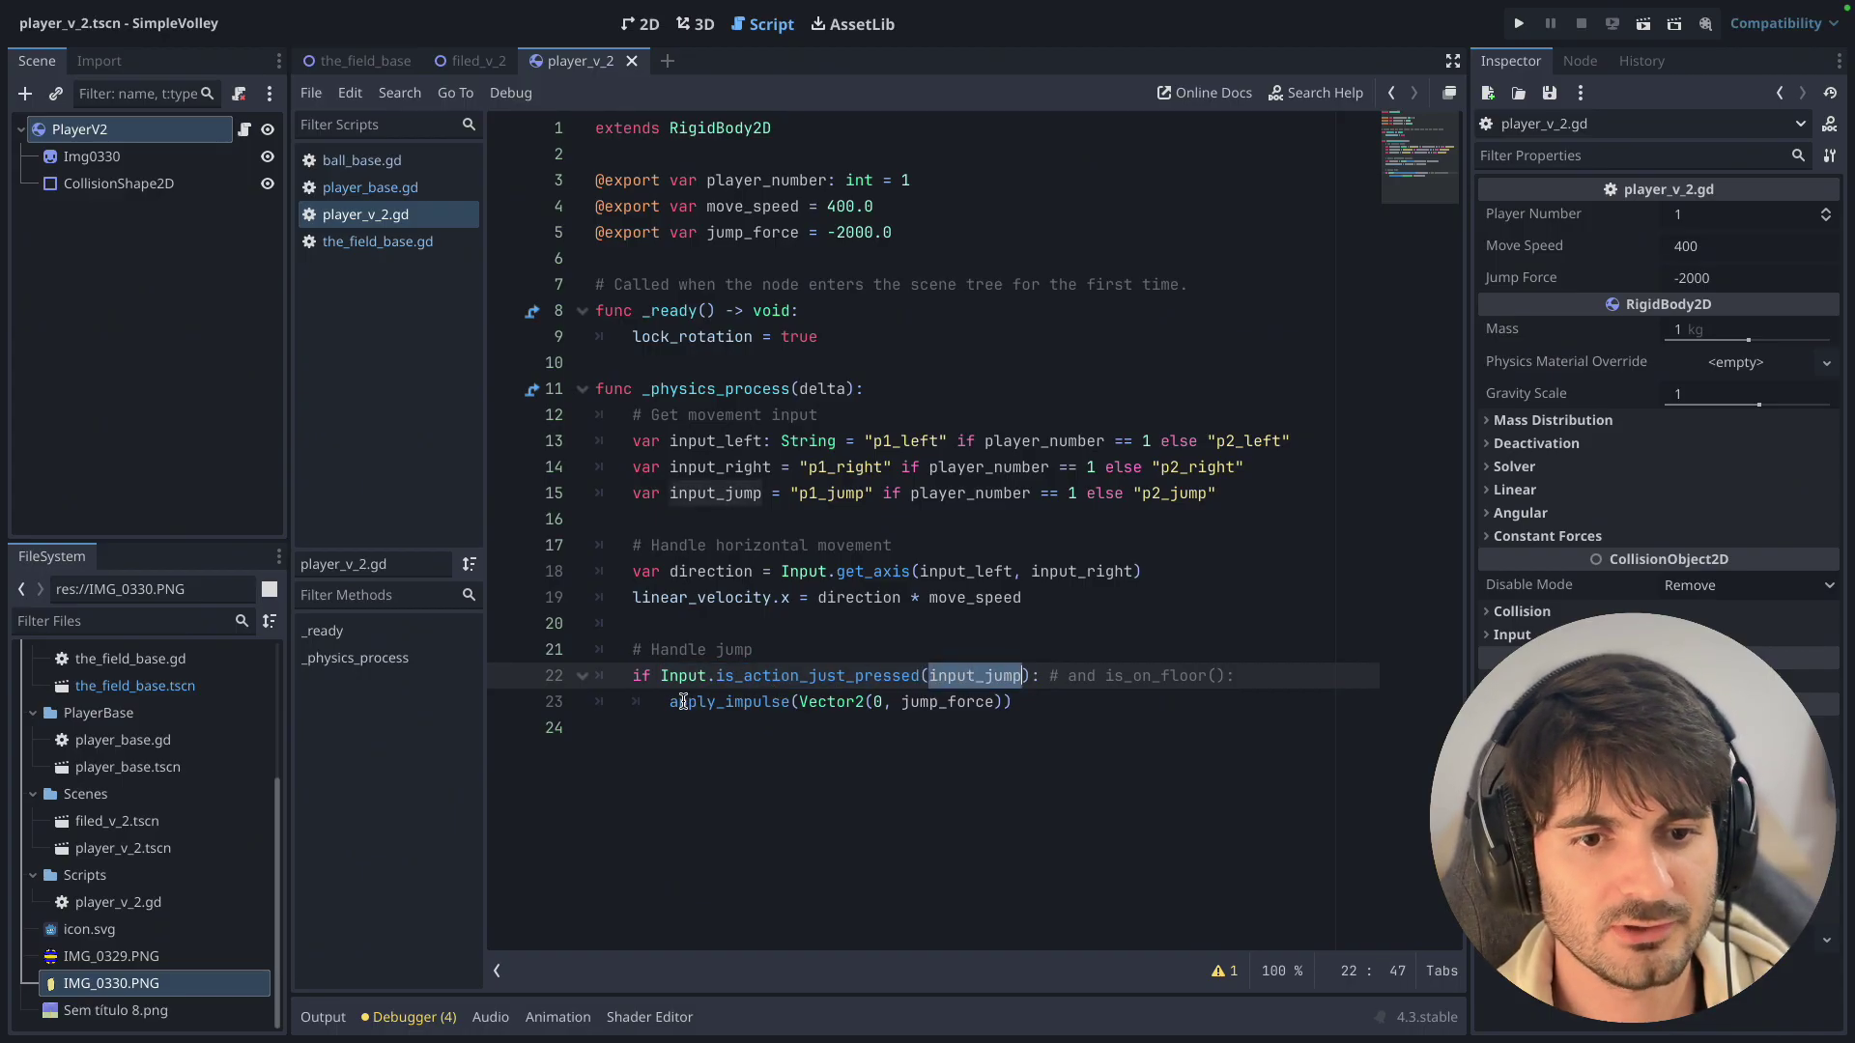
{"action": "left_click_drag", "start_coordinate": [672, 702], "coordinate": [930, 702]}
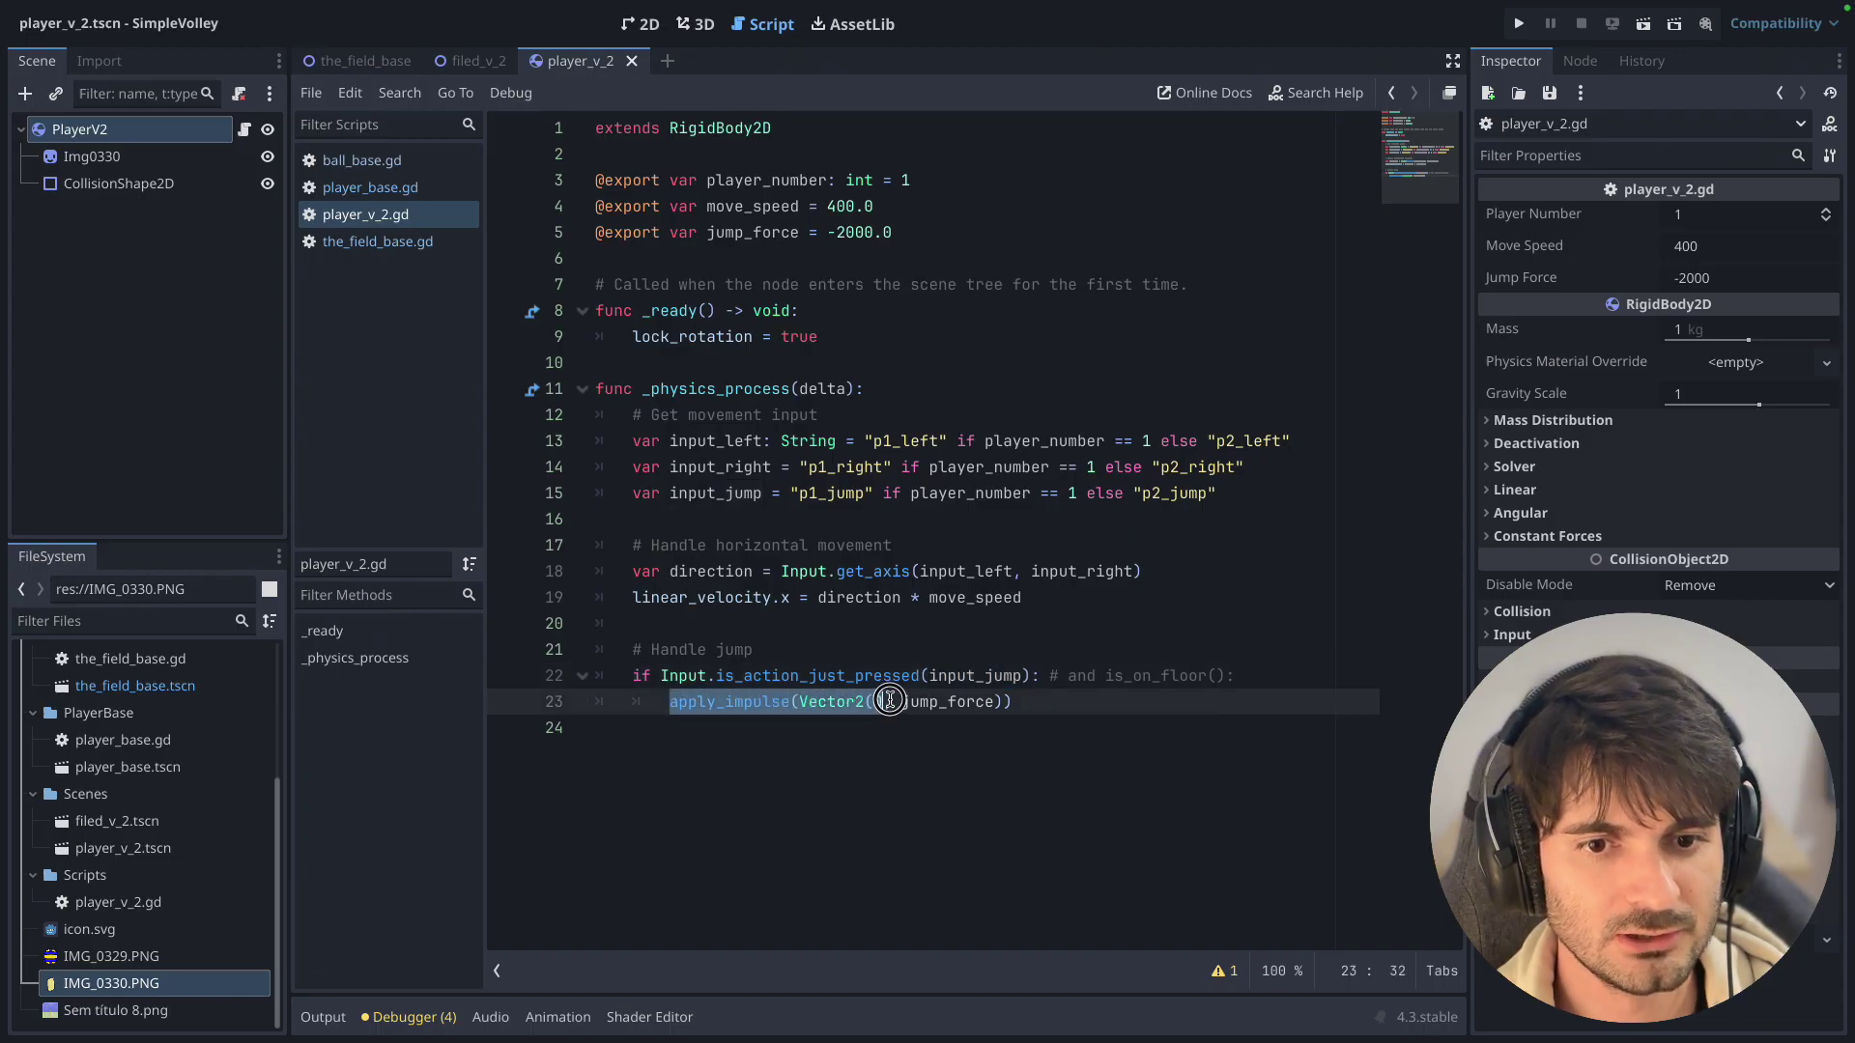
{"action": "double_click", "coordinate": [930, 701]}
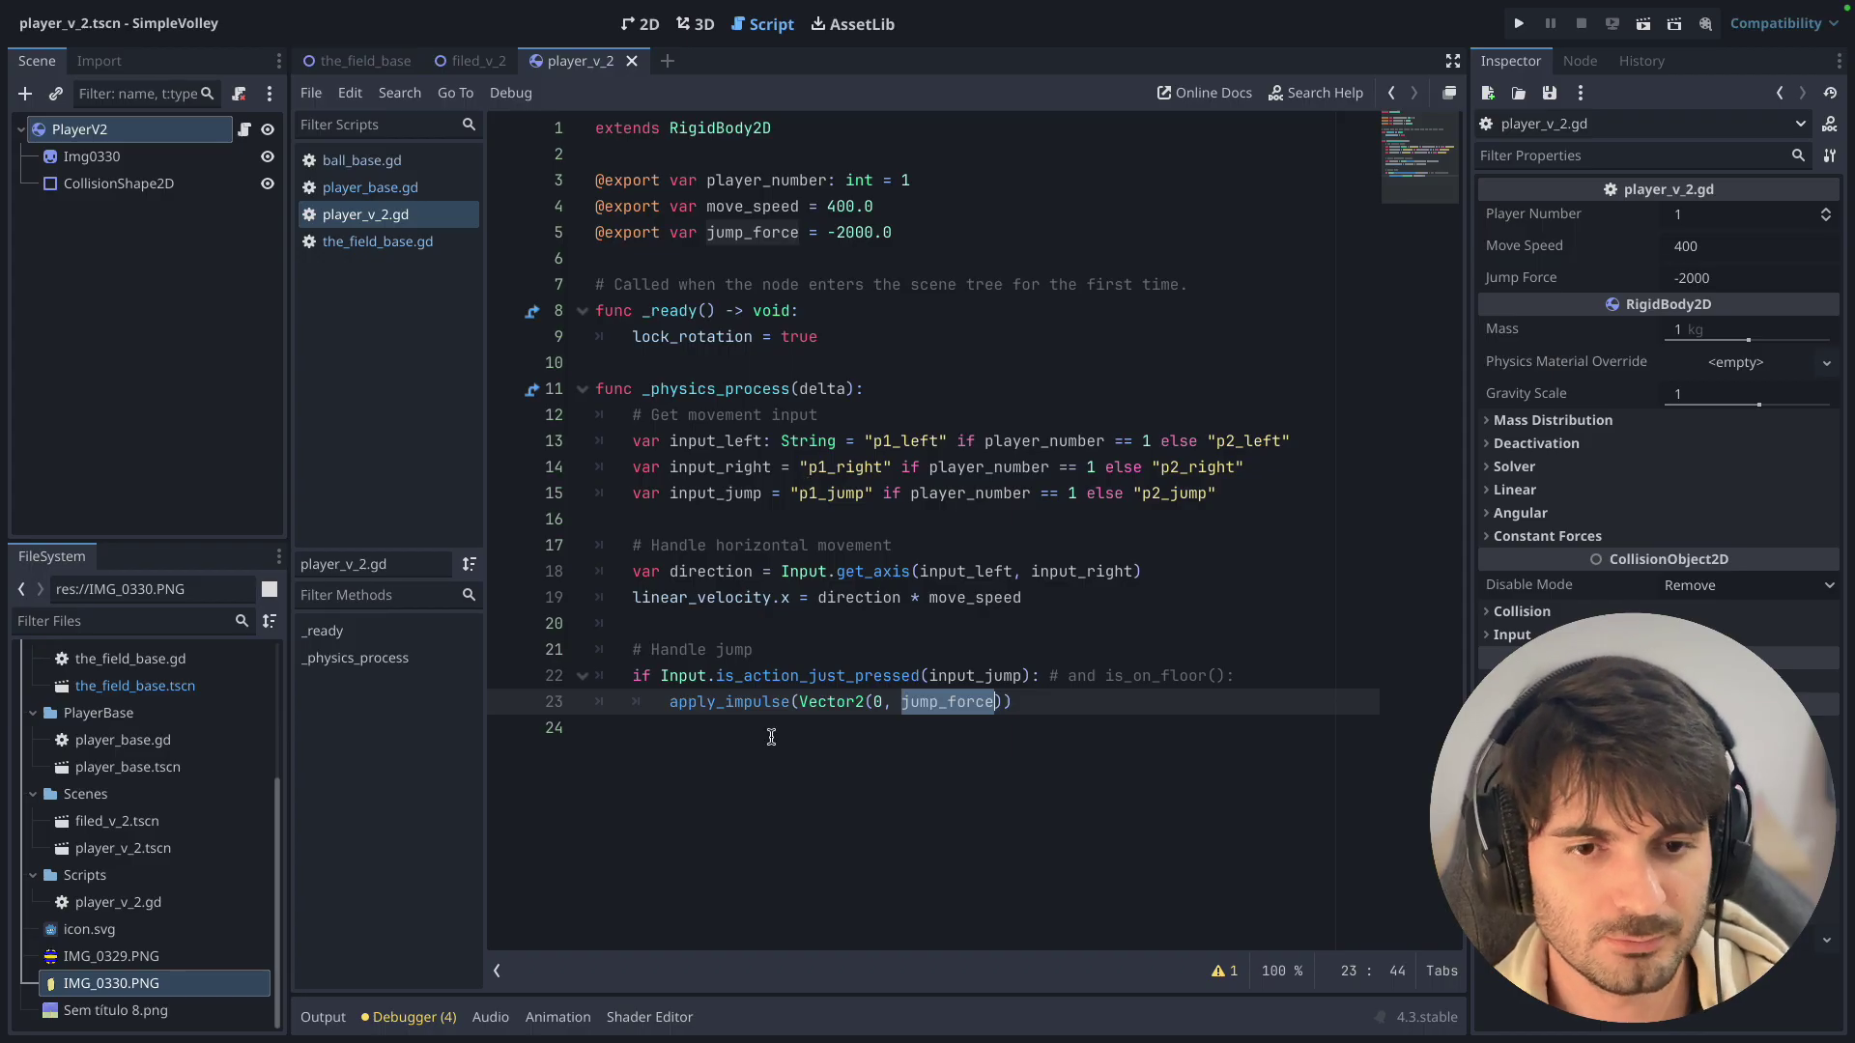
{"action": "left_click", "coordinate": [742, 701]}
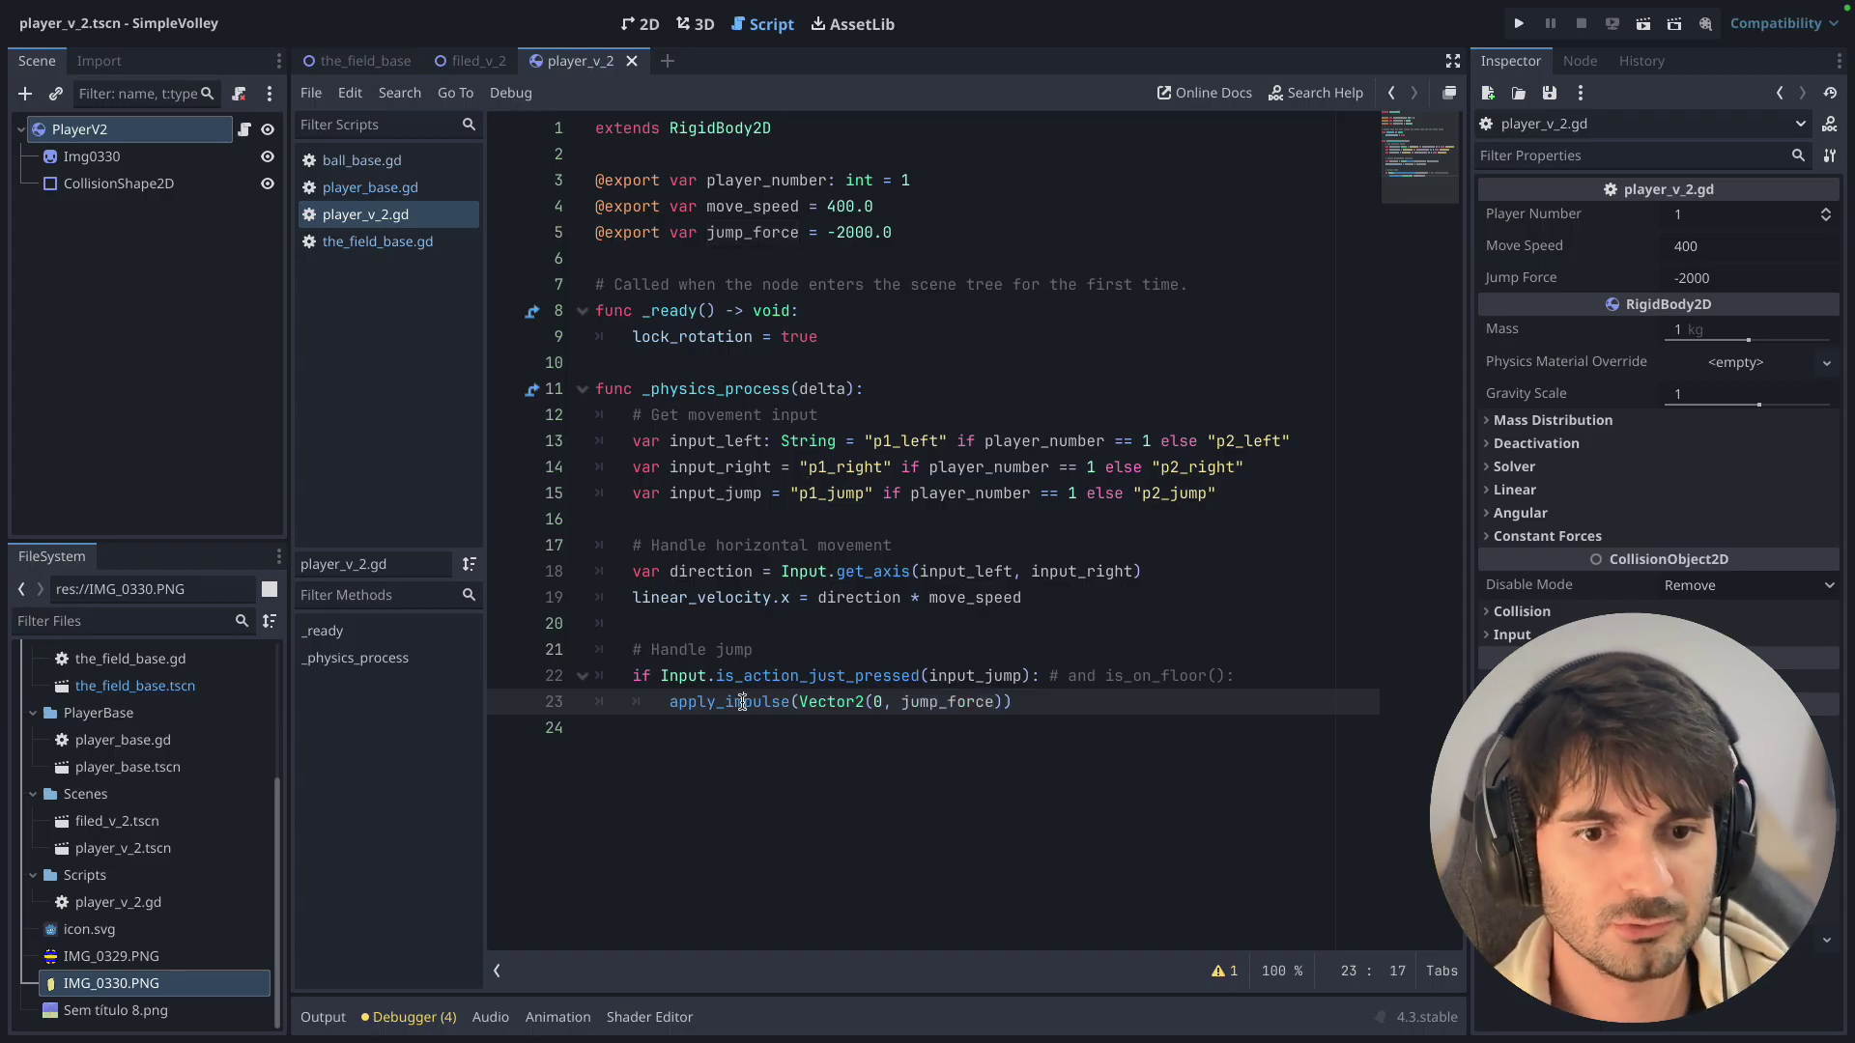
{"action": "left_click", "coordinate": [876, 701]}
{"action": "left_click", "coordinate": [1010, 701]}
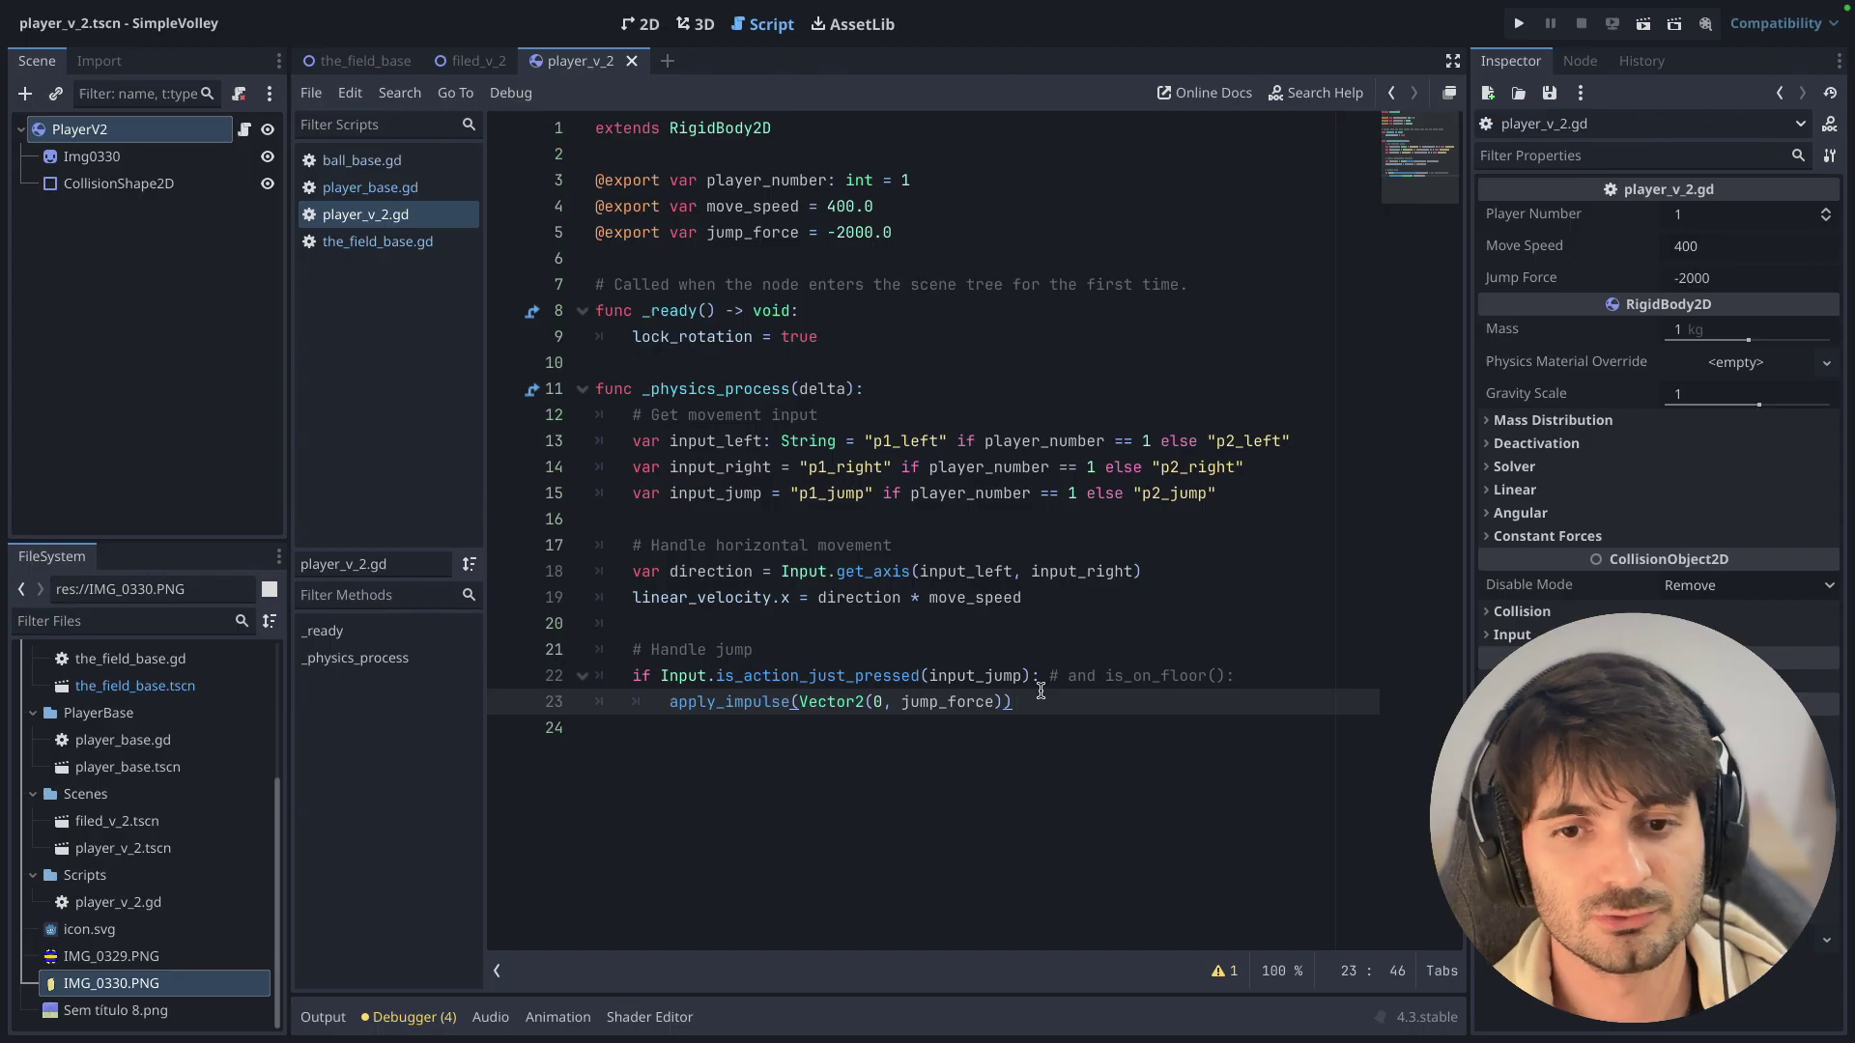
{"action": "mouse_move", "coordinate": [1235, 675]}
{"action": "left_mouse_down"}
{"action": "mouse_move", "coordinate": [1070, 673]}
{"action": "mouse_move", "coordinate": [1031, 694]}
{"action": "left_mouse_up"}
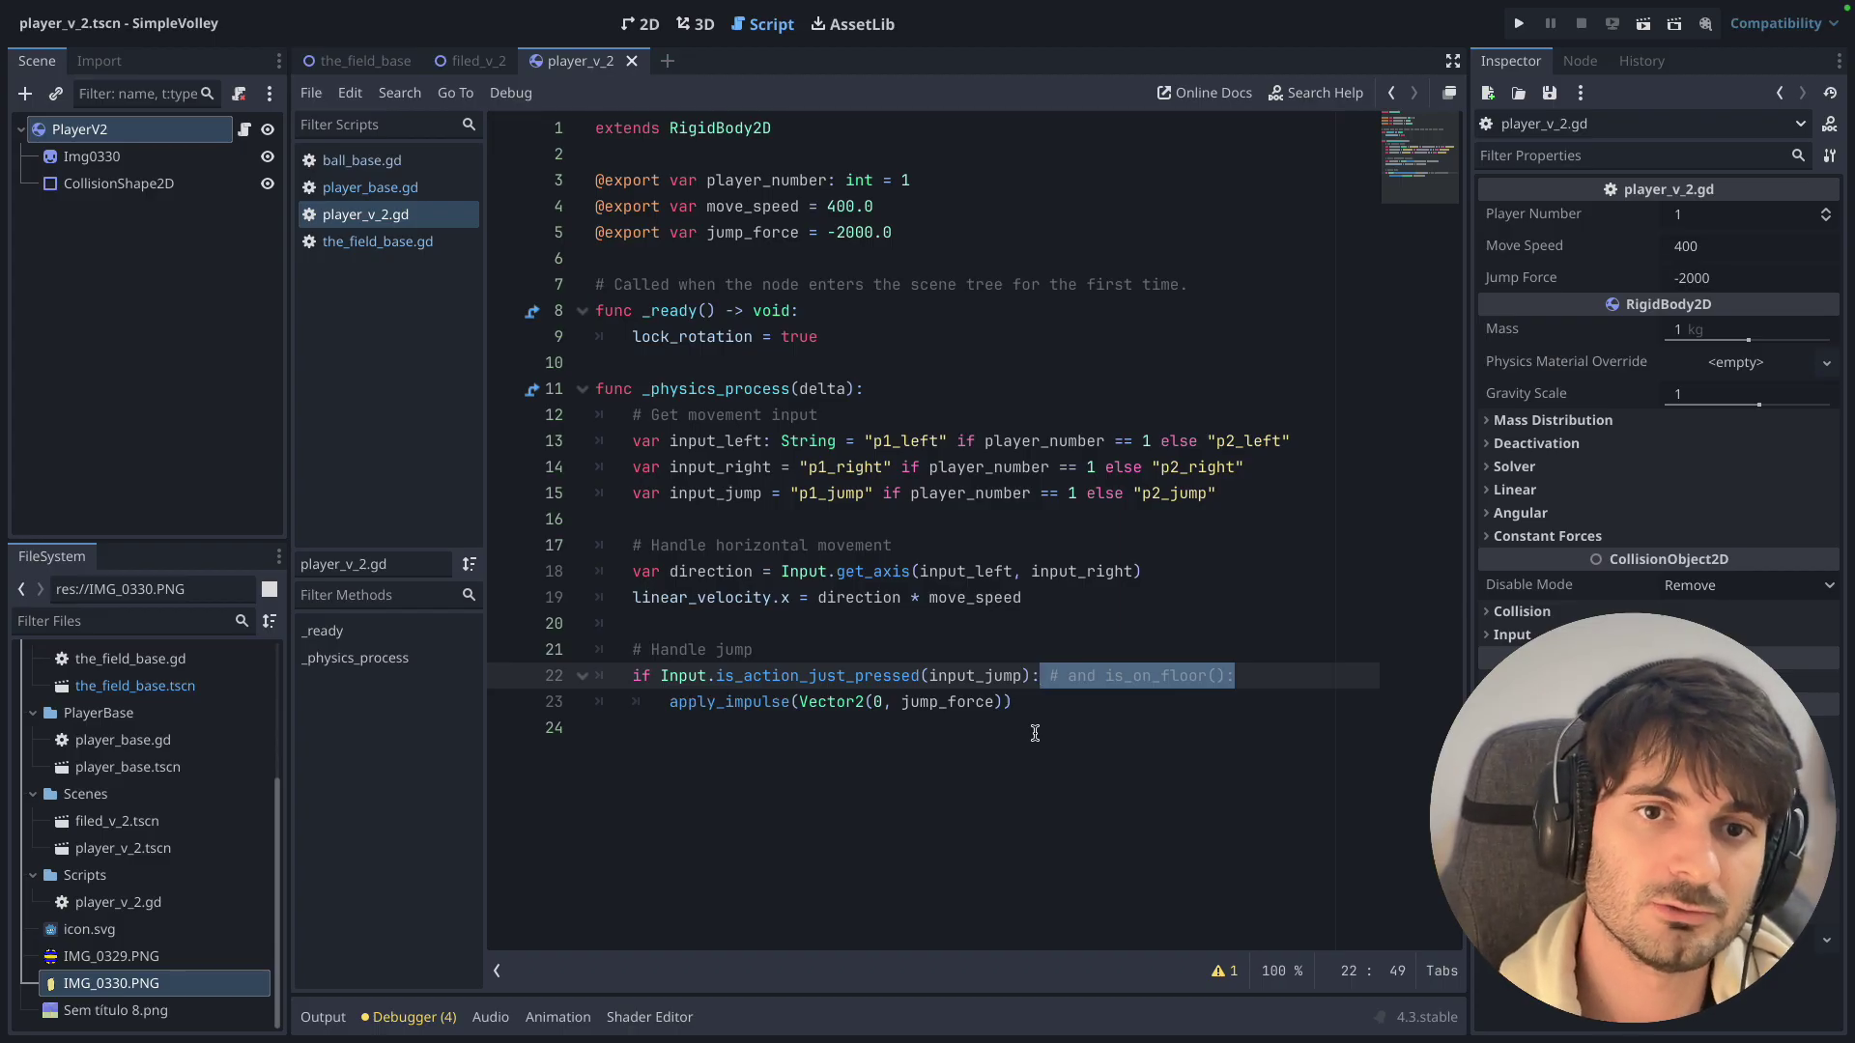
{"action": "left_click", "coordinate": [1038, 703]}
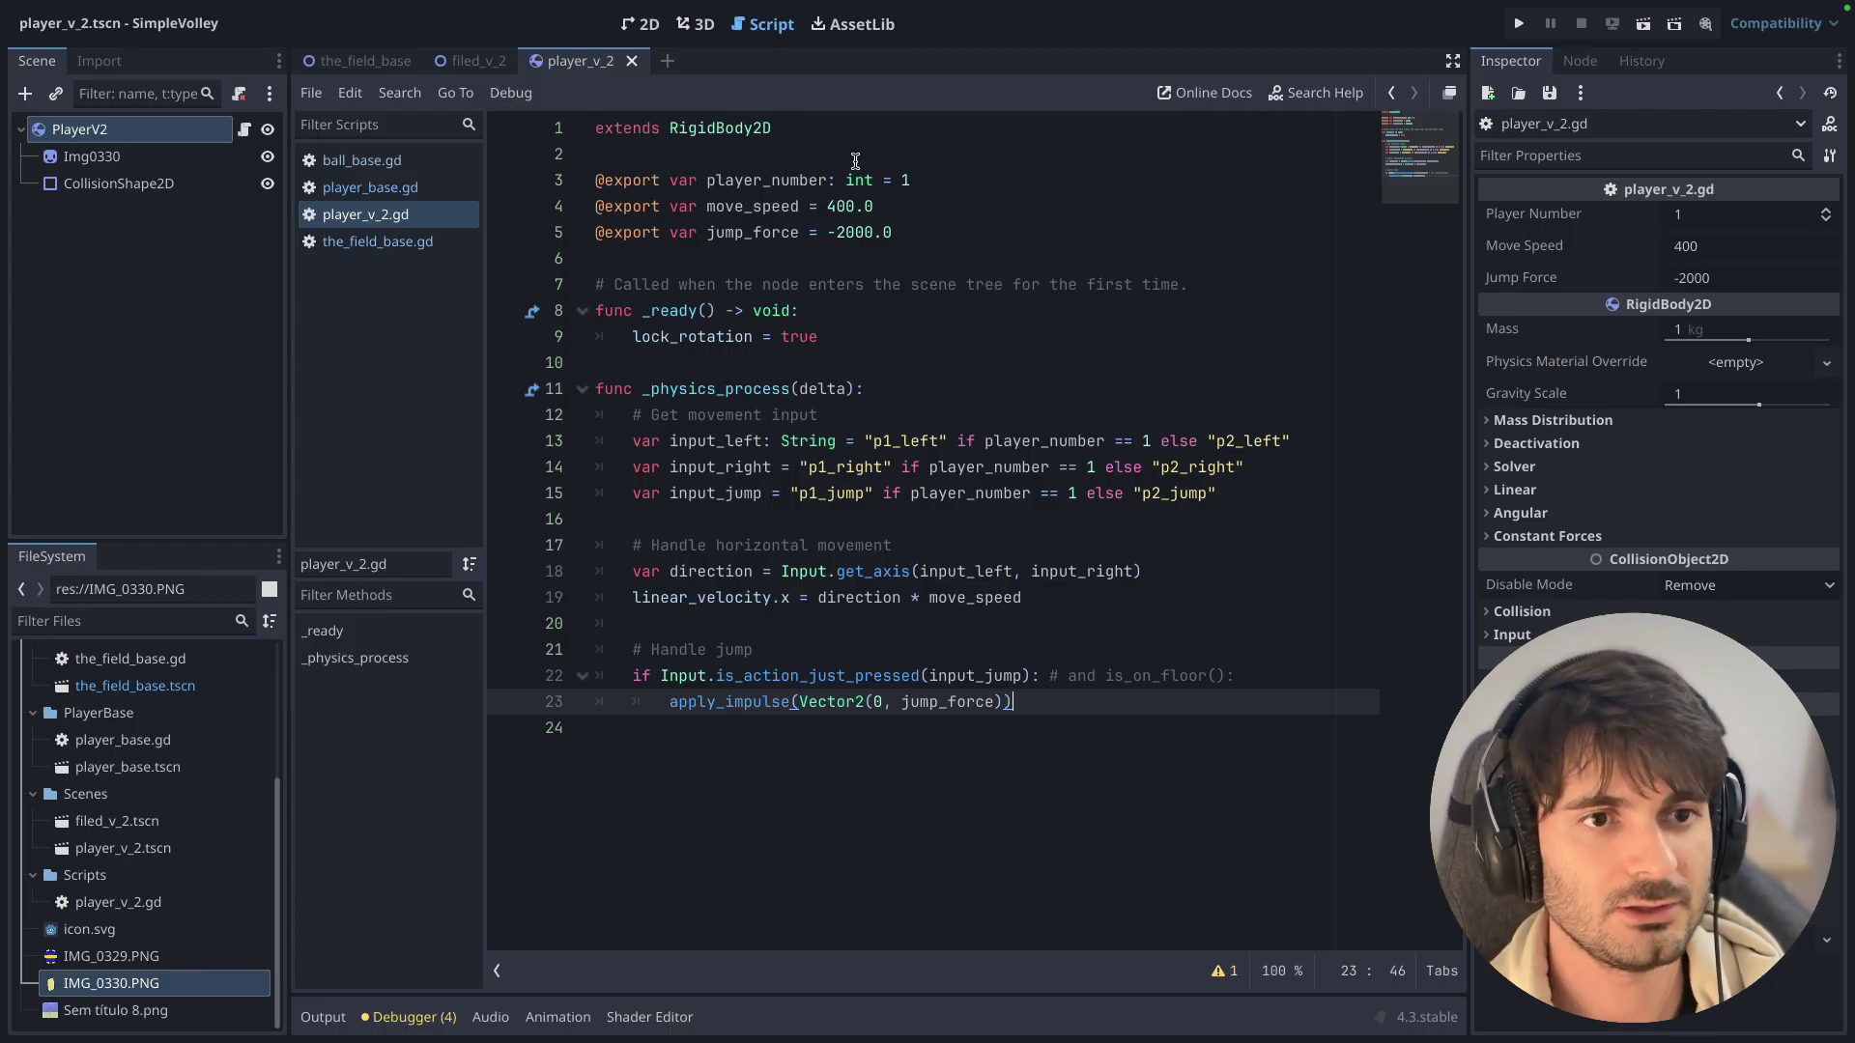
Save the player scene and start a new scene with a RigidBody2D root named Ball.
{"action": "key", "text": "ctrl+s"}
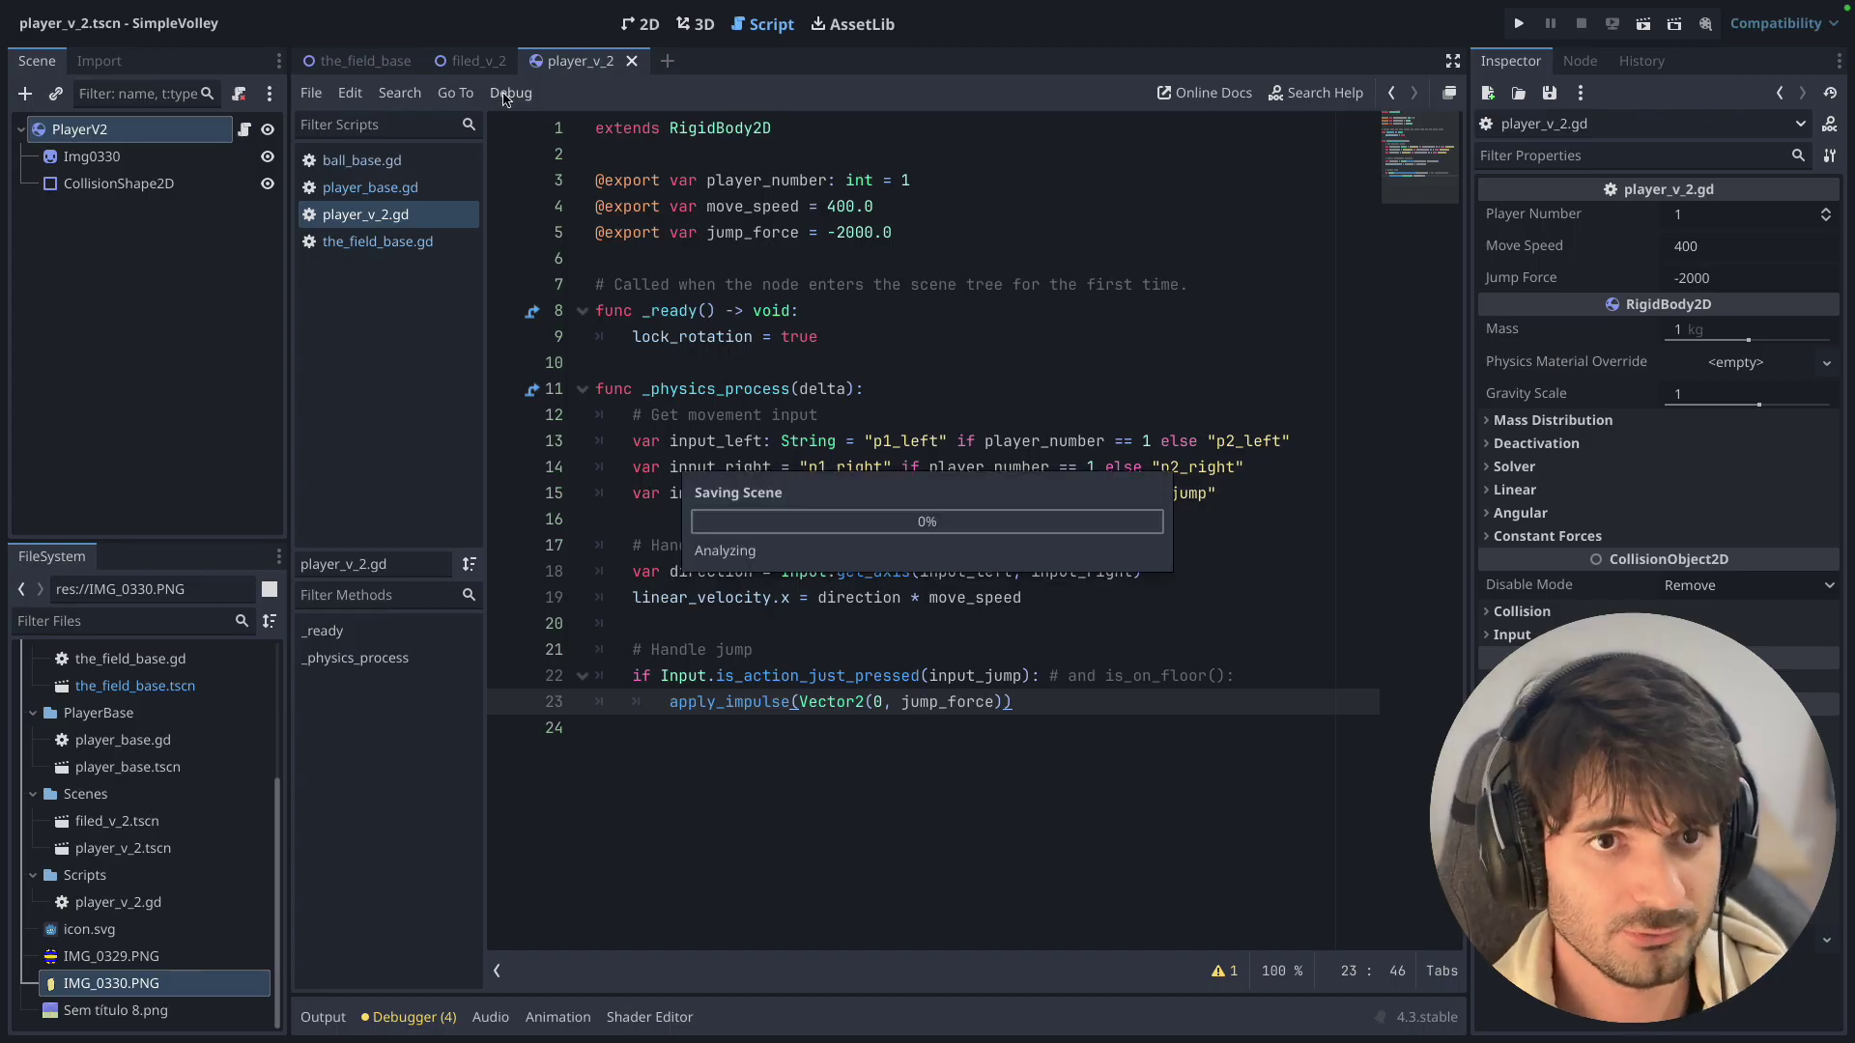
{"action": "left_click", "coordinate": [640, 24]}
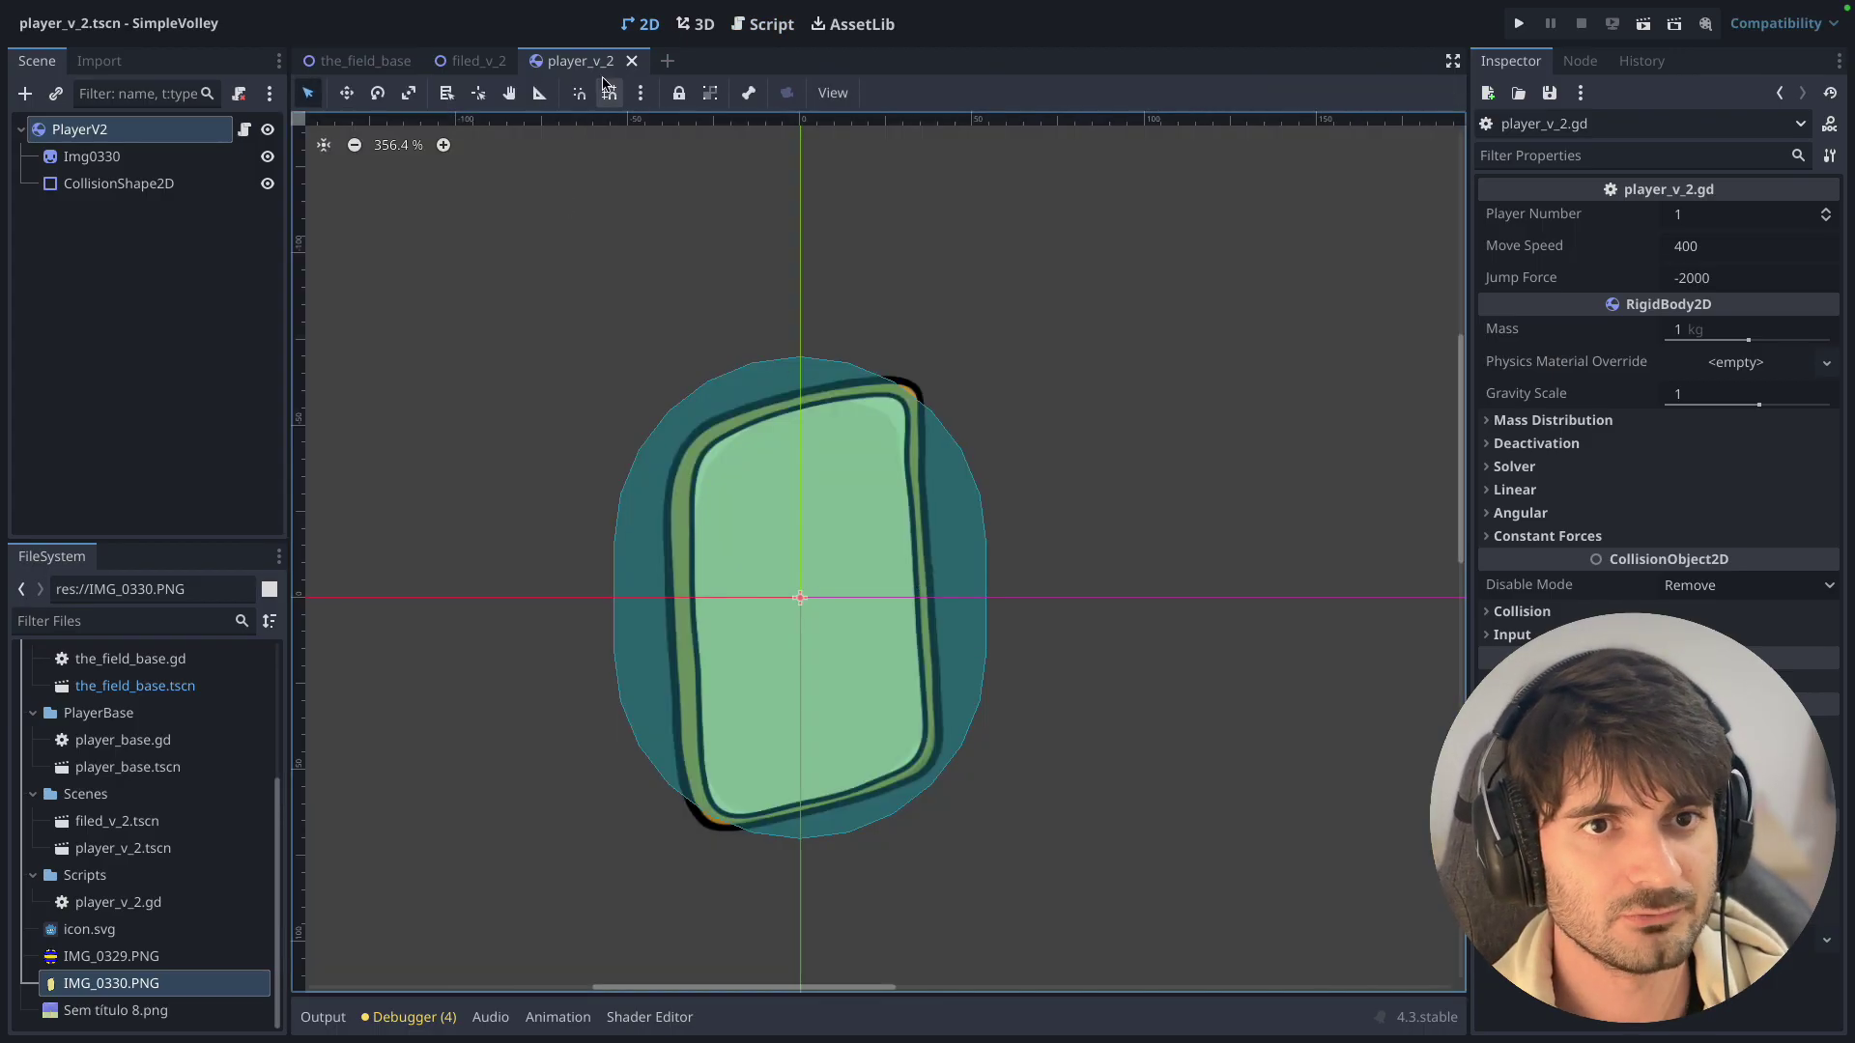
{"action": "left_click", "coordinate": [667, 60]}
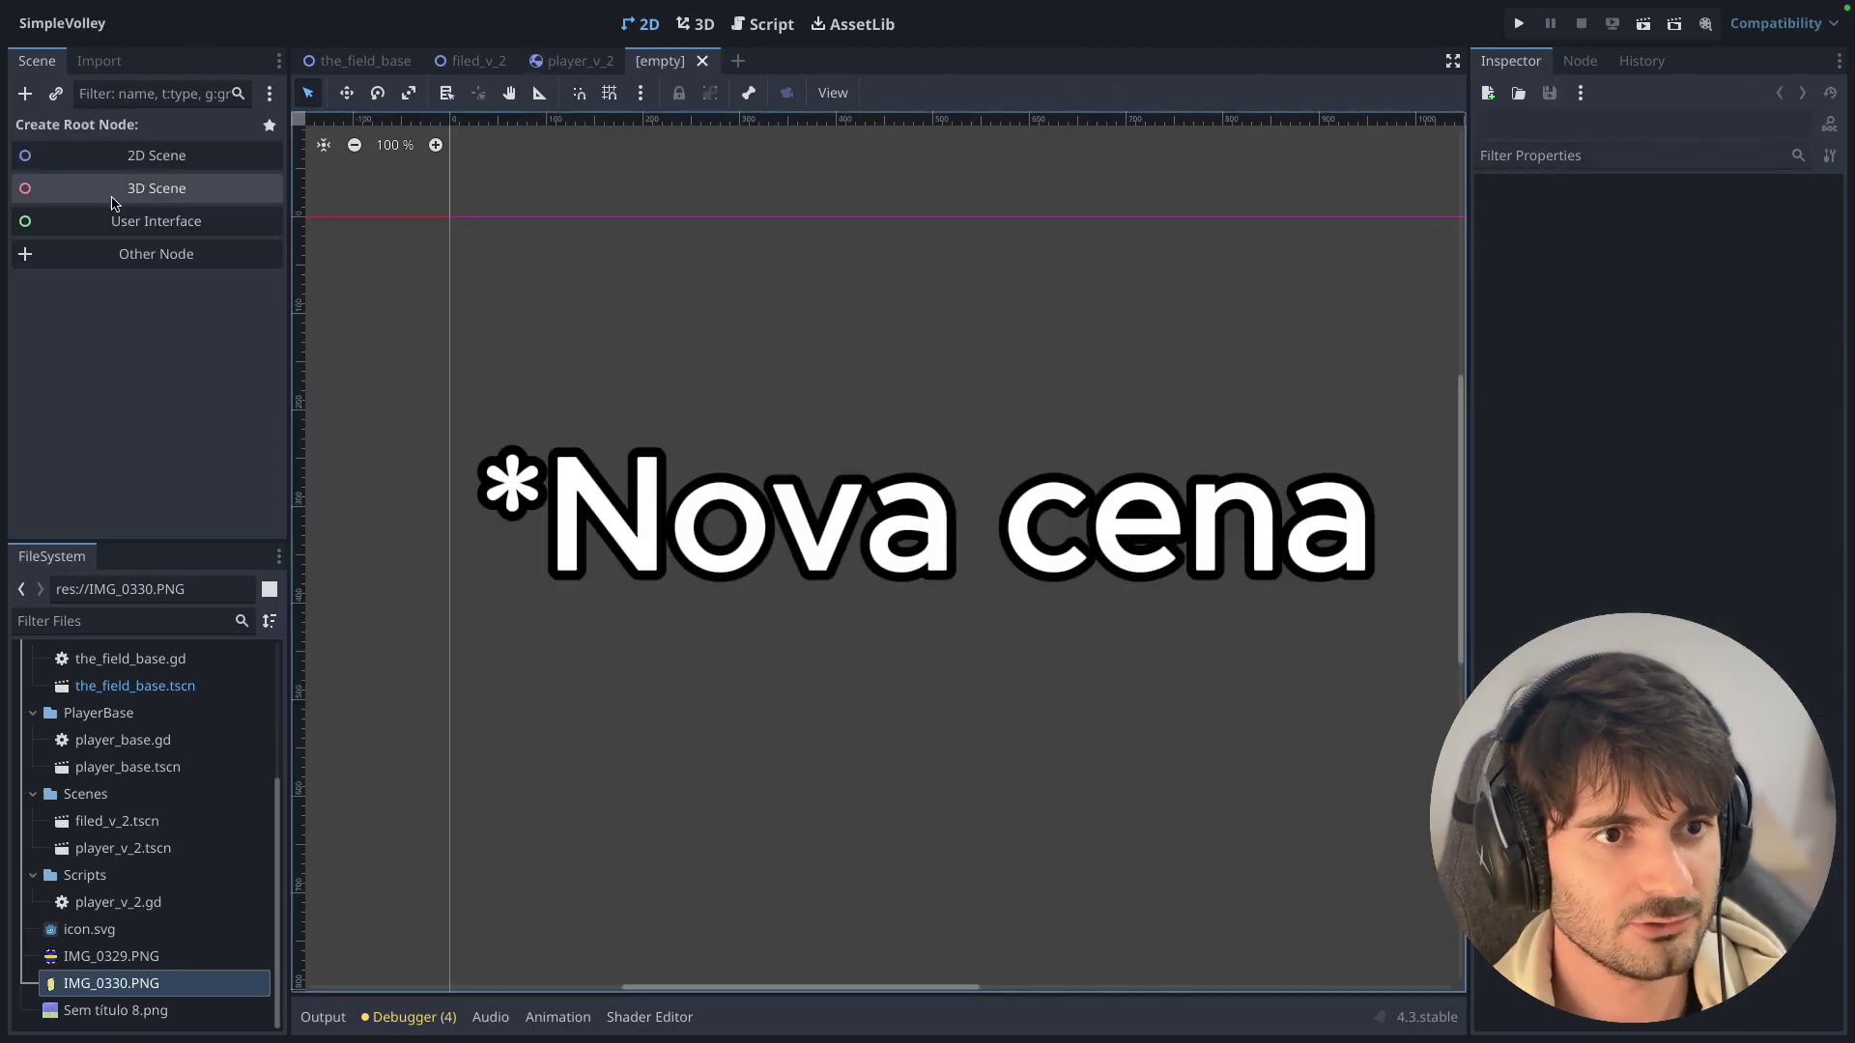
{"action": "left_click", "coordinate": [145, 254]}
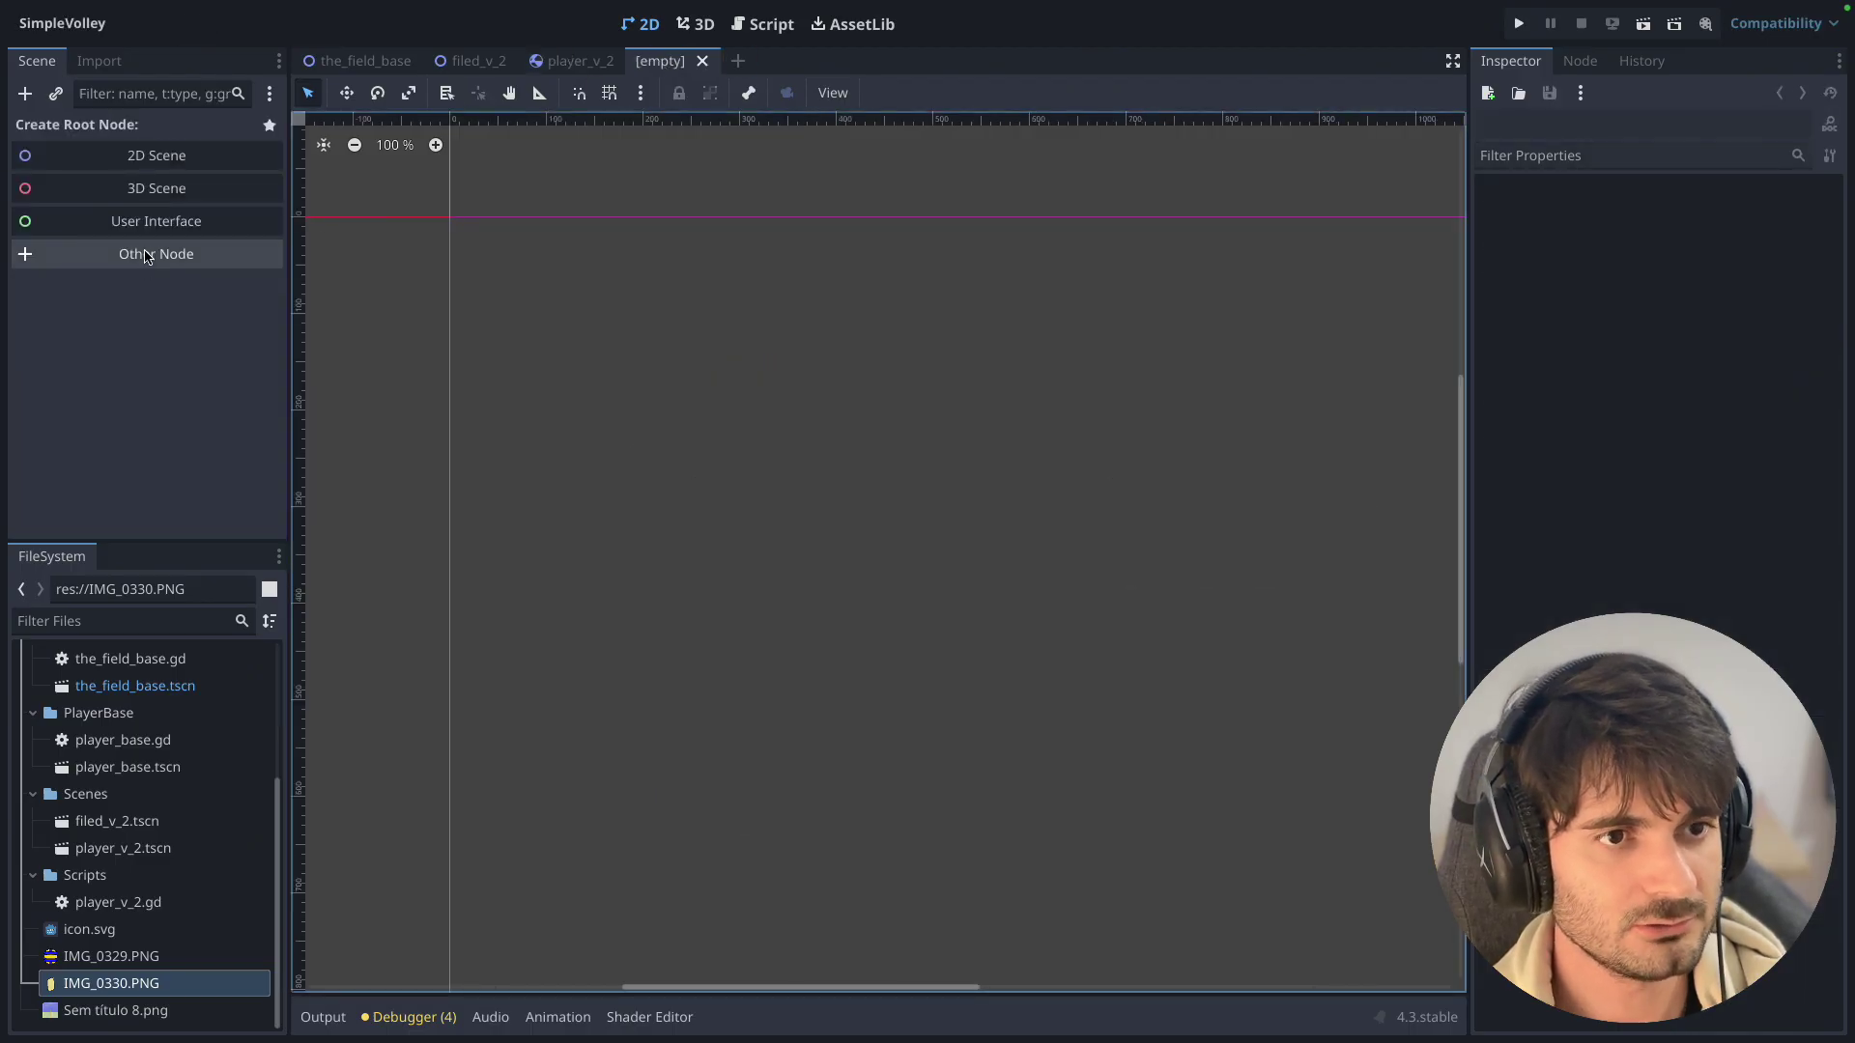
{"action": "type", "text": "ri"}
{"action": "key", "text": "Return"}
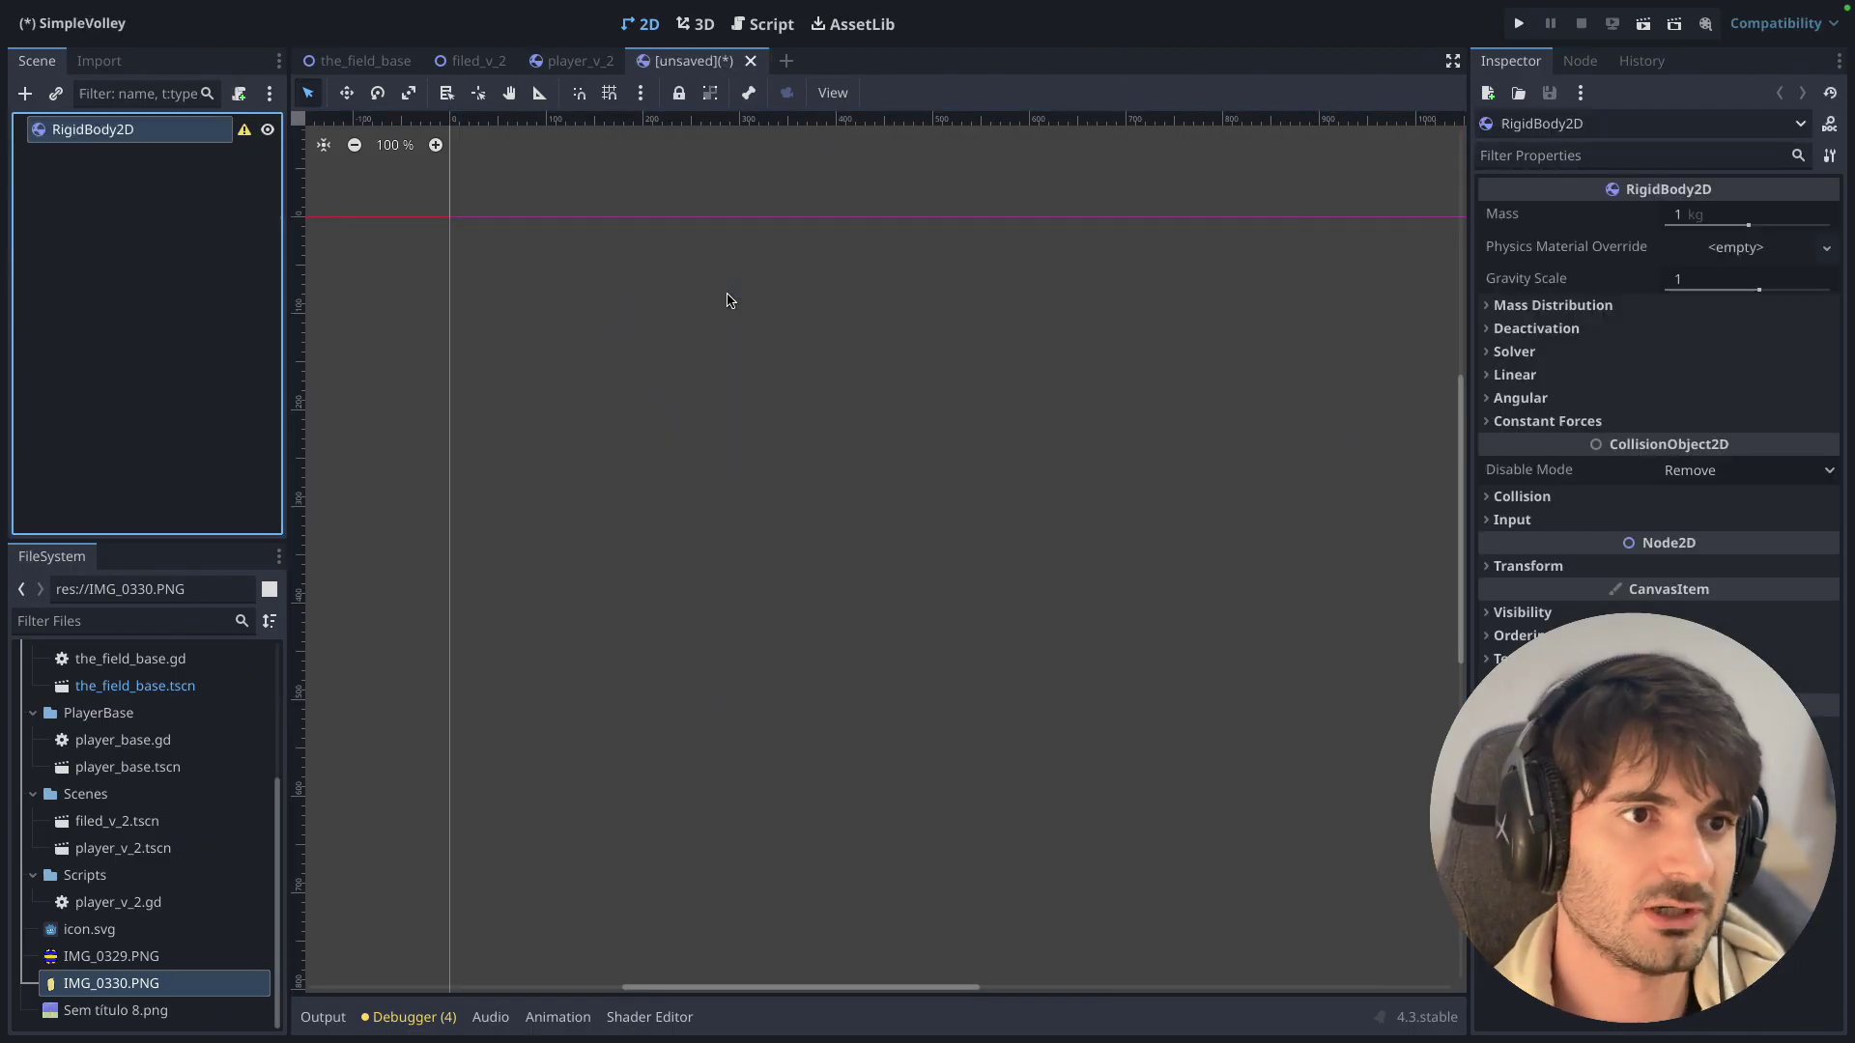
{"action": "double_click", "coordinate": [92, 133]}
{"action": "type", "text": "Ball"}
{"action": "key", "text": "Return"}
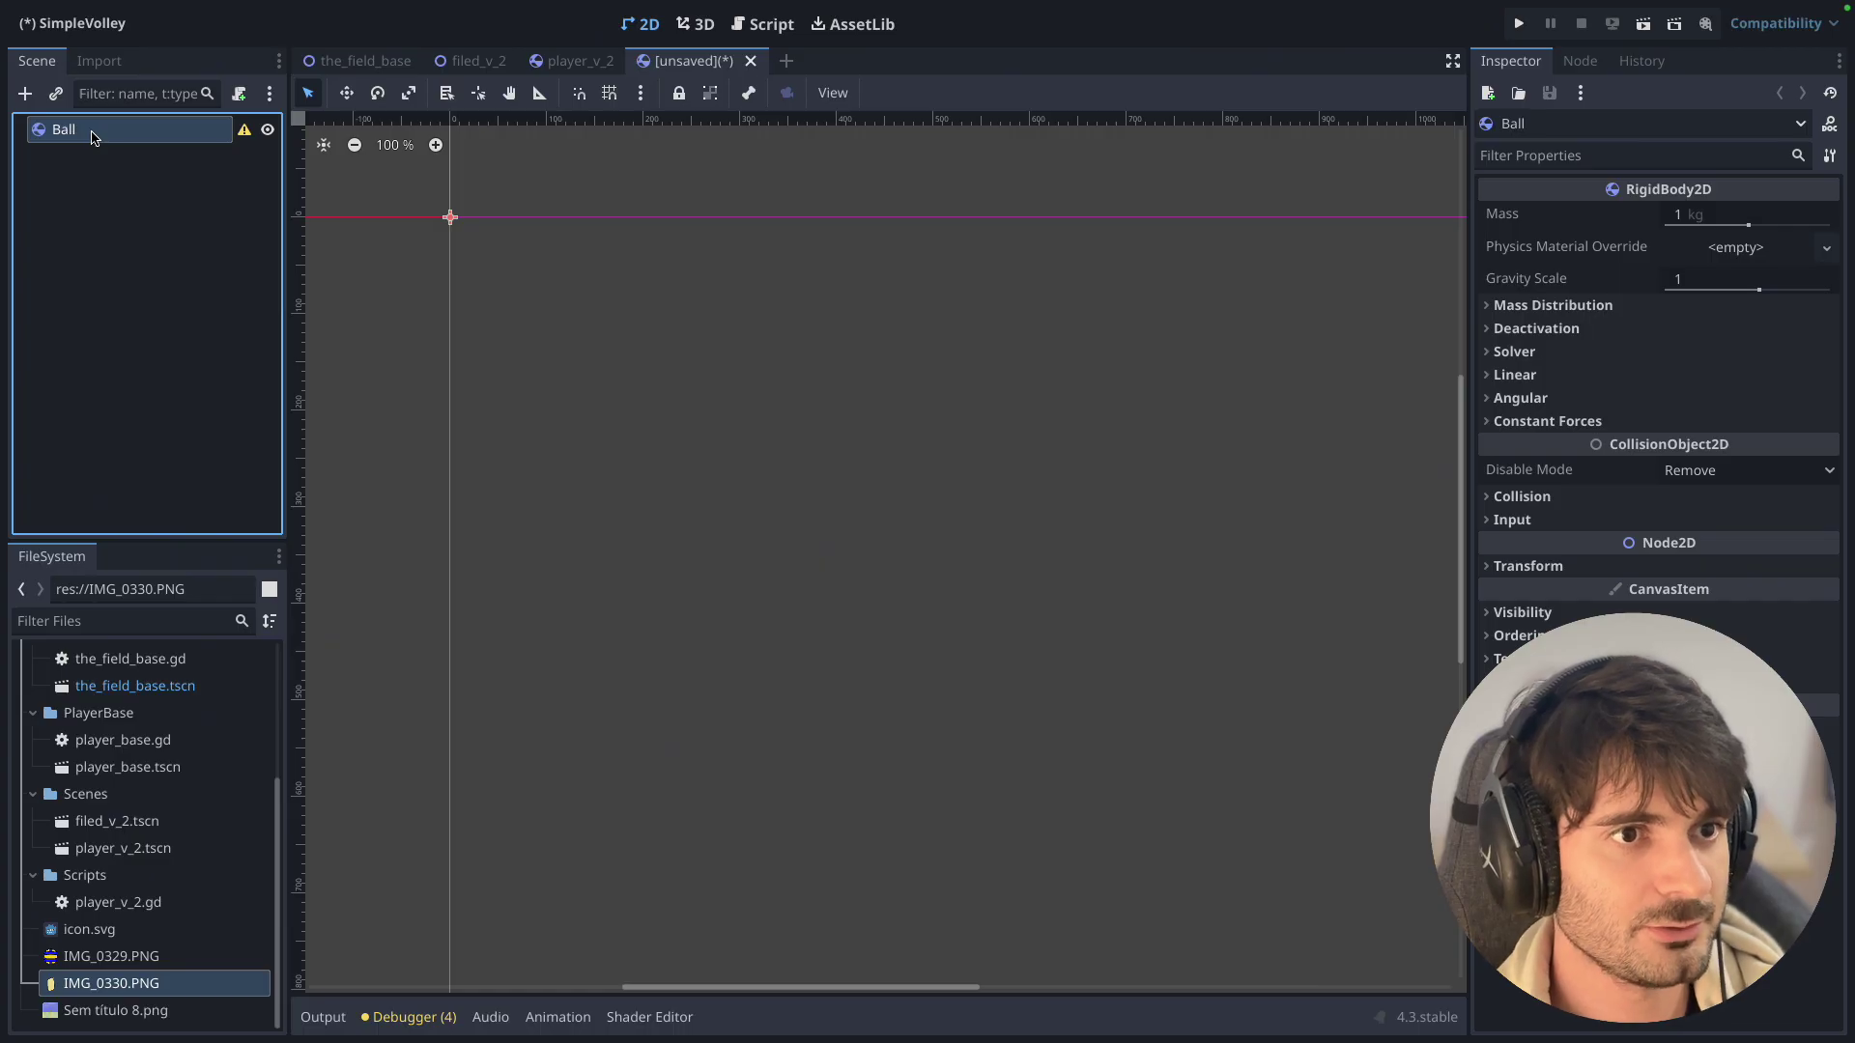
Add a CollisionShape2D under Ball with a CircleShape2D of radius 54.
{"action": "right_click", "coordinate": [93, 137]}
{"action": "left_click", "coordinate": [106, 147]}
{"action": "double_click", "coordinate": [575, 566]}
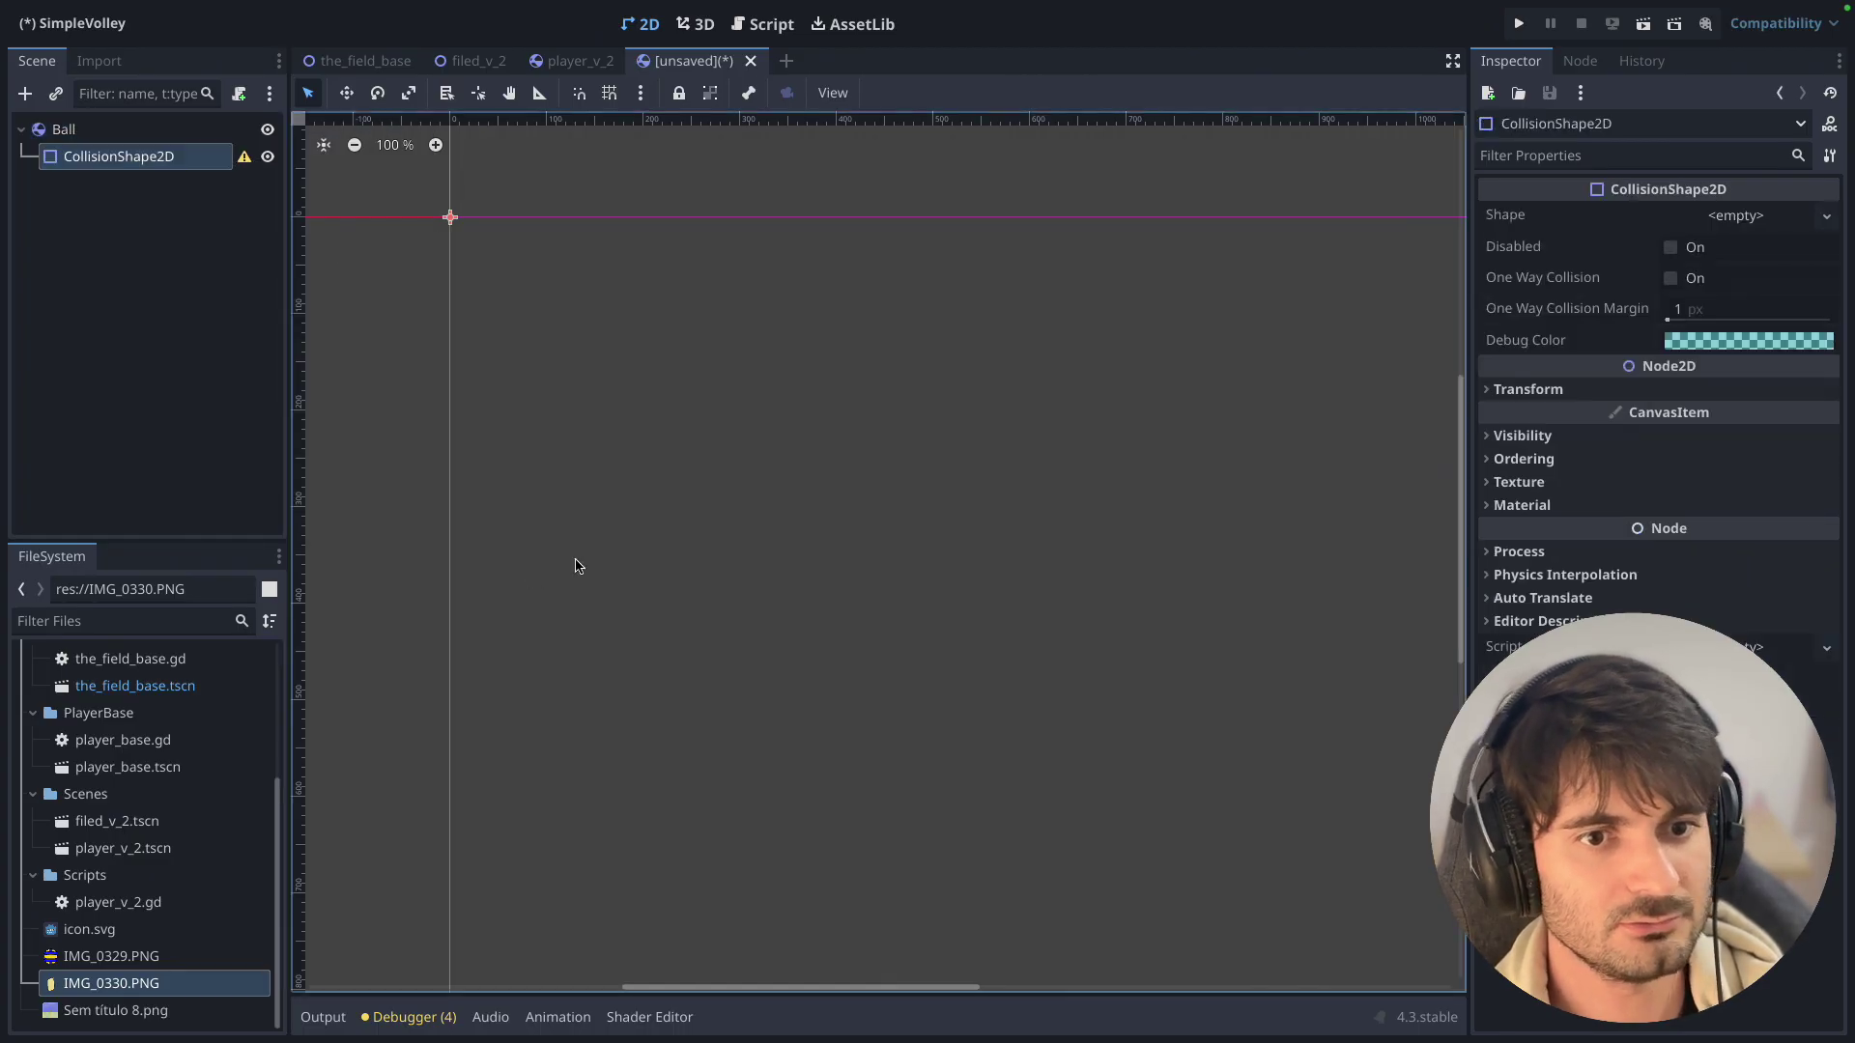
{"action": "left_click", "coordinate": [1736, 214]}
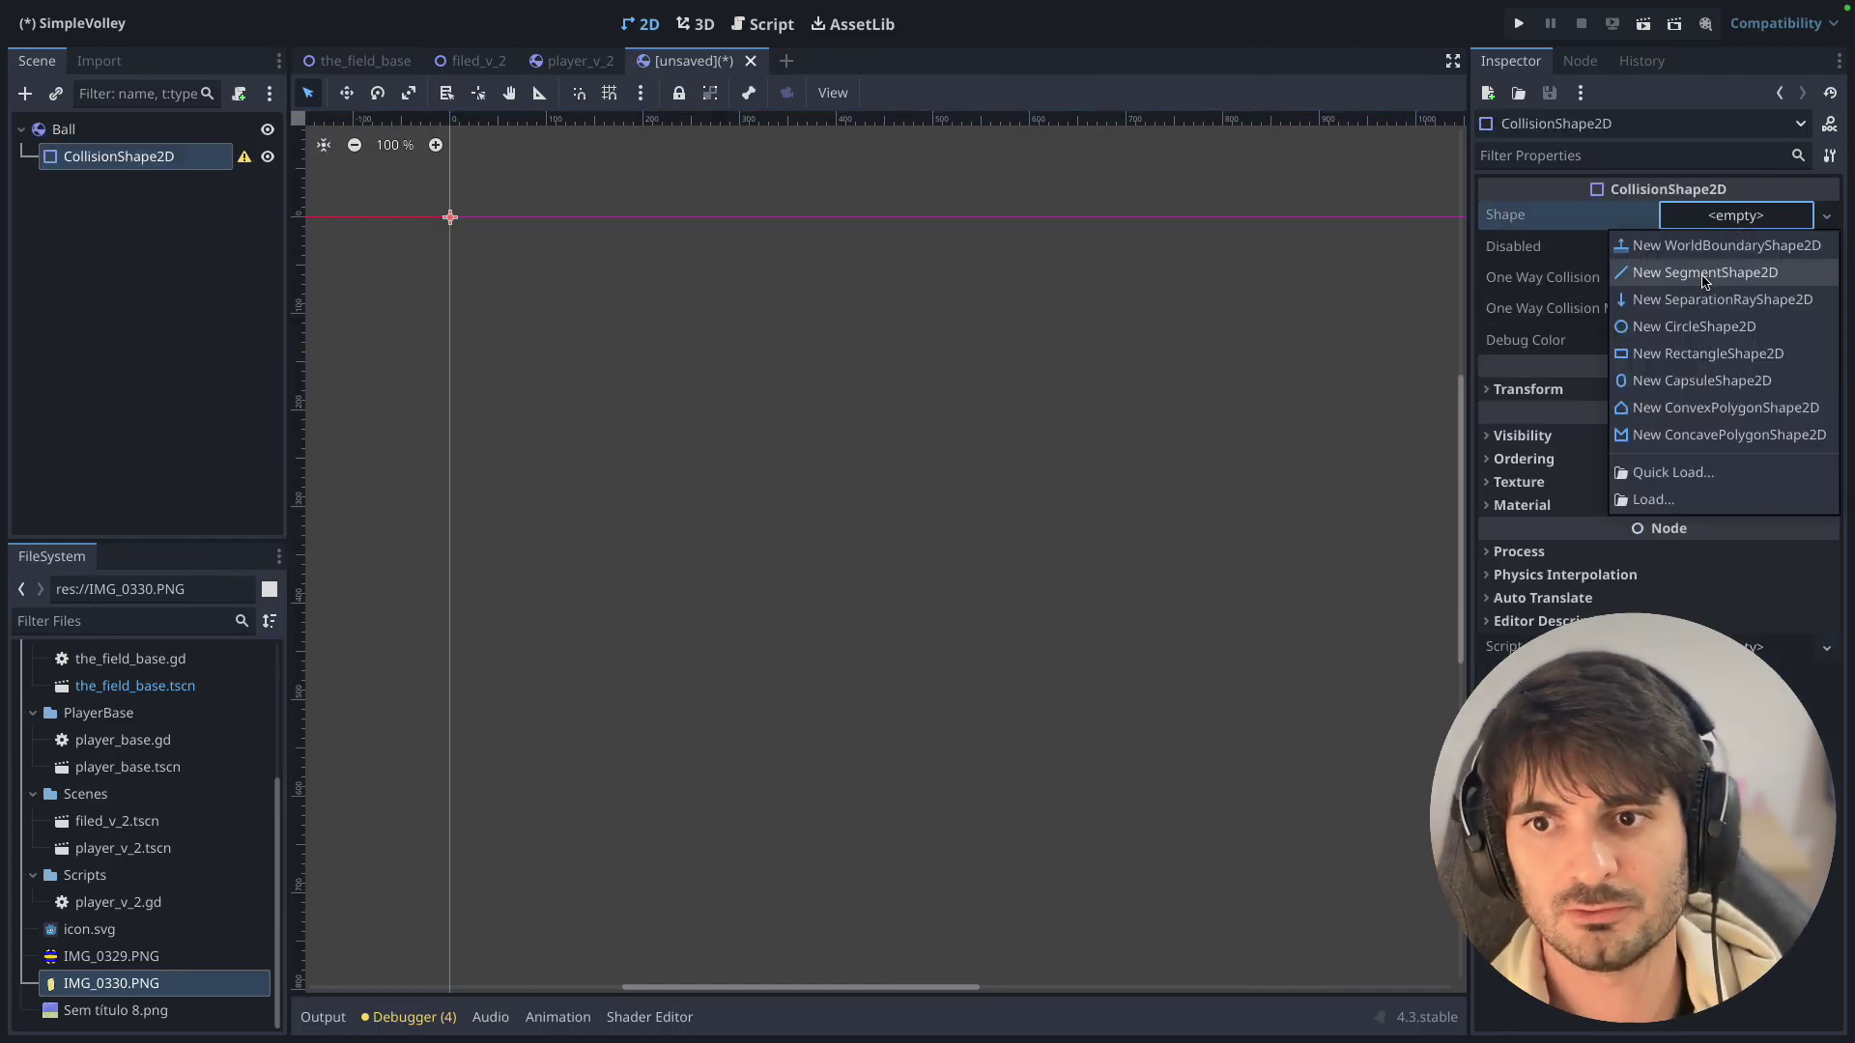
{"action": "left_click", "coordinate": [1707, 328]}
{"action": "left_click", "coordinate": [1743, 249]}
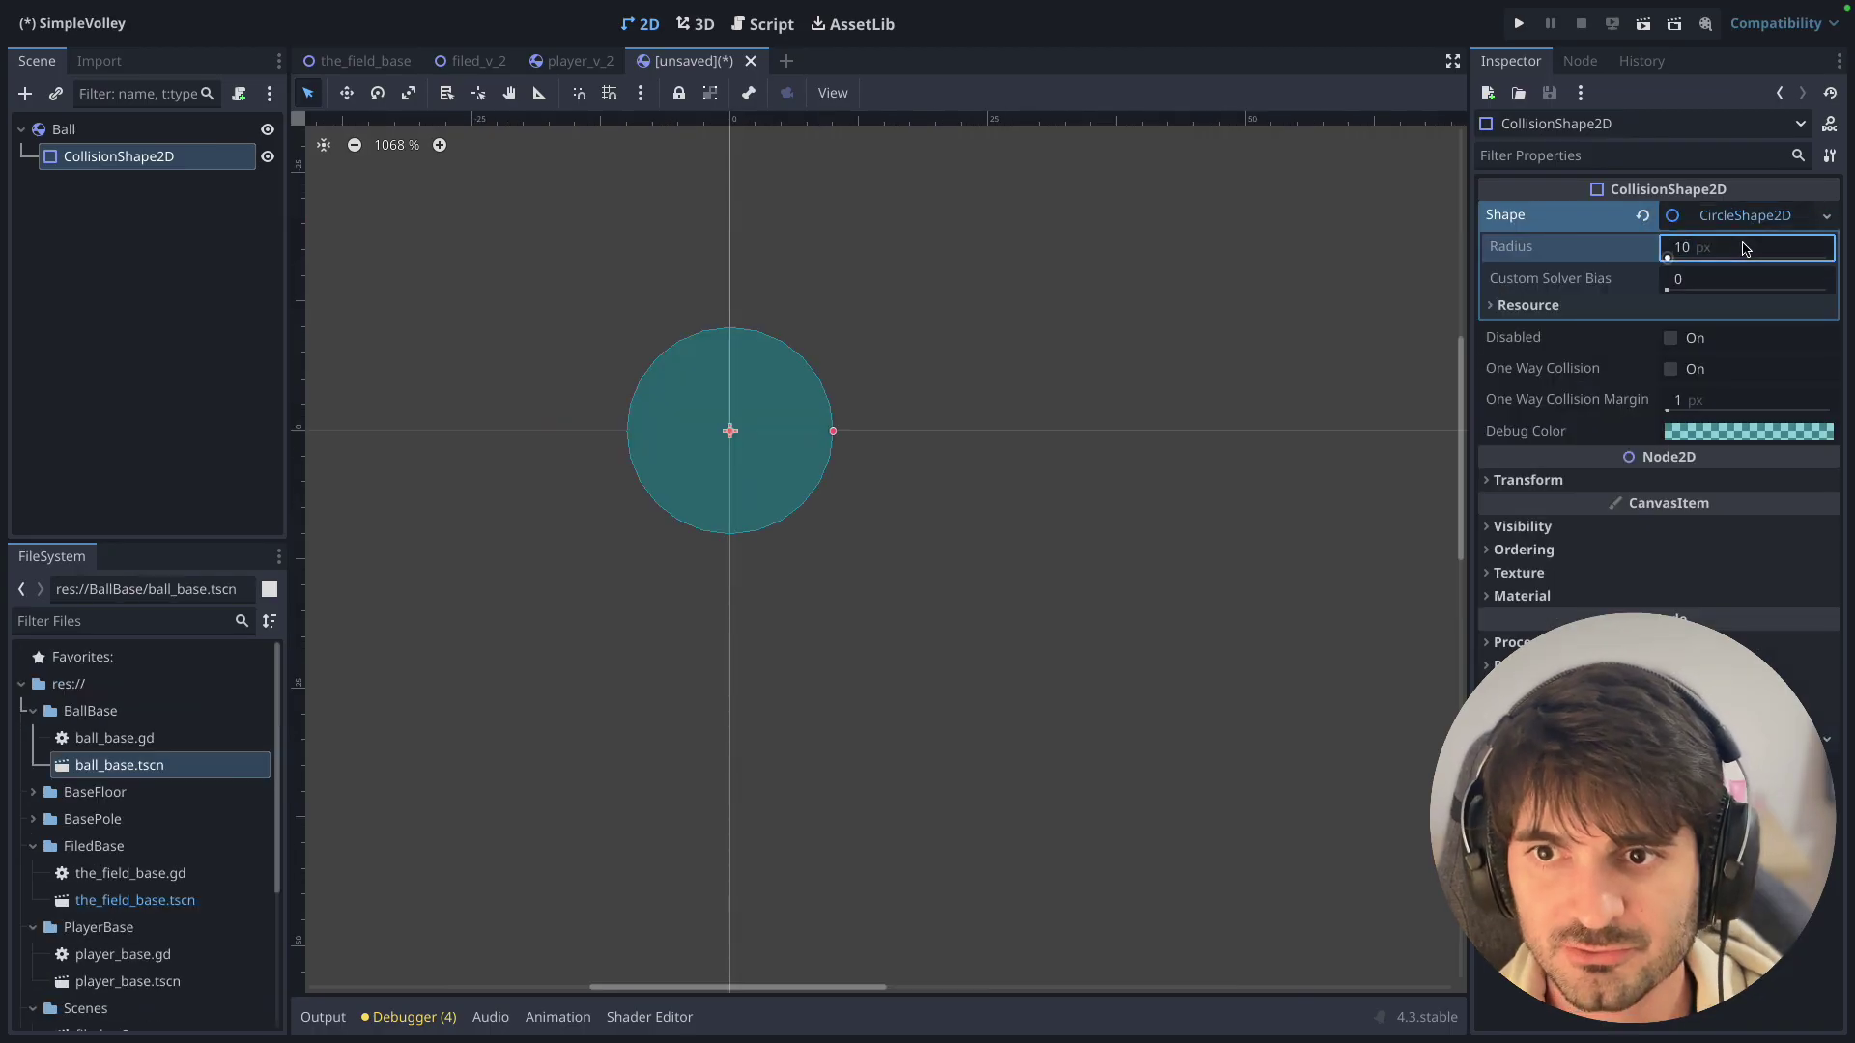
{"action": "type", "text": "54"}
{"action": "key", "text": "Return"}
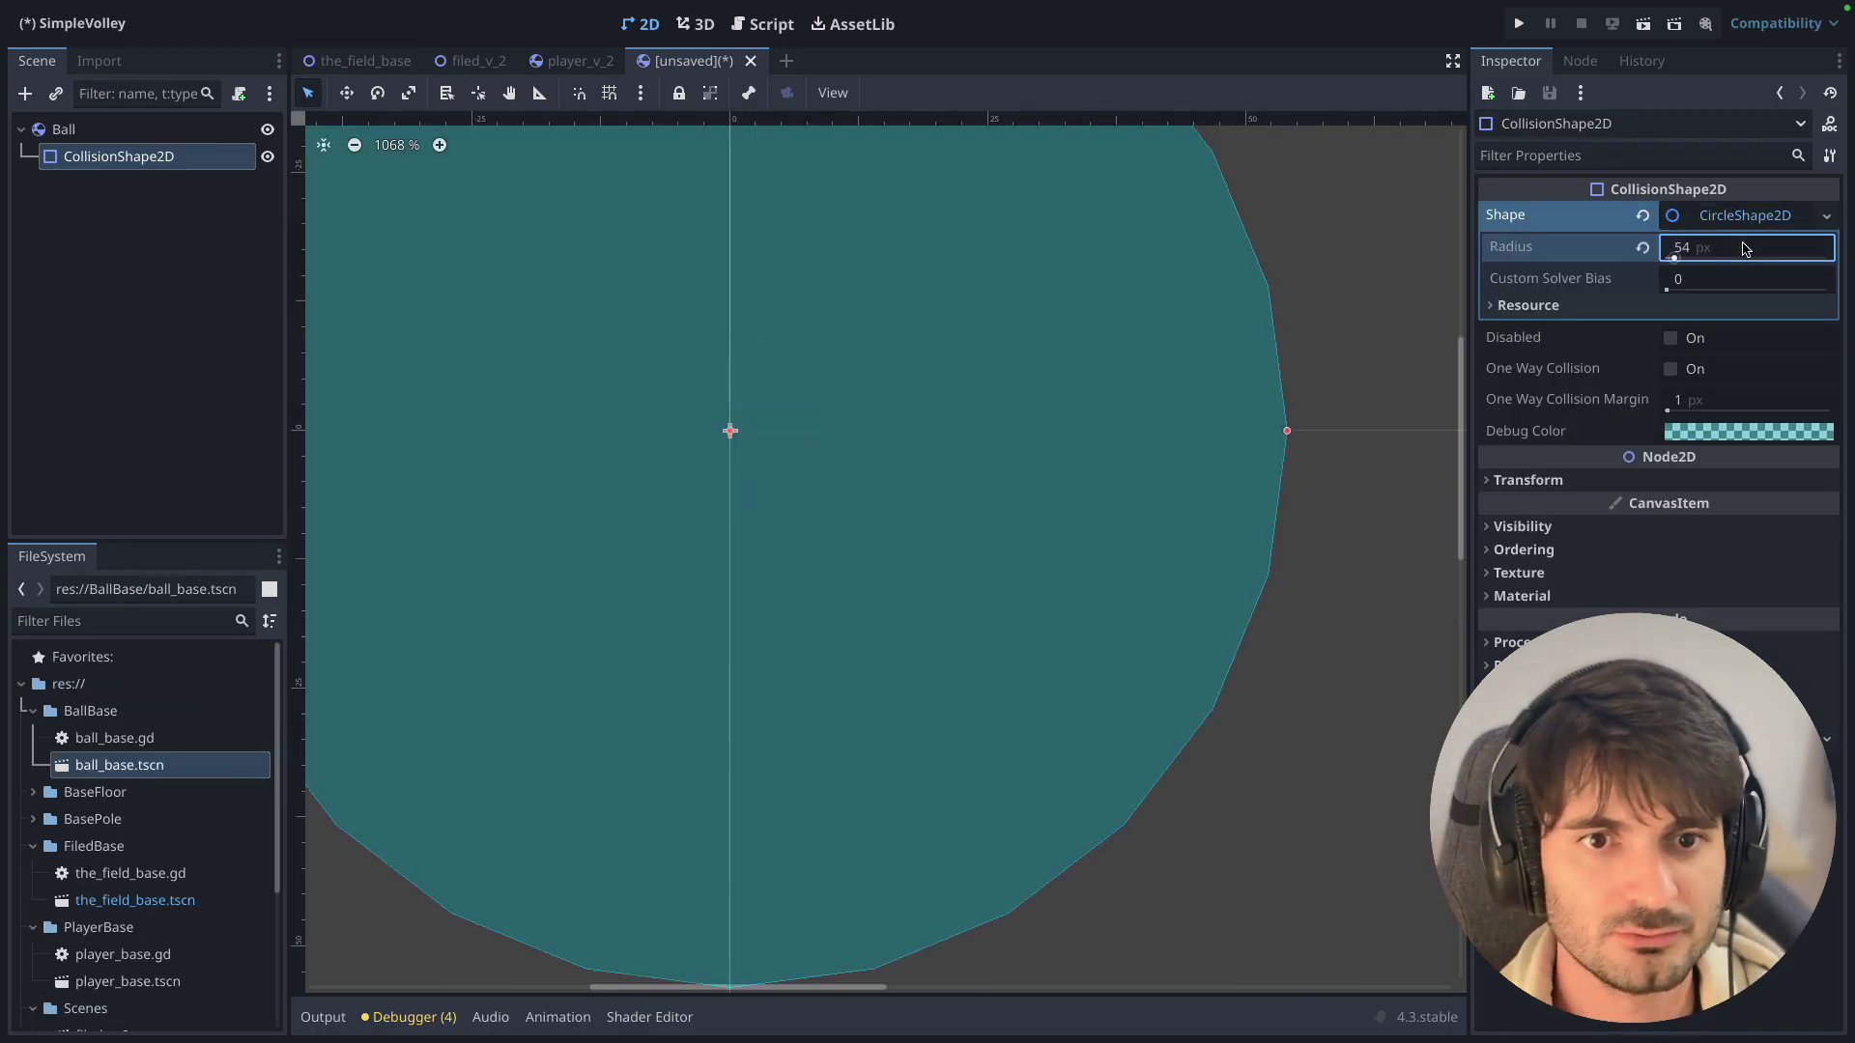
Add the IMG_0329 image as a sprite and move it above the collision shape.
{"action": "scroll", "coordinate": [1022, 501], "scroll_direction": "down", "scroll_amount": 2}
{"action": "scroll", "coordinate": [98, 874], "scroll_direction": "down", "scroll_amount": 5}
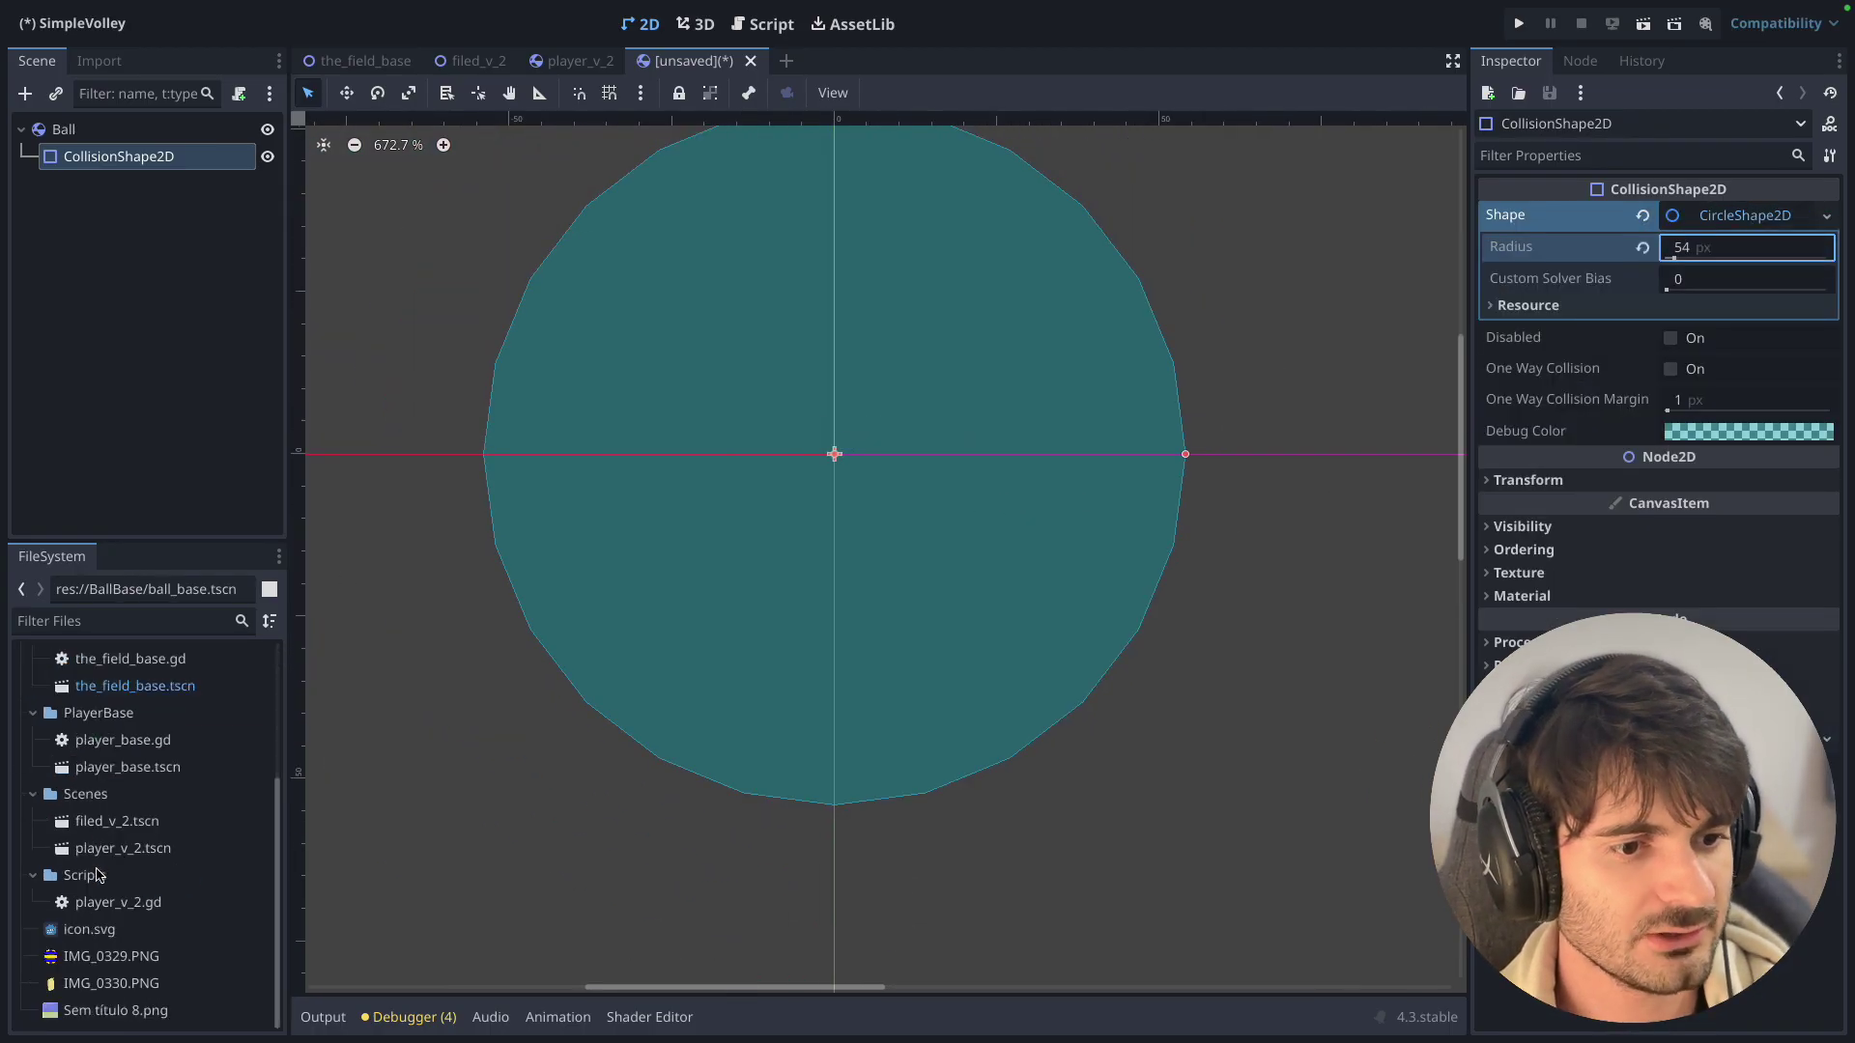
{"action": "left_click_drag", "start_coordinate": [97, 956], "coordinate": [830, 444]}
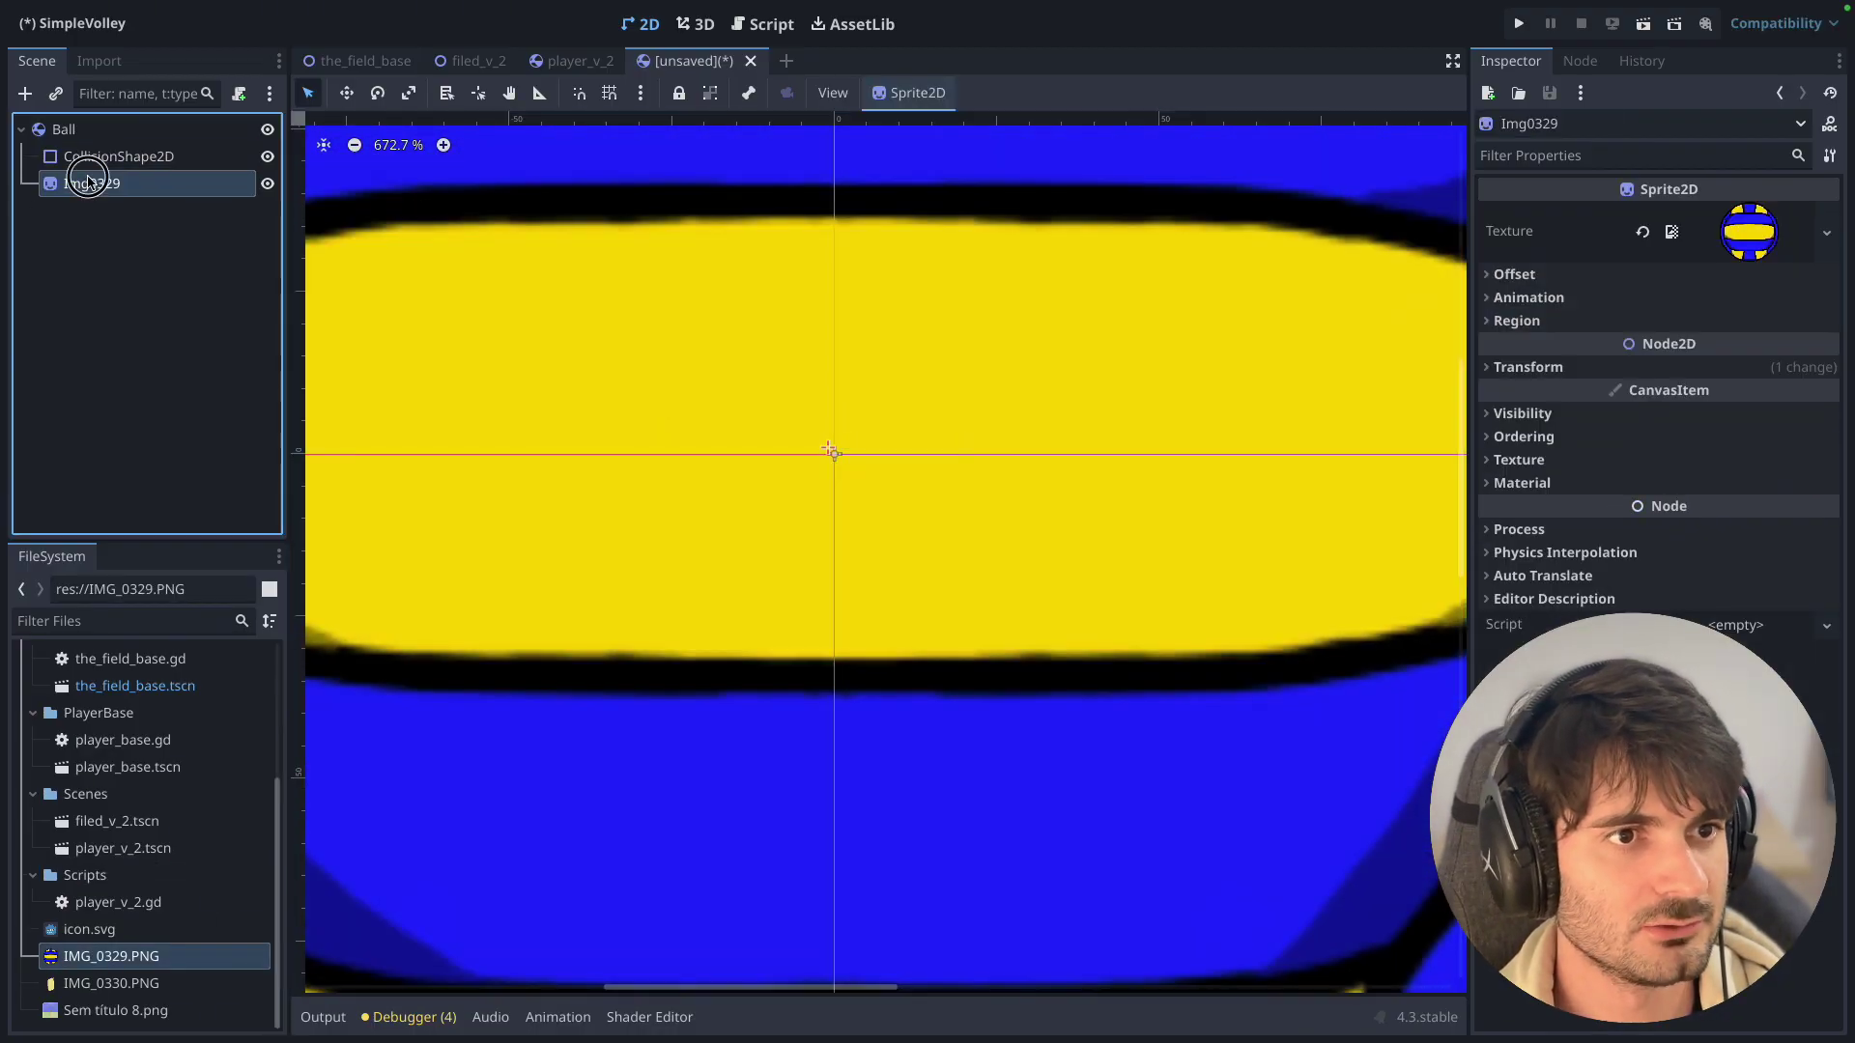
{"action": "left_click_drag", "start_coordinate": [92, 182], "coordinate": [92, 150]}
{"action": "scroll", "coordinate": [1017, 618], "scroll_direction": "down", "scroll_amount": 4}
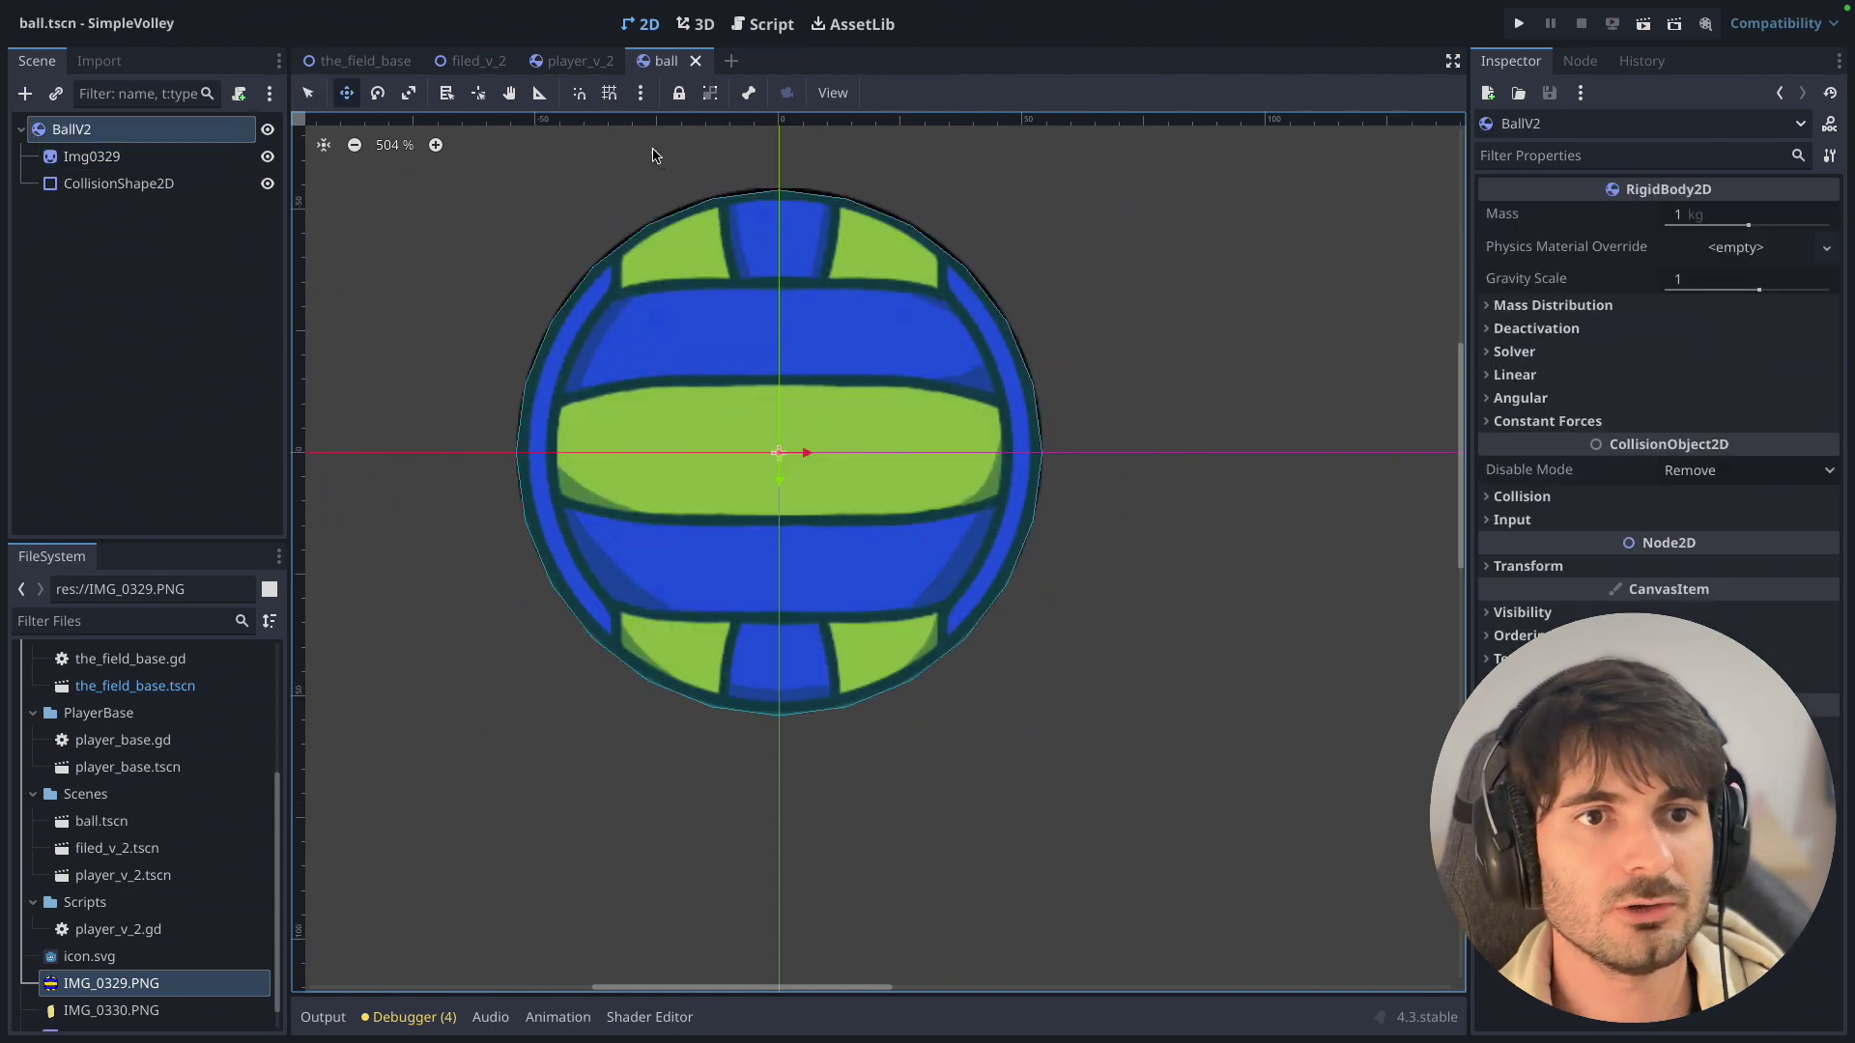
Return to the filed_v_2 scene and open instancing of a child scene under FiledV2.
{"action": "left_click", "coordinate": [493, 63]}
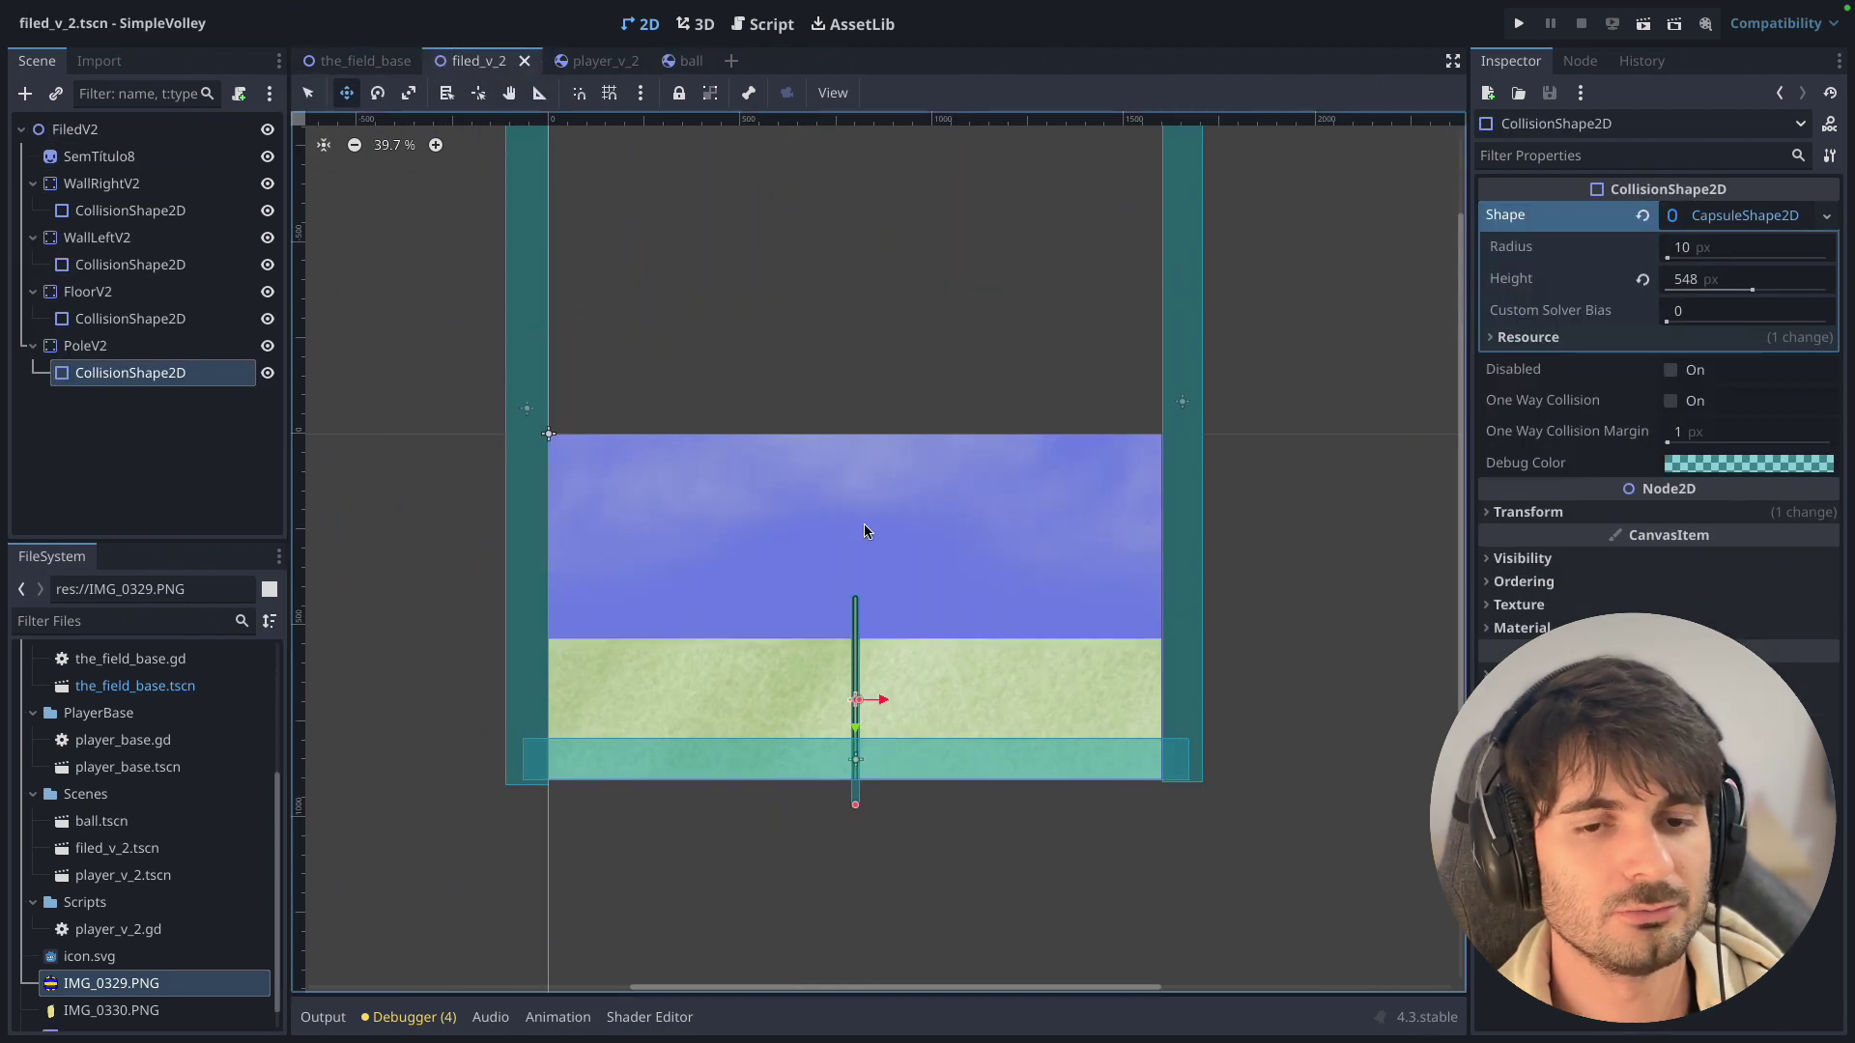
{"action": "scroll", "coordinate": [866, 430], "scroll_direction": "up", "scroll_amount": 1}
{"action": "scroll", "coordinate": [858, 433], "scroll_direction": "up", "scroll_amount": 1}
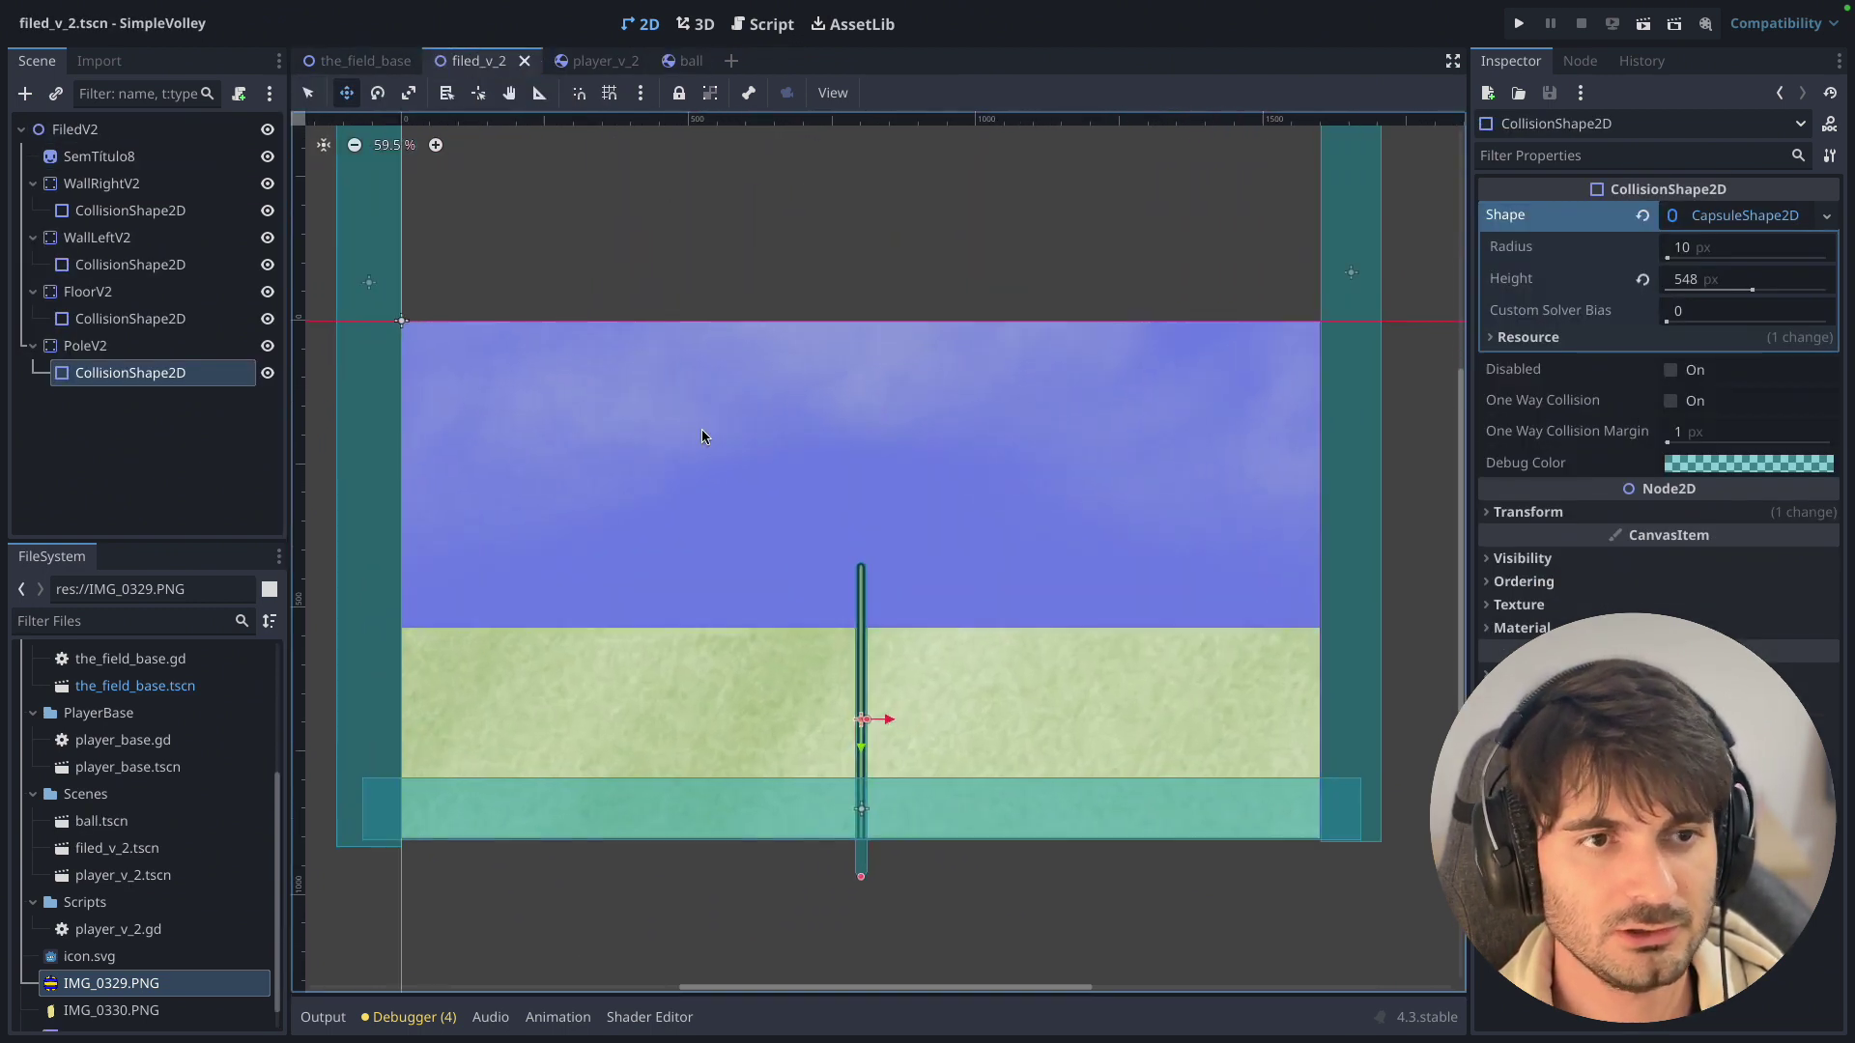
{"action": "left_click", "coordinate": [63, 132]}
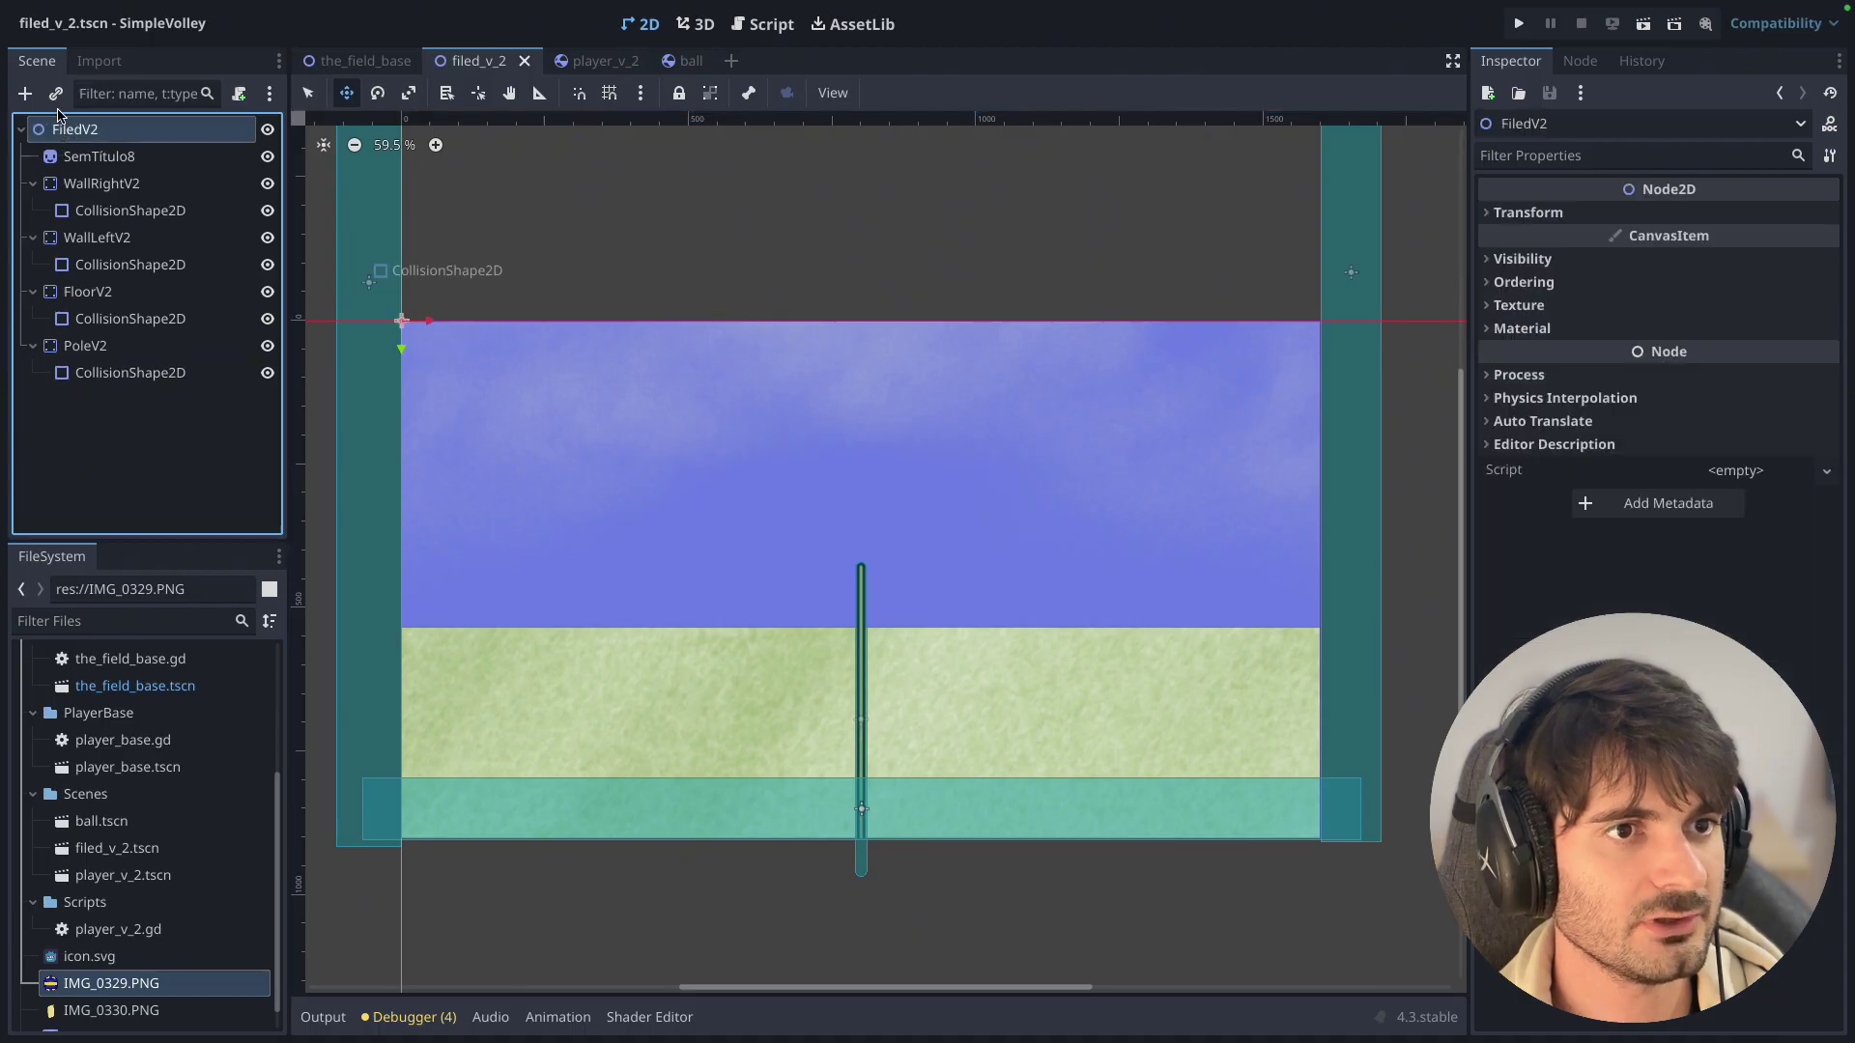
{"action": "left_click", "coordinate": [55, 93]}
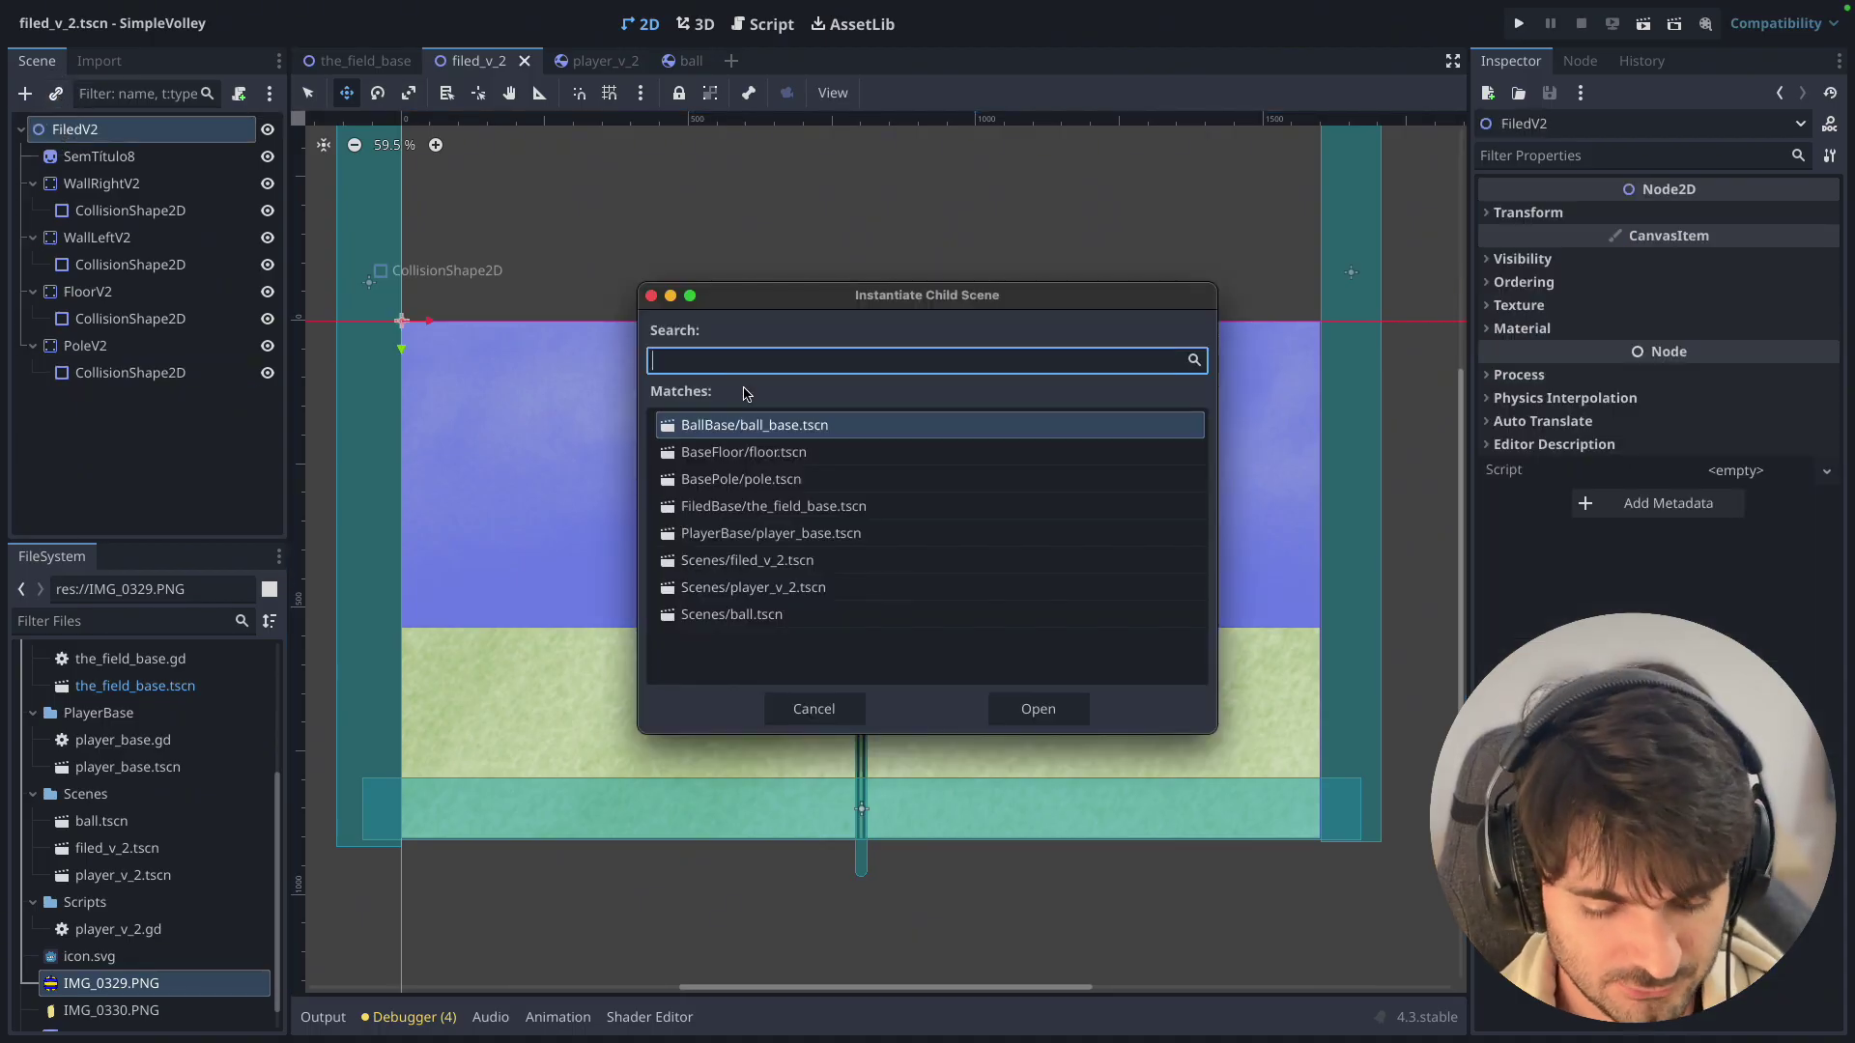
Instance ball.tscn into the field and place it above the left court.
{"action": "type", "text": "ball"}
{"action": "double_click", "coordinate": [780, 451]}
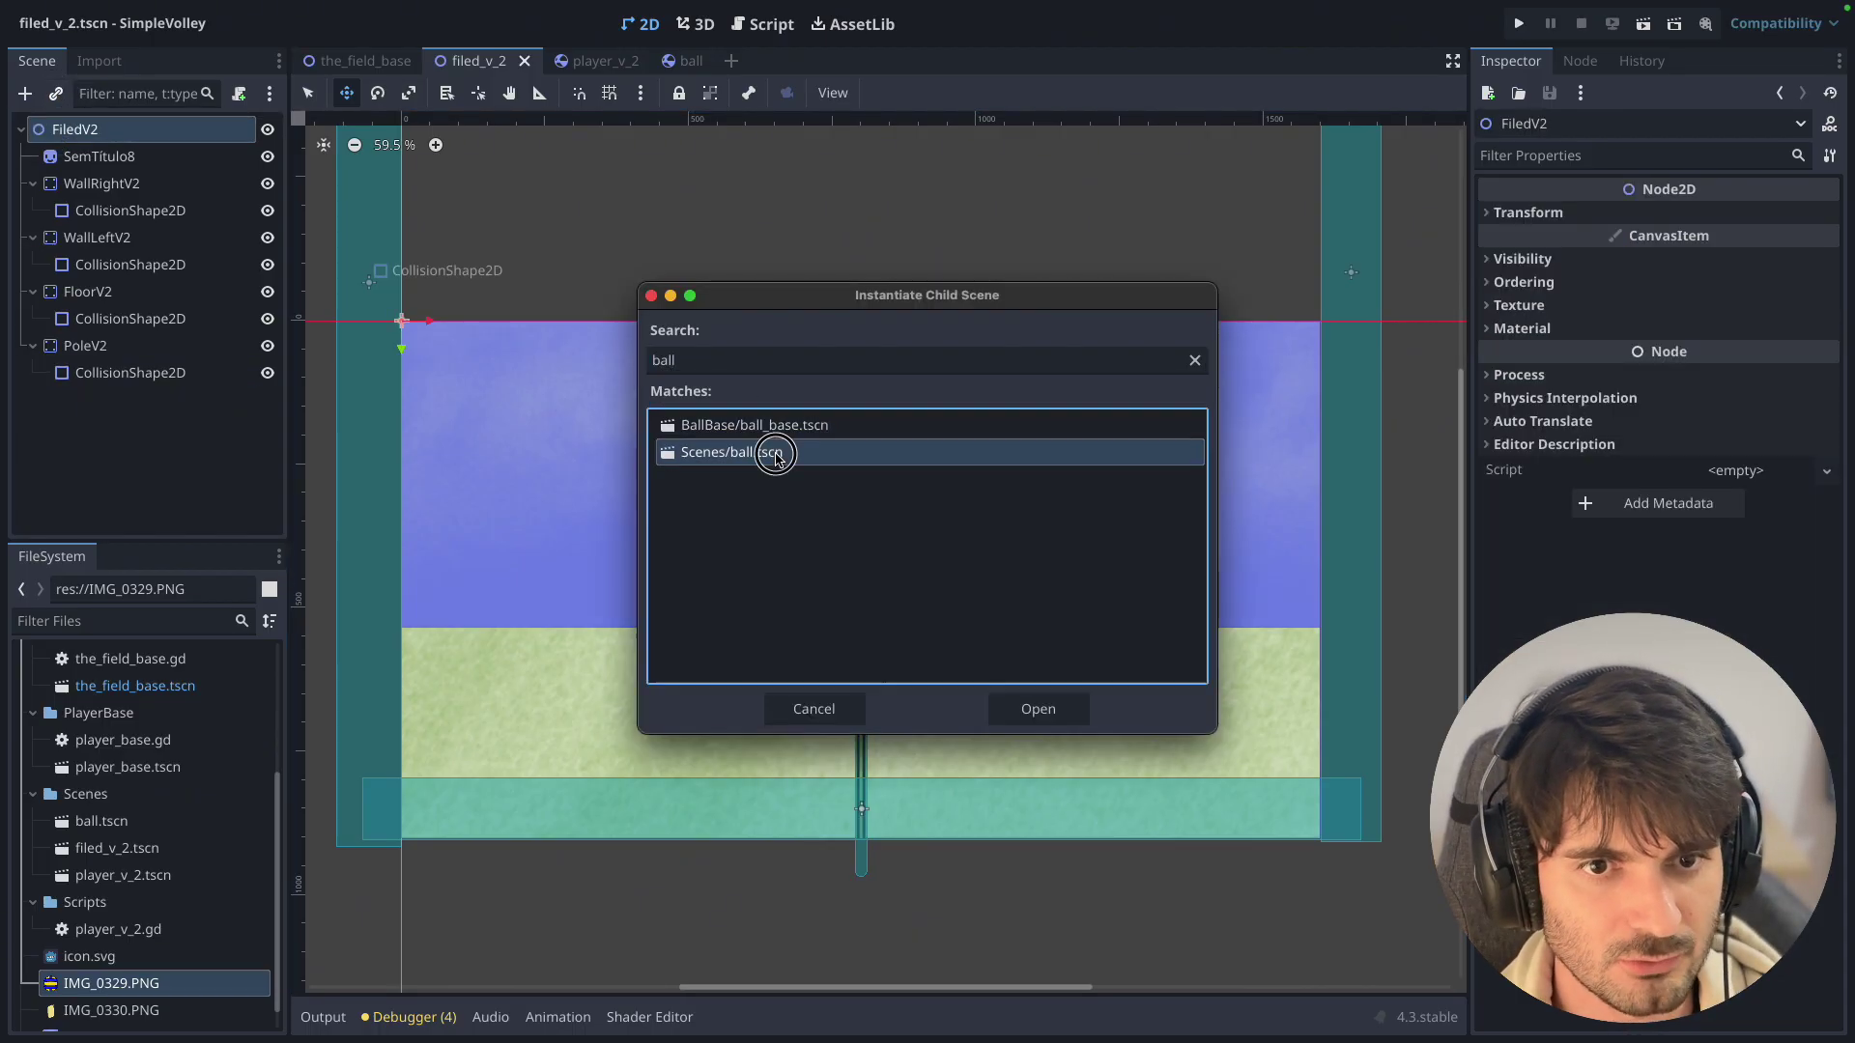
{"action": "mouse_move", "coordinate": [430, 331]}
{"action": "left_mouse_down"}
{"action": "mouse_move", "coordinate": [592, 330]}
{"action": "mouse_move", "coordinate": [567, 389]}
{"action": "left_mouse_up"}
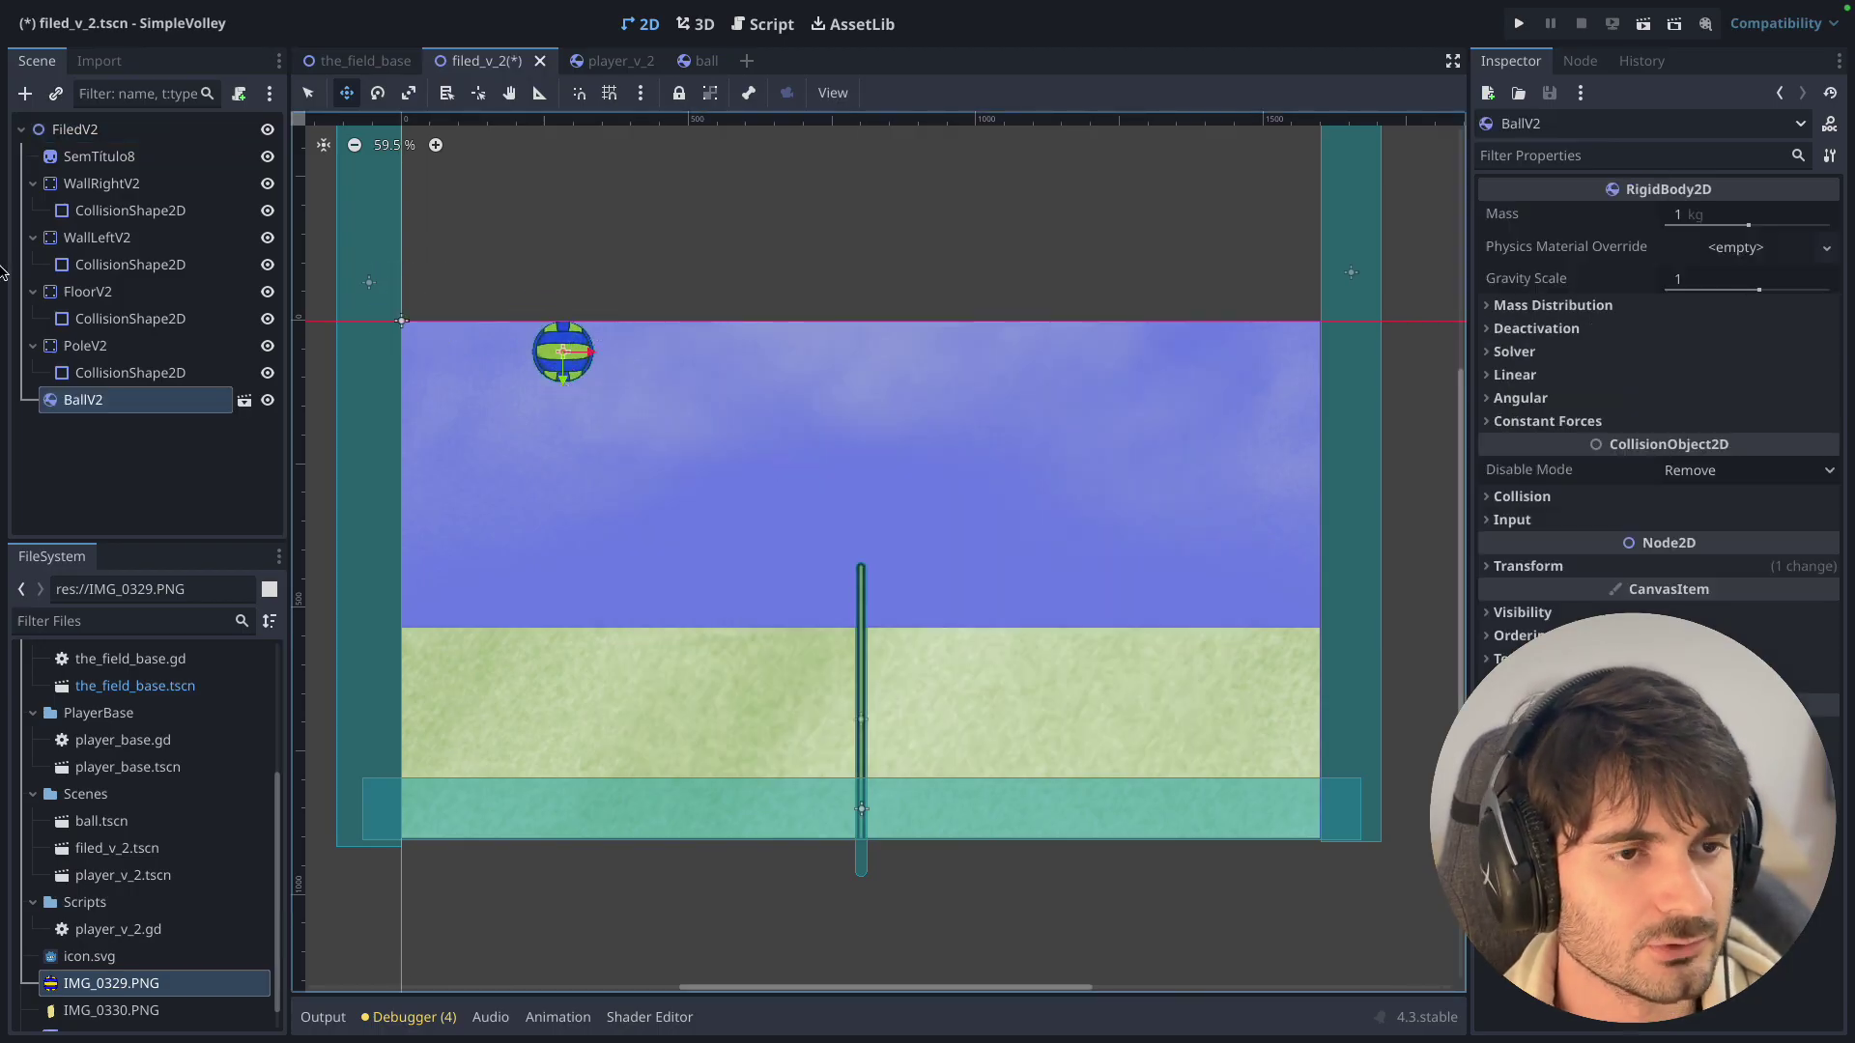
Instance player_v_2.tscn twice, placing PlayerV3 on the right floor and PlayerV2 on the left.
{"action": "left_click", "coordinate": [78, 133]}
{"action": "left_click", "coordinate": [55, 93]}
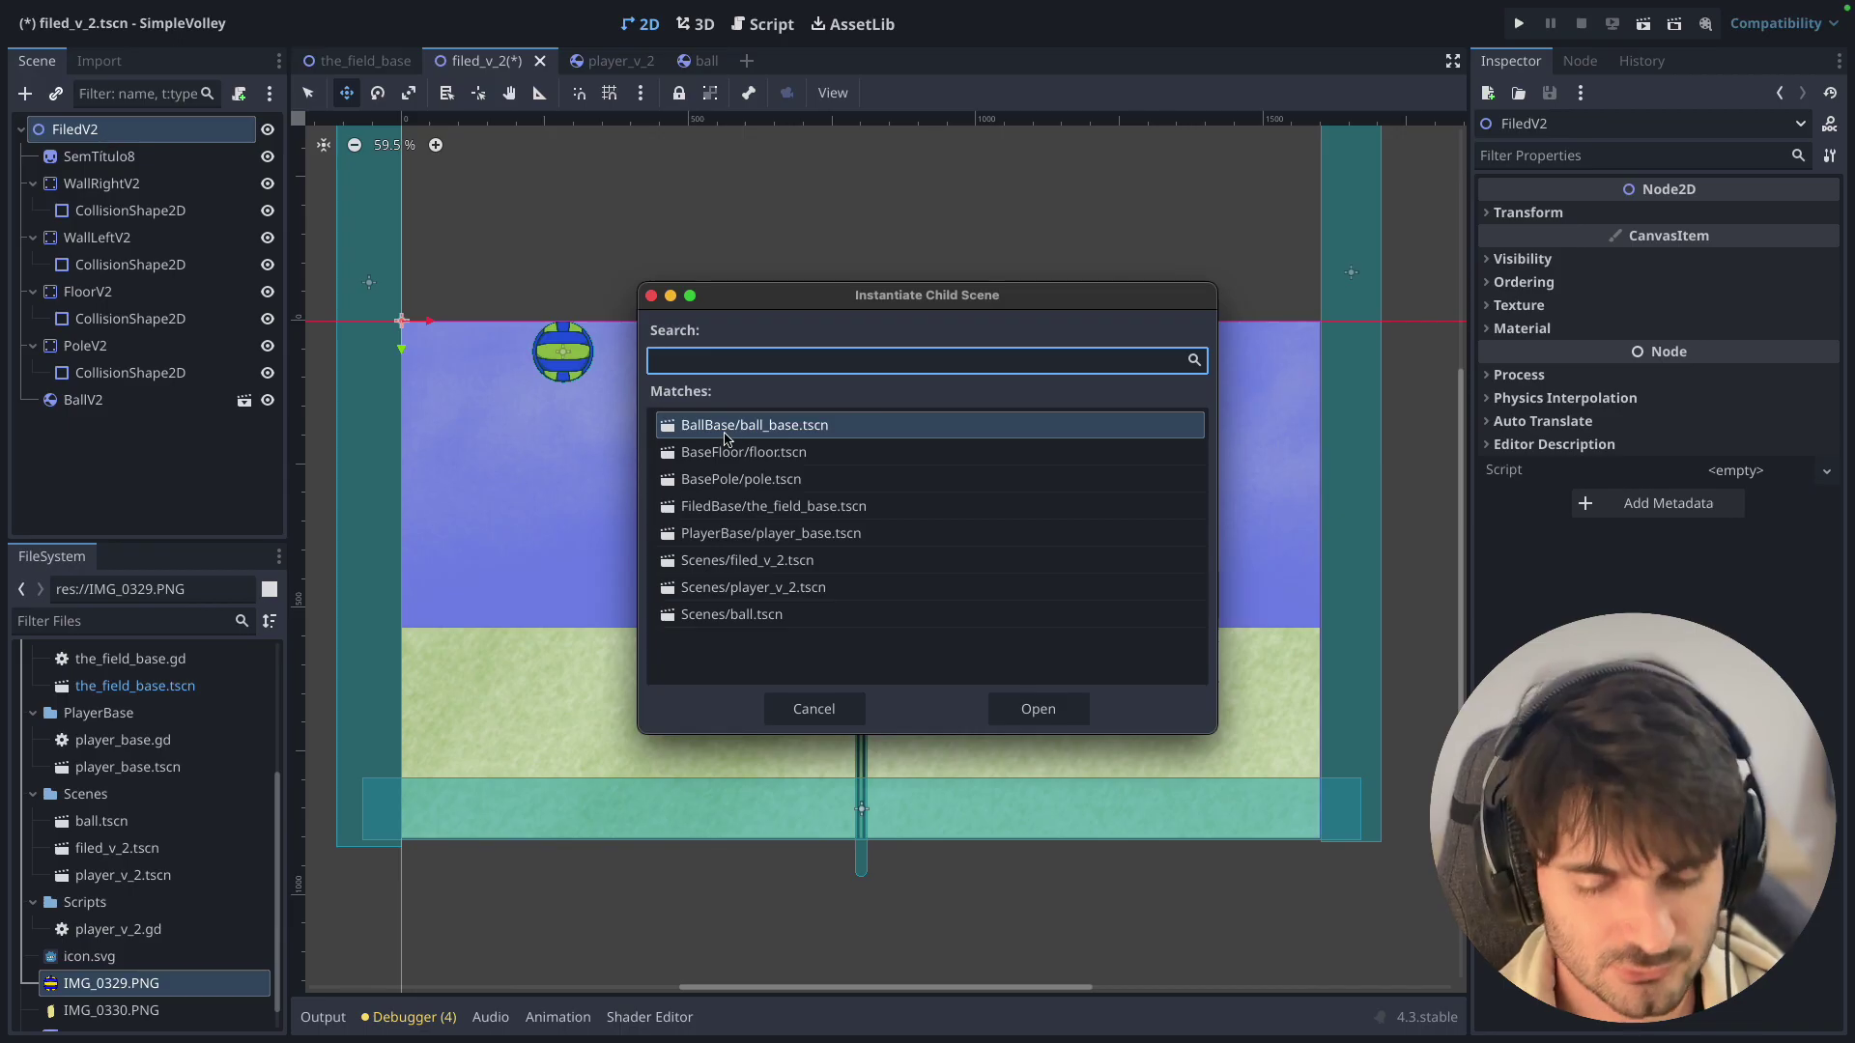
{"action": "type", "text": "pla"}
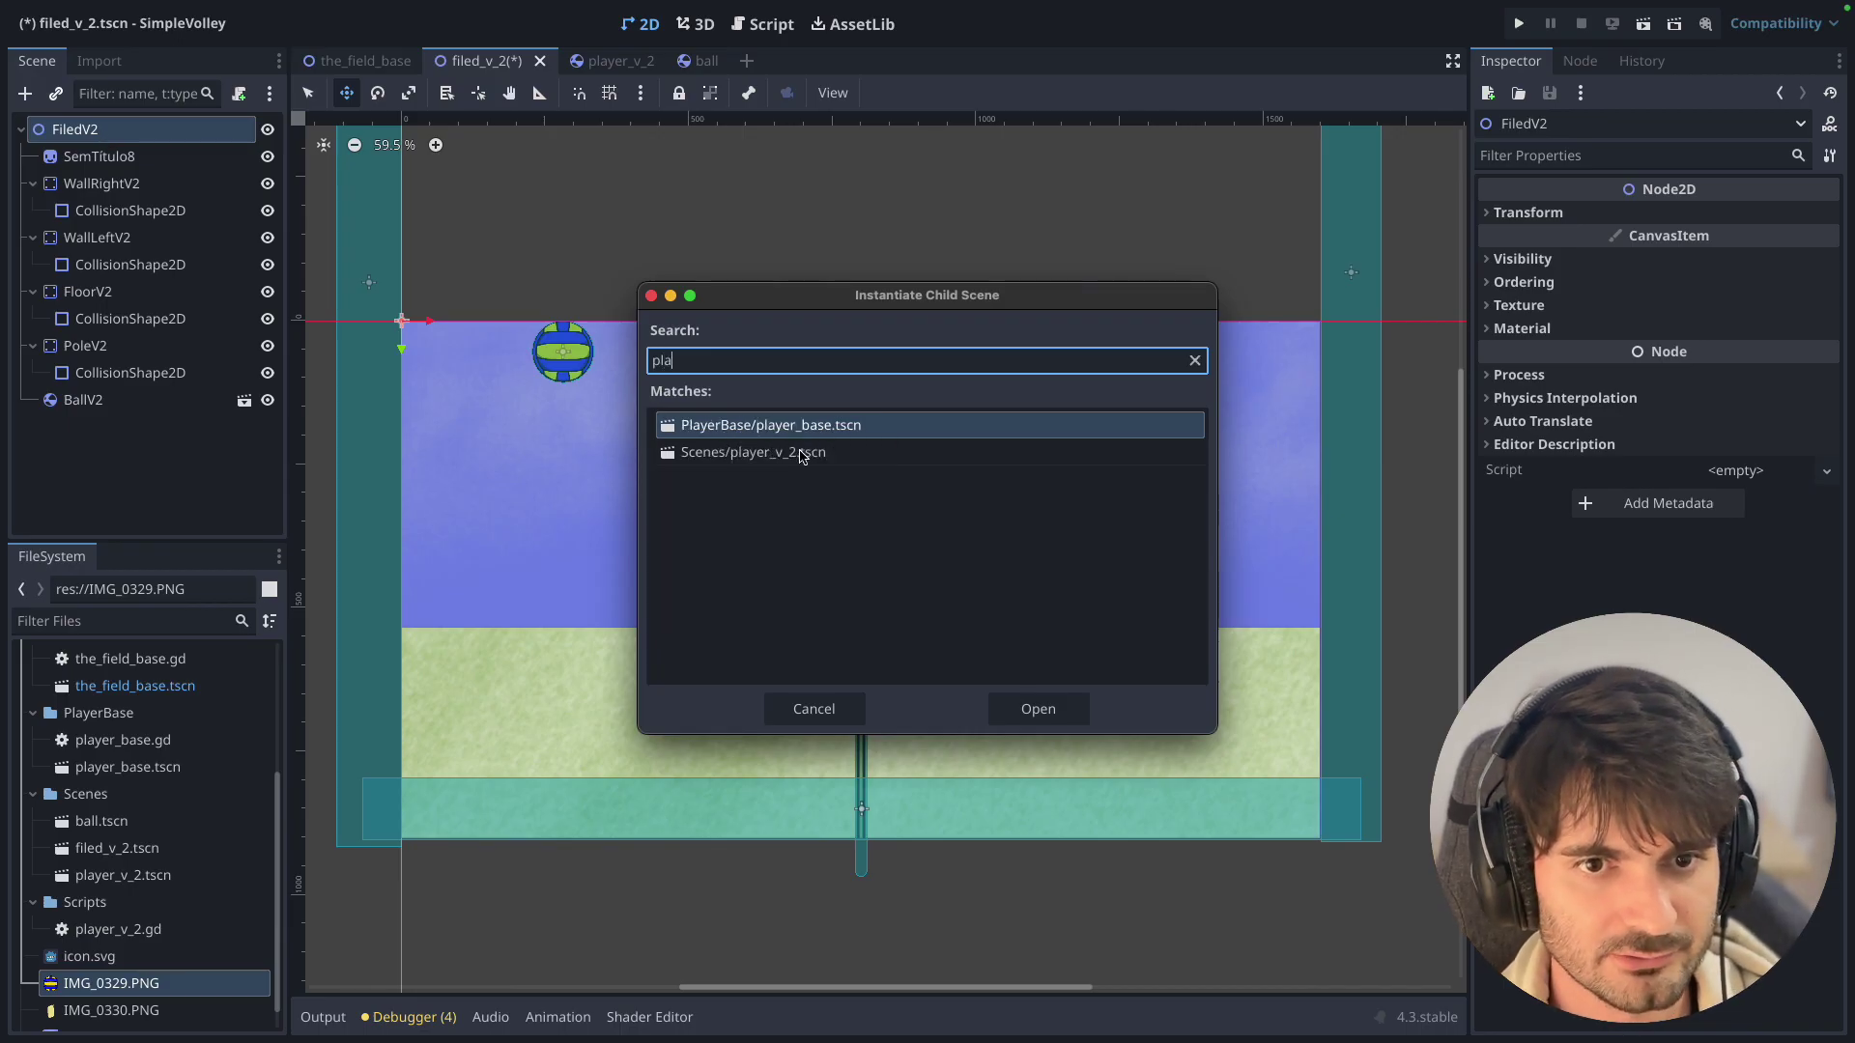
{"action": "double_click", "coordinate": [800, 456]}
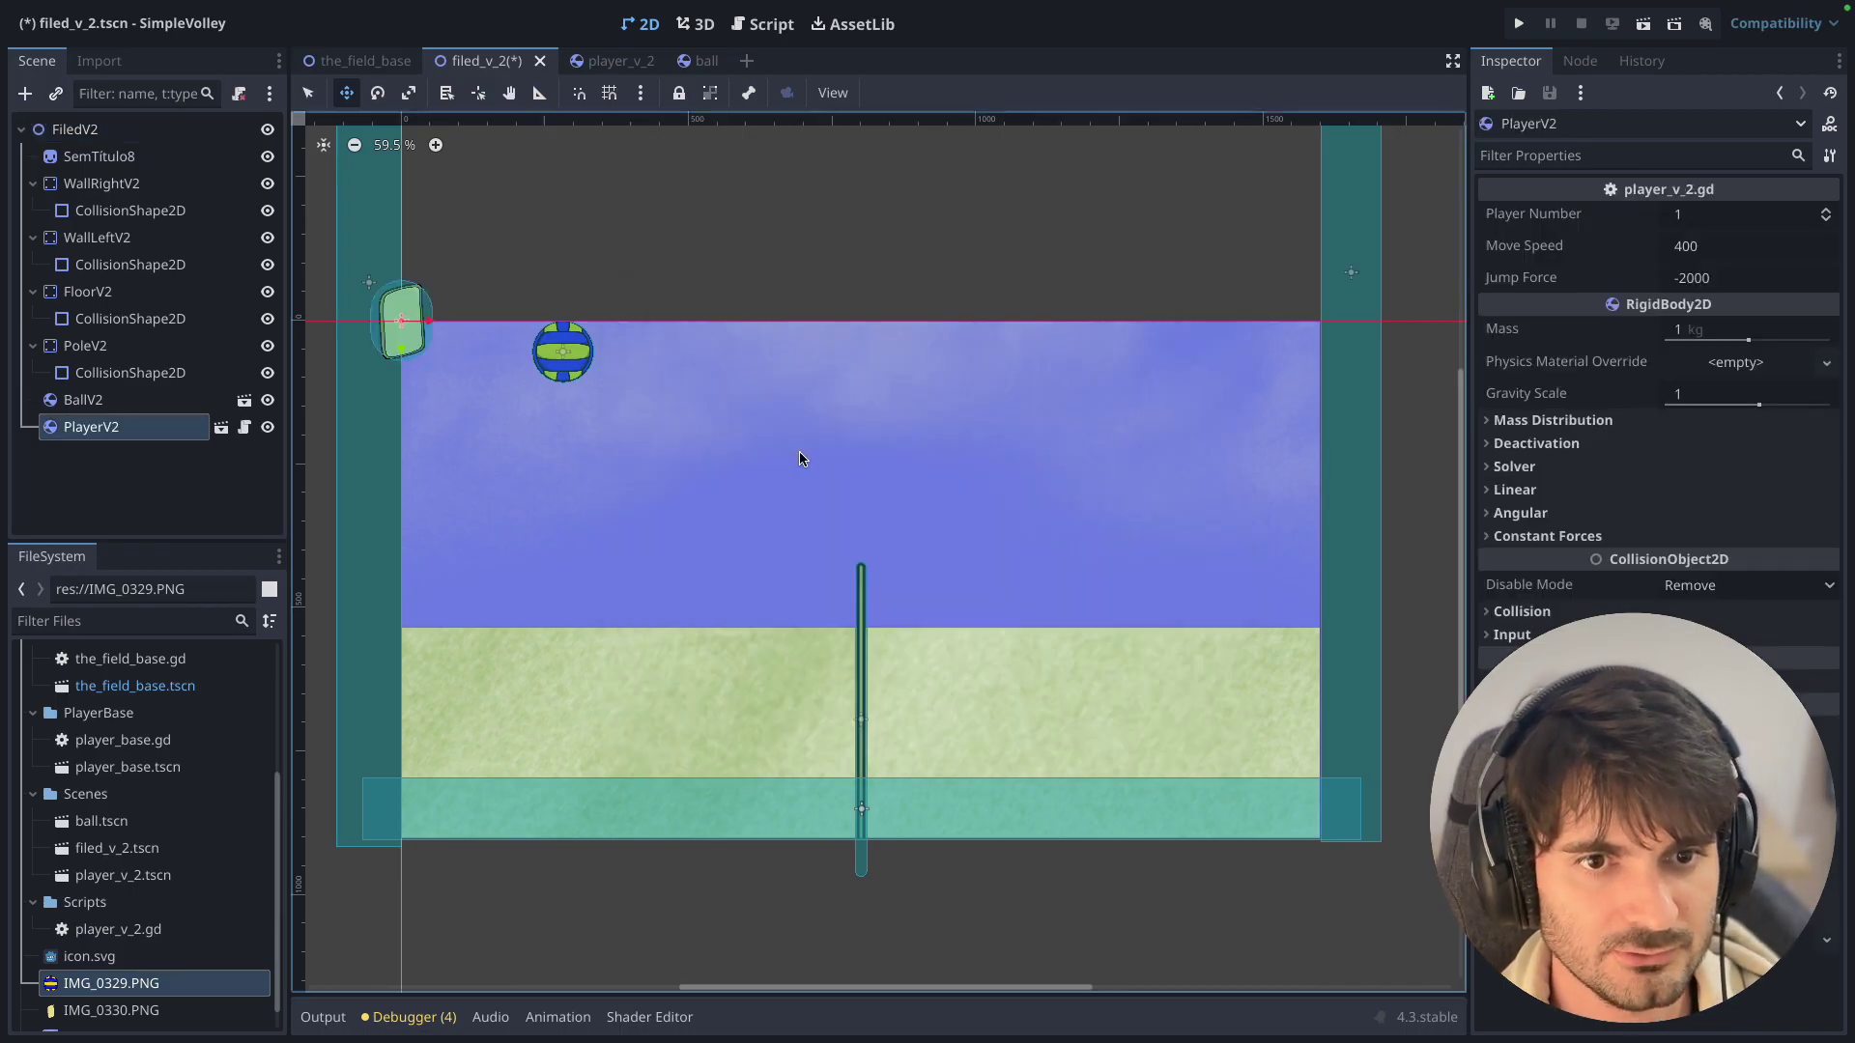
{"action": "left_click", "coordinate": [55, 93]}
{"action": "type", "text": "pla"}
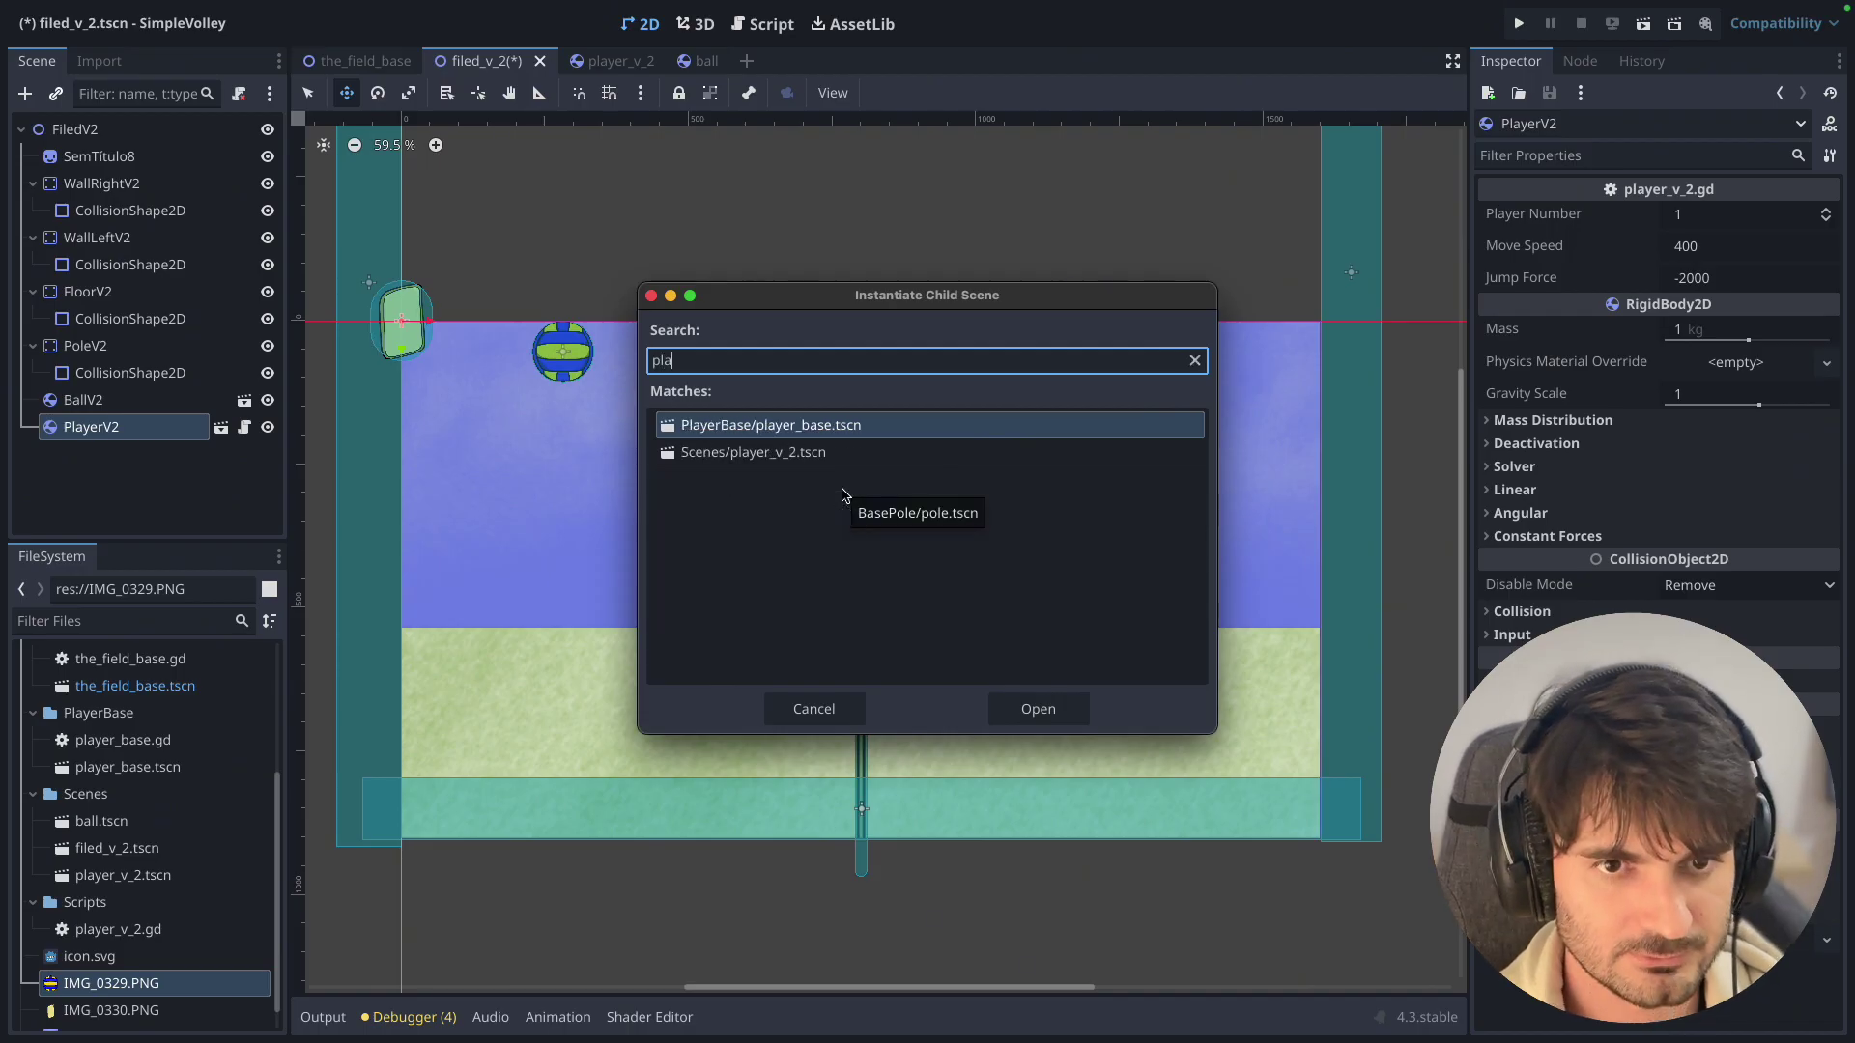
{"action": "key", "text": "Down"}
{"action": "key", "text": "Return"}
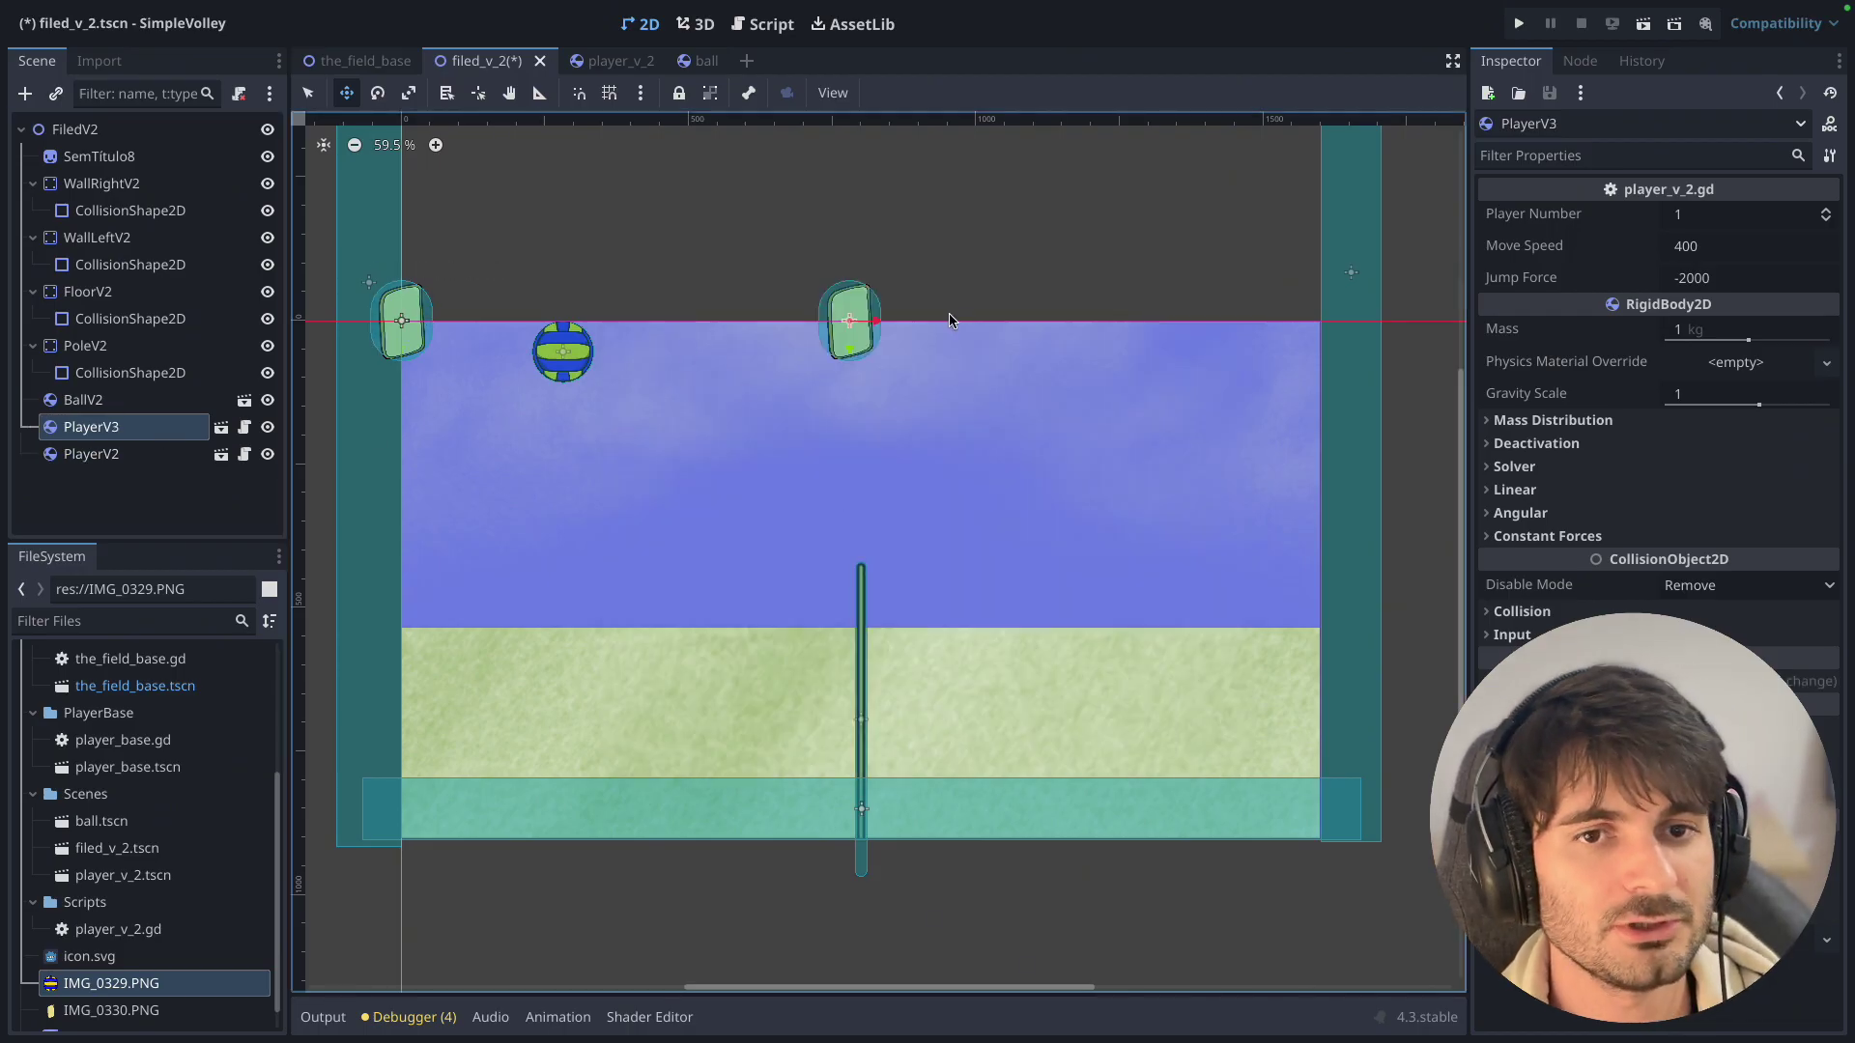
{"action": "left_click_drag", "start_coordinate": [850, 323], "coordinate": [1147, 703]}
{"action": "left_click_drag", "start_coordinate": [402, 321], "coordinate": [563, 726]}
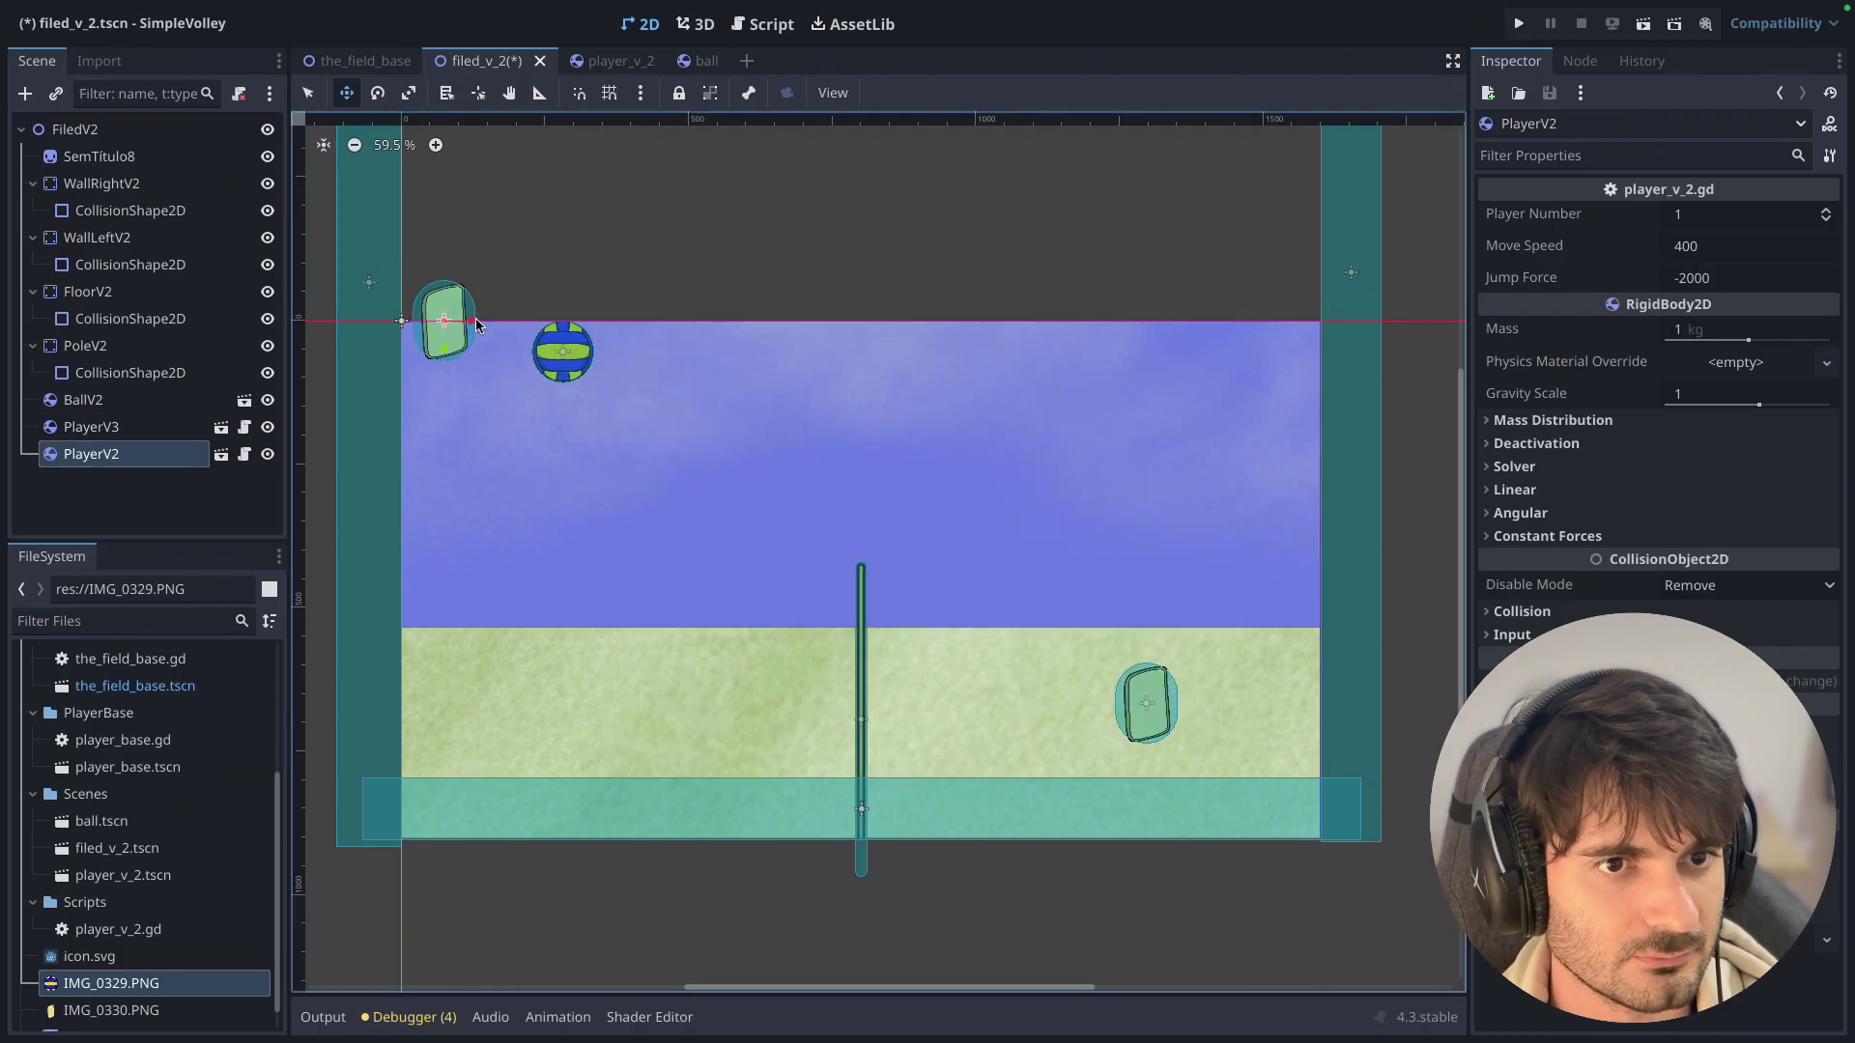
Save the field scene, test-run it, and close the game window.
{"action": "key", "text": "ctrl+s"}
{"action": "left_click", "coordinate": [1642, 24]}
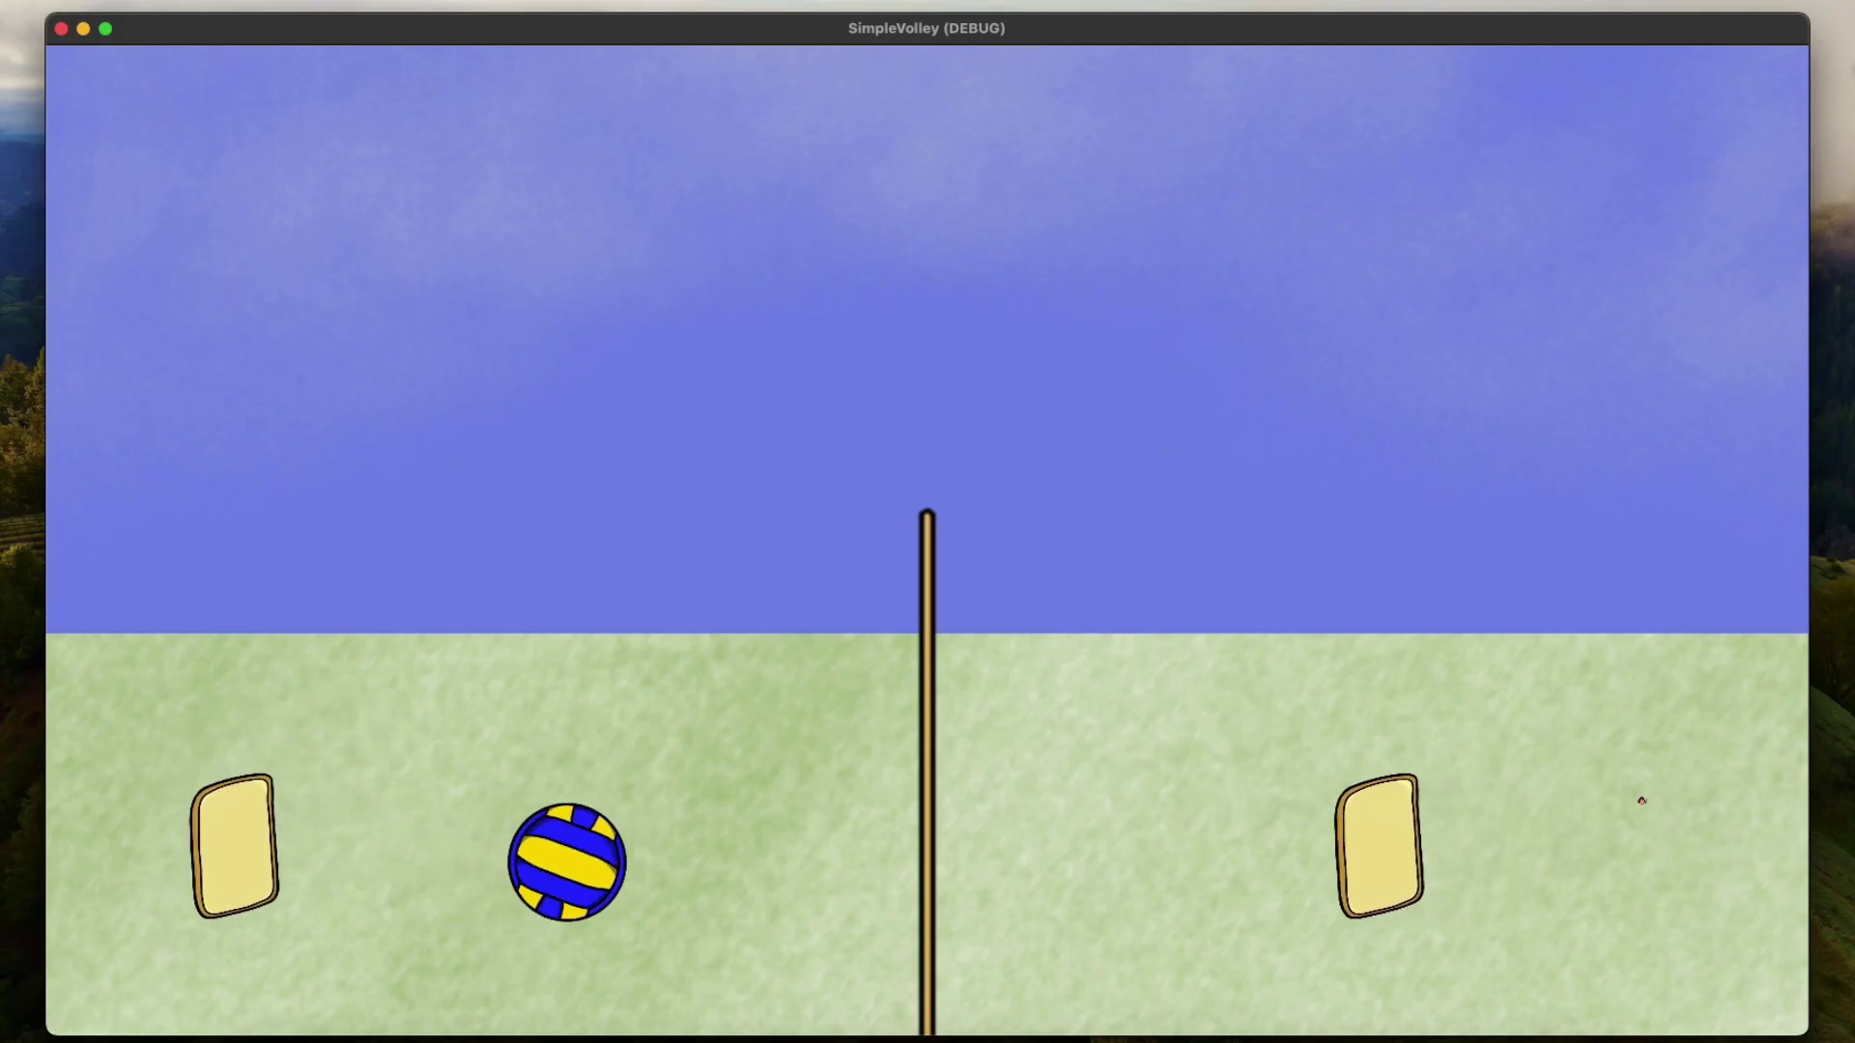
{"action": "left_click", "coordinate": [60, 28]}
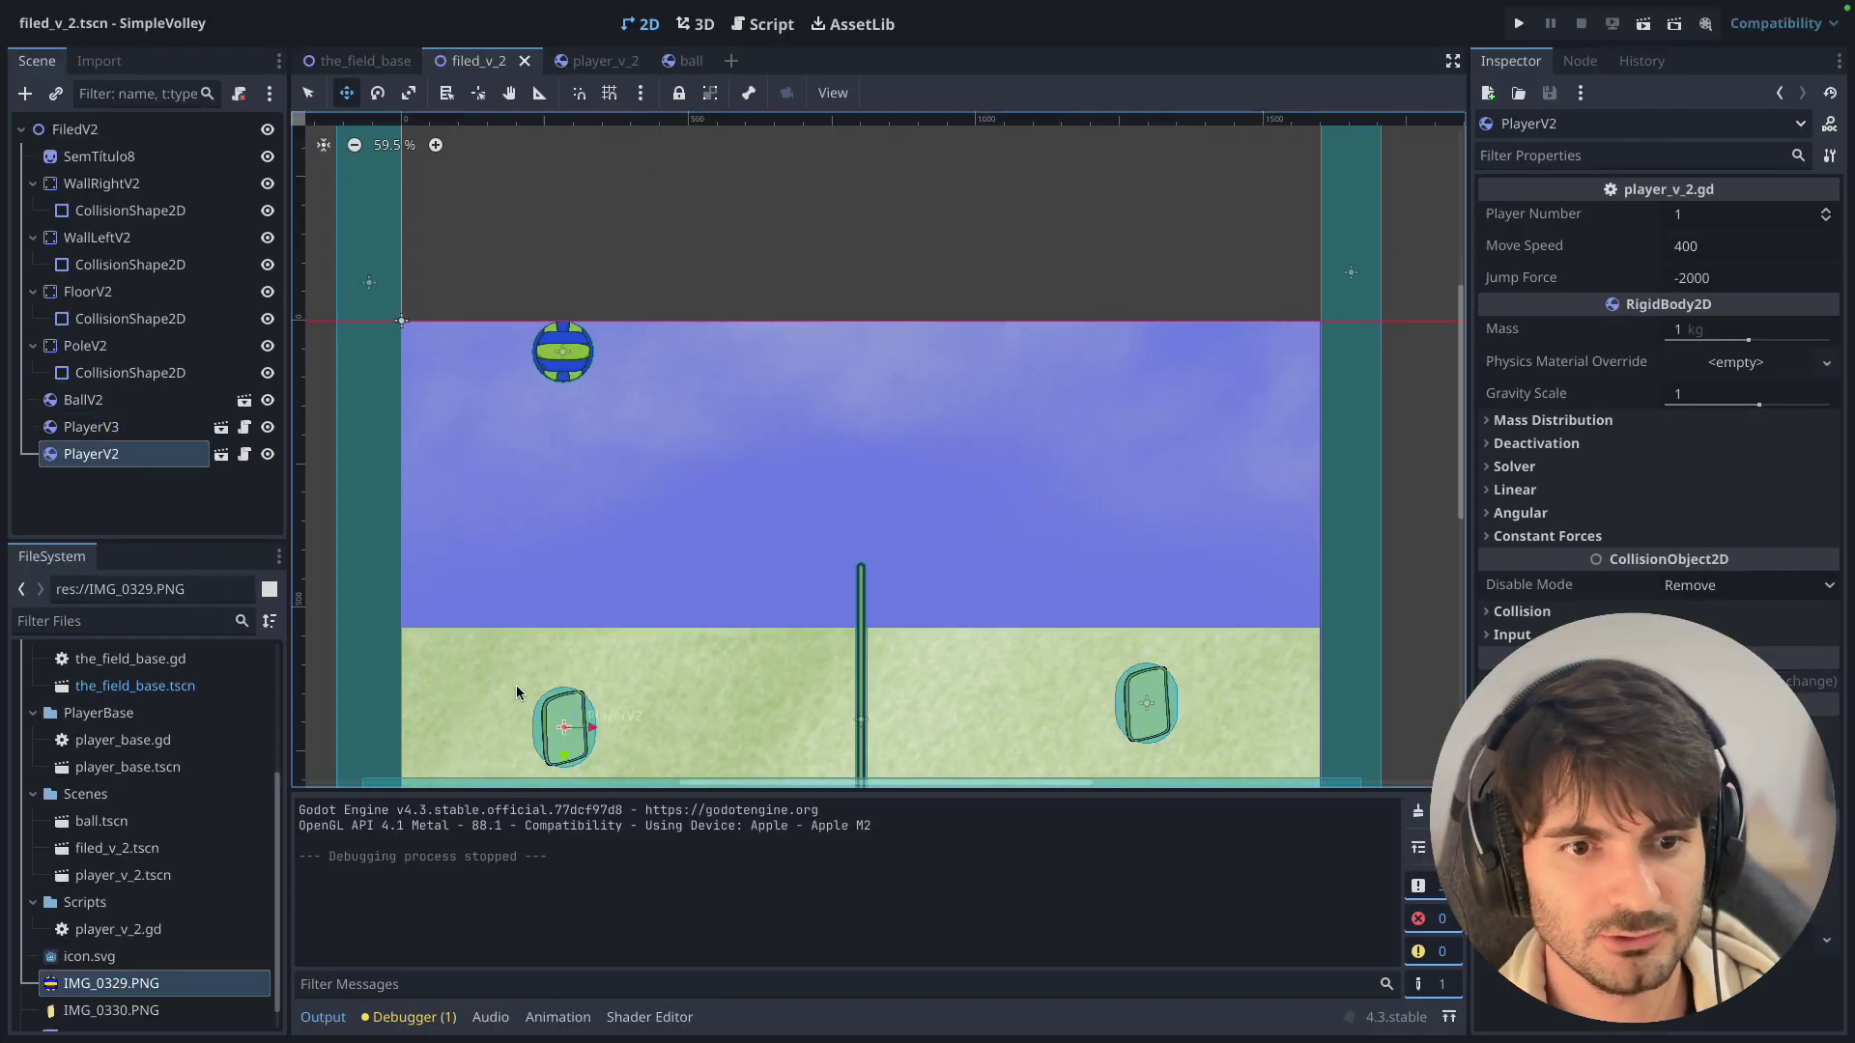
Set PlayerV3's Player Number to 2 in the Inspector.
{"action": "left_click", "coordinate": [101, 433]}
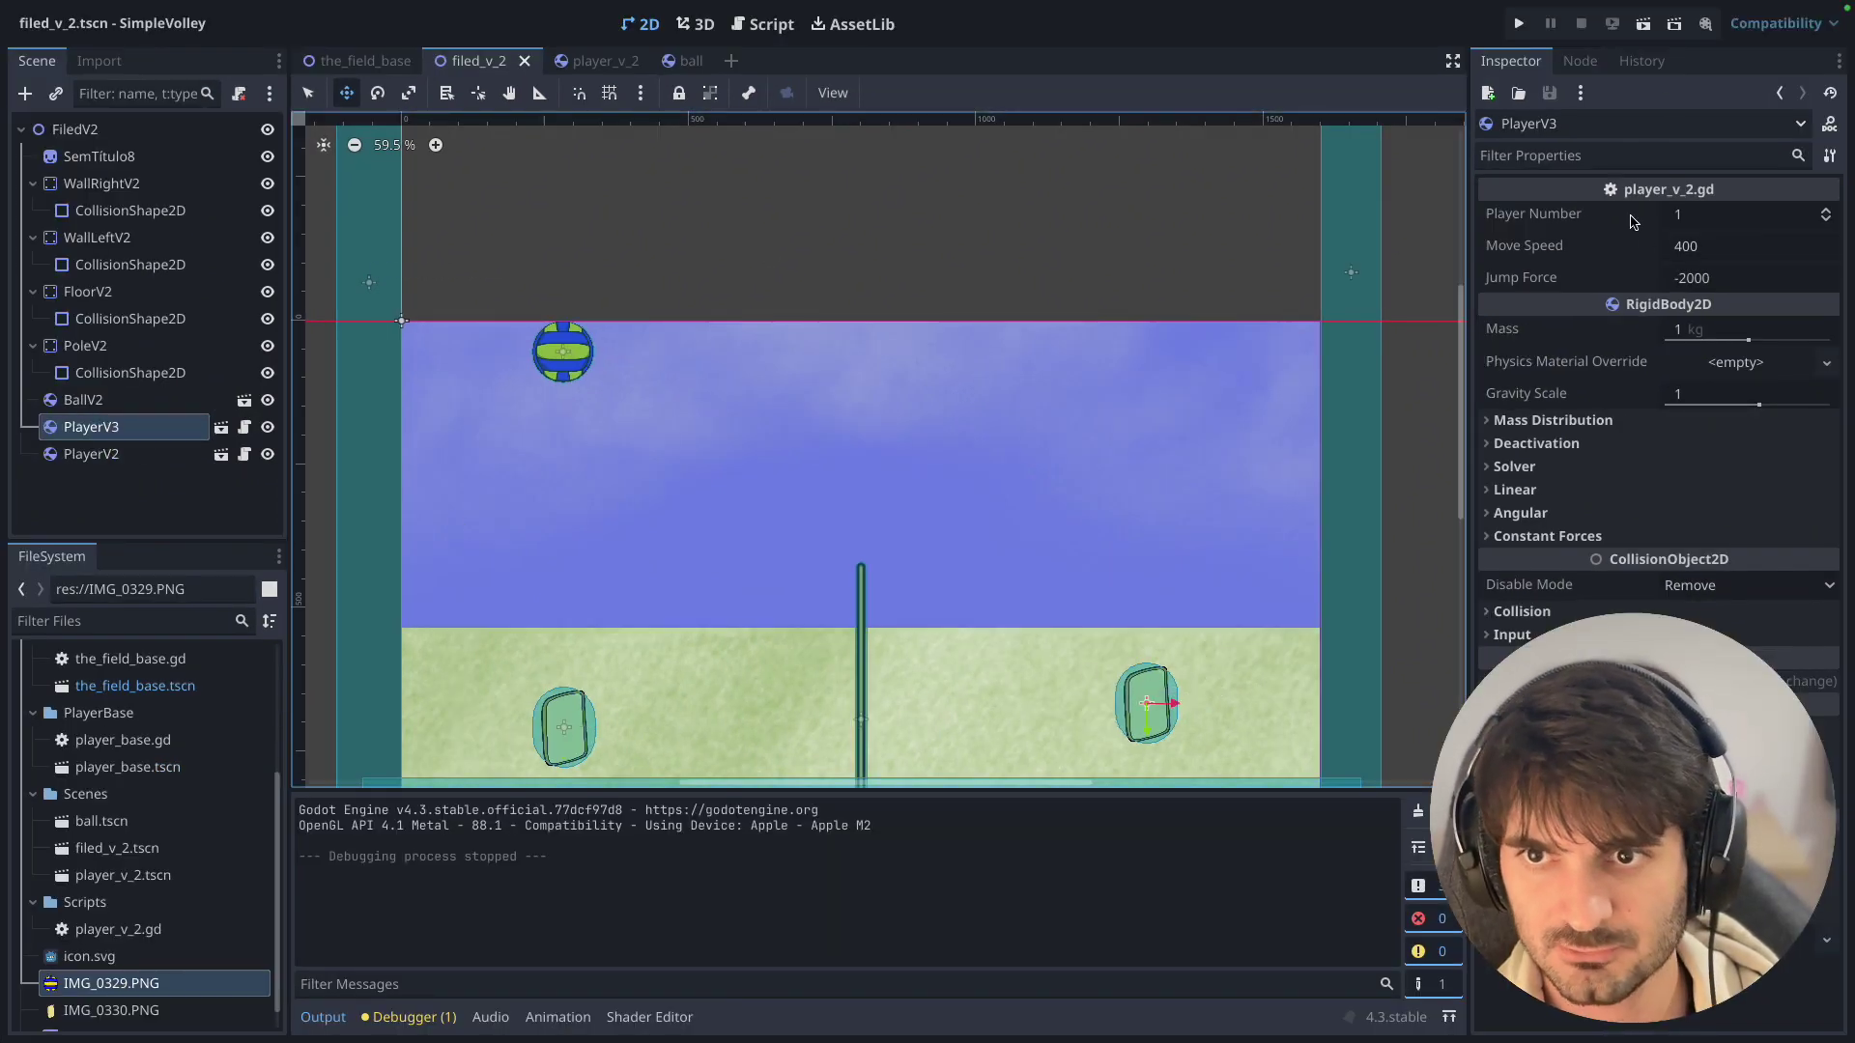
{"action": "left_click", "coordinate": [1690, 223]}
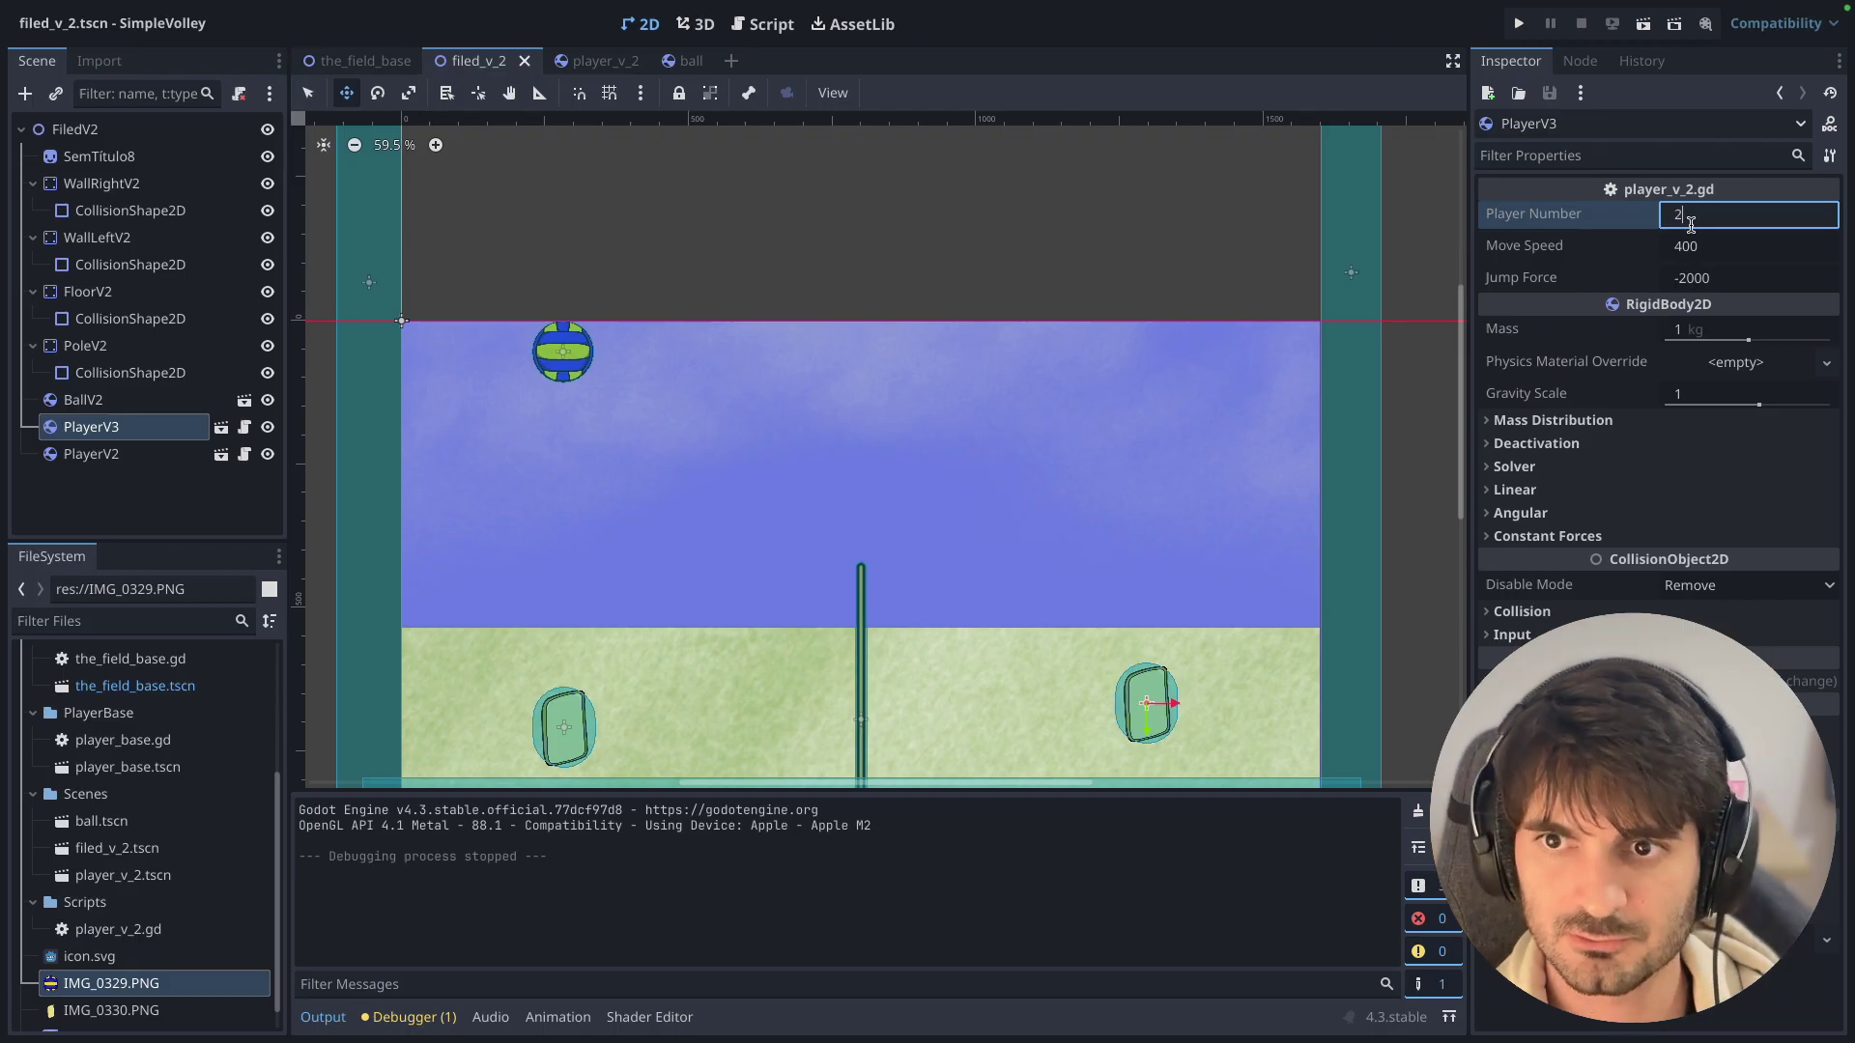
{"action": "type", "text": "2"}
{"action": "key", "text": "Return"}
{"action": "middle_click_drag", "start_coordinate": [737, 479], "coordinate": [741, 395]}
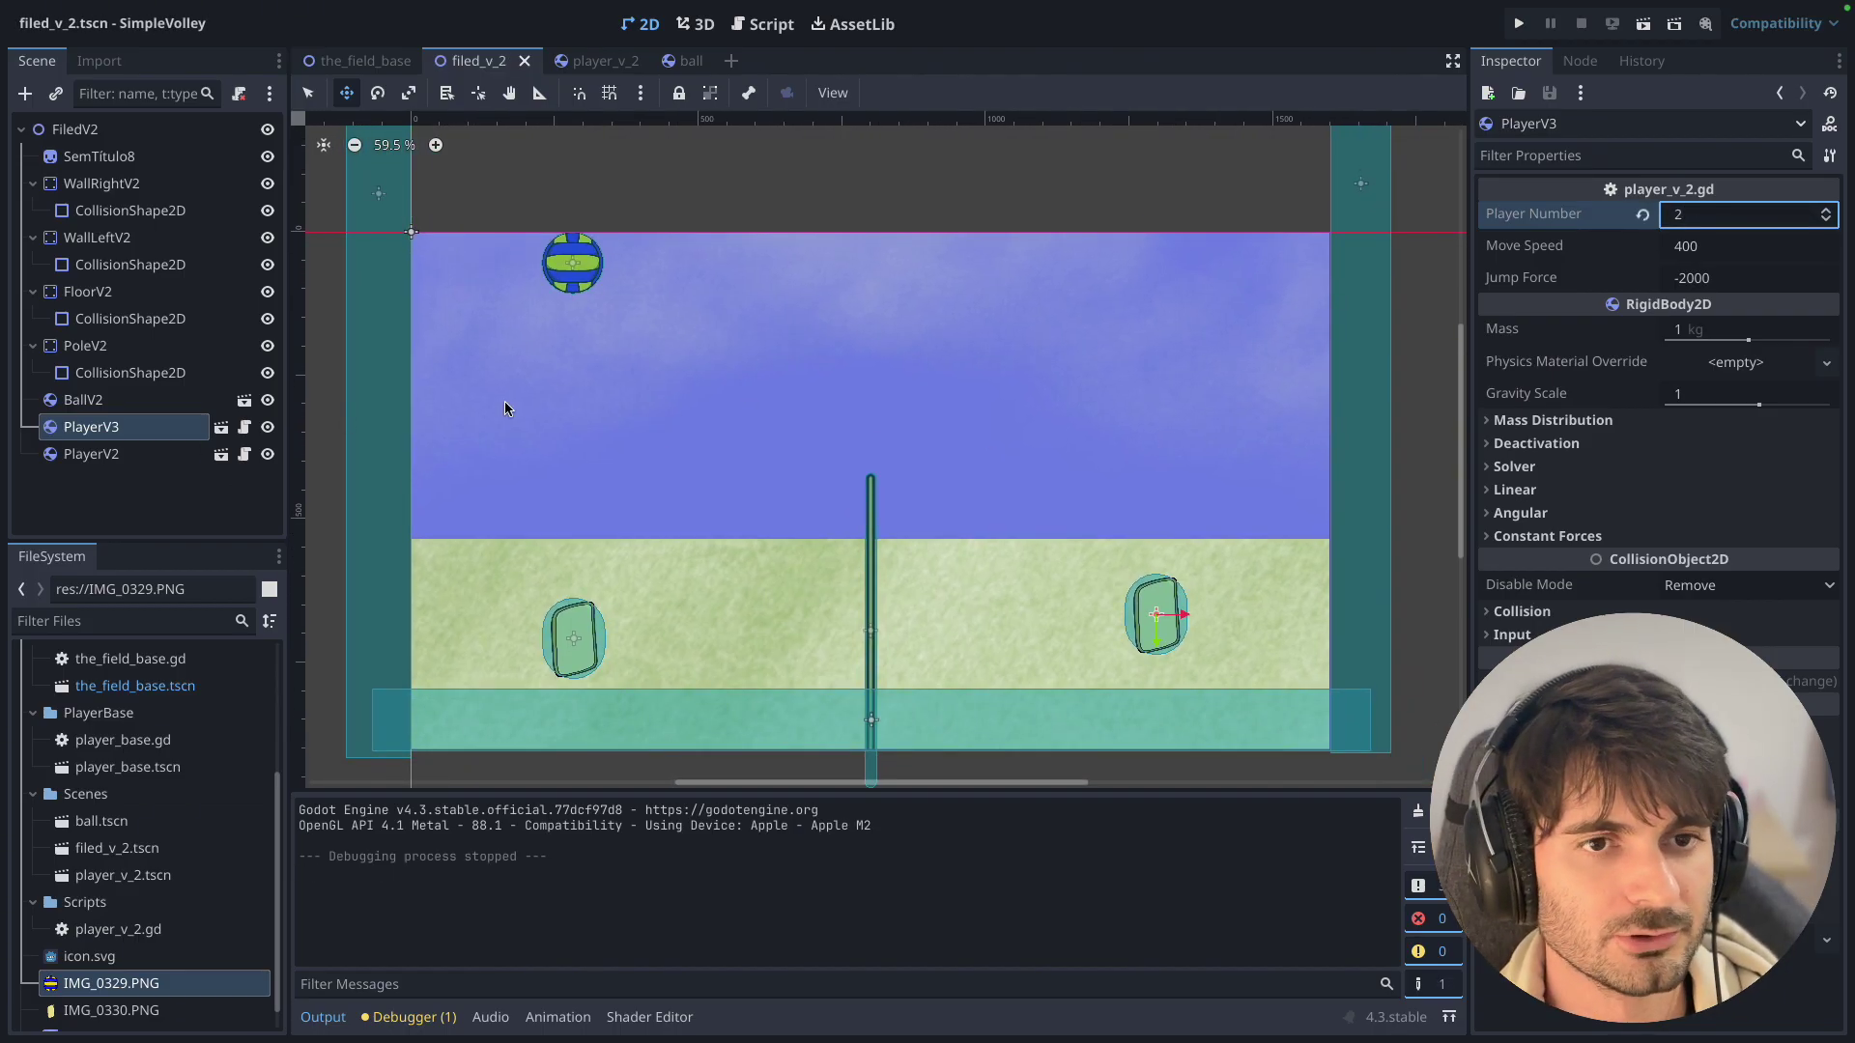
{"action": "left_click", "coordinate": [1264, 440]}
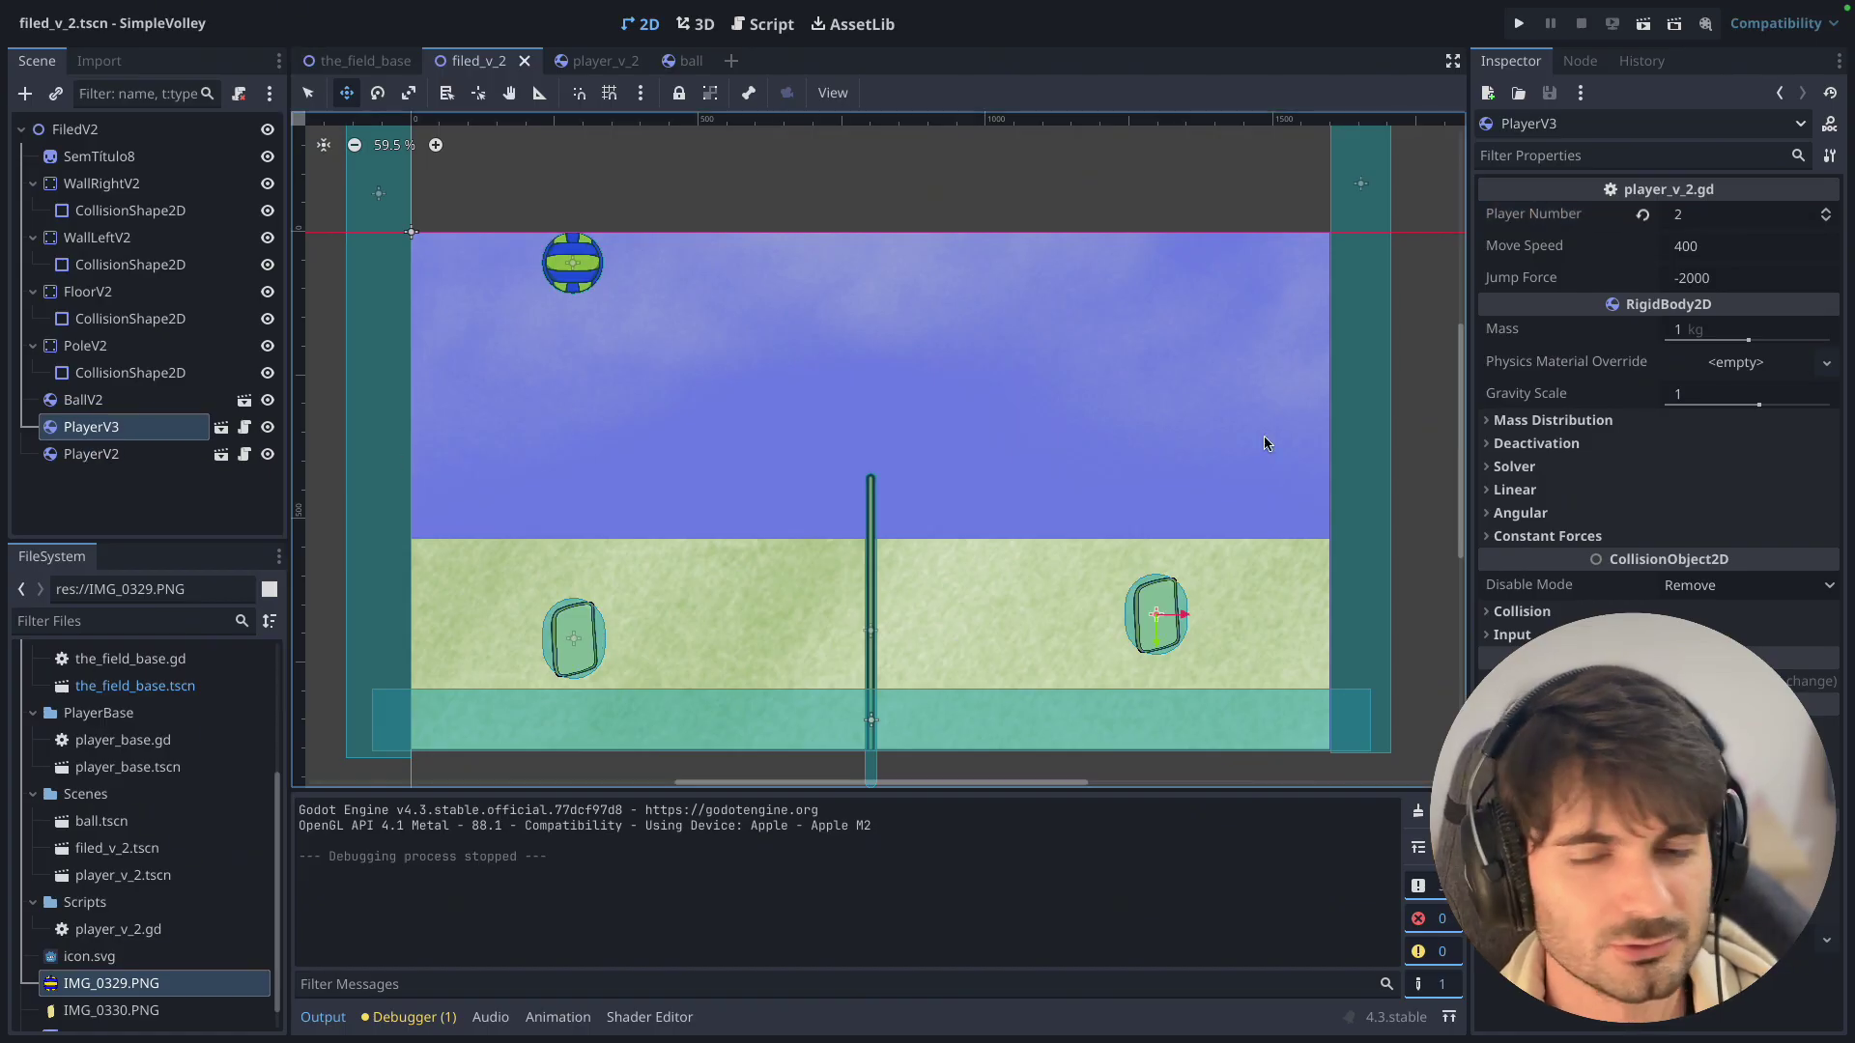
Try a gravity scale of 2.5 and browse the Solver and Mass Distribution settings.
{"action": "left_click", "coordinate": [1718, 396]}
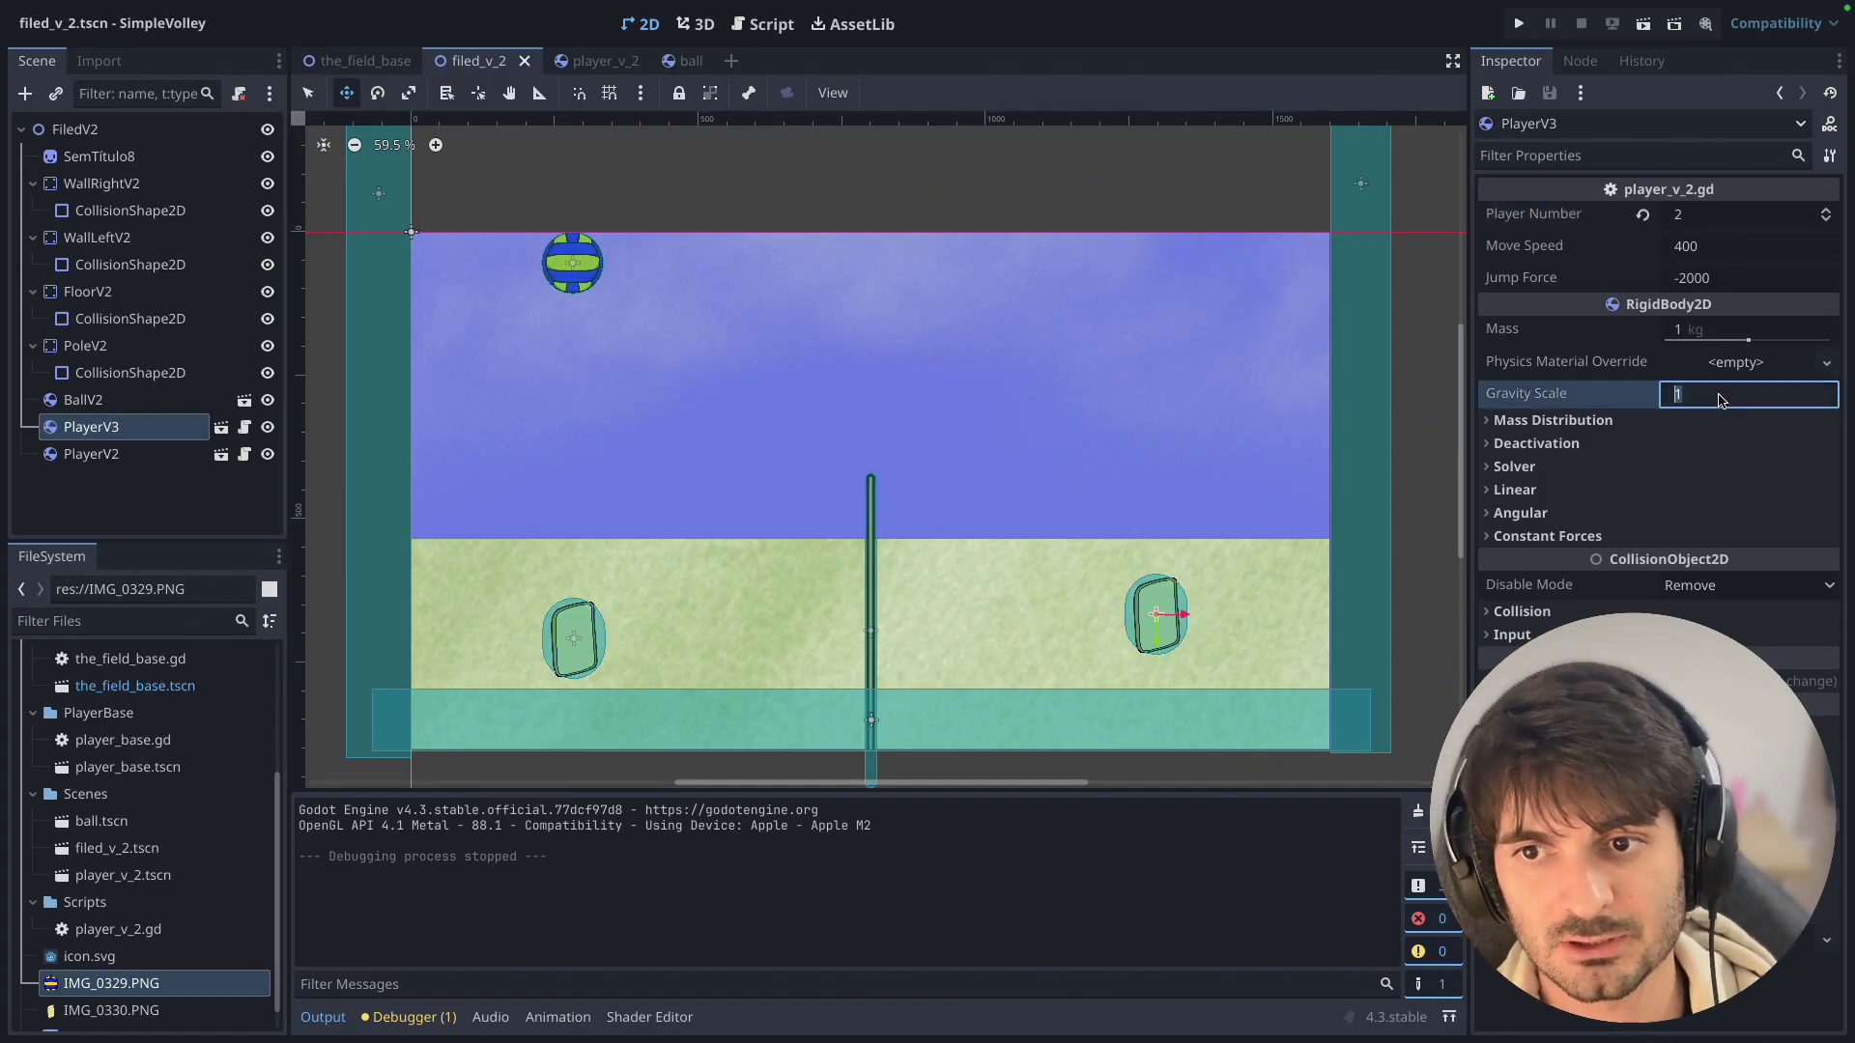
{"action": "type", "text": "2.5"}
{"action": "key", "text": "Return"}
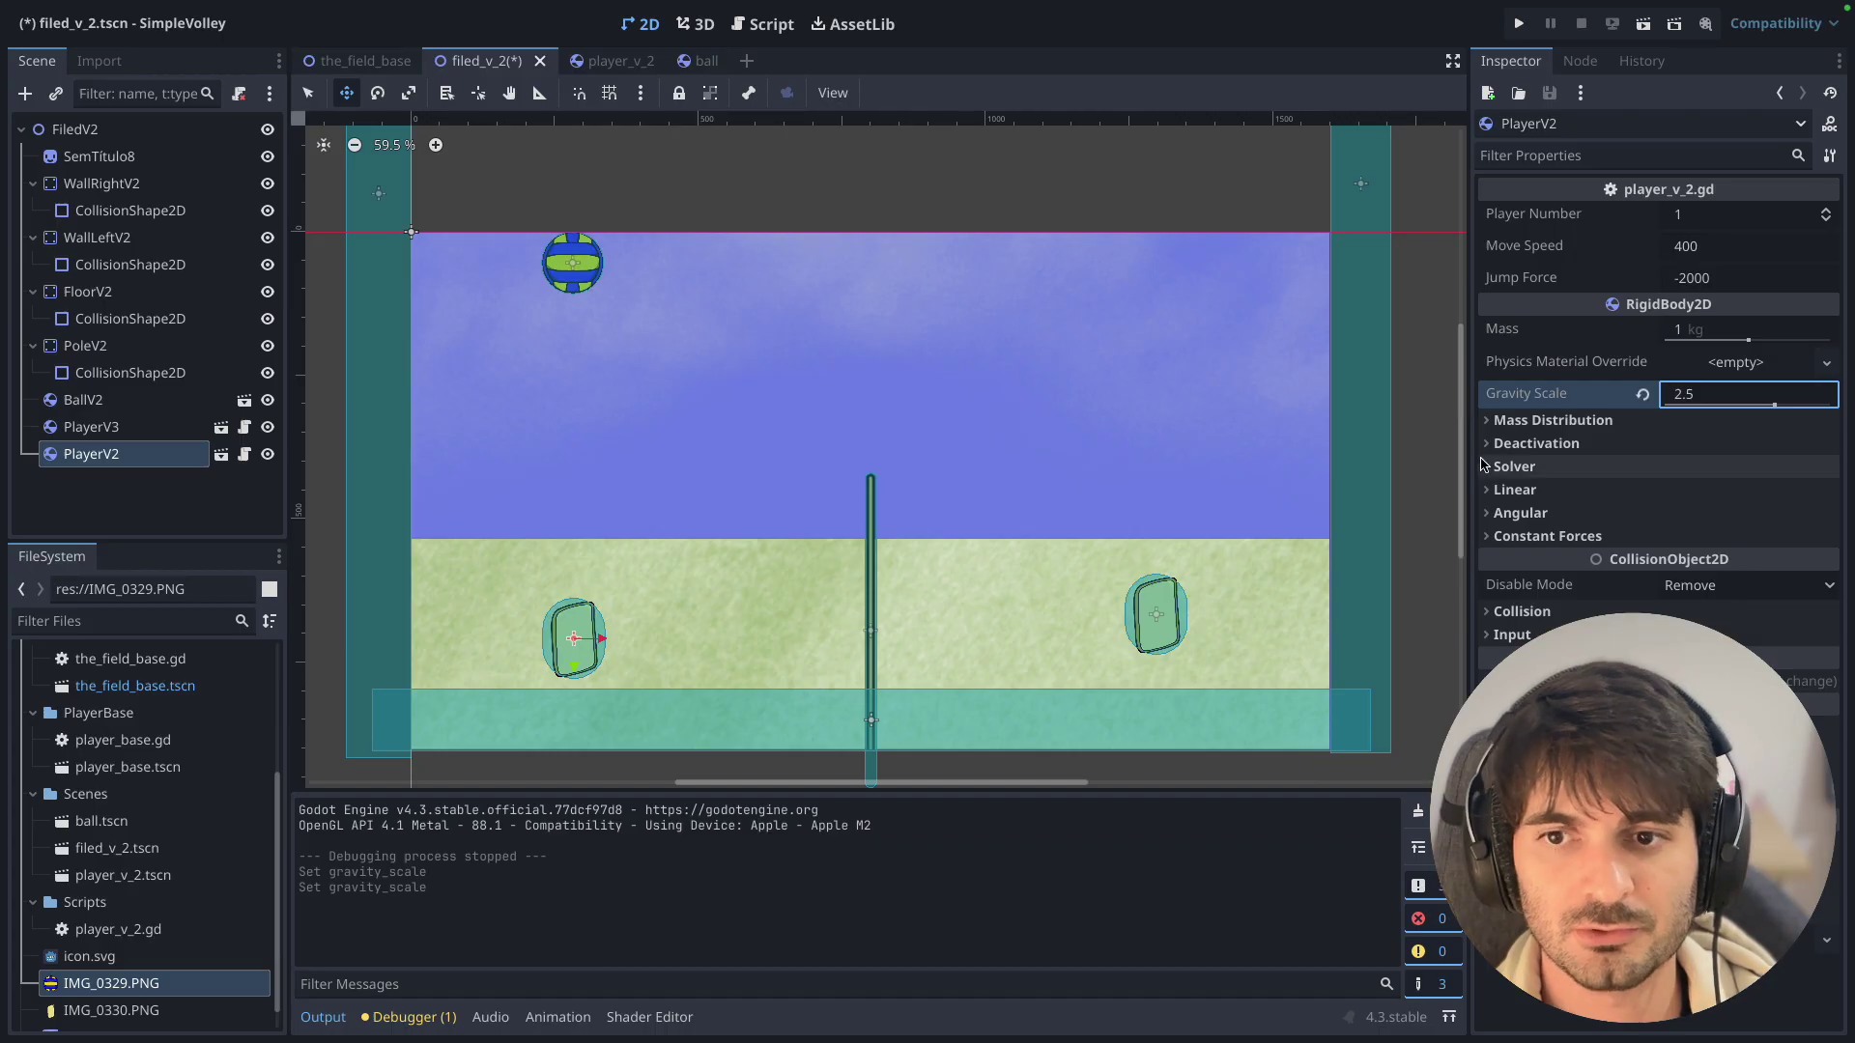
{"action": "left_click", "coordinate": [1476, 465]}
{"action": "left_click_drag", "start_coordinate": [1472, 465], "coordinate": [1385, 465]}
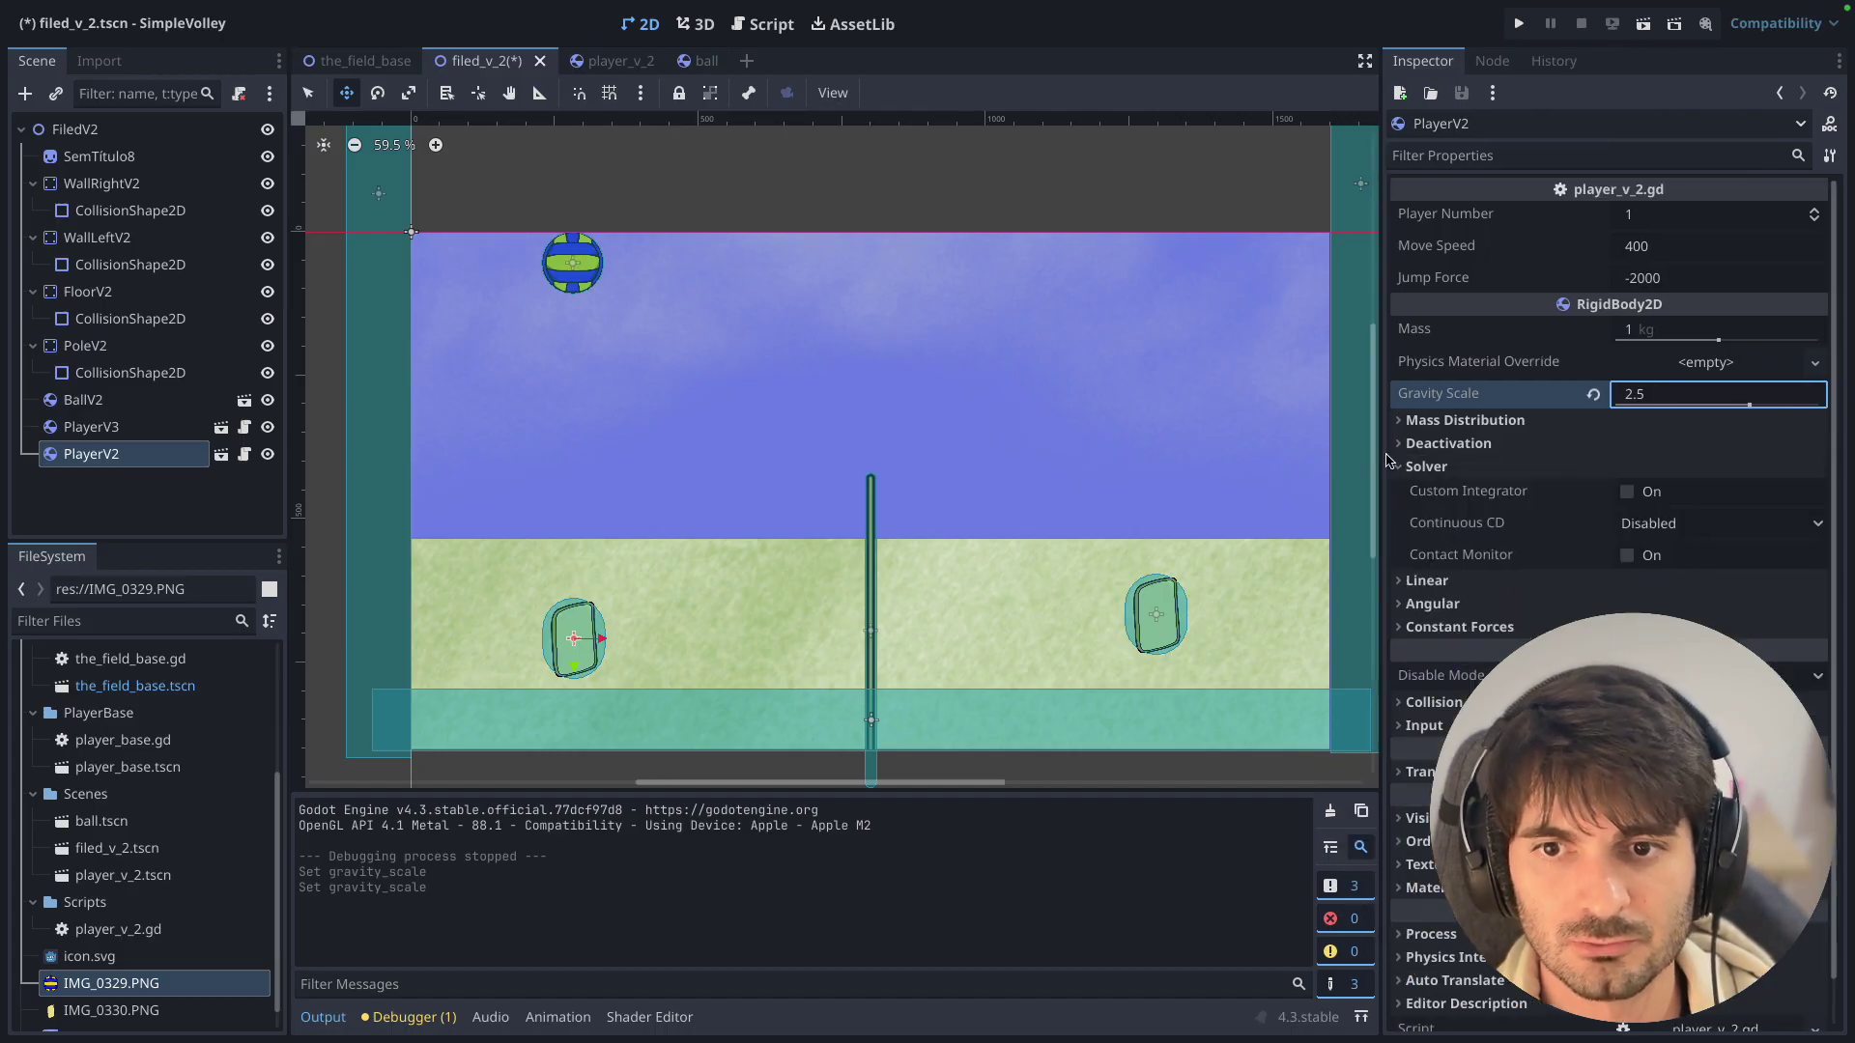
{"action": "left_click", "coordinate": [1426, 467]}
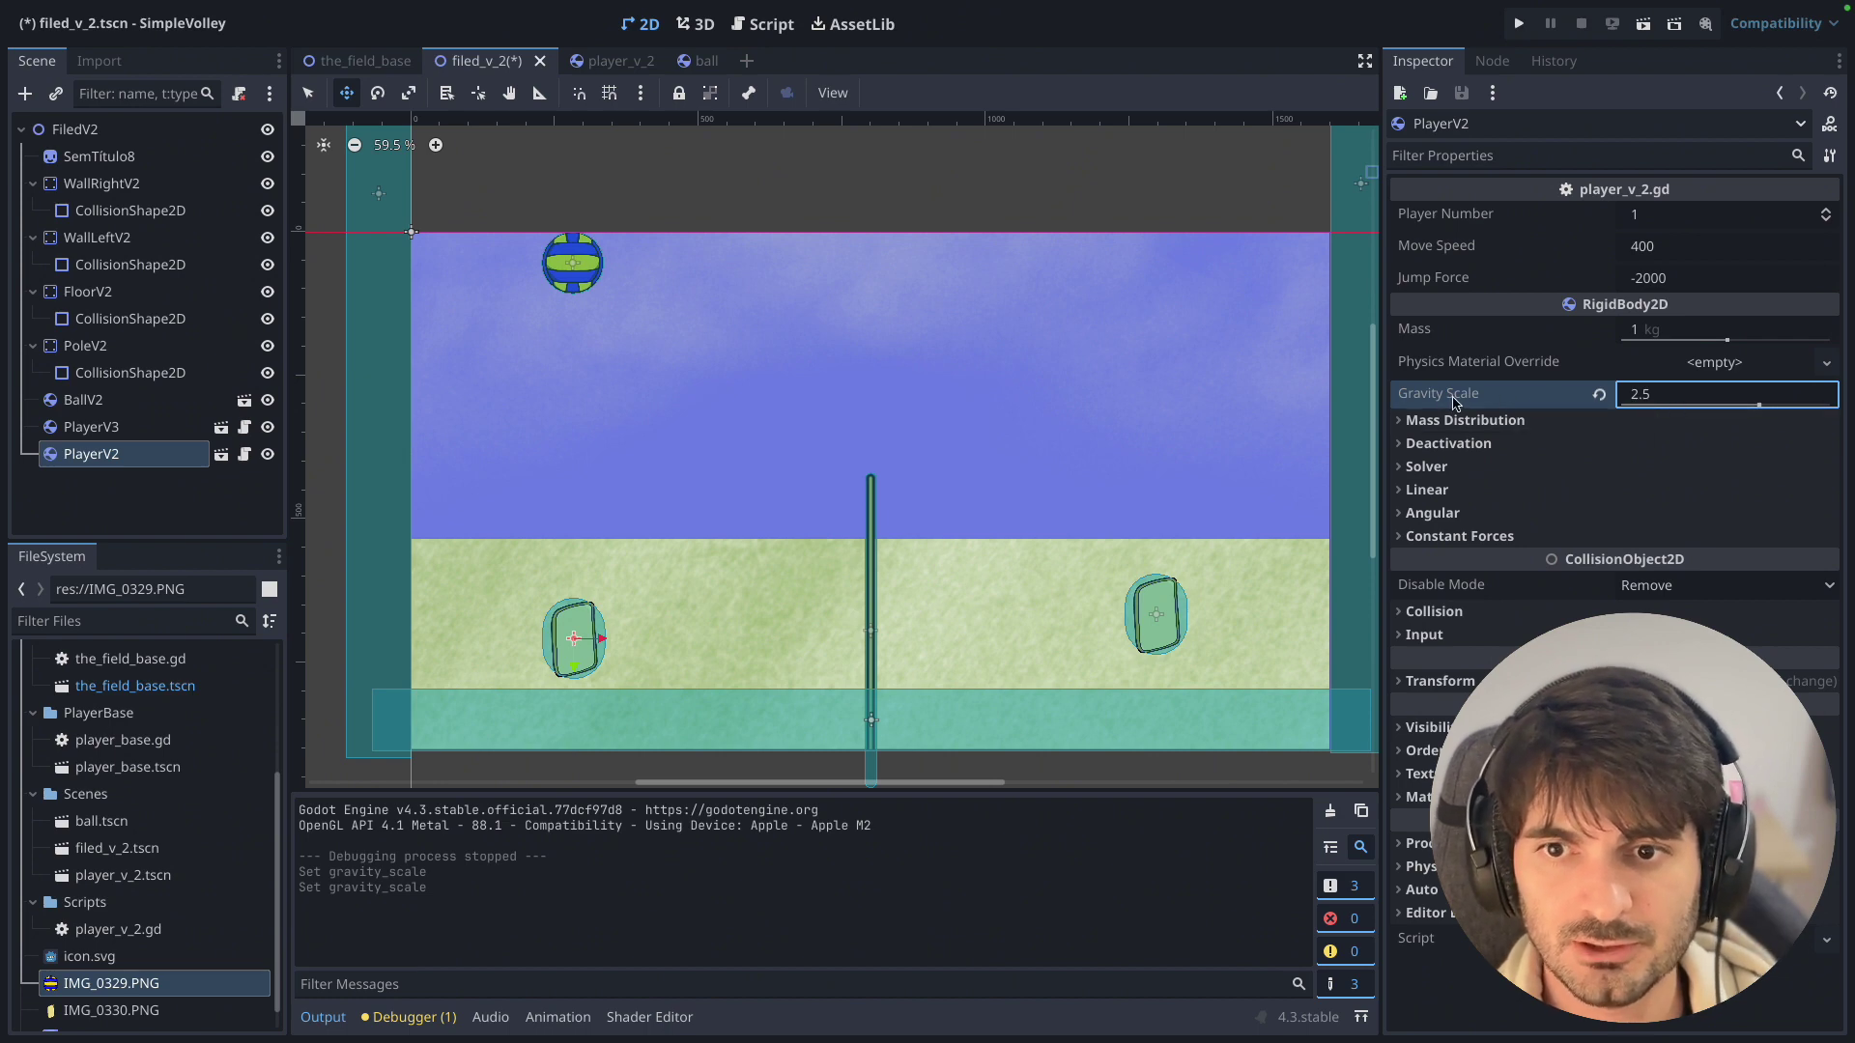
{"action": "mouse_move", "coordinate": [1490, 407]}
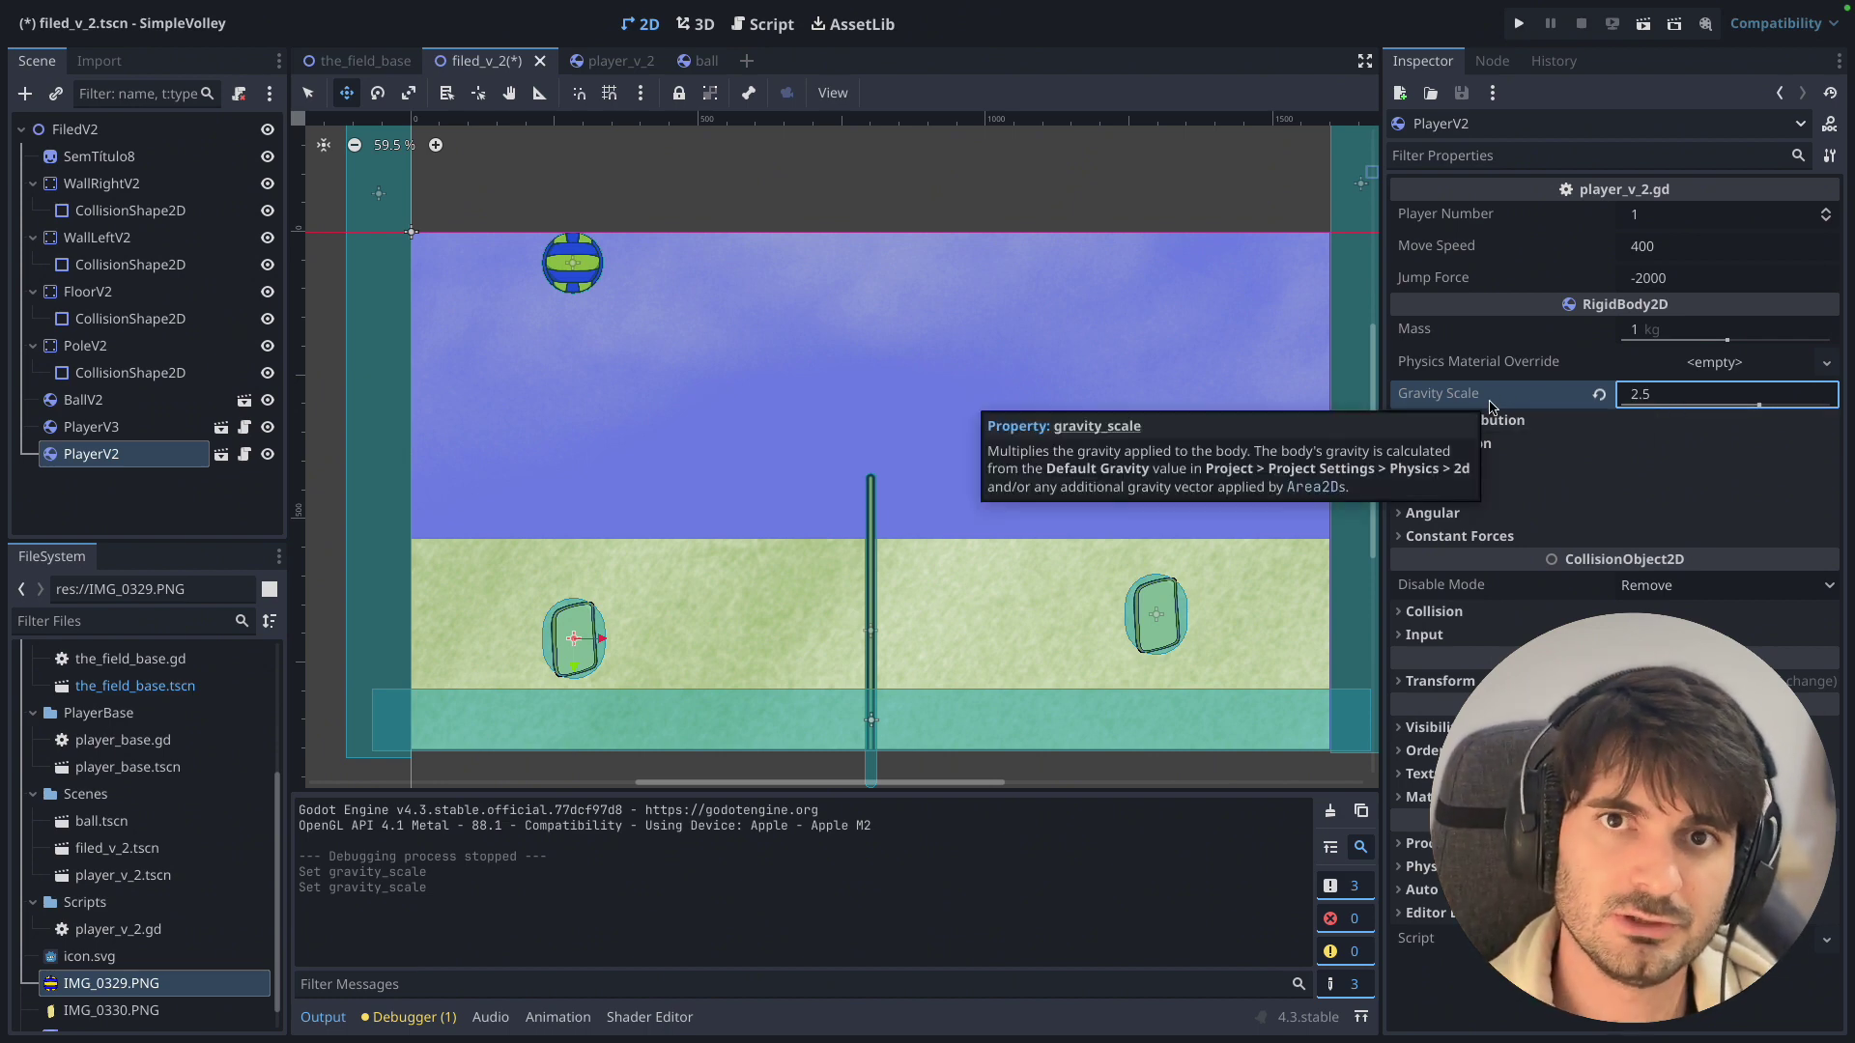
{"action": "left_click", "coordinate": [1403, 422]}
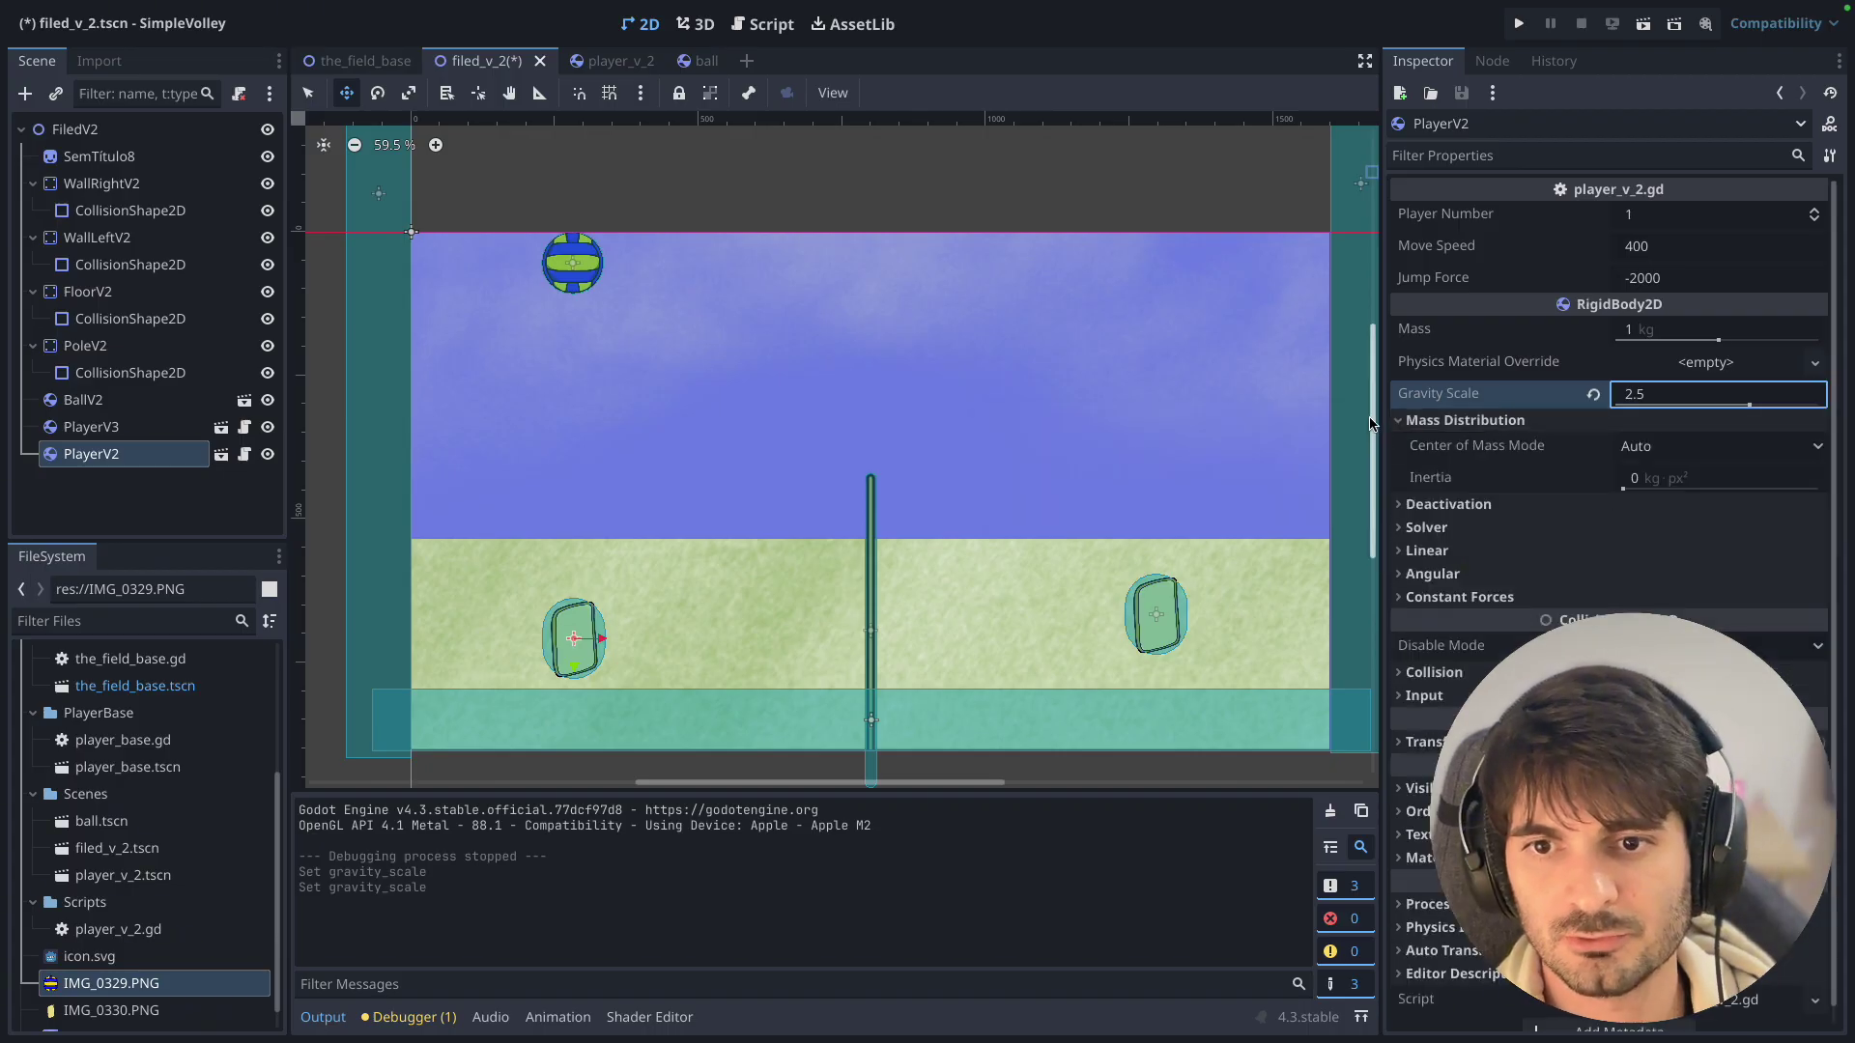
{"action": "left_click", "coordinate": [1402, 422]}
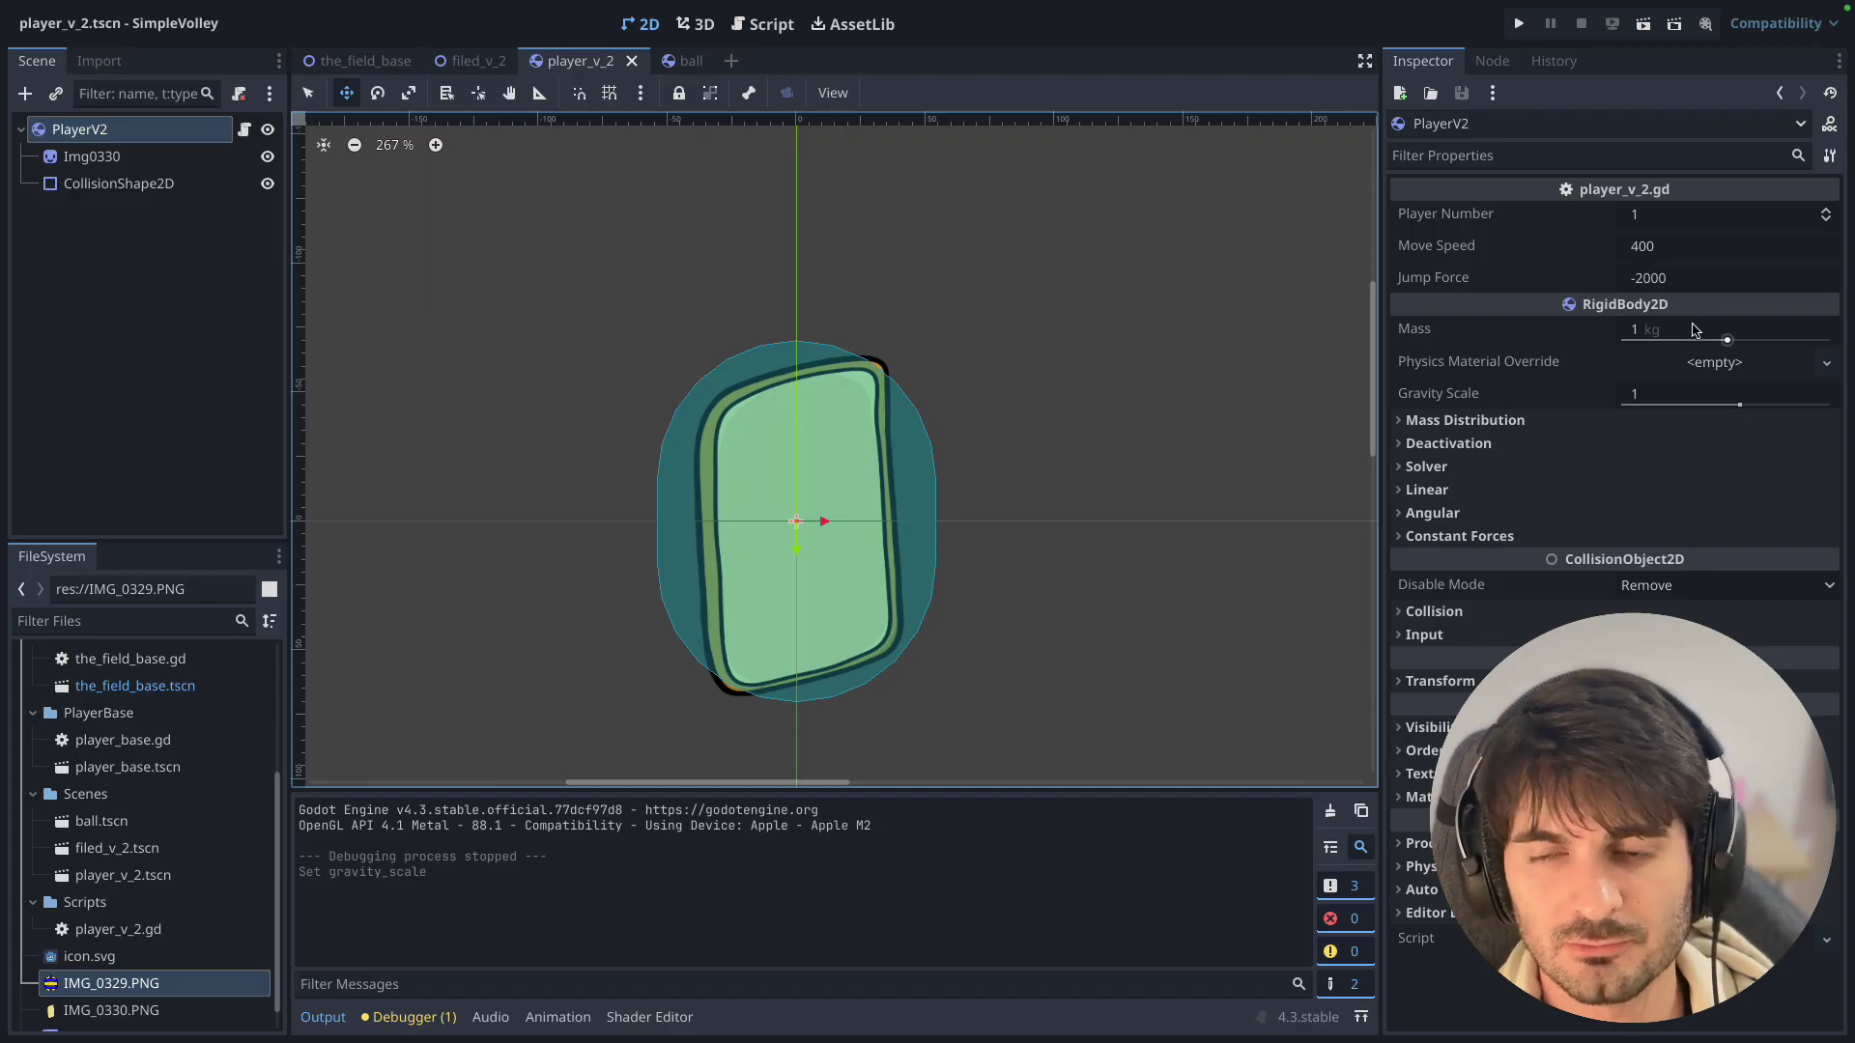
Set PlayerV2's Mass to 2 kg and Gravity Scale to 1.5, then save.
{"action": "left_click", "coordinate": [1692, 331]}
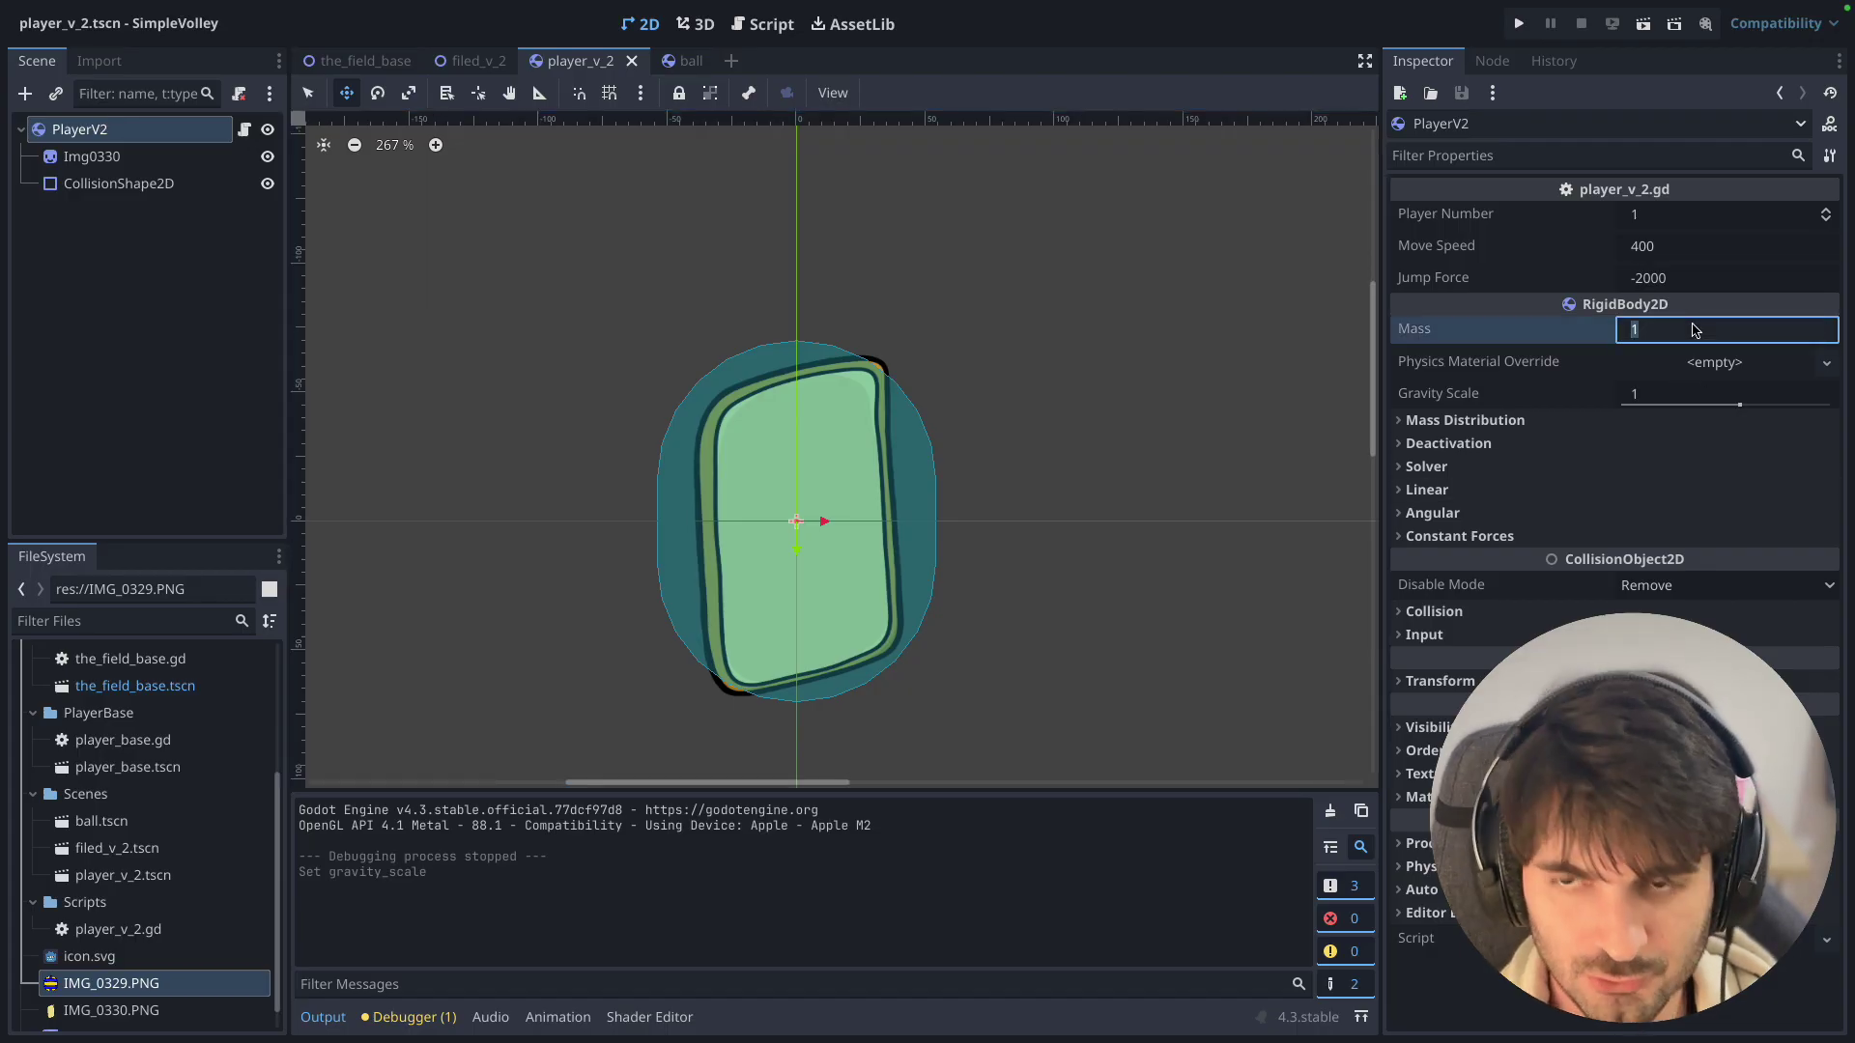
{"action": "type", "text": "2"}
{"action": "key", "text": "Return"}
{"action": "left_click", "coordinate": [1650, 393]}
{"action": "type", "text": "1.5"}
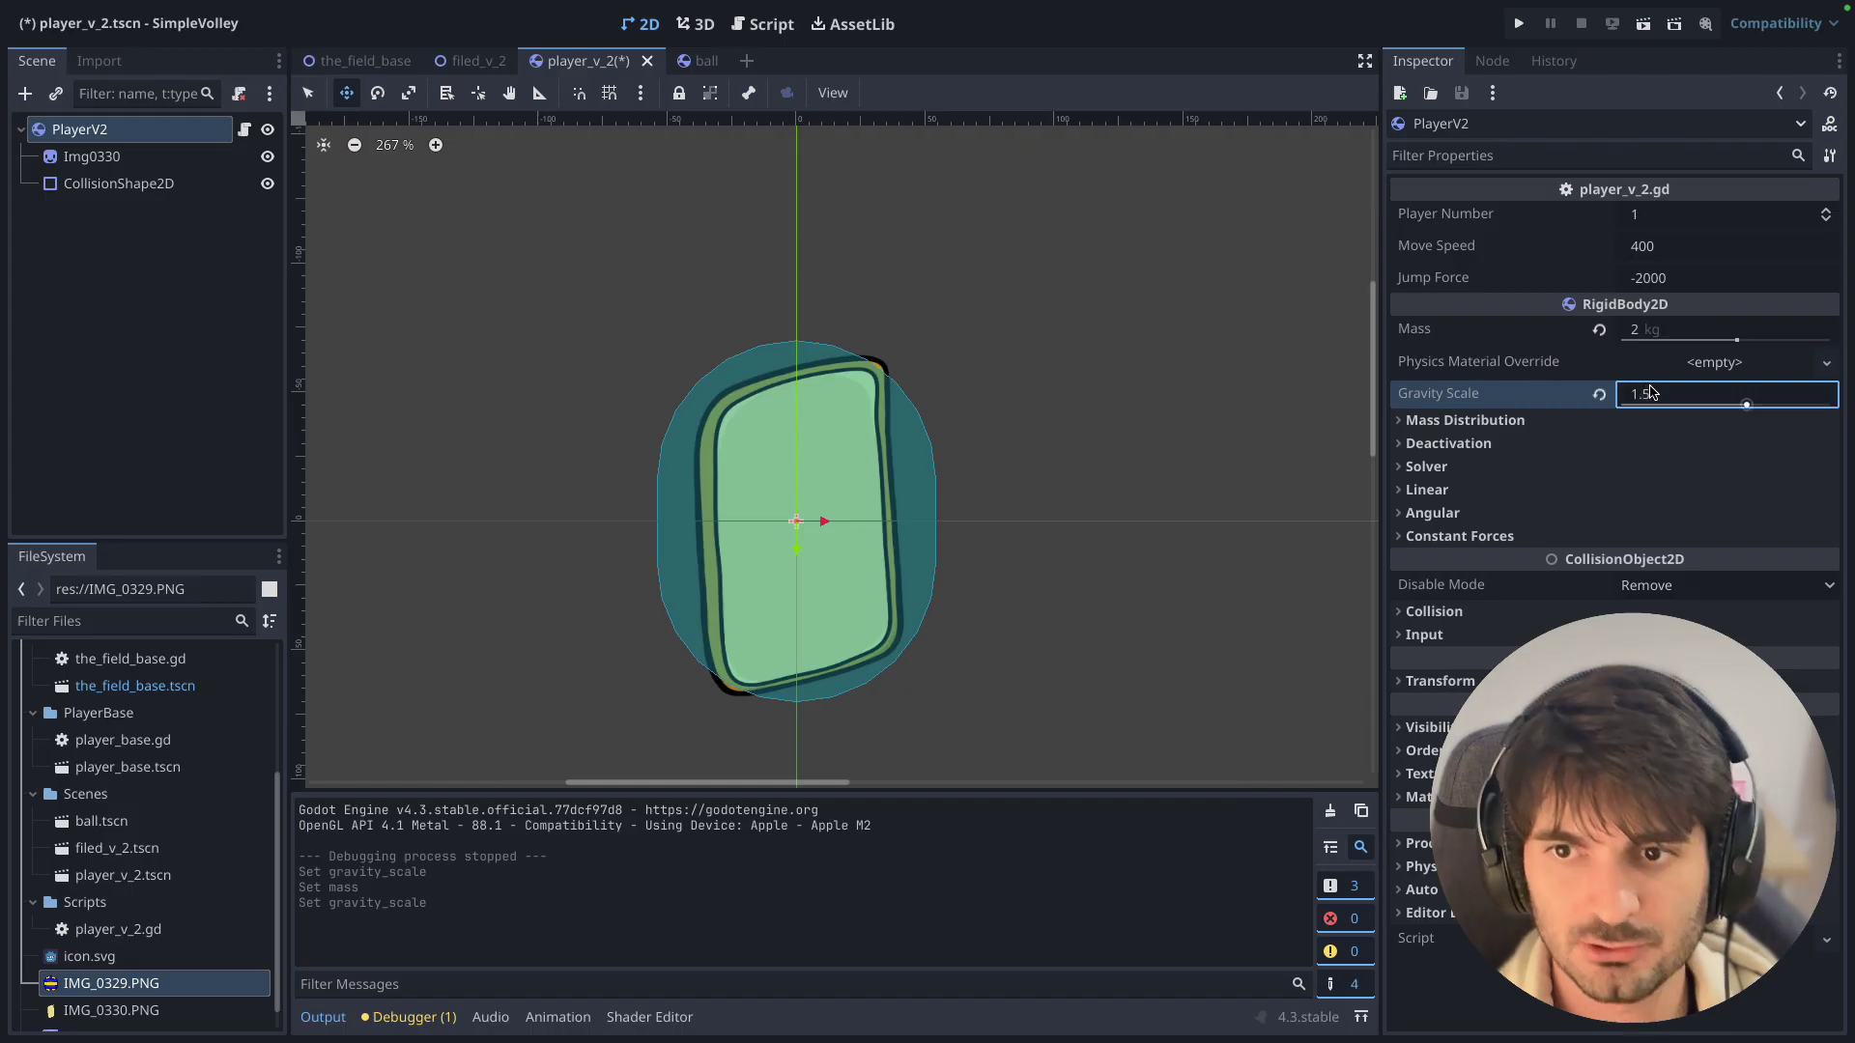
{"action": "key", "text": "ctrl+s"}
{"action": "left_click", "coordinate": [706, 61]}
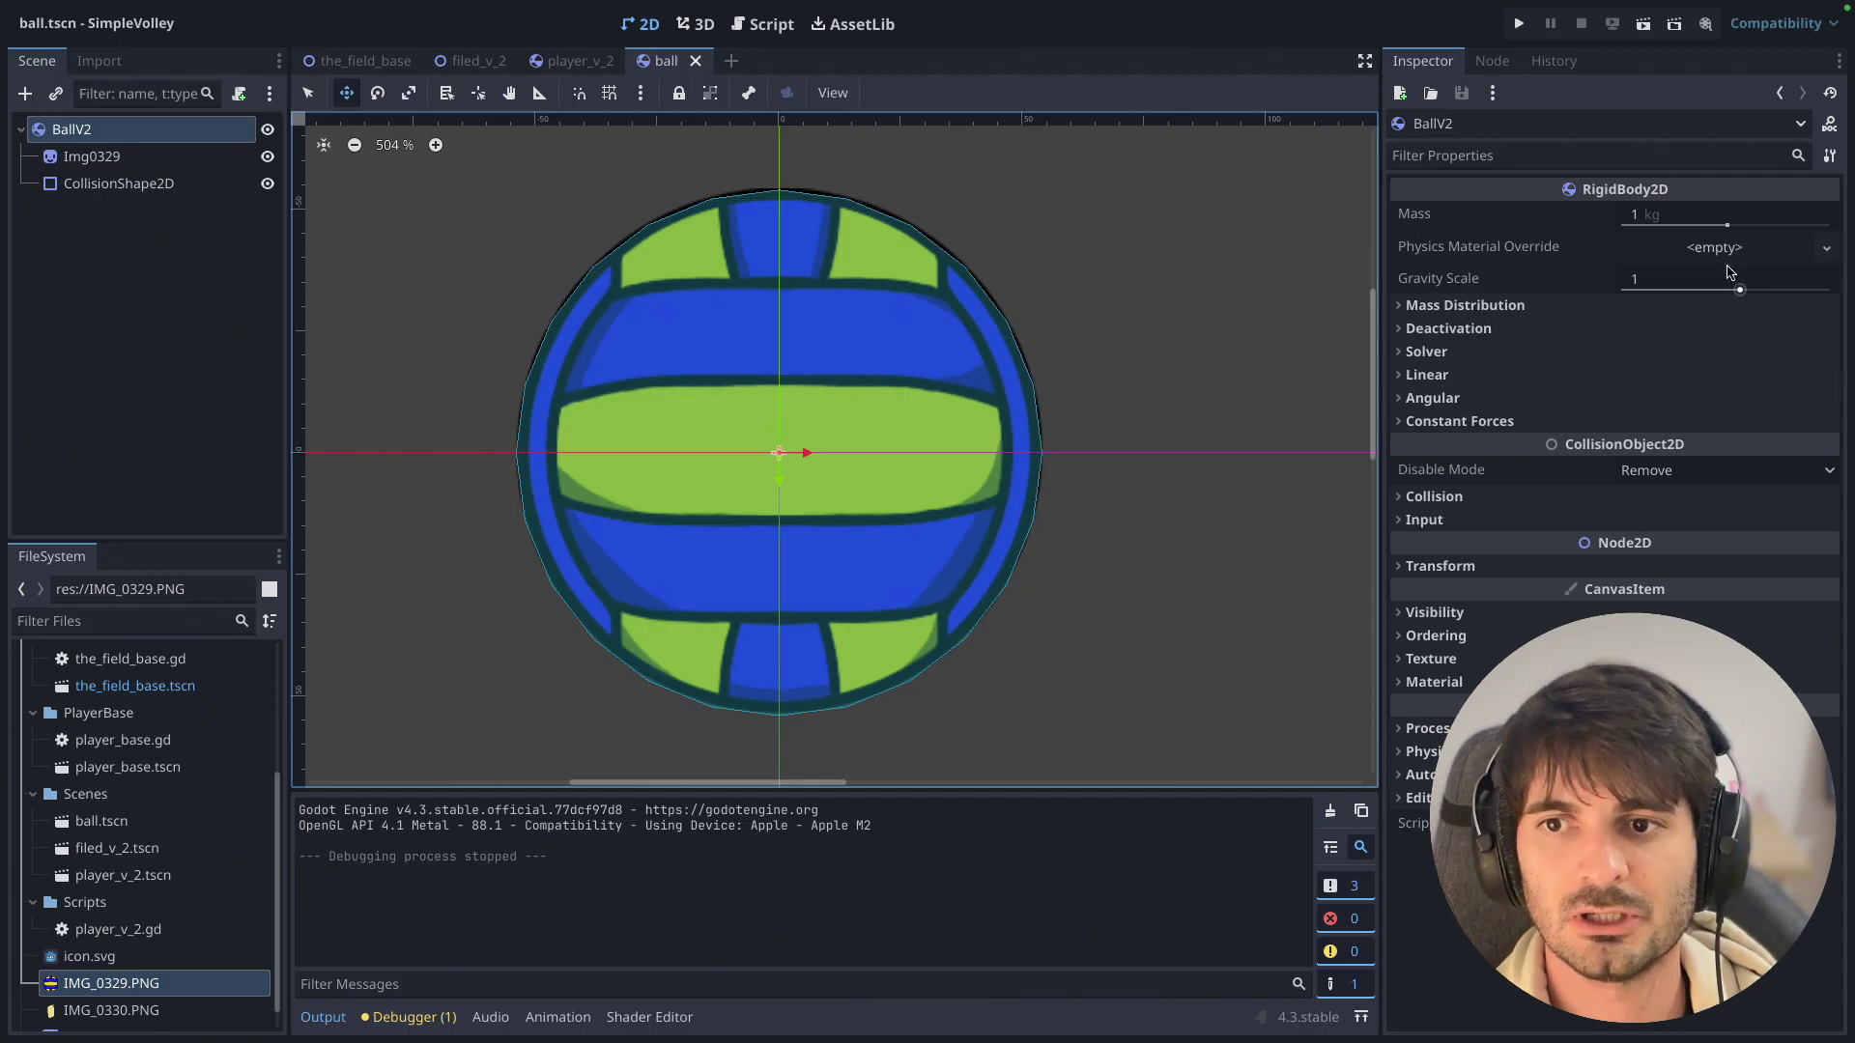
Give the ball a new PhysicsMaterial override with Bounce set to 0.75.
{"action": "left_click", "coordinate": [1824, 248]}
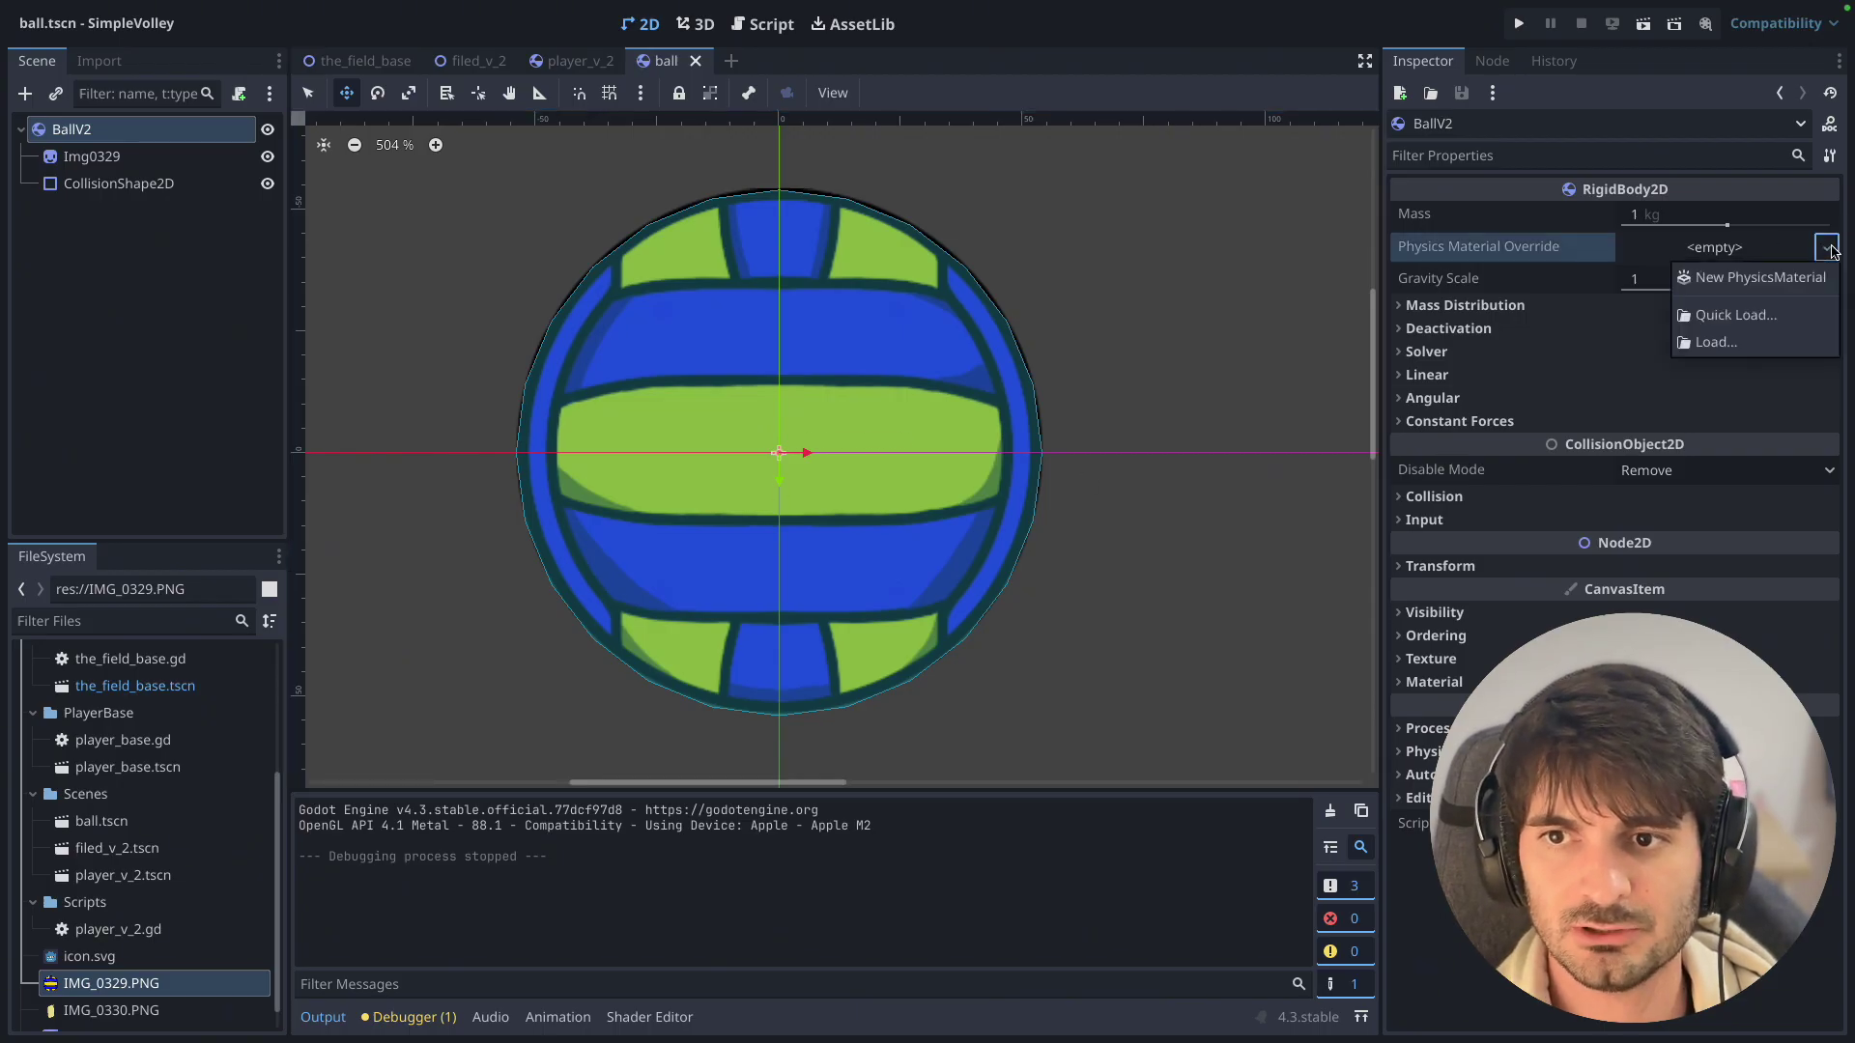
{"action": "left_click", "coordinate": [1758, 279]}
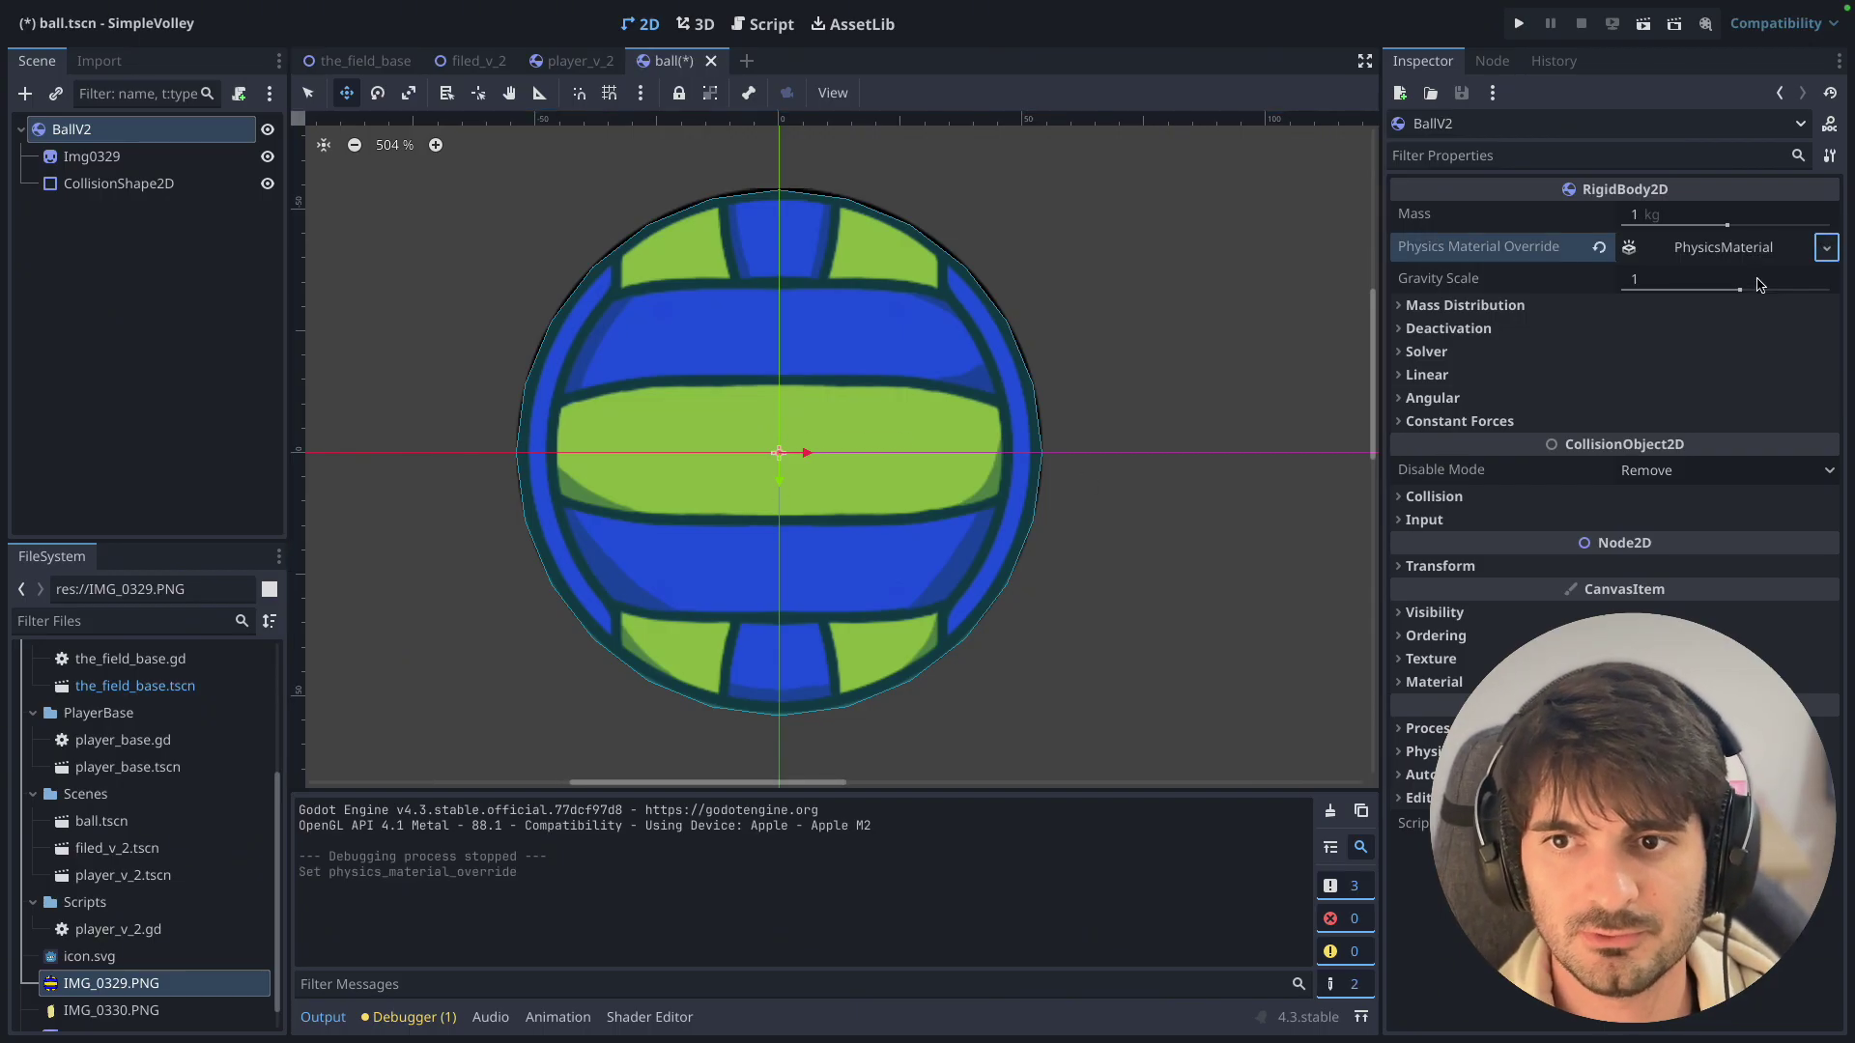
{"action": "left_click", "coordinate": [1717, 249]}
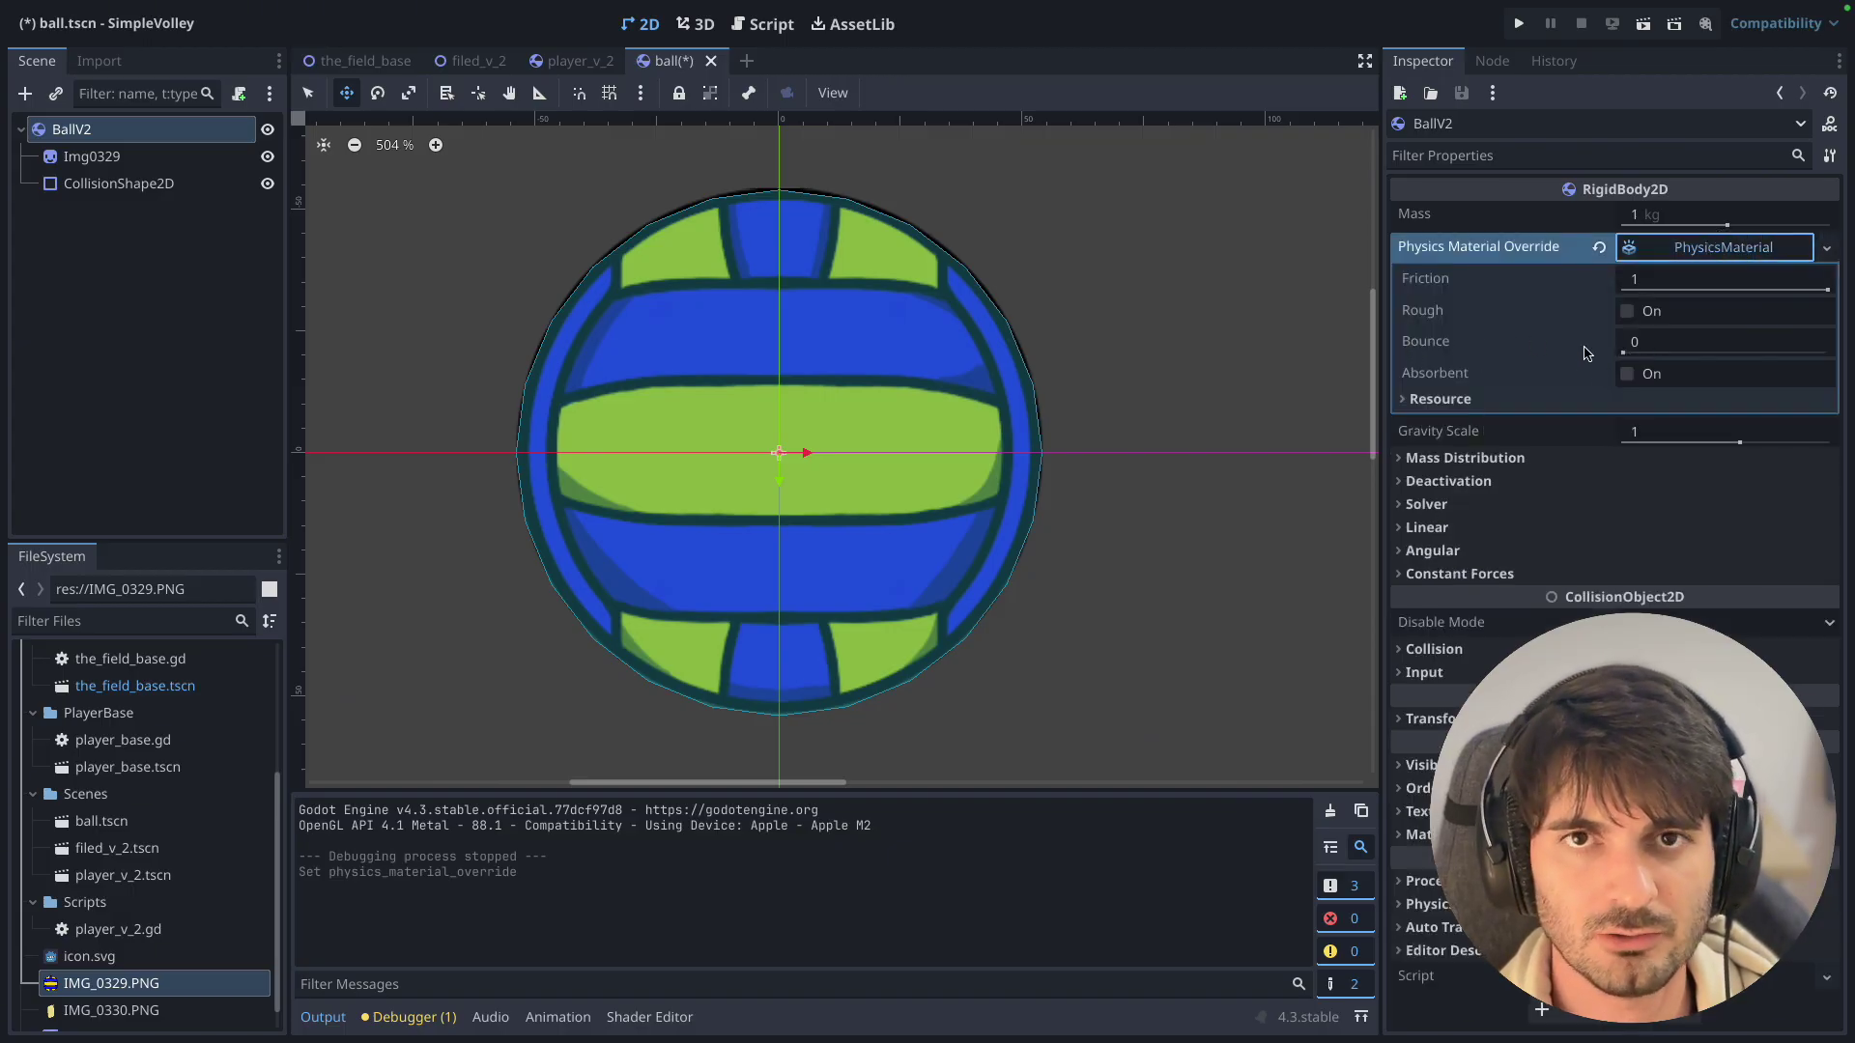
{"action": "left_click", "coordinate": [1663, 349]}
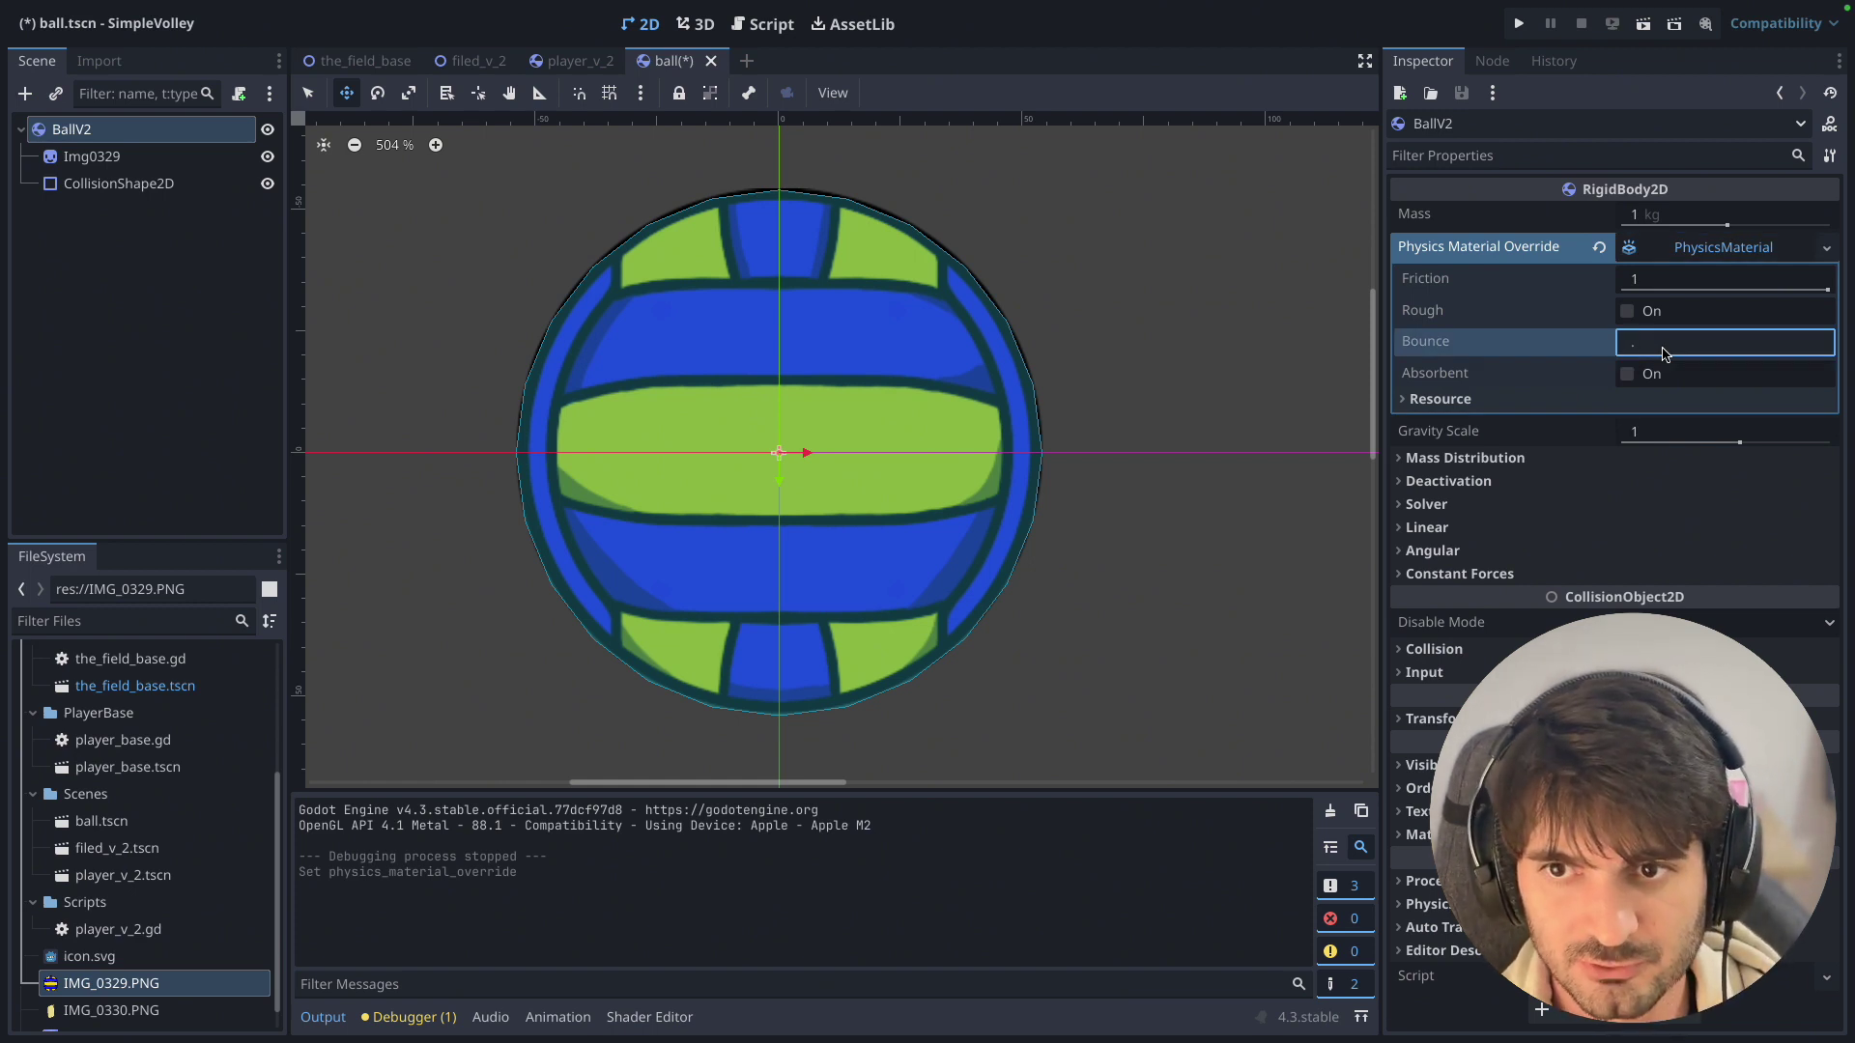
{"action": "type", "text": "75"}
{"action": "key", "text": "Return"}
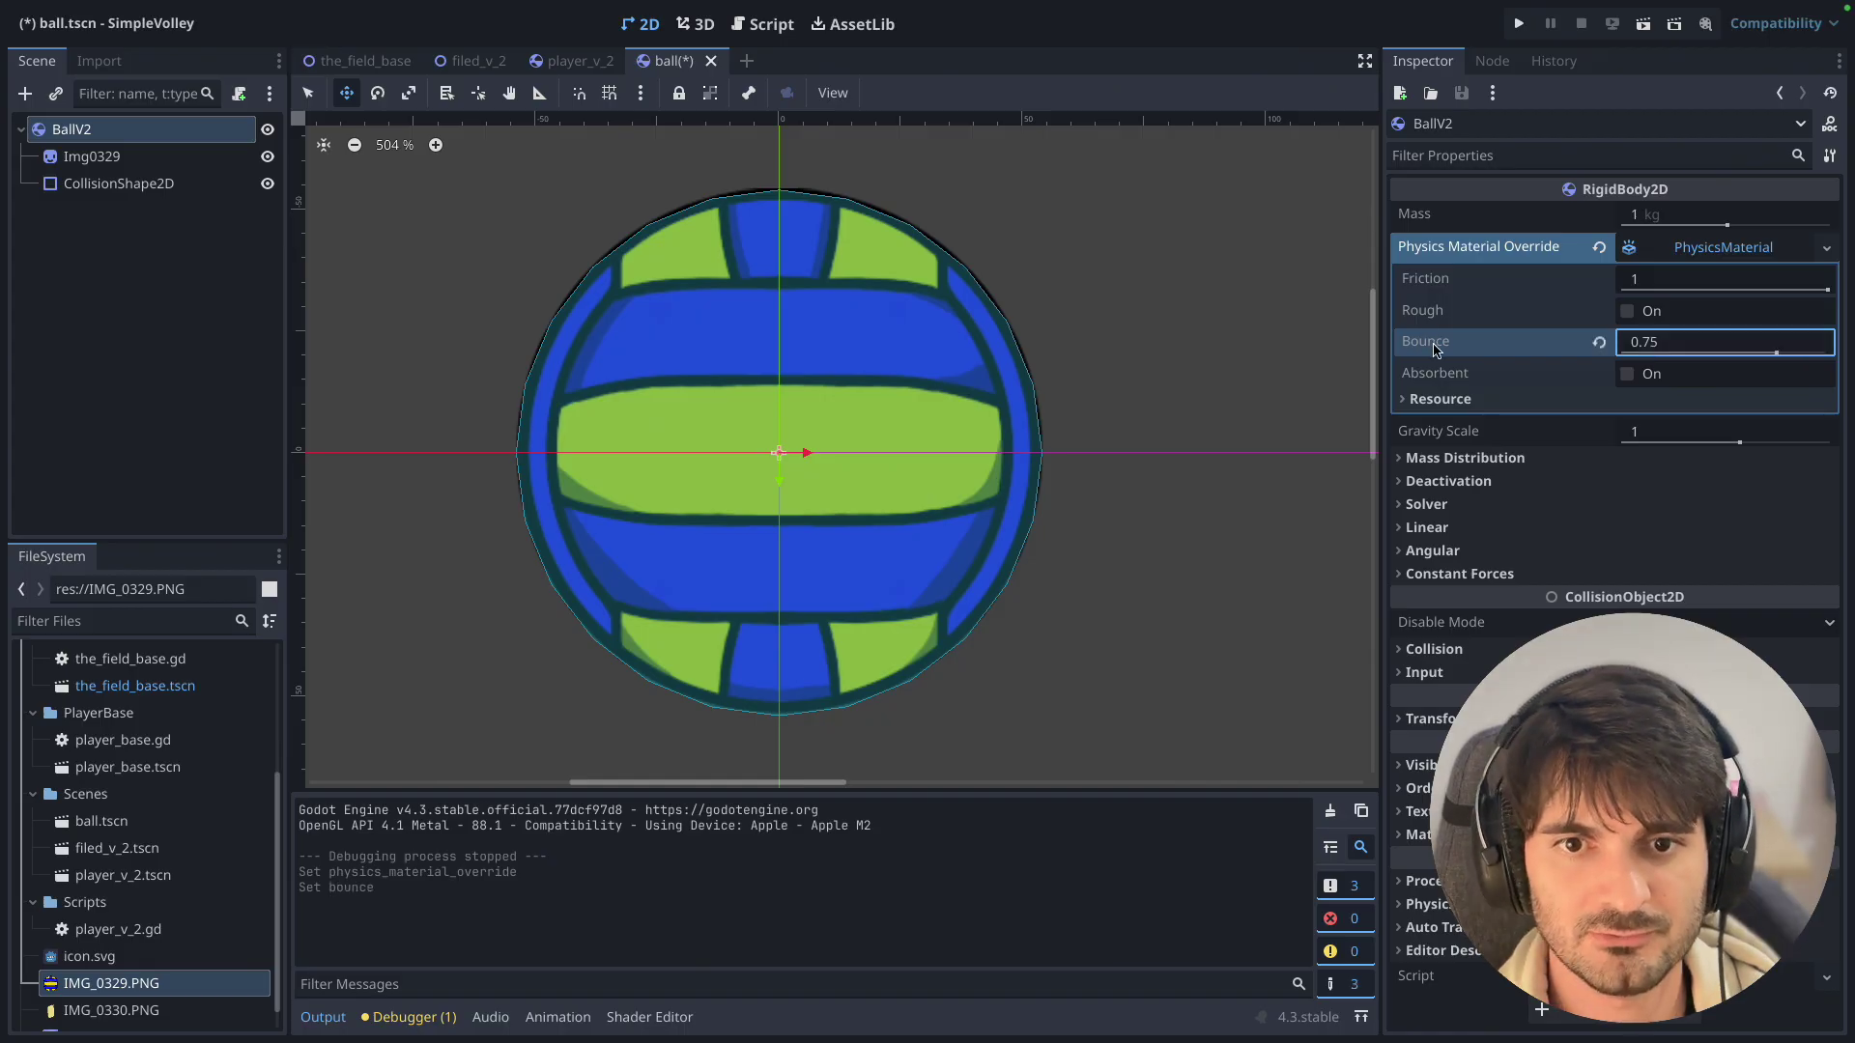
Set the ball's mass to 0.8 kg.
{"action": "mouse_move", "coordinate": [1434, 350]}
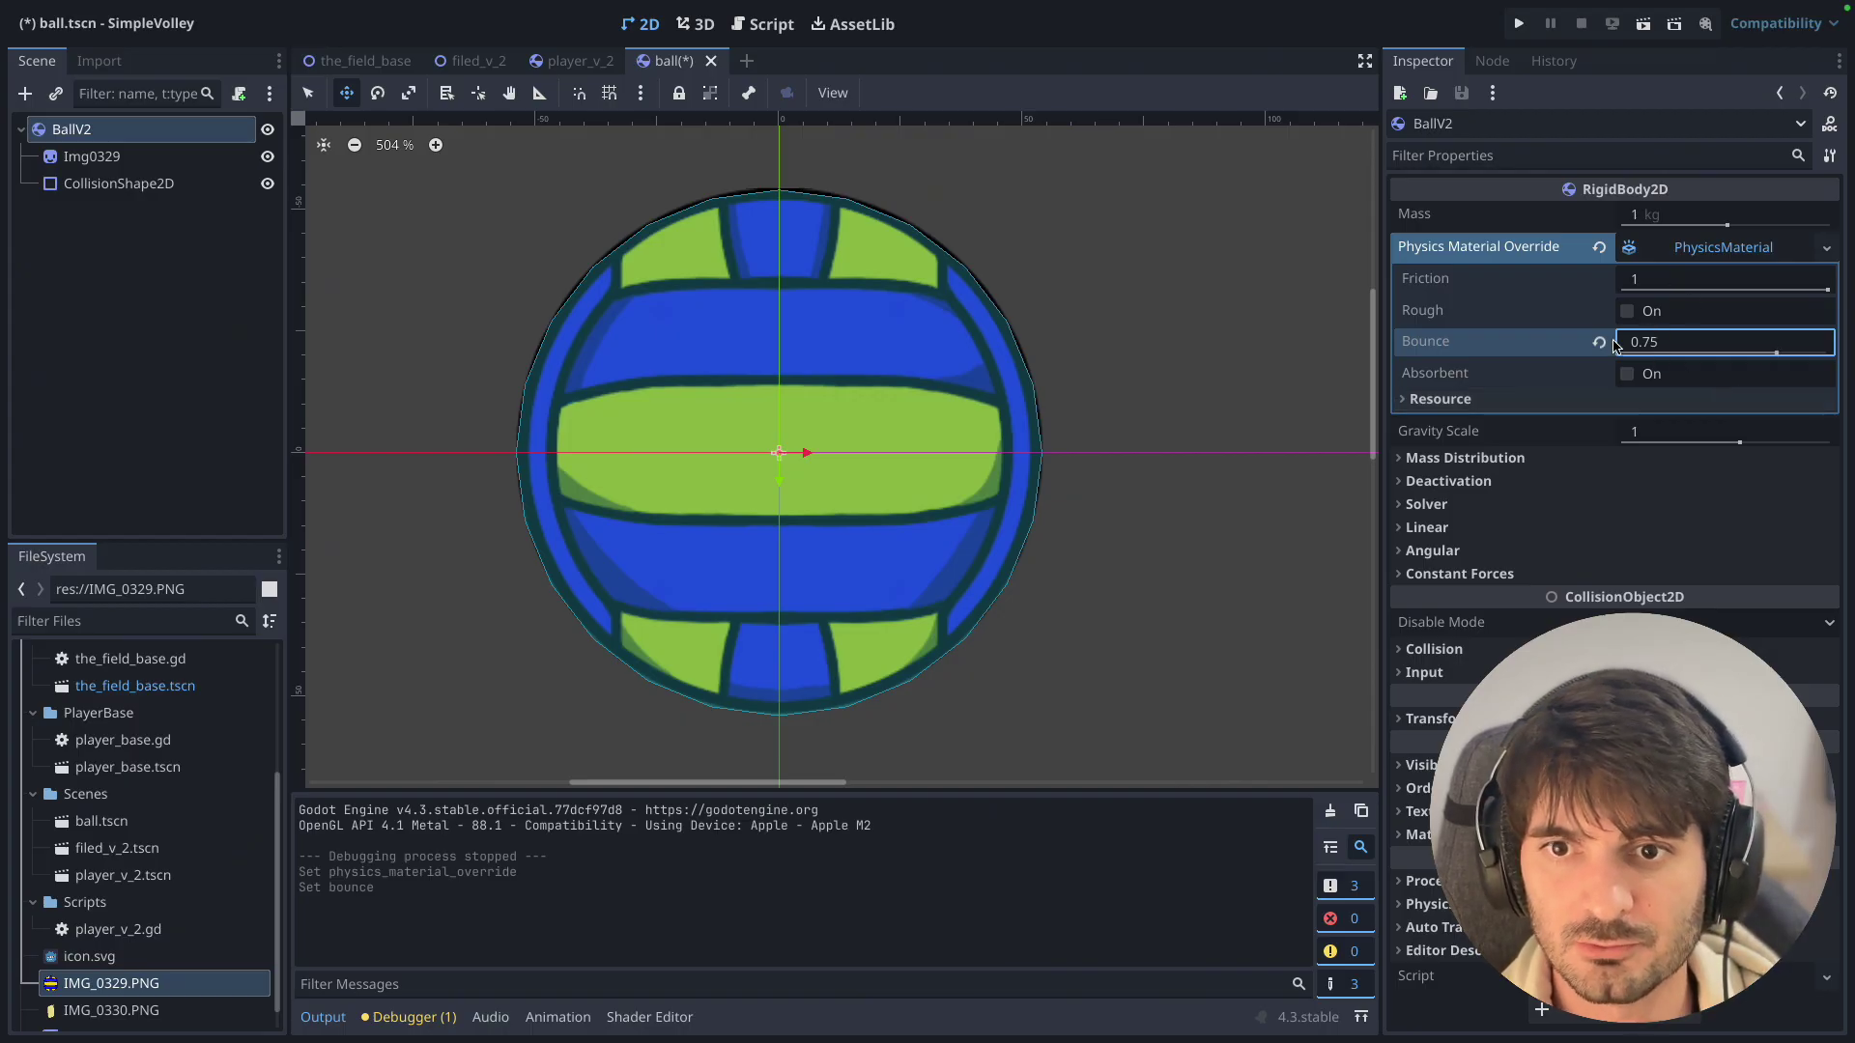
{"action": "left_click", "coordinate": [1681, 214]}
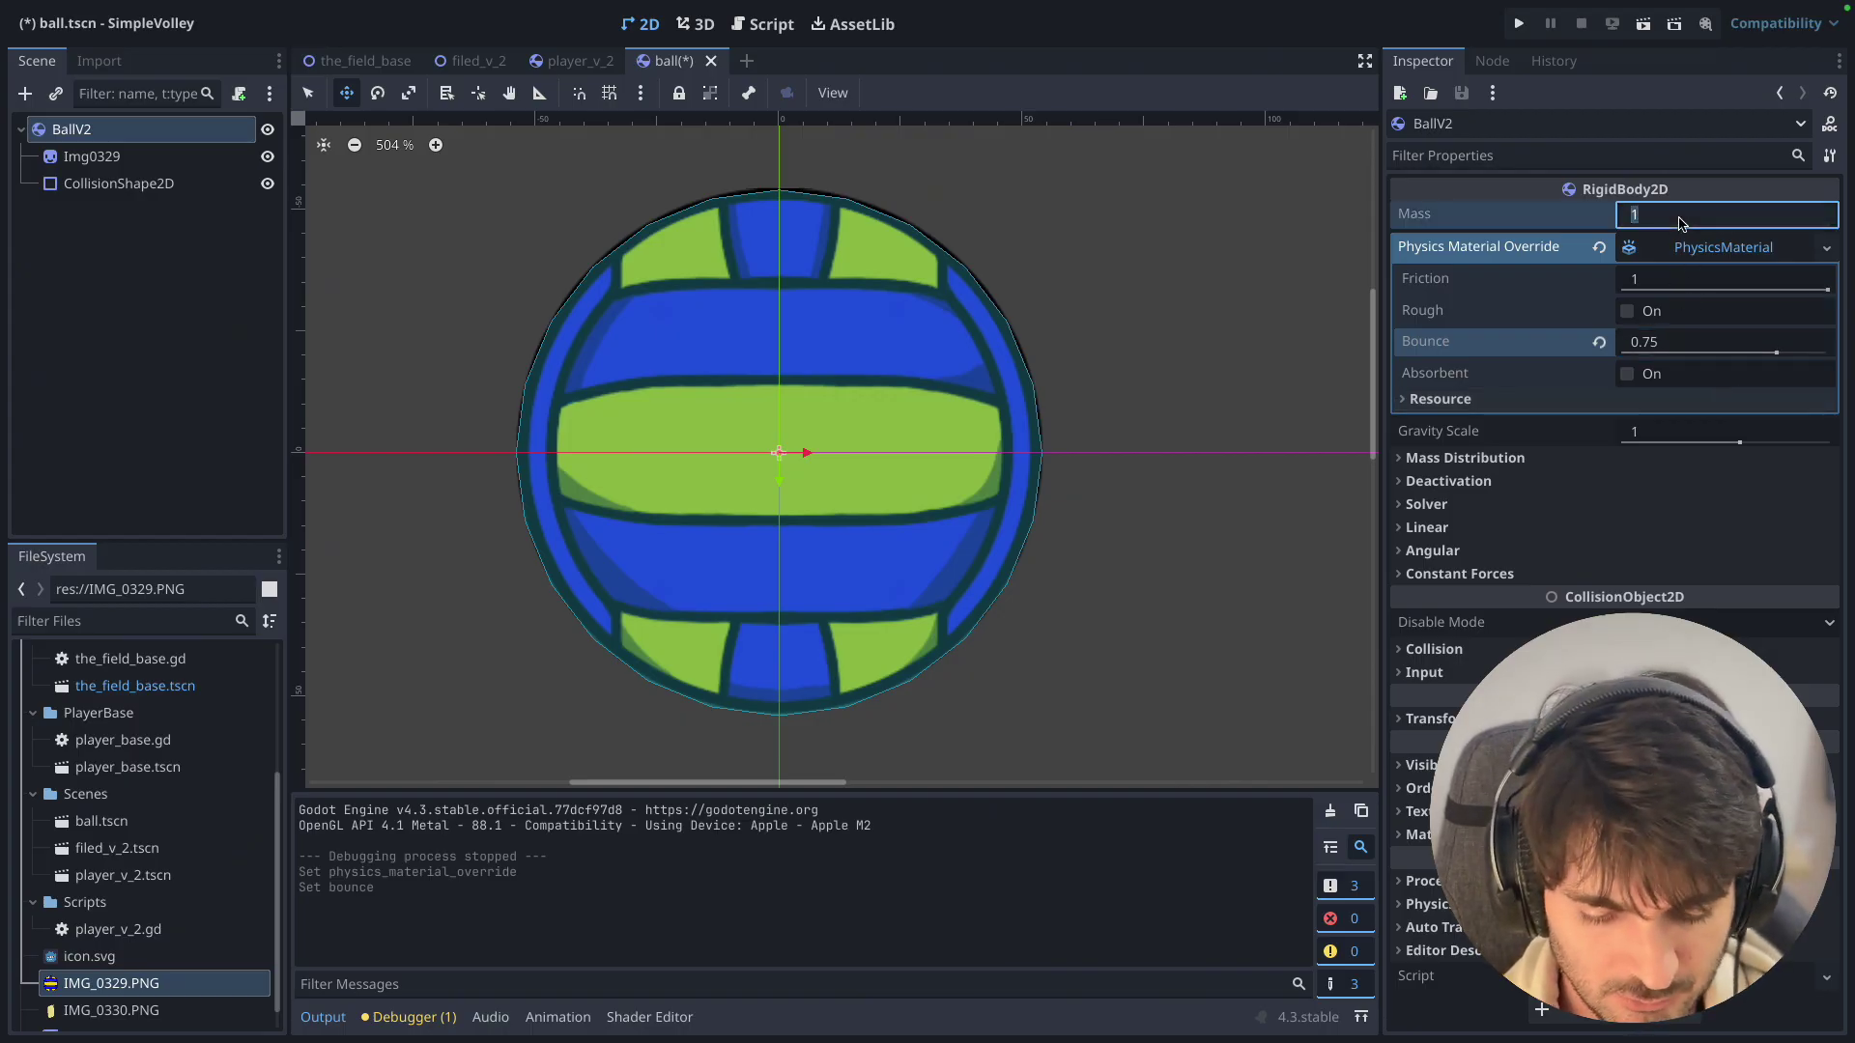
{"action": "key", "text": "BackSpace"}
{"action": "type", "text": "0.8"}
{"action": "key", "text": "Return"}
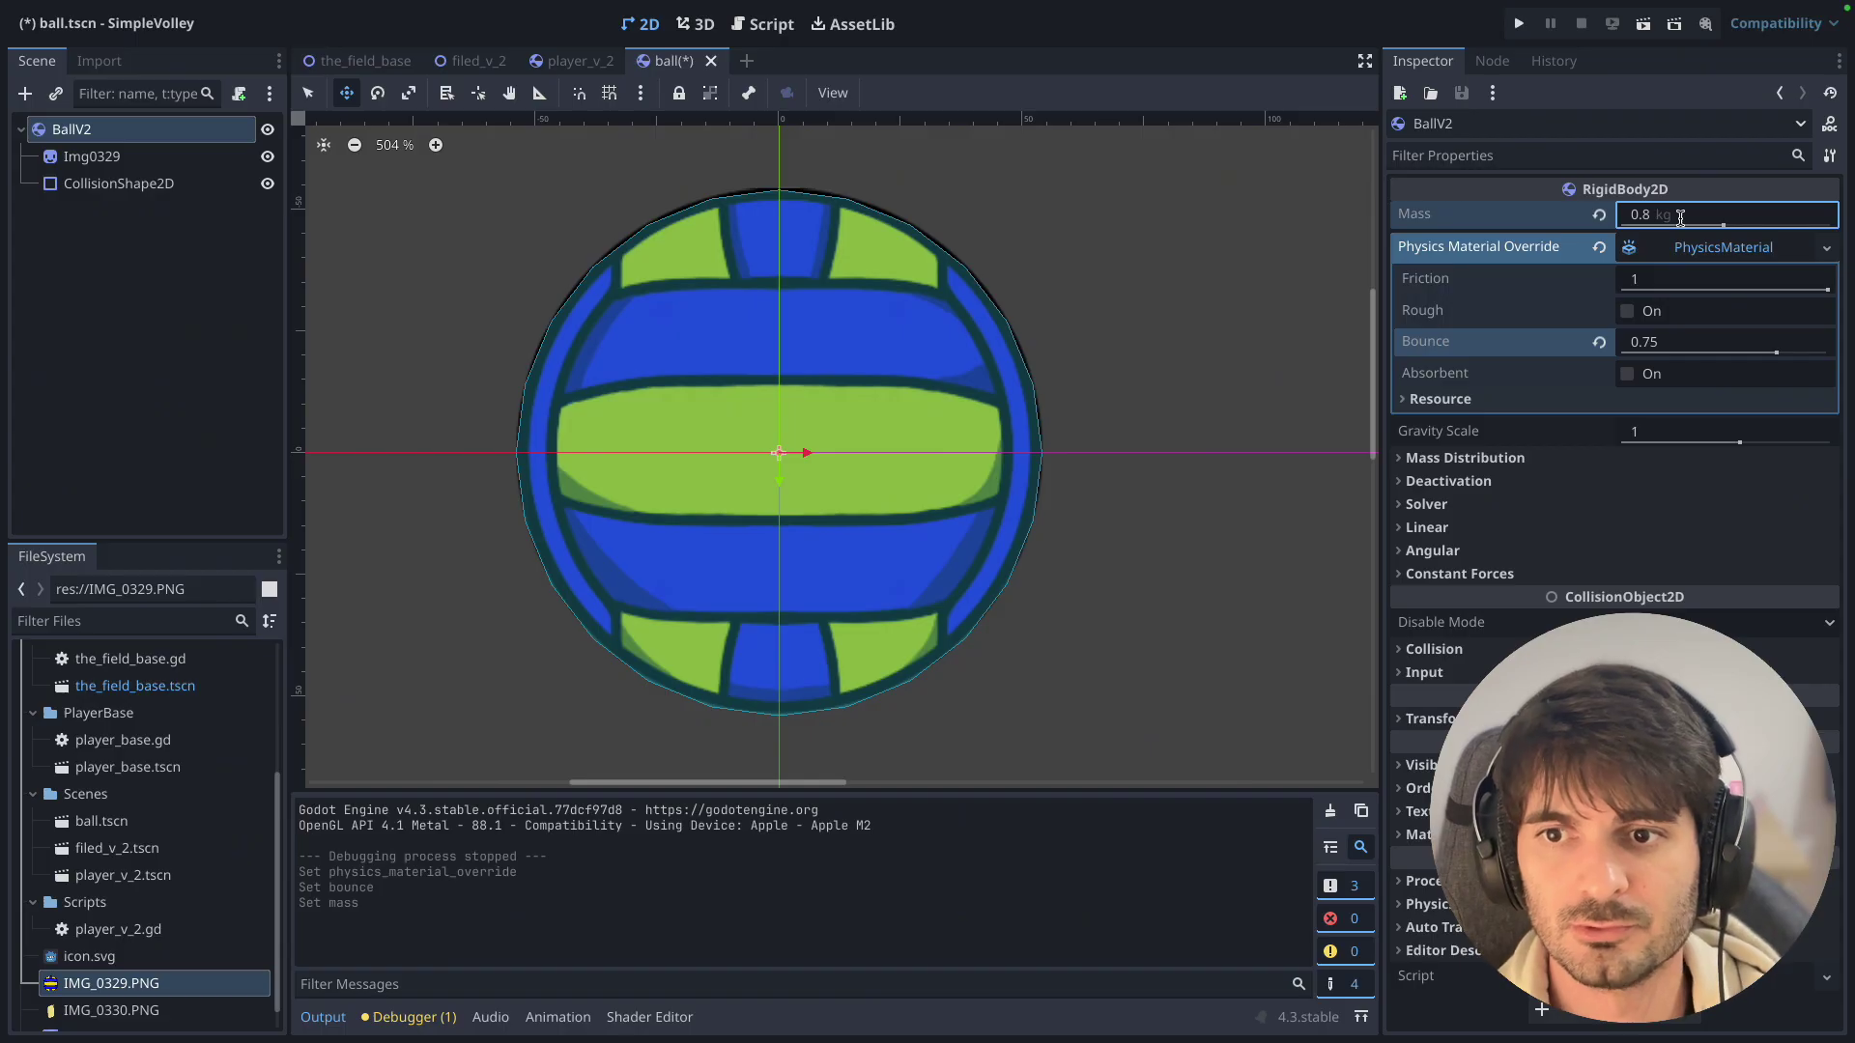
Save the ball scene, return to the filed_v_2 field scene, and select BallV2.
{"action": "key", "text": "ctrl+s"}
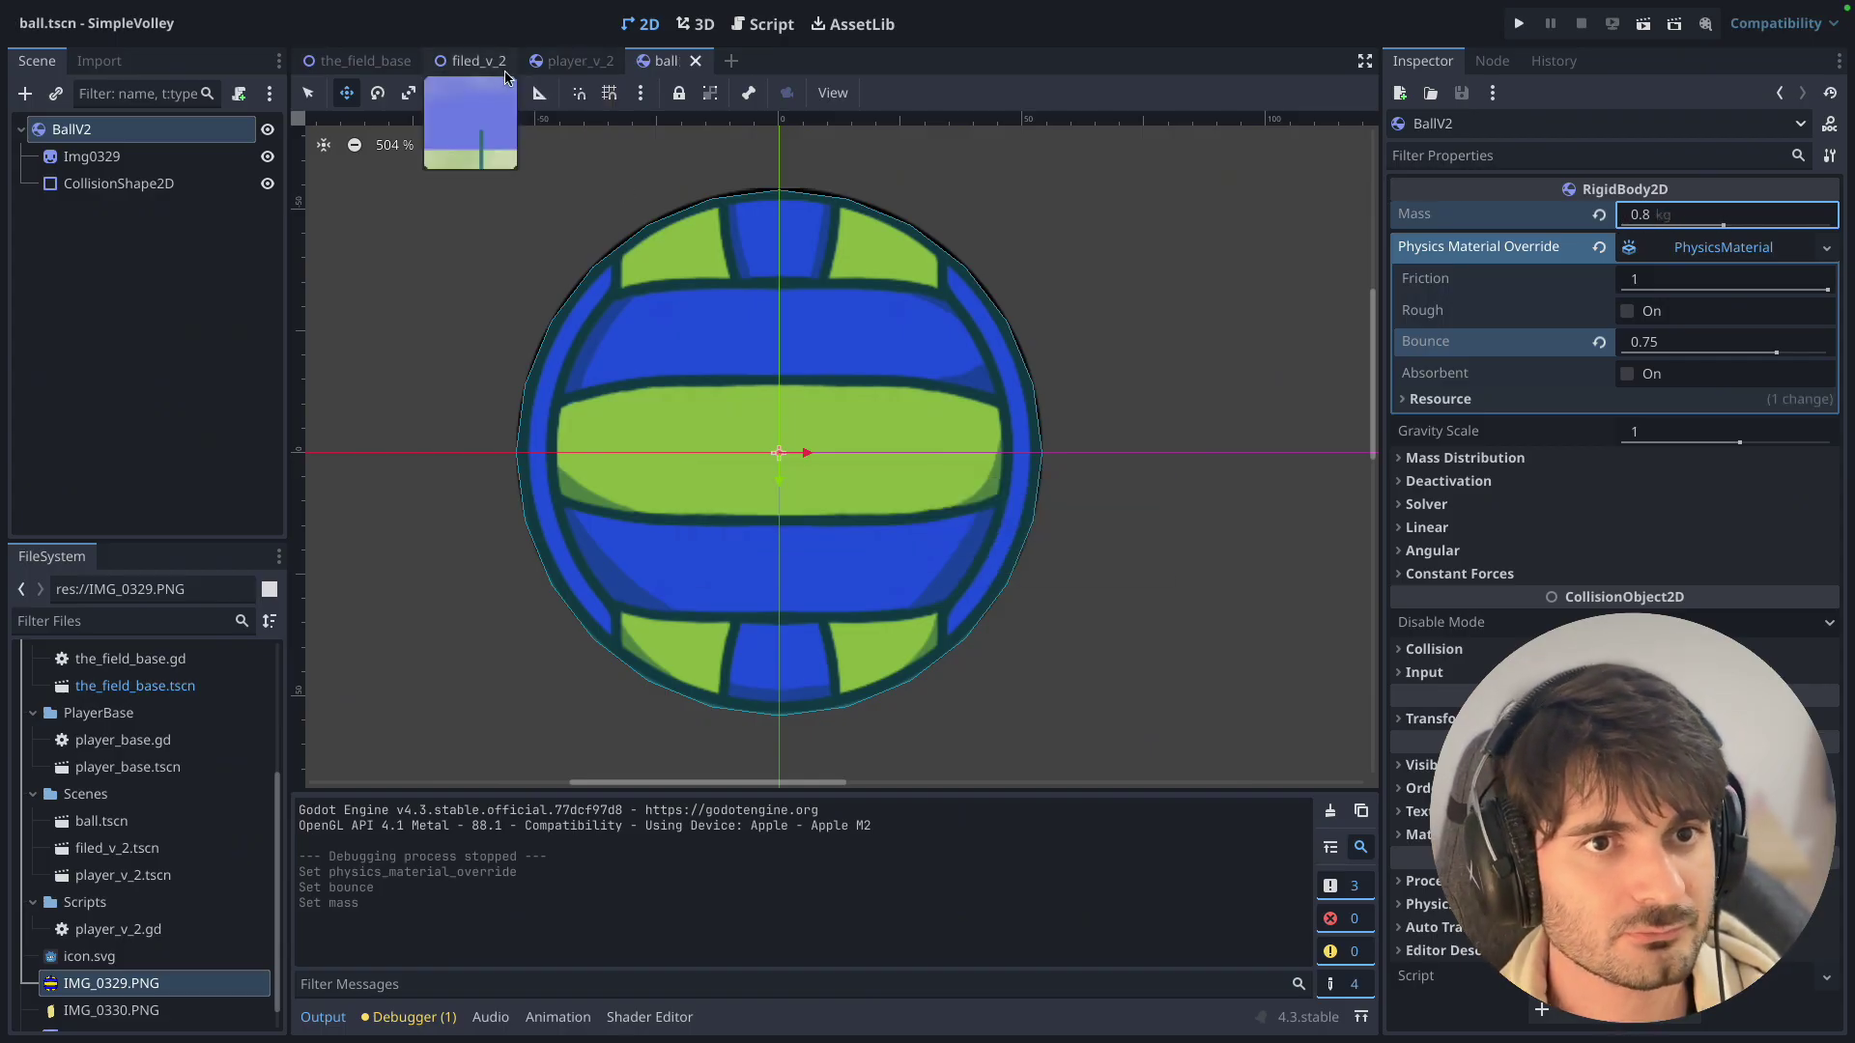
{"action": "left_click", "coordinate": [494, 63]}
{"action": "left_click", "coordinate": [94, 406]}
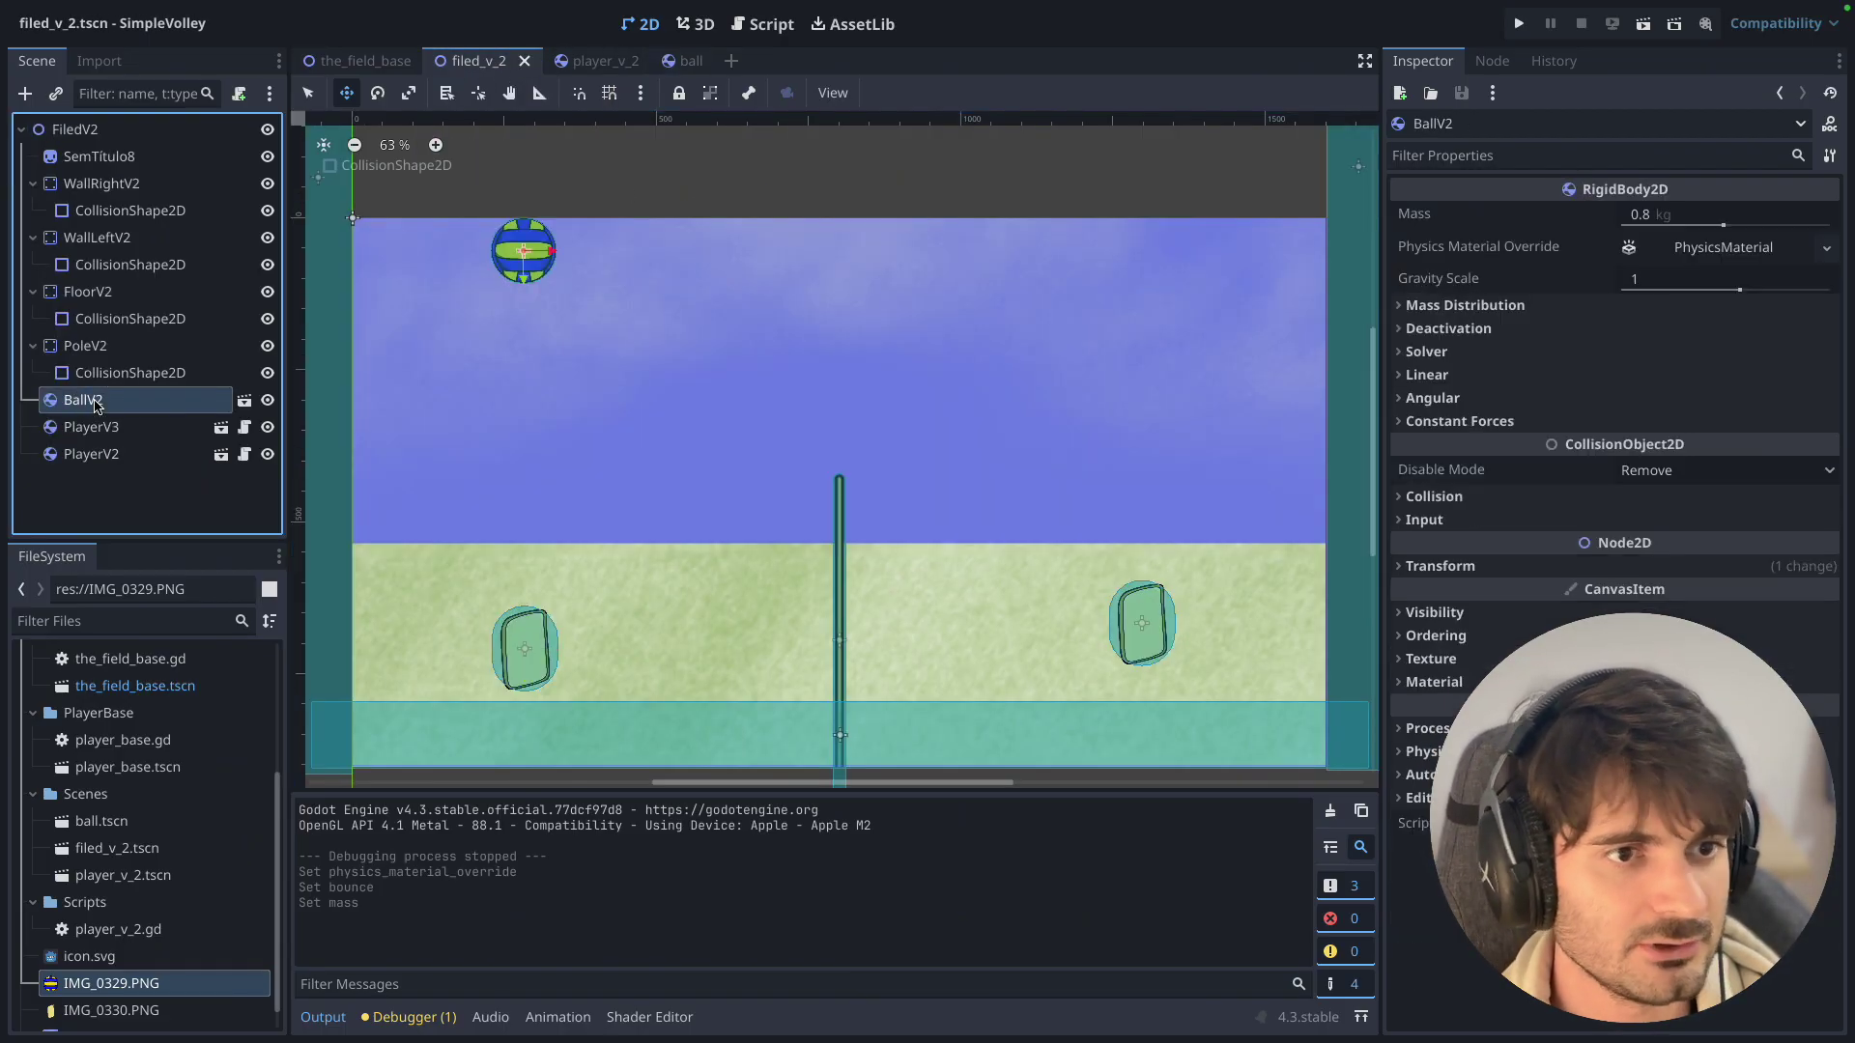
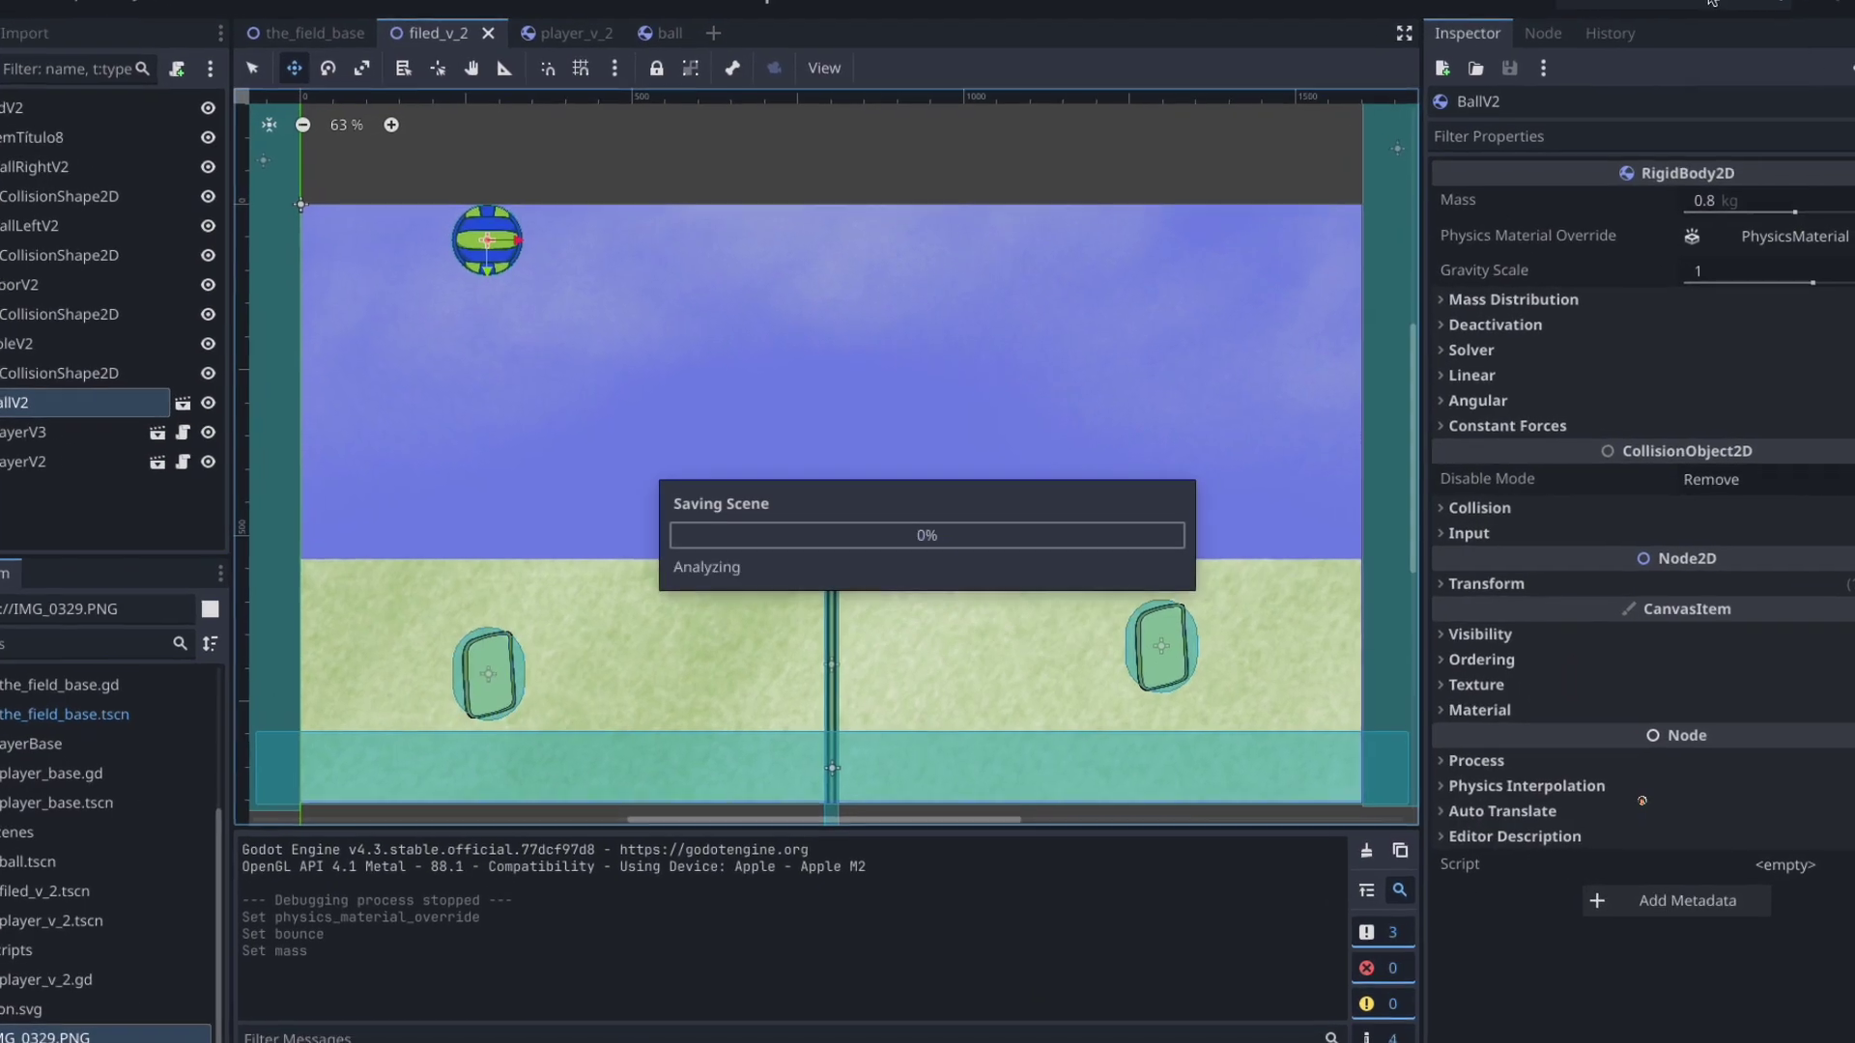
Move the right player with Right and Up to jump and hit the ball.
{"action": "key", "text": "Right"}
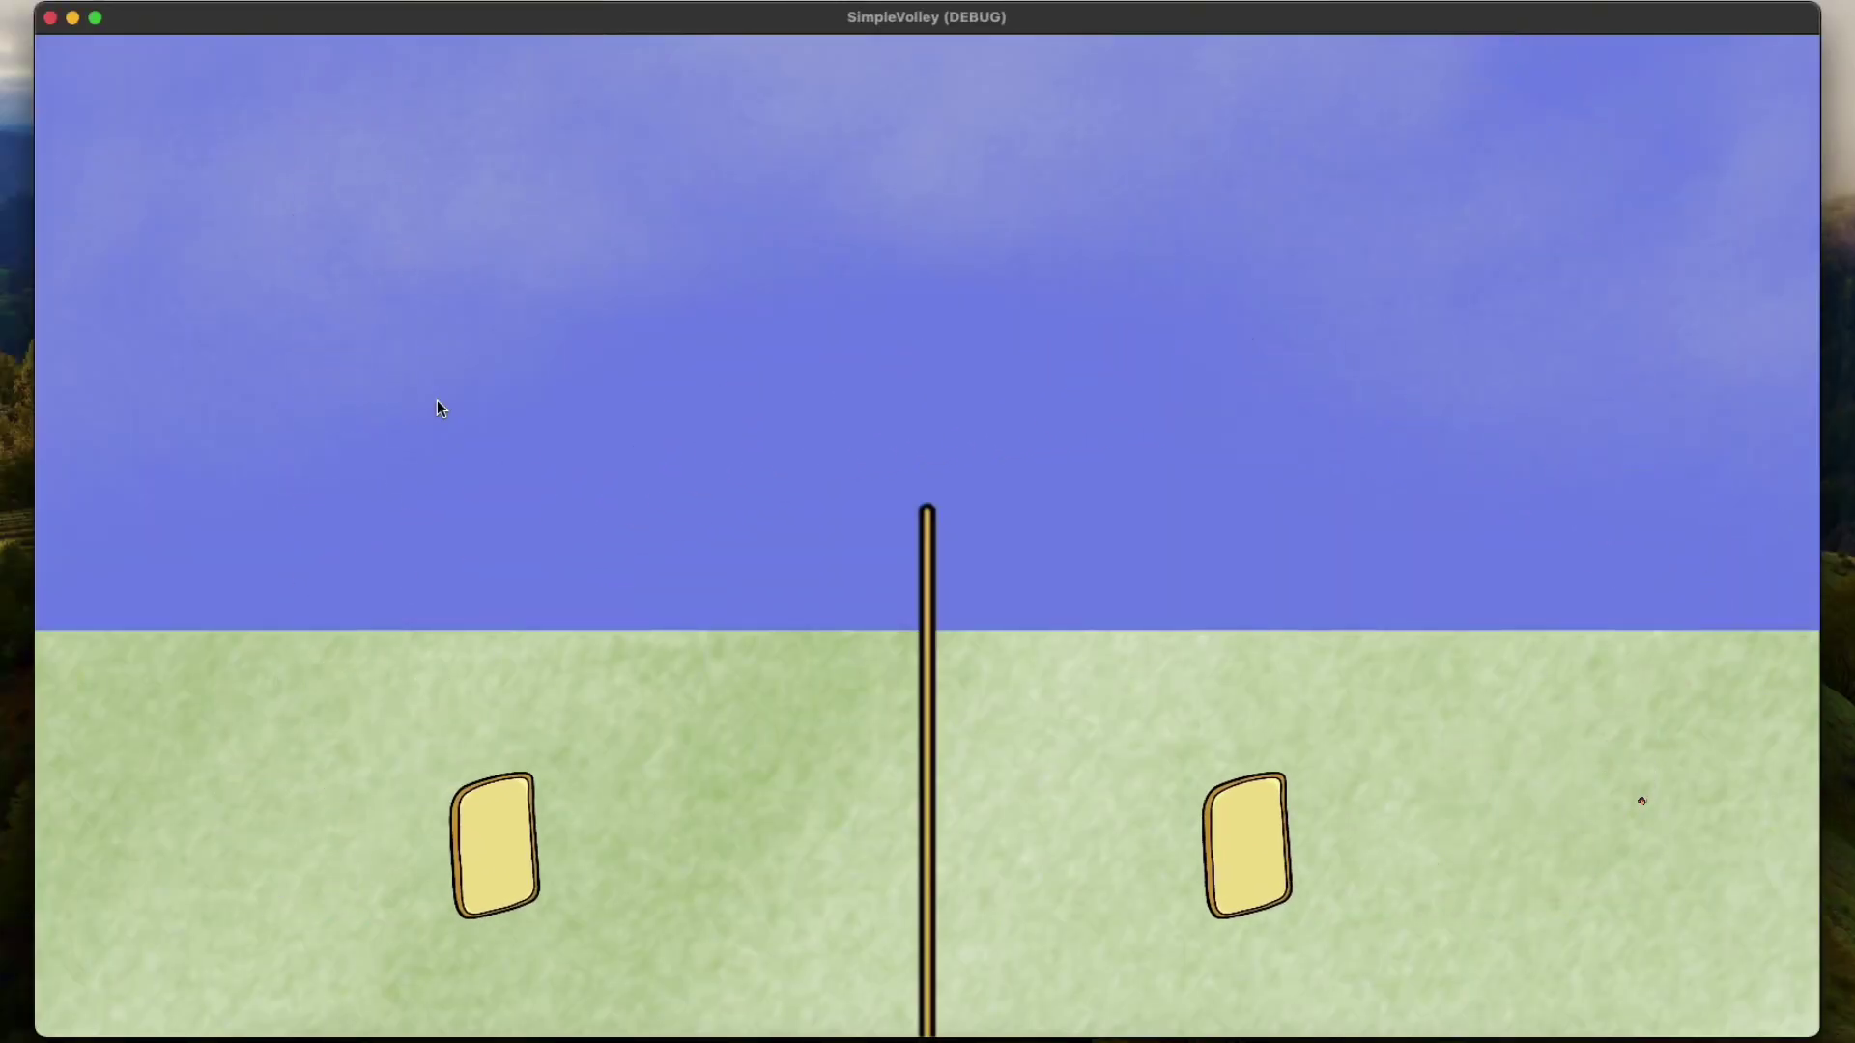
{"action": "key", "text": "Up"}
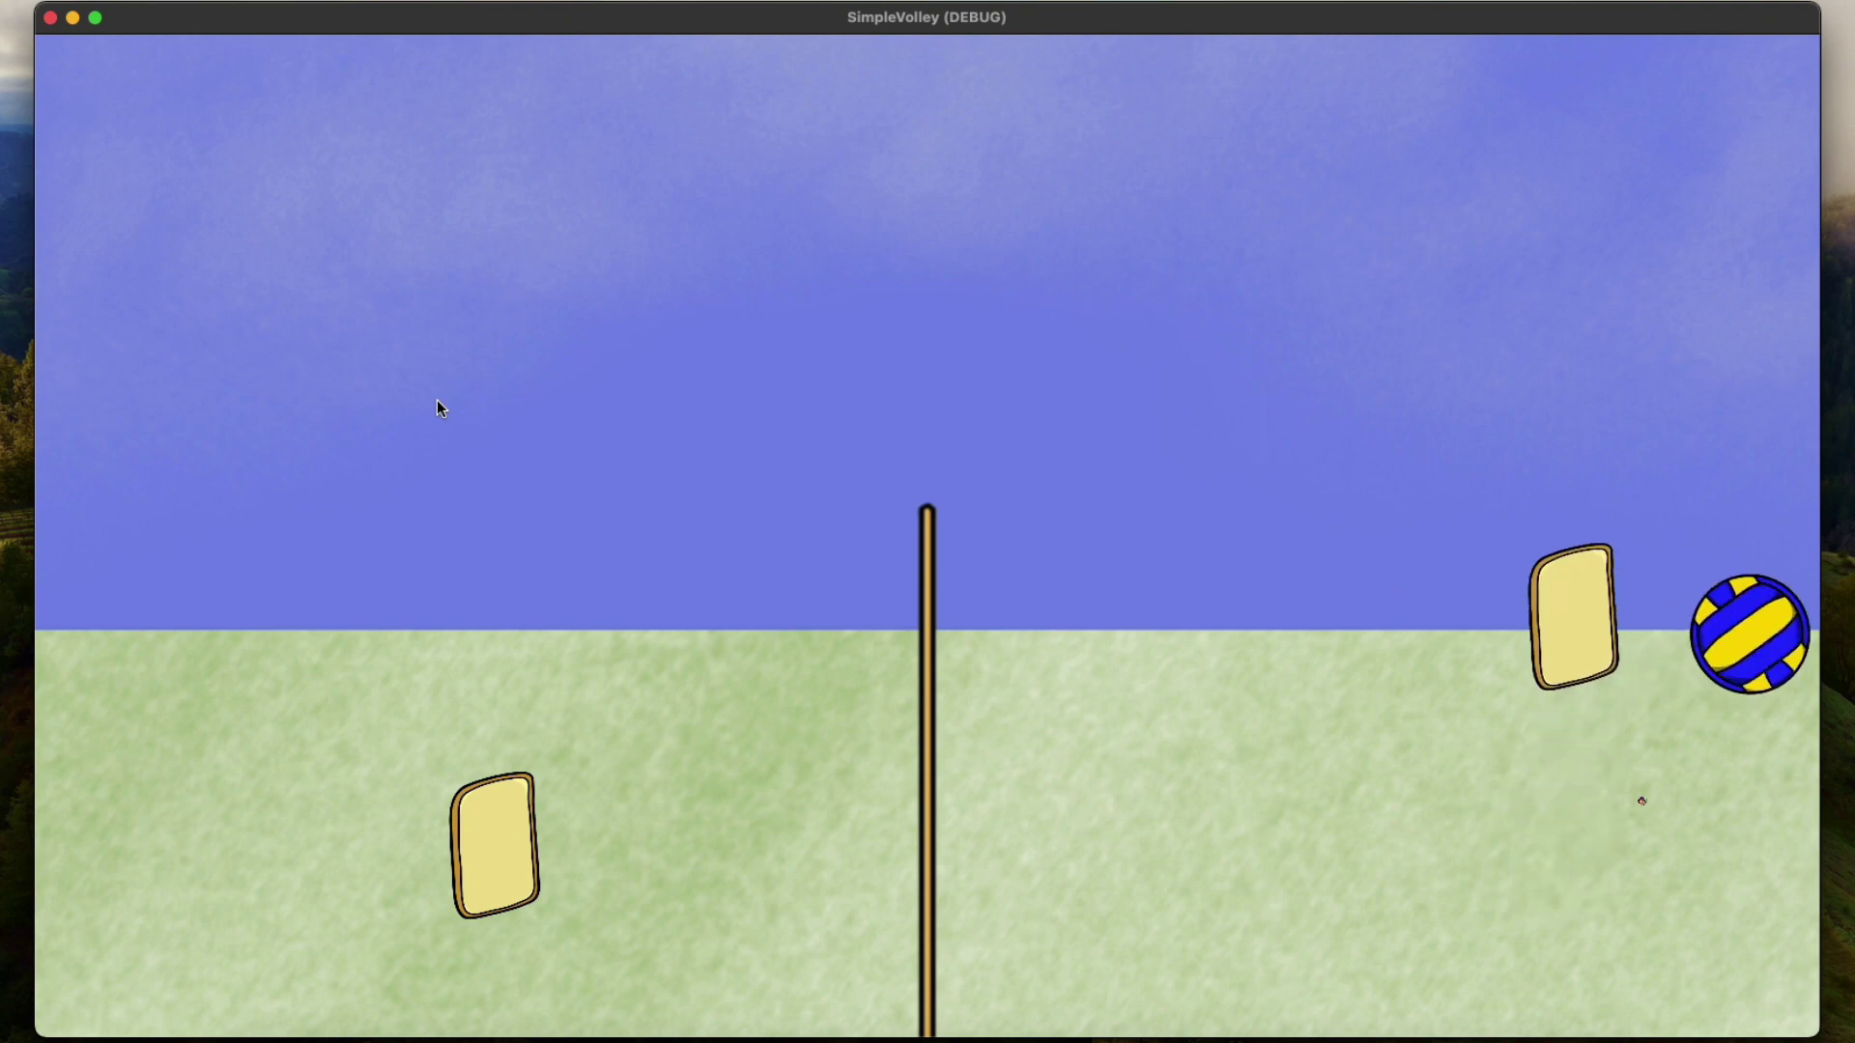
{"action": "key", "text": "Right"}
{"action": "key", "text": "Up"}
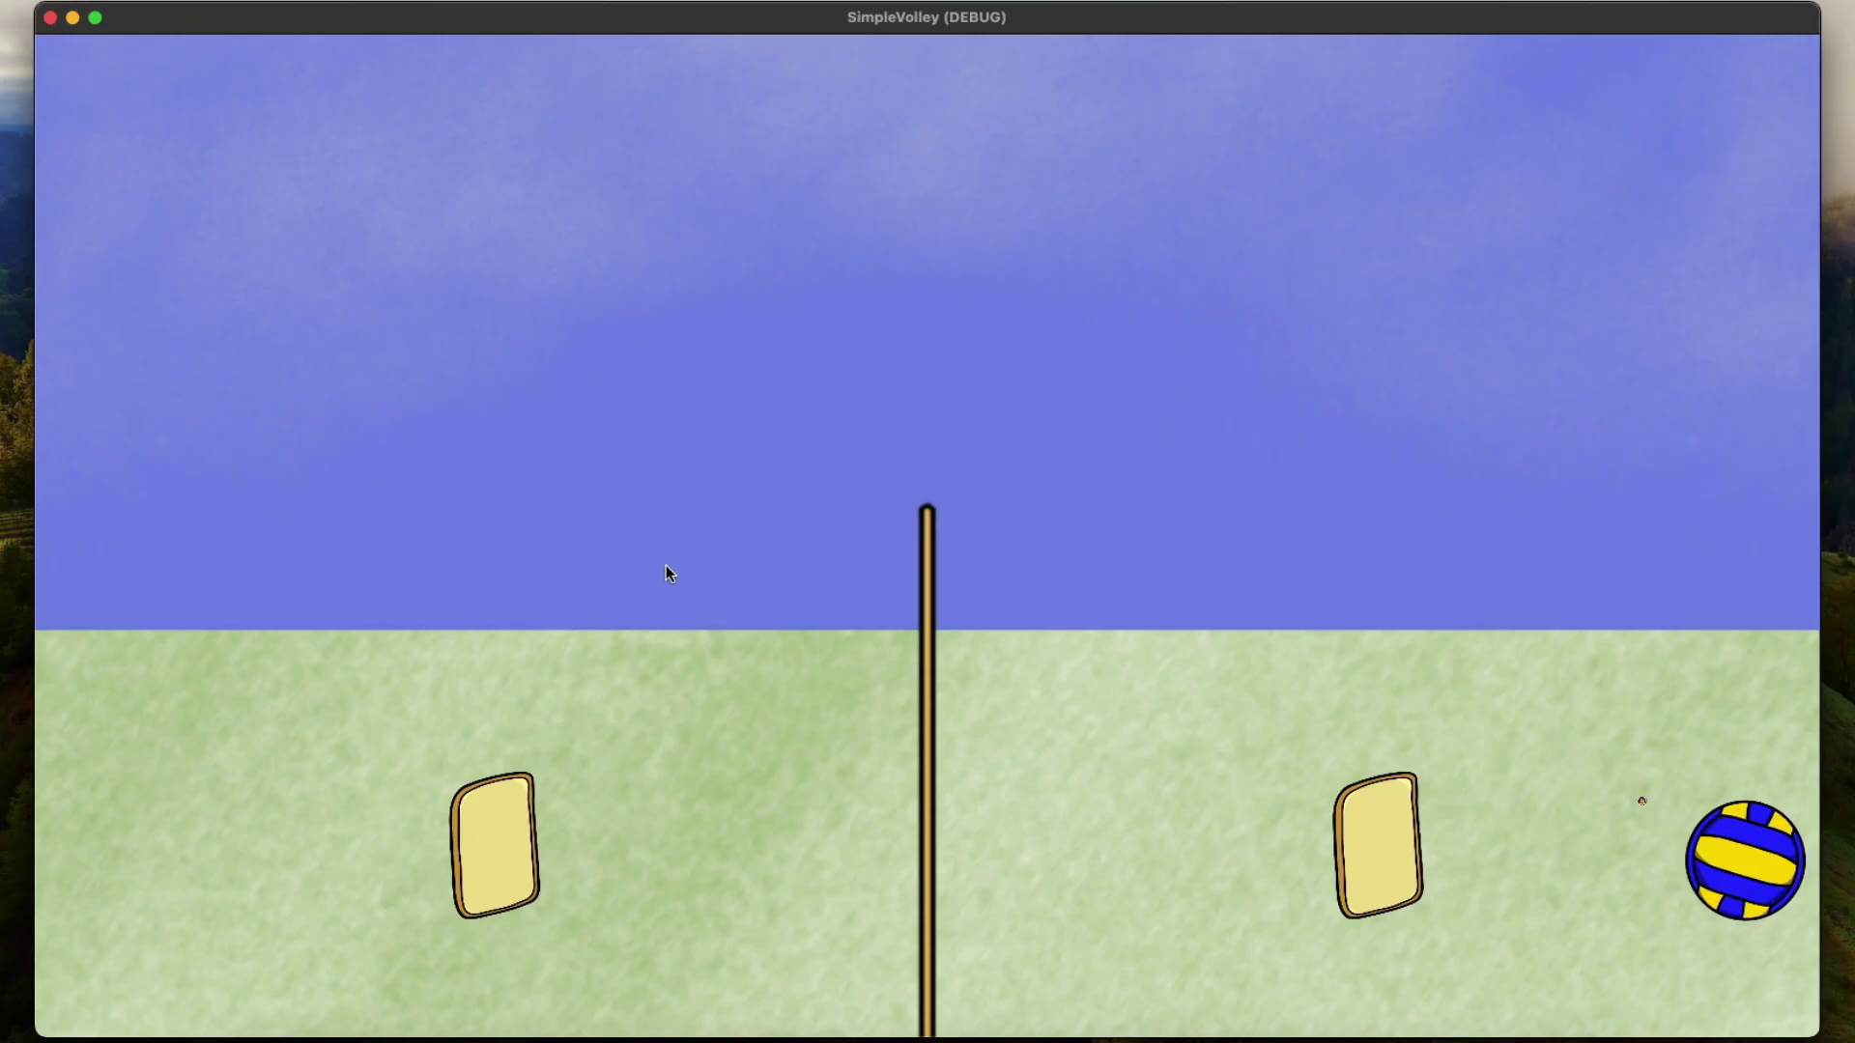
Quit the game, collapse the Debugger panel, and pan the filed_v_2 court view left and down.
{"action": "key", "text": "super+q"}
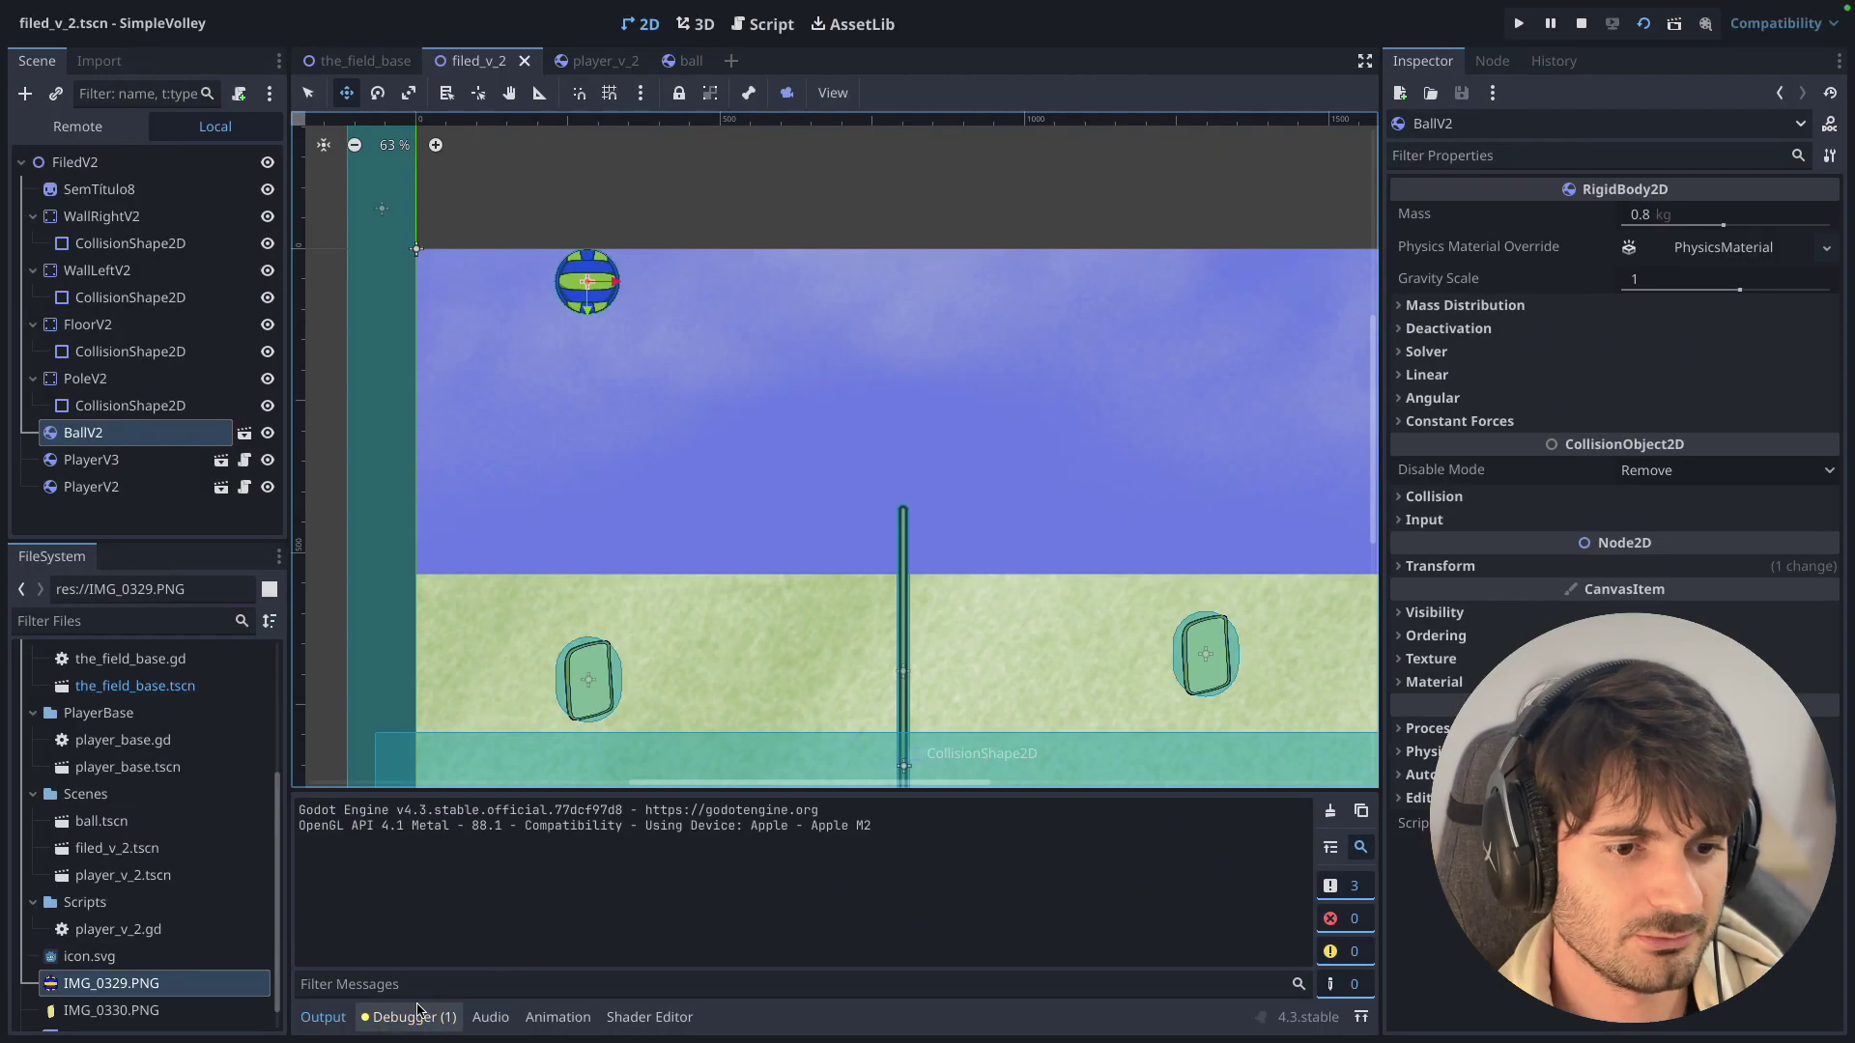
{"action": "left_click", "coordinate": [405, 1018]}
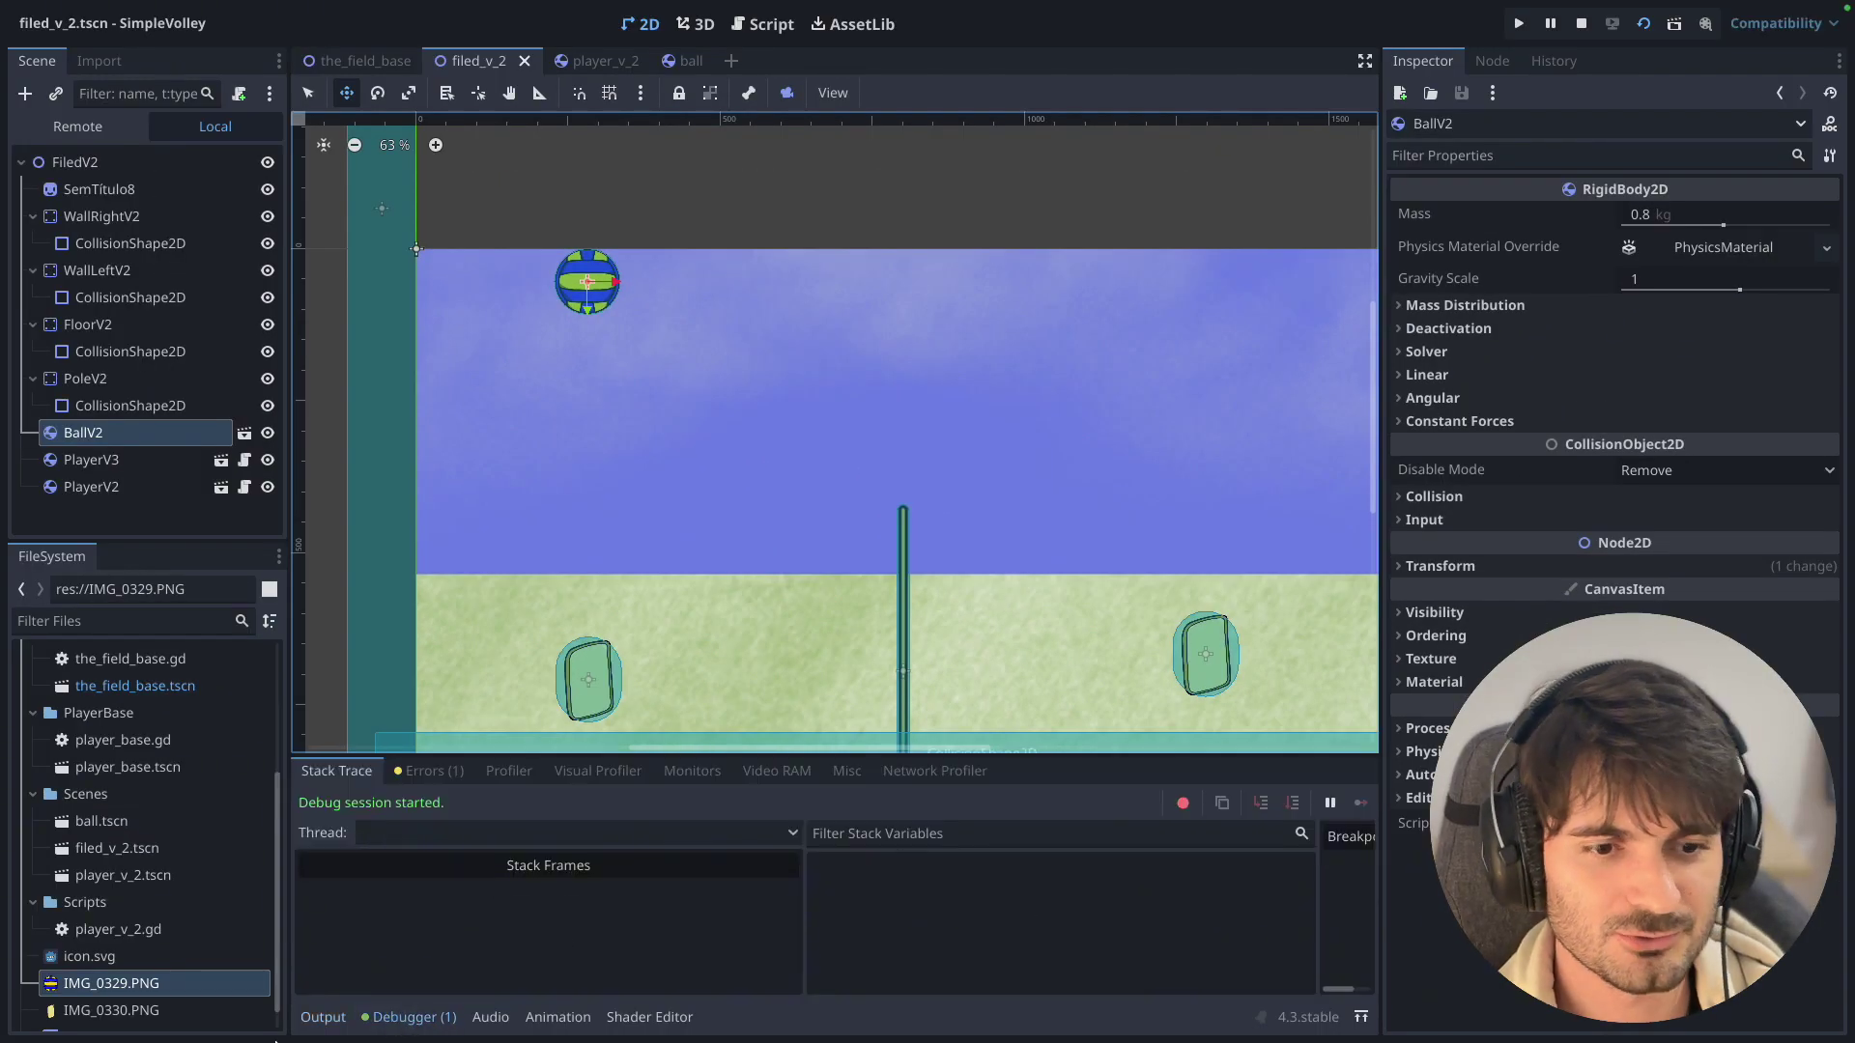
{"action": "left_click", "coordinate": [410, 1017]}
{"action": "middle_click_drag", "start_coordinate": [973, 695], "coordinate": [905, 738]}
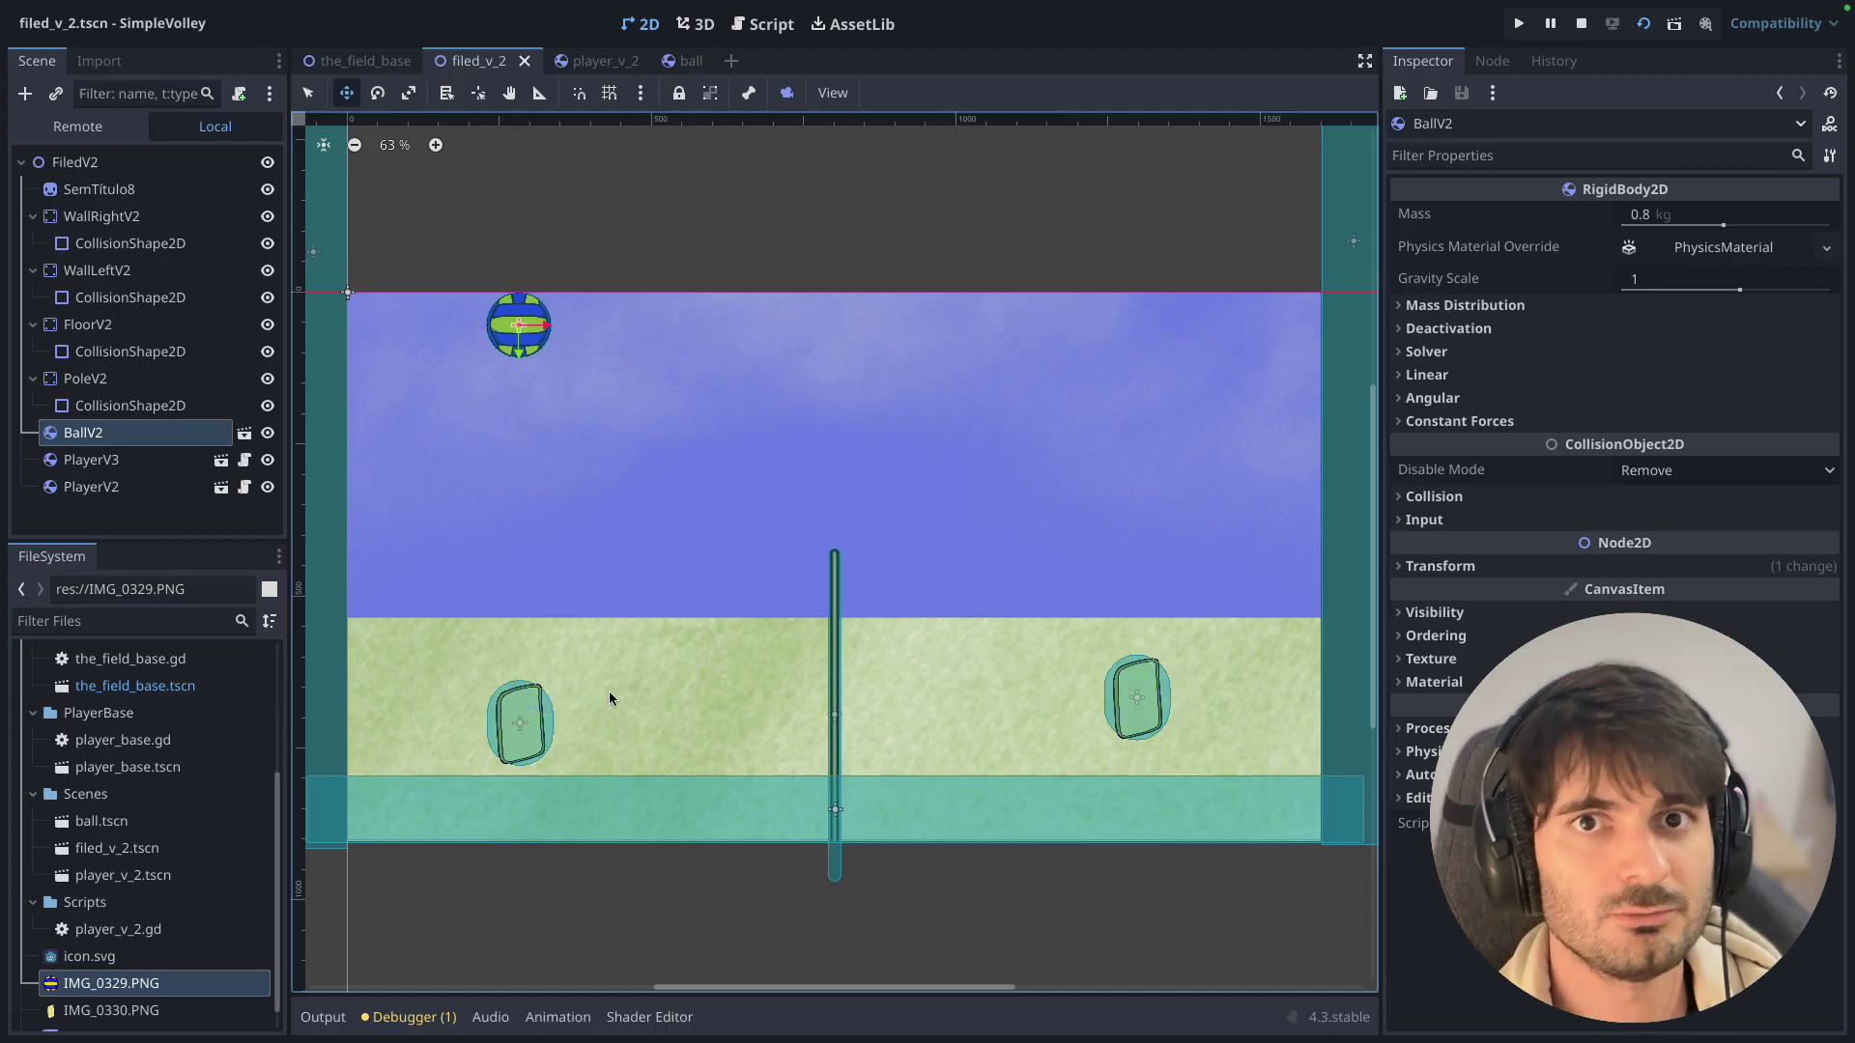
{"action": "scroll", "coordinate": [619, 663], "scroll_direction": "up", "scroll_amount": 1}
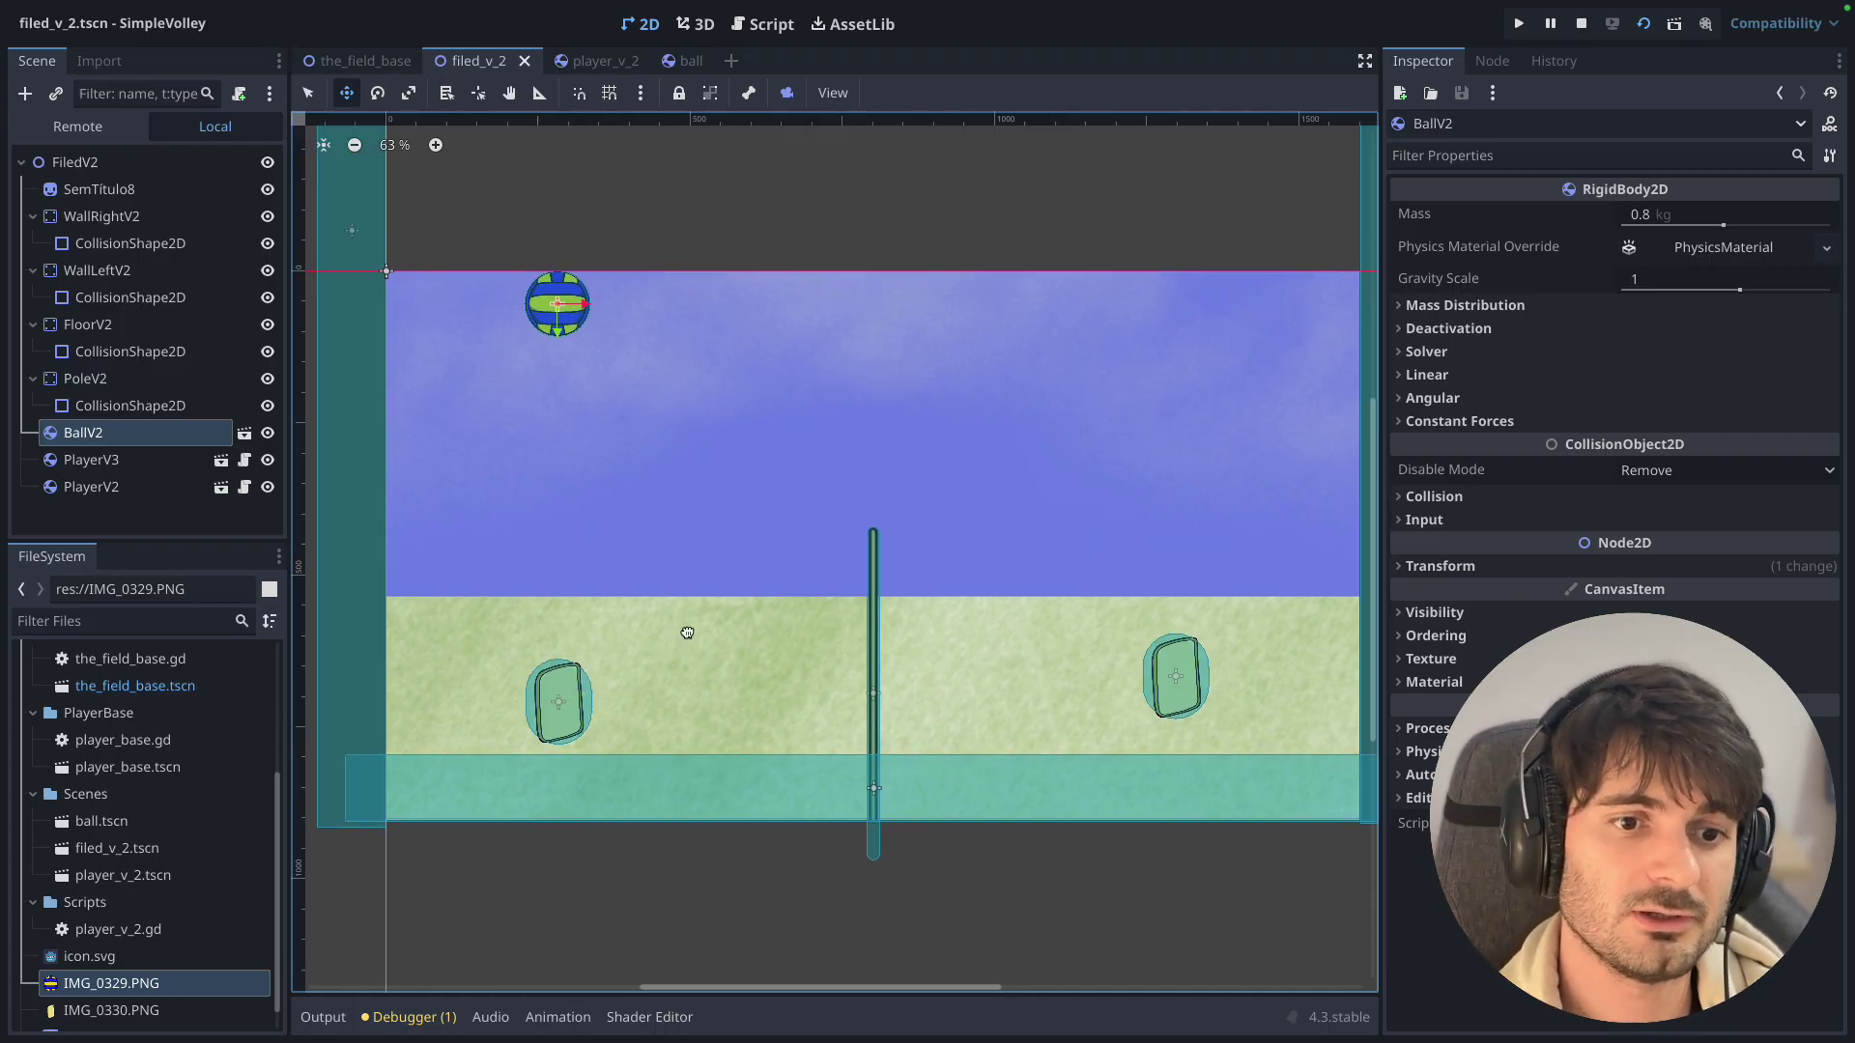
{"action": "scroll", "coordinate": [687, 632], "scroll_direction": "up", "scroll_amount": 1}
{"action": "scroll", "coordinate": [628, 724], "scroll_direction": "up", "scroll_amount": 1}
{"action": "middle_click_drag", "start_coordinate": [626, 724], "coordinate": [708, 667]}
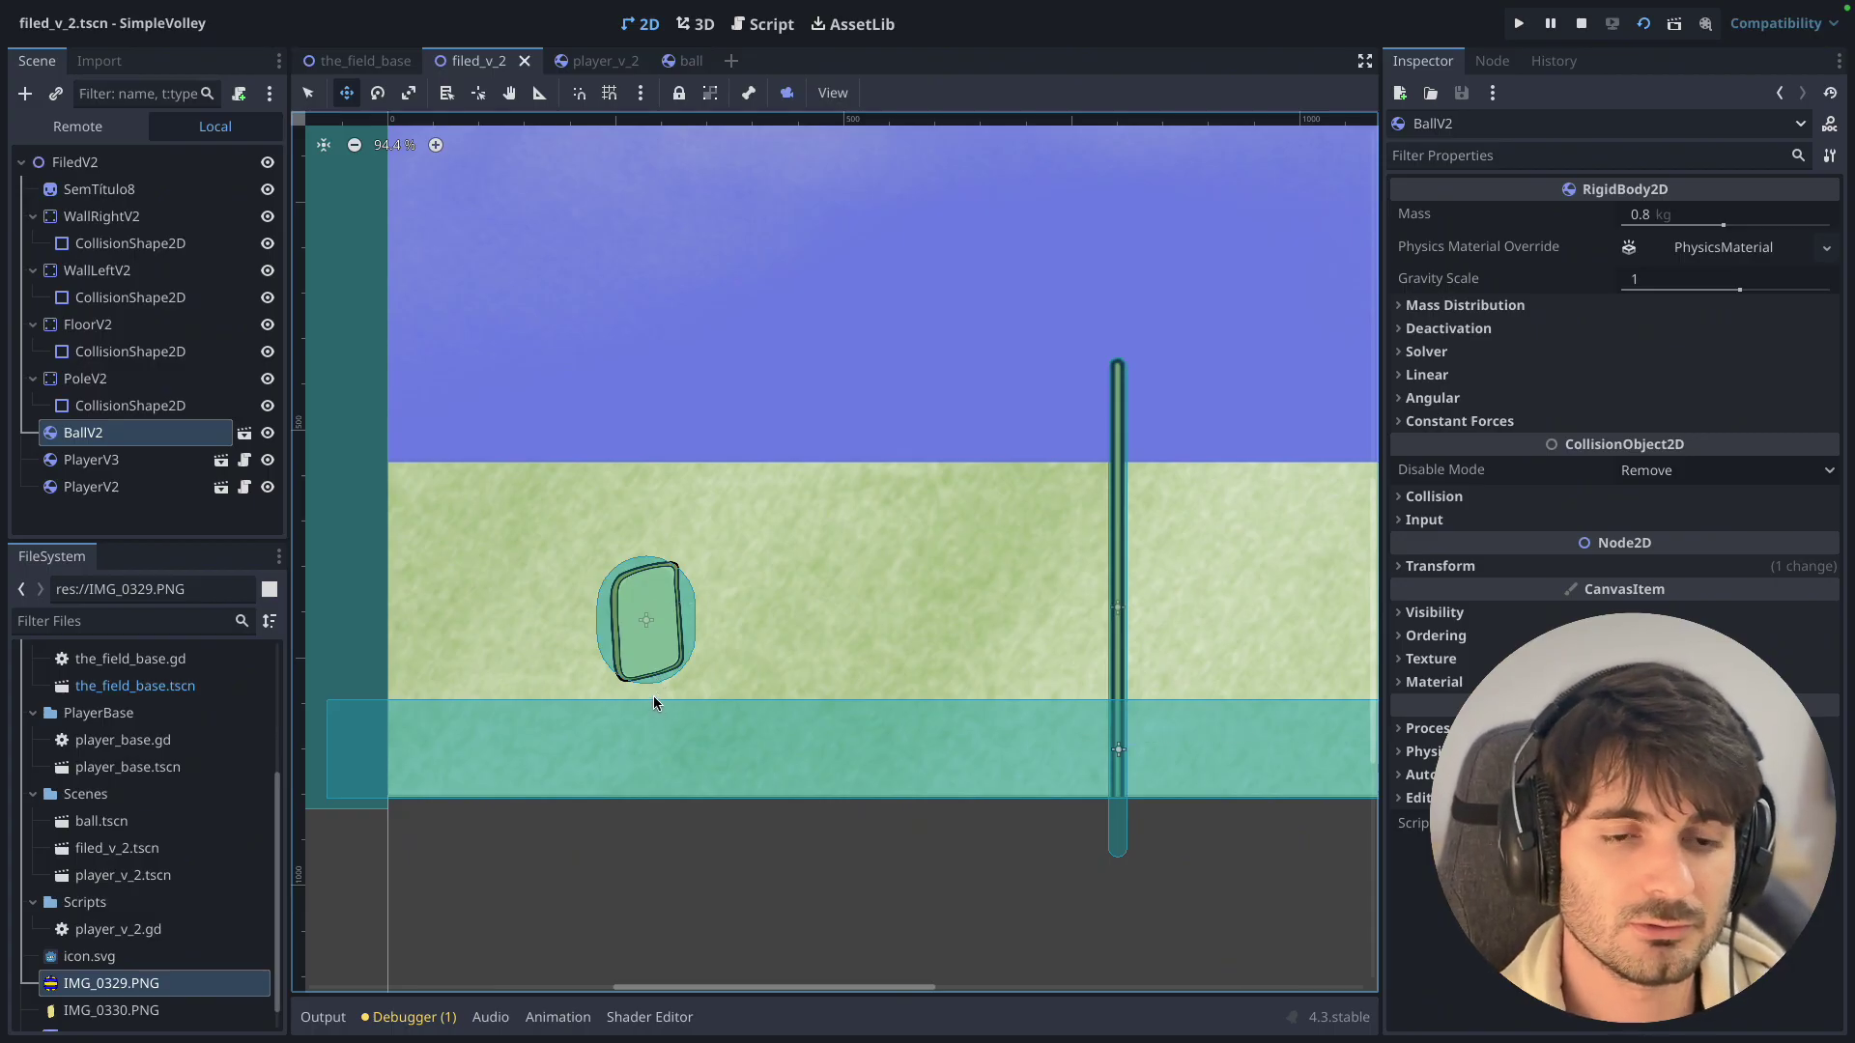
{"action": "scroll", "coordinate": [654, 696], "scroll_direction": "up", "scroll_amount": 1}
{"action": "scroll", "coordinate": [653, 697], "scroll_direction": "up", "scroll_amount": 3}
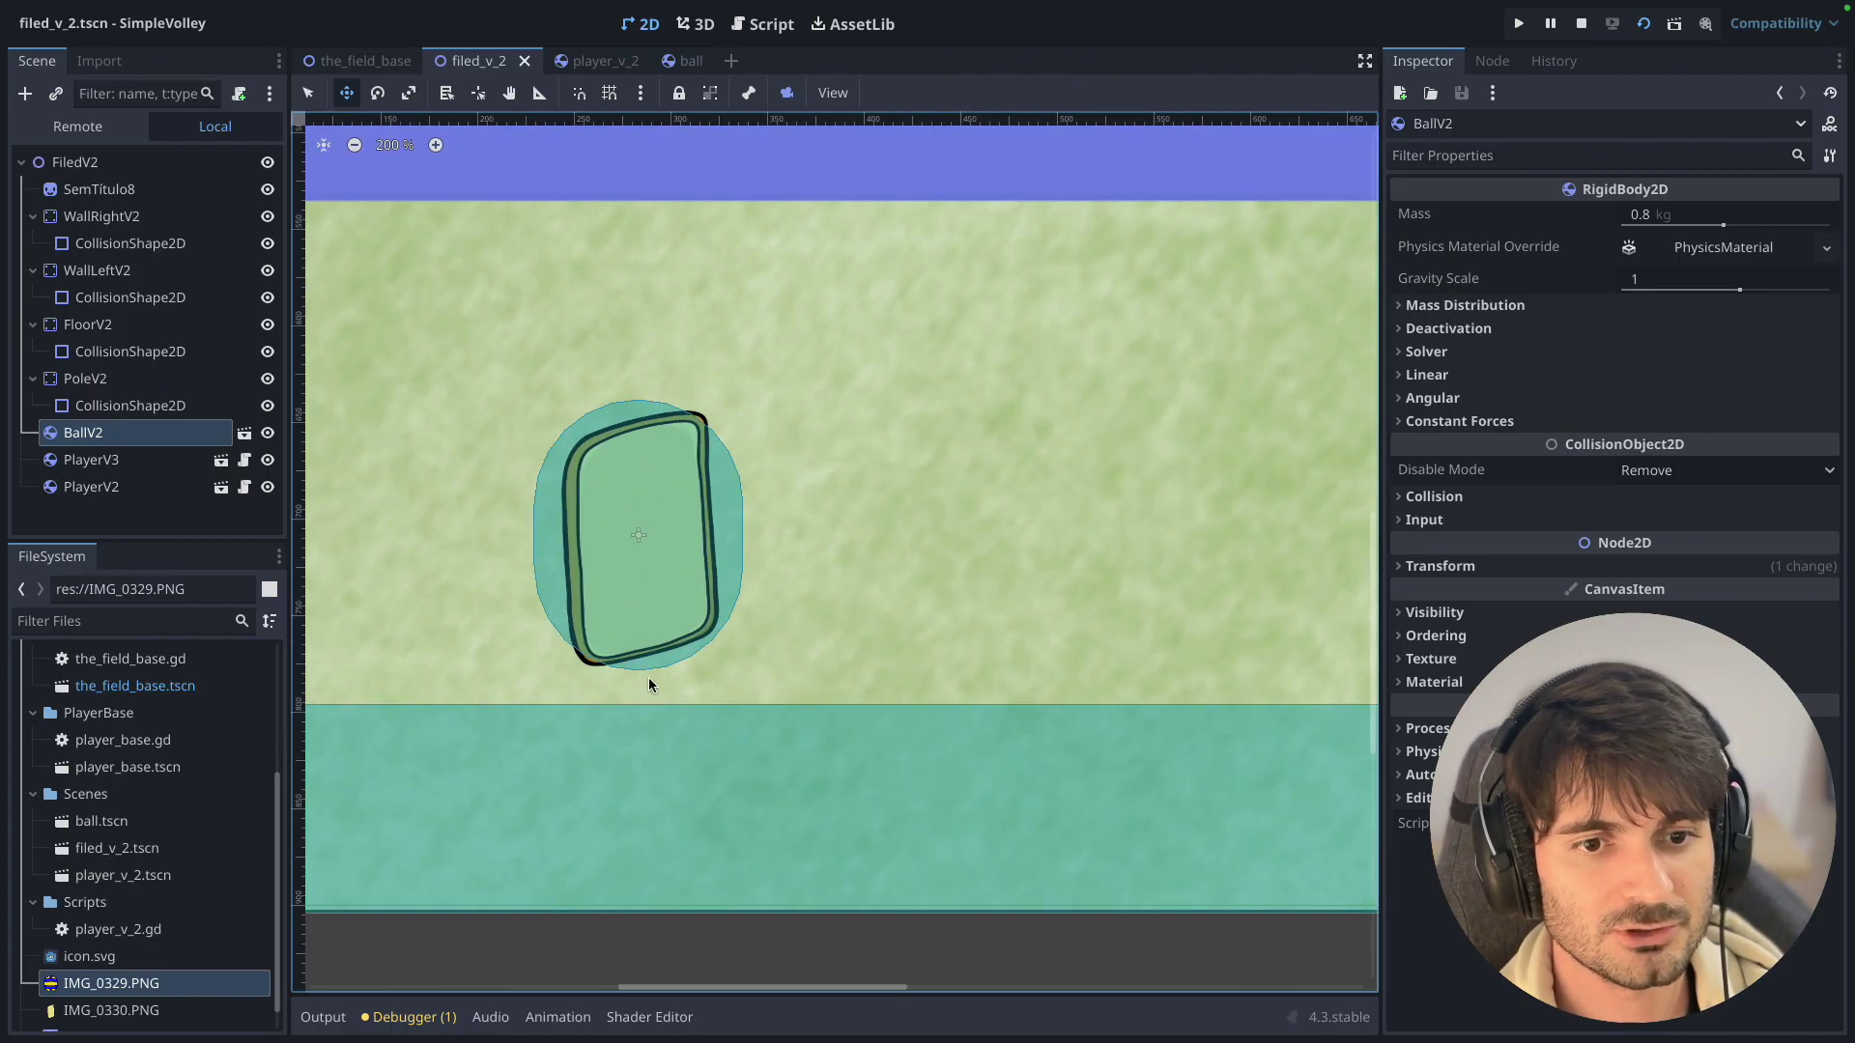
{"action": "scroll", "coordinate": [654, 677], "scroll_direction": "down", "scroll_amount": 1}
{"action": "scroll", "coordinate": [653, 676], "scroll_direction": "down", "scroll_amount": 3}
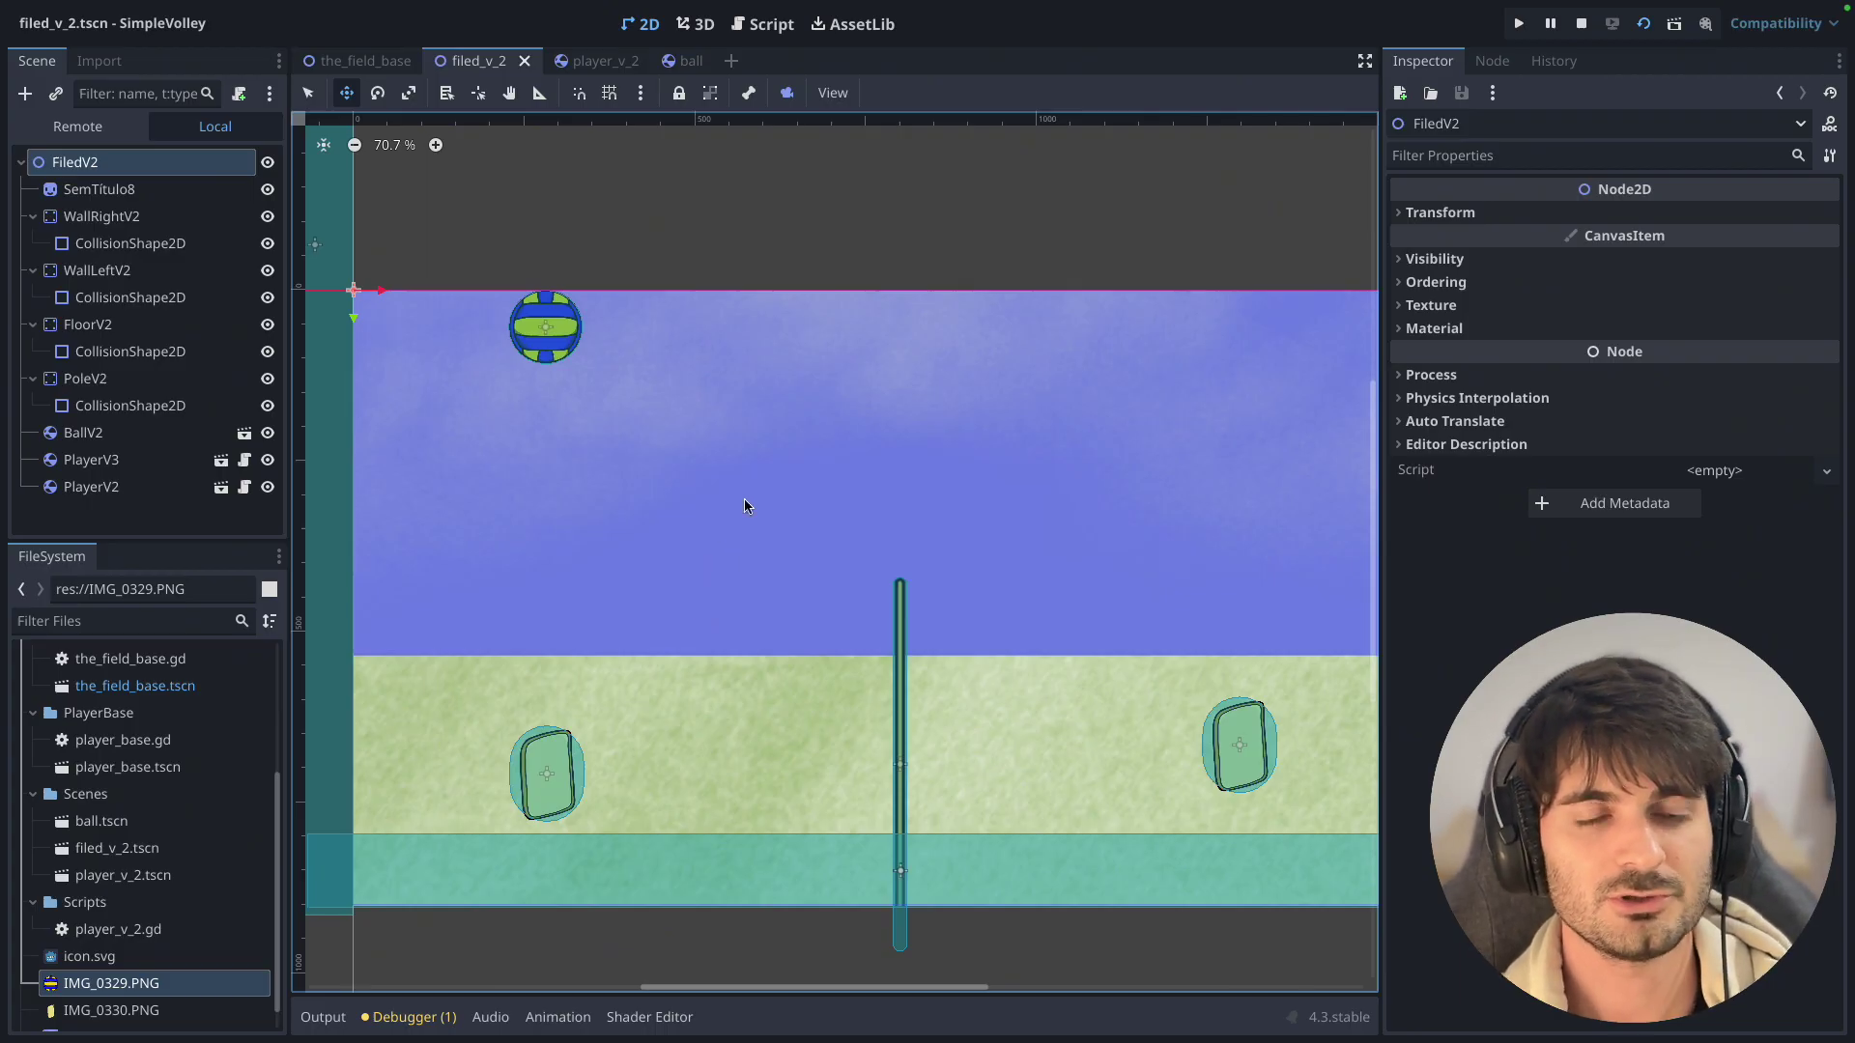
{"action": "middle_click_drag", "start_coordinate": [946, 566], "coordinate": [880, 569]}
{"action": "scroll", "coordinate": [906, 547], "scroll_direction": "down", "scroll_amount": 3}
{"action": "scroll", "coordinate": [906, 553], "scroll_direction": "down", "scroll_amount": 2}
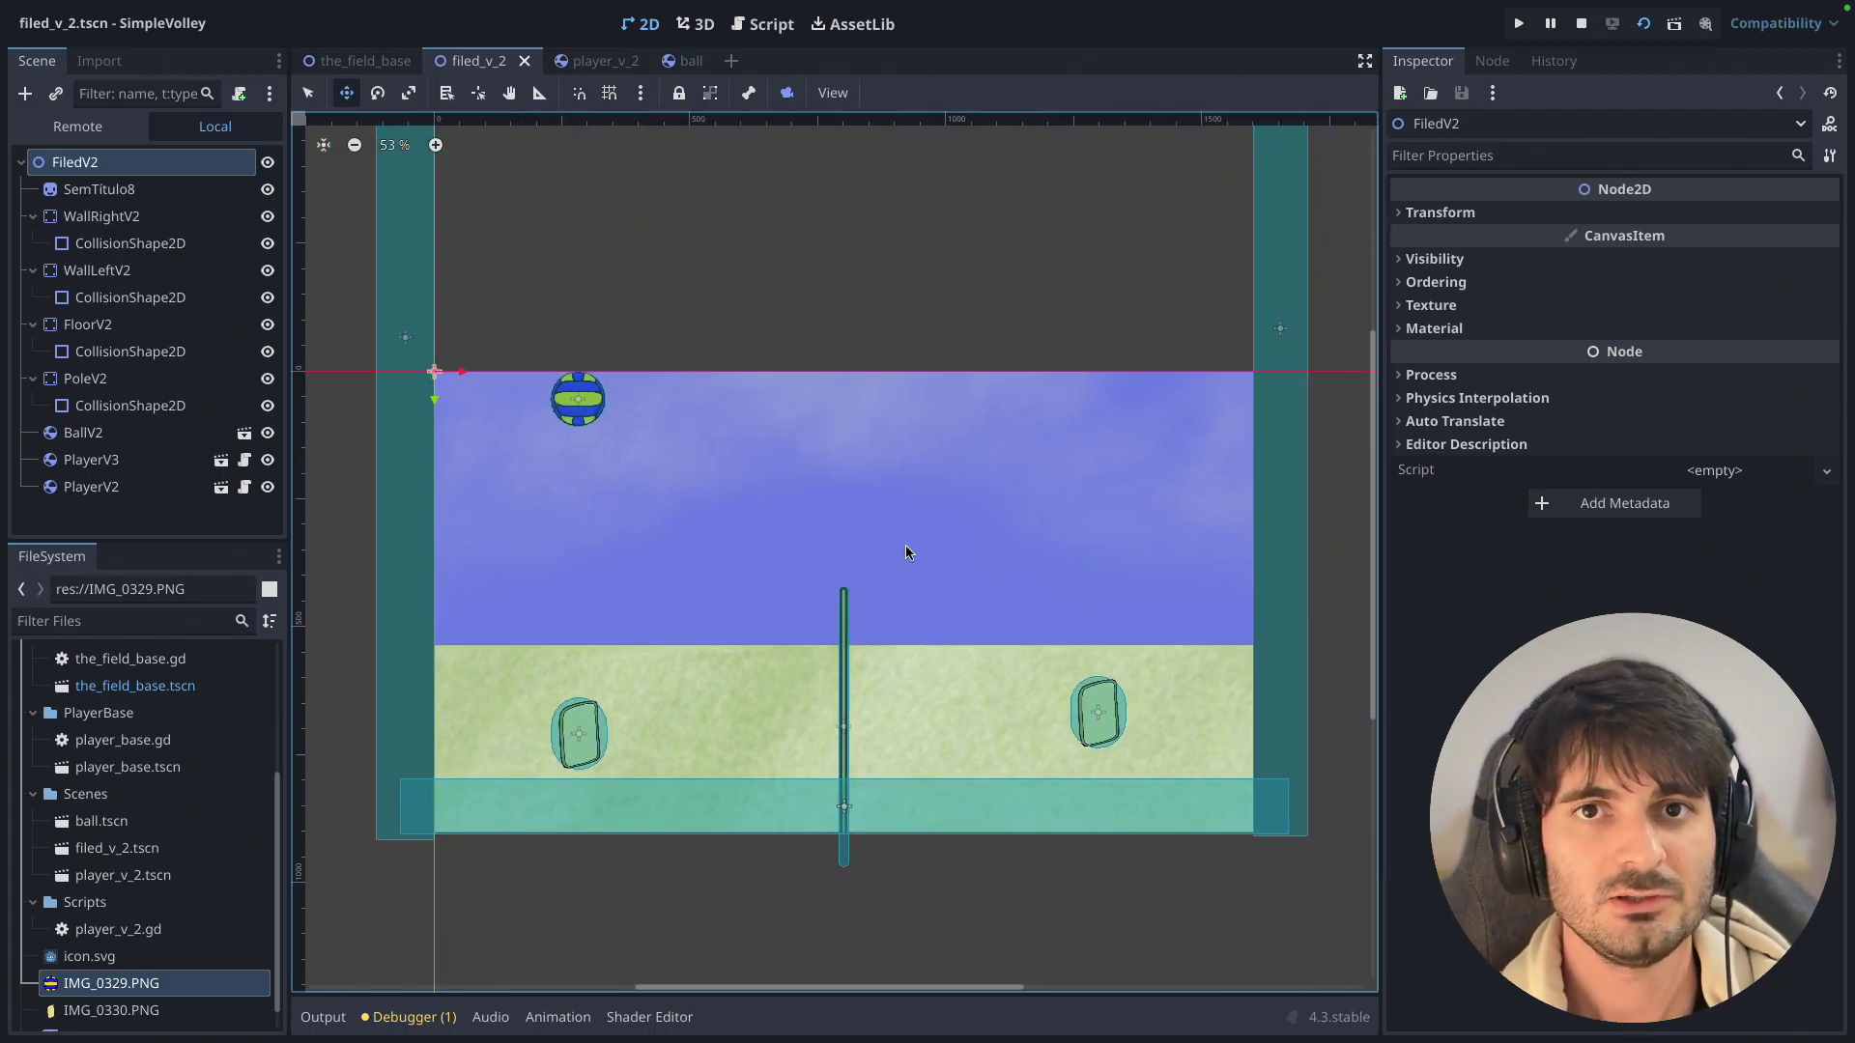